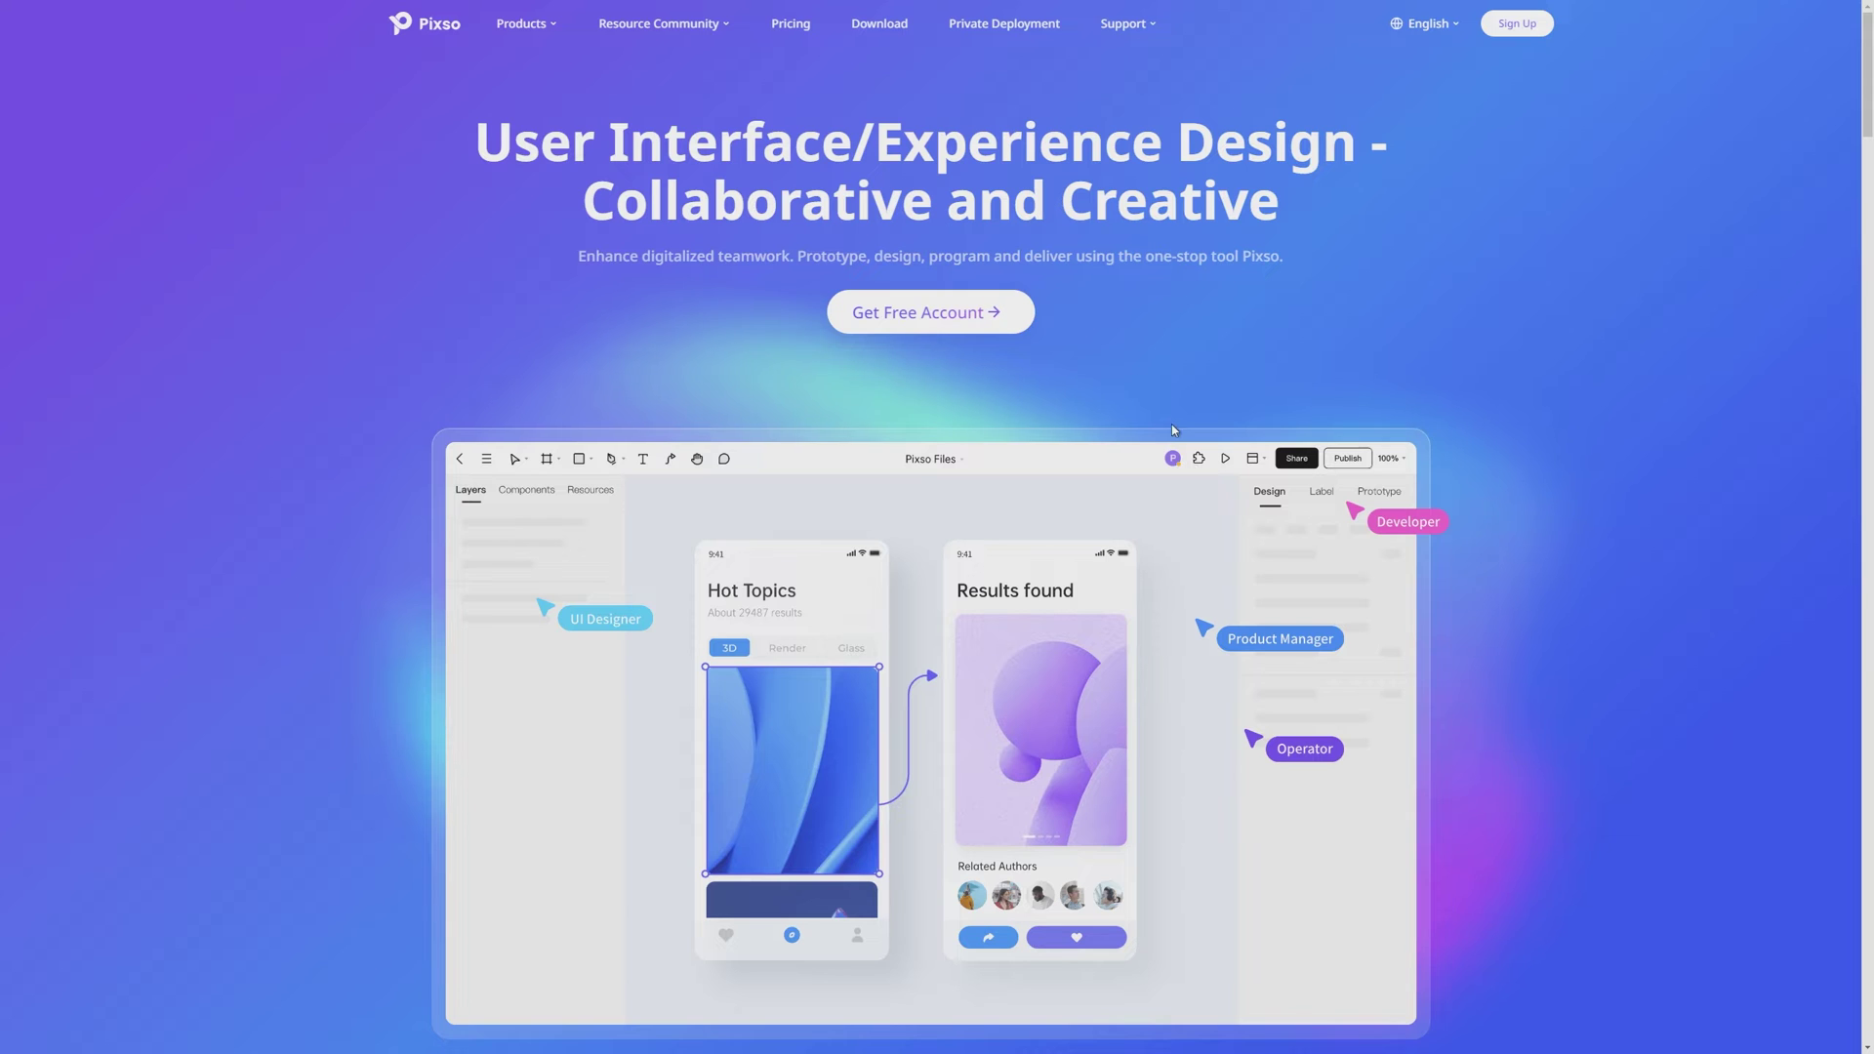
Scroll the Pixso homepage down past the feature sections to the 'Abundant Resources Available in Community' carousel
{"action": "scroll", "coordinate": [1184, 432], "scroll_direction": "down", "scroll_amount": 10}
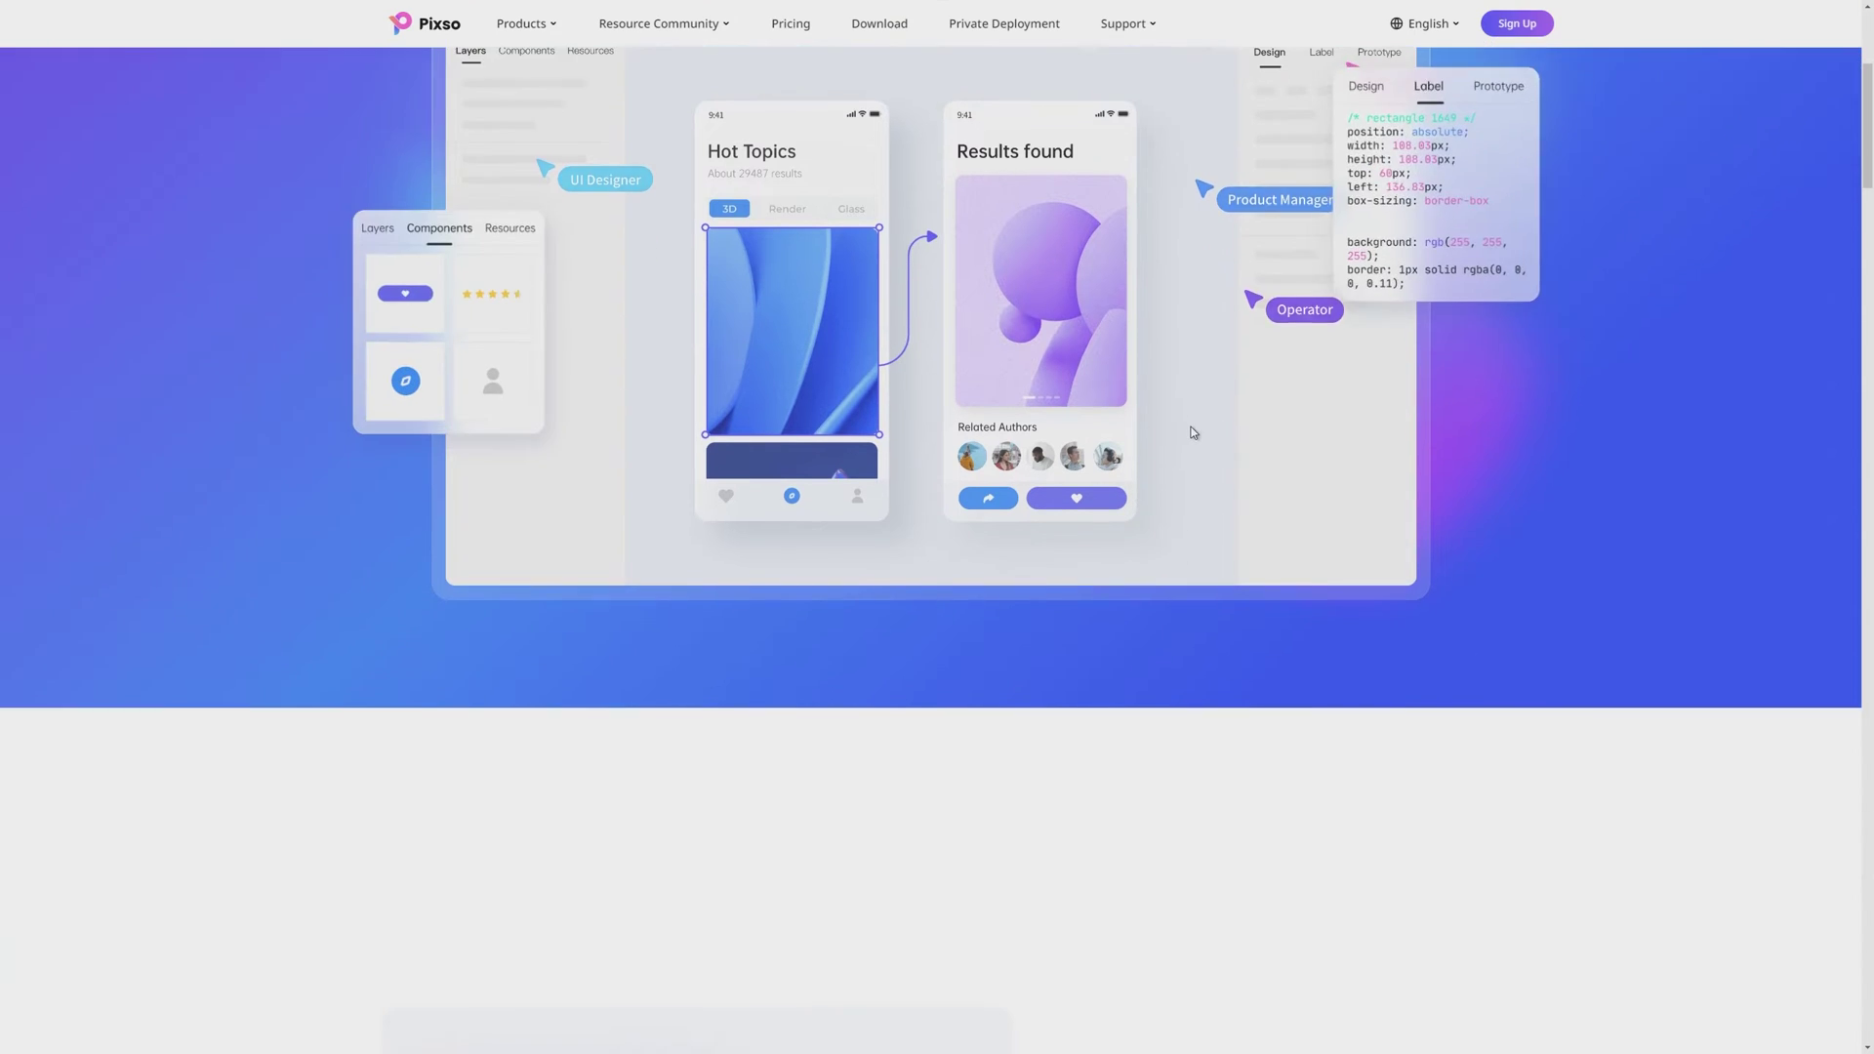
{"action": "scroll", "coordinate": [1200, 436], "scroll_direction": "down", "scroll_amount": 10}
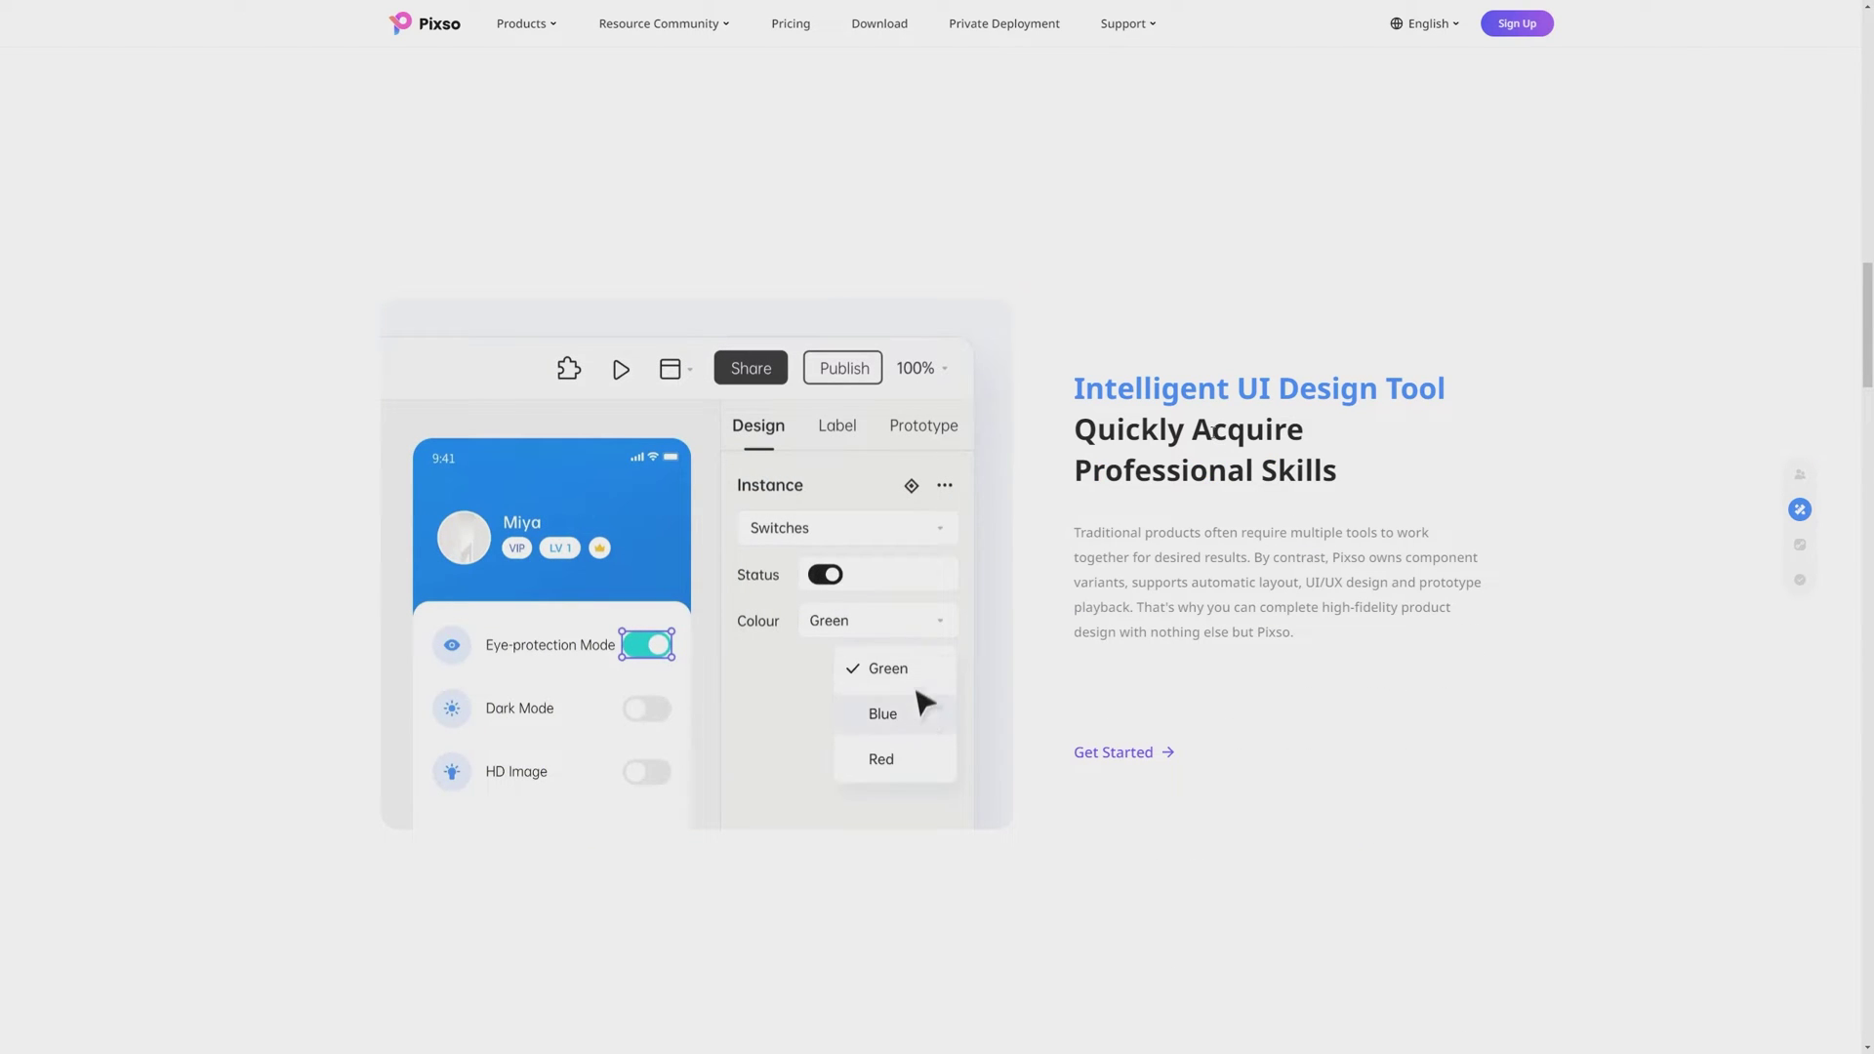
{"action": "scroll", "coordinate": [1214, 424], "scroll_direction": "down", "scroll_amount": 5}
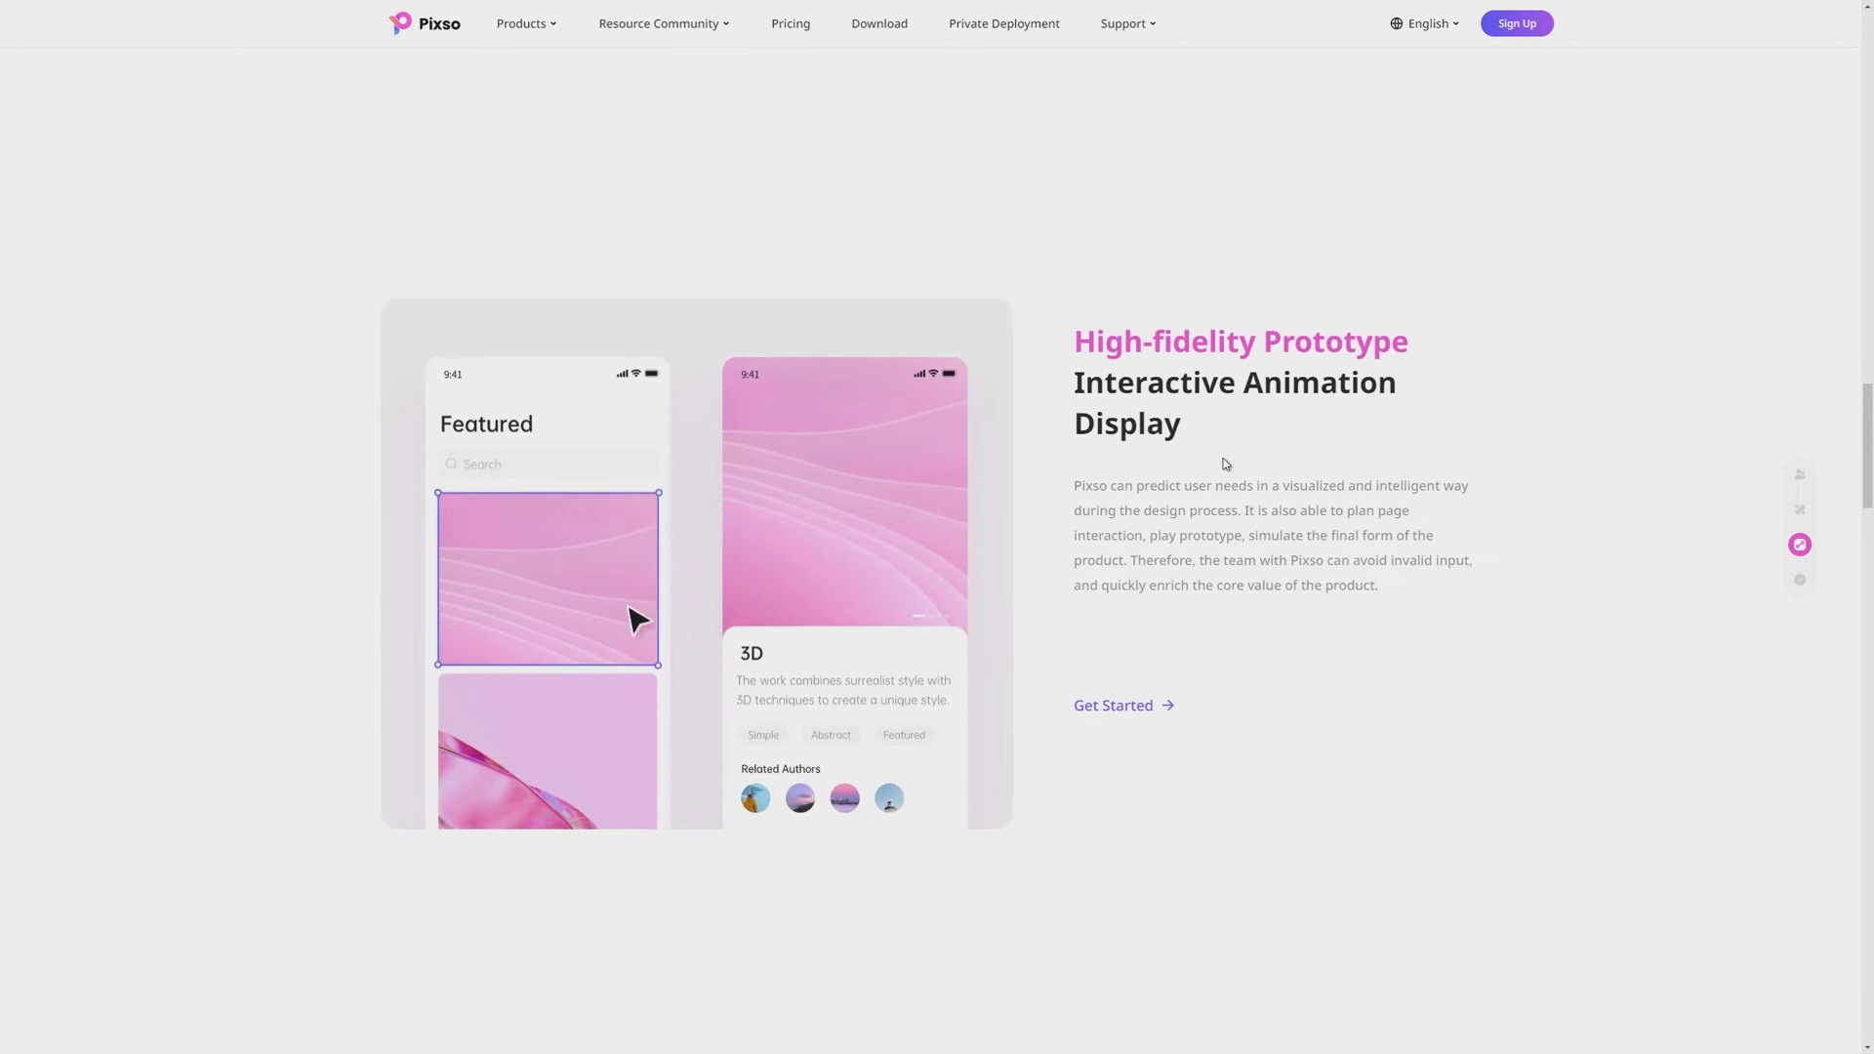
{"action": "scroll", "coordinate": [1226, 468], "scroll_direction": "down", "scroll_amount": 3}
{"action": "scroll", "coordinate": [1229, 482], "scroll_direction": "down", "scroll_amount": 4}
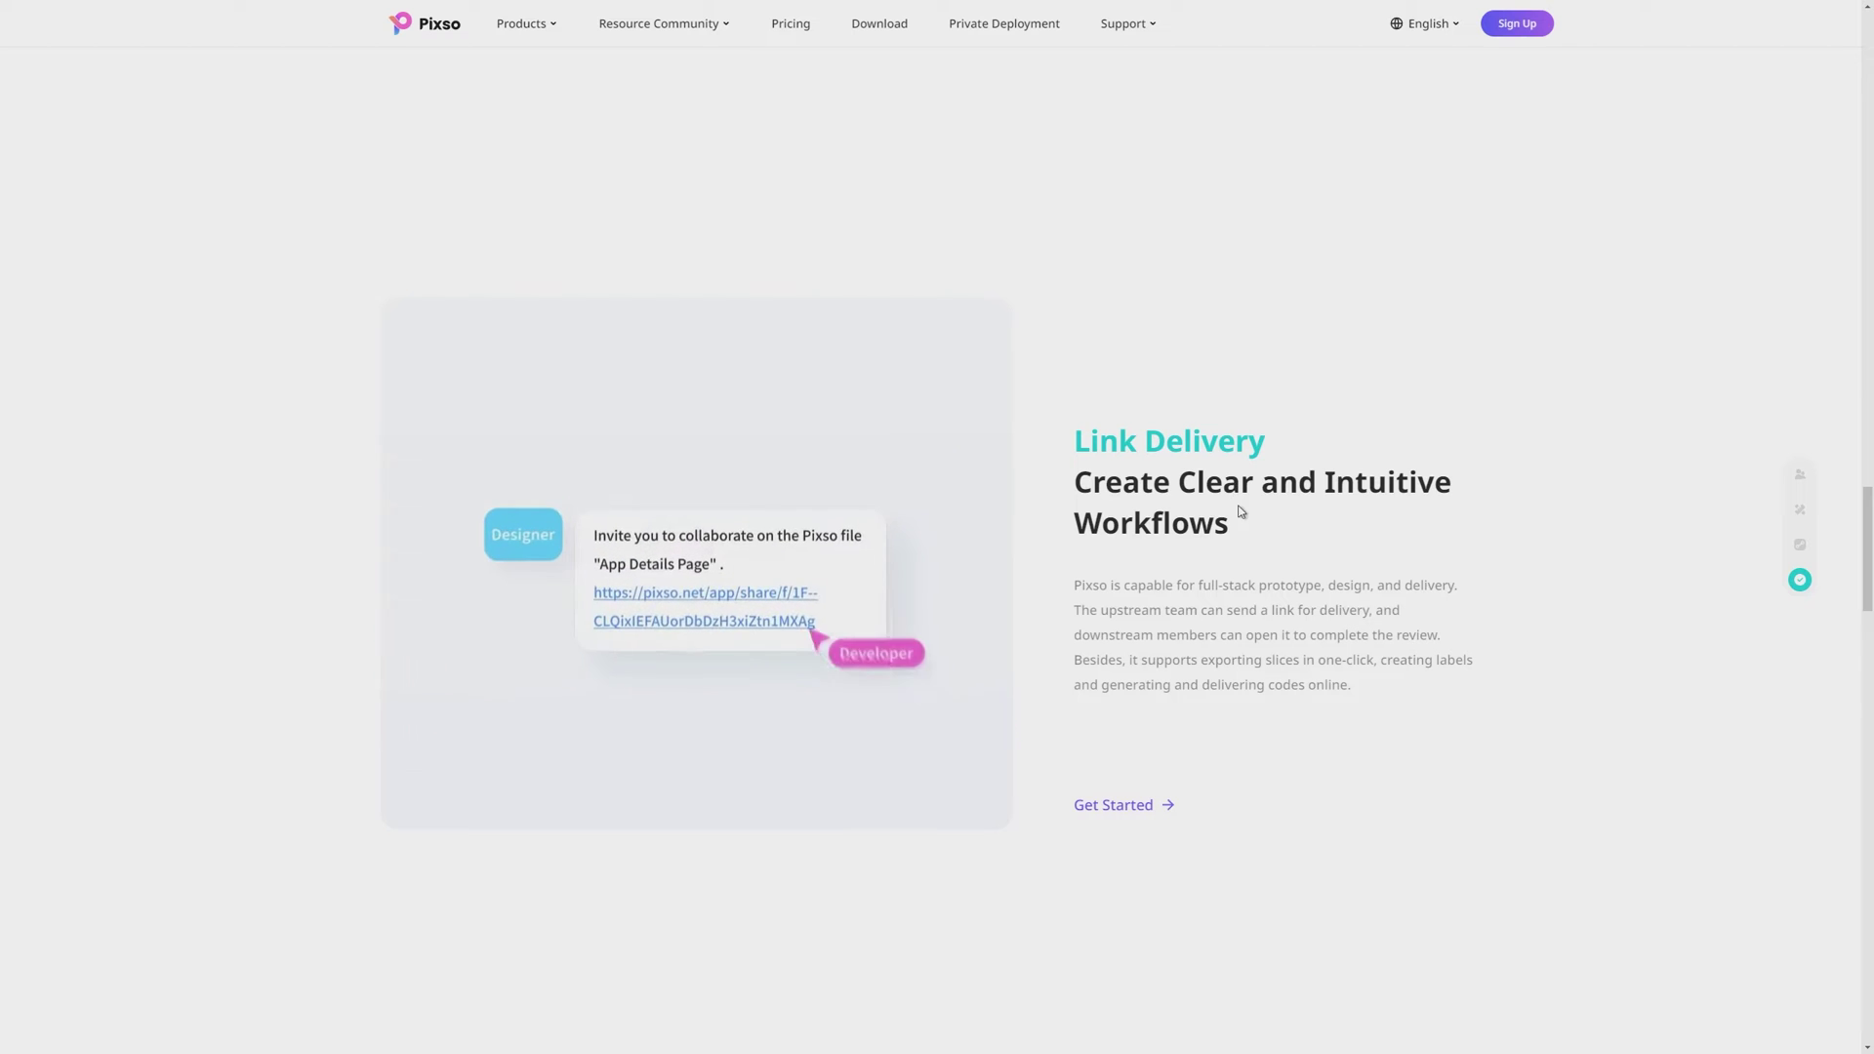
{"action": "scroll", "coordinate": [1218, 507], "scroll_direction": "down", "scroll_amount": 1}
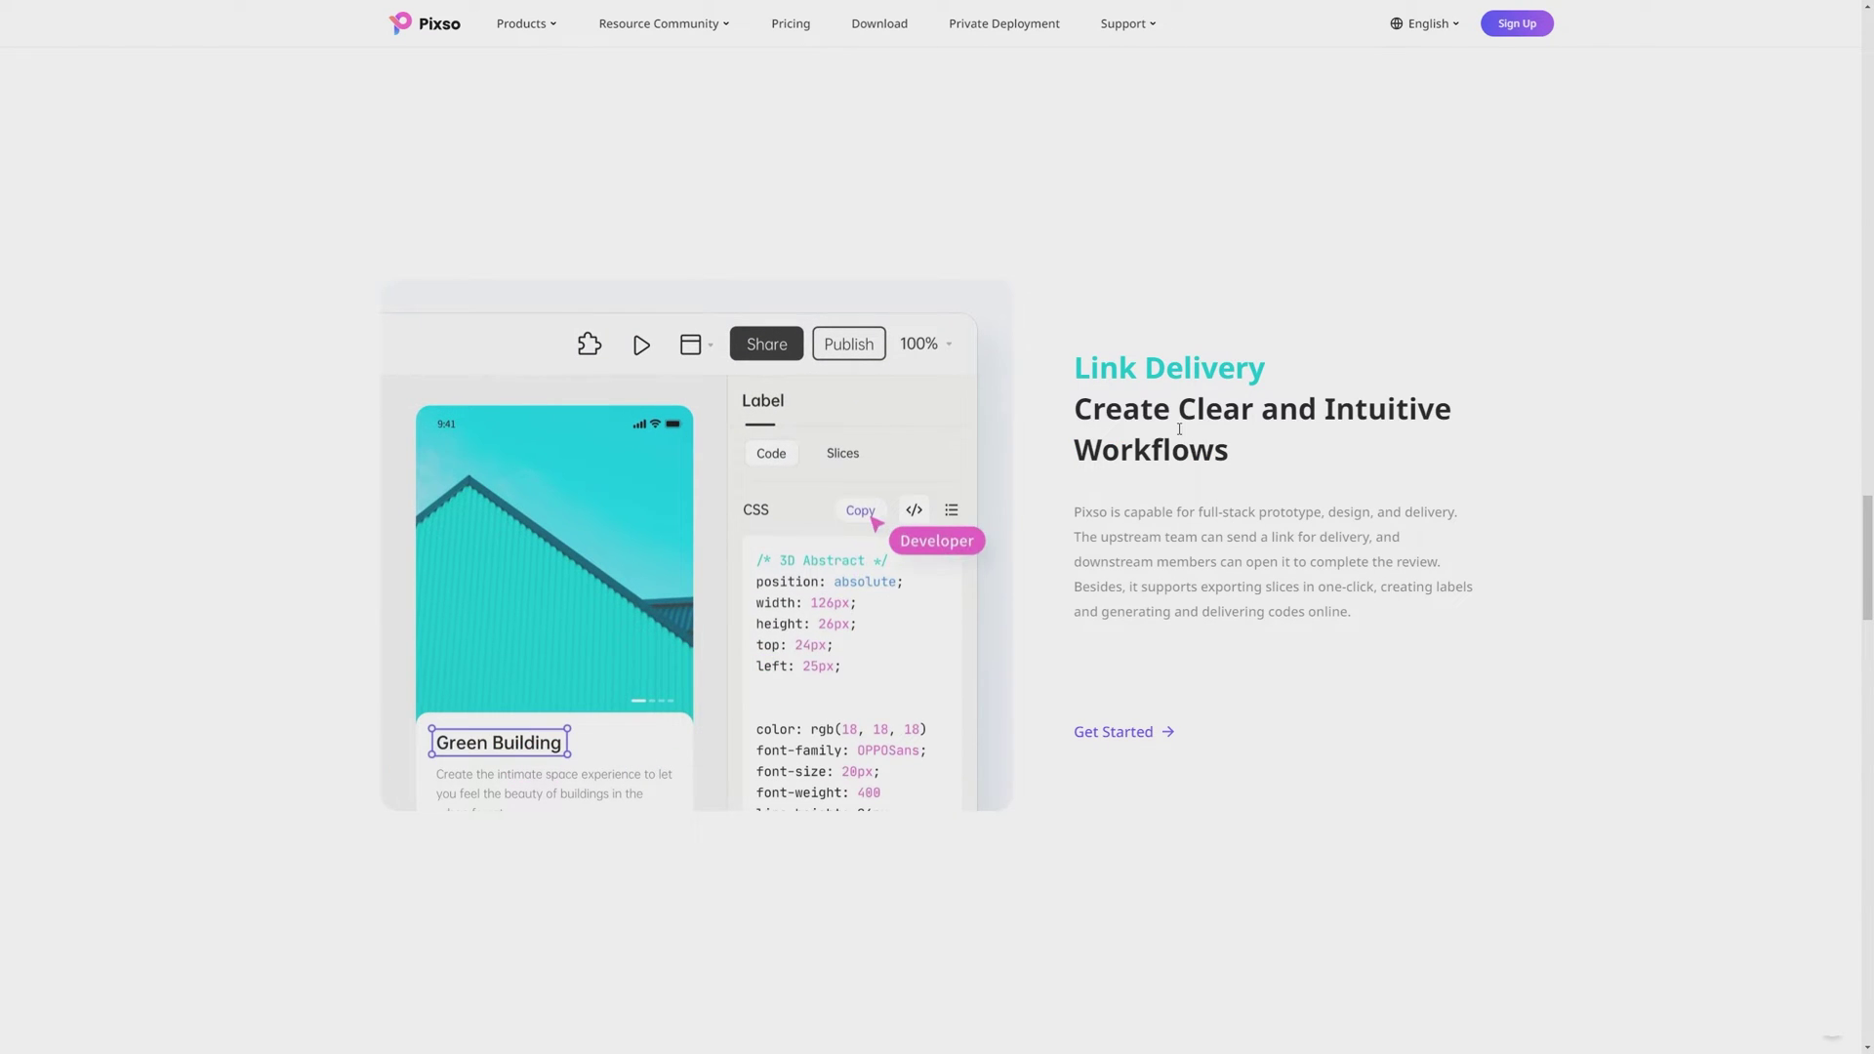
{"action": "scroll", "coordinate": [1207, 603], "scroll_direction": "down", "scroll_amount": 15}
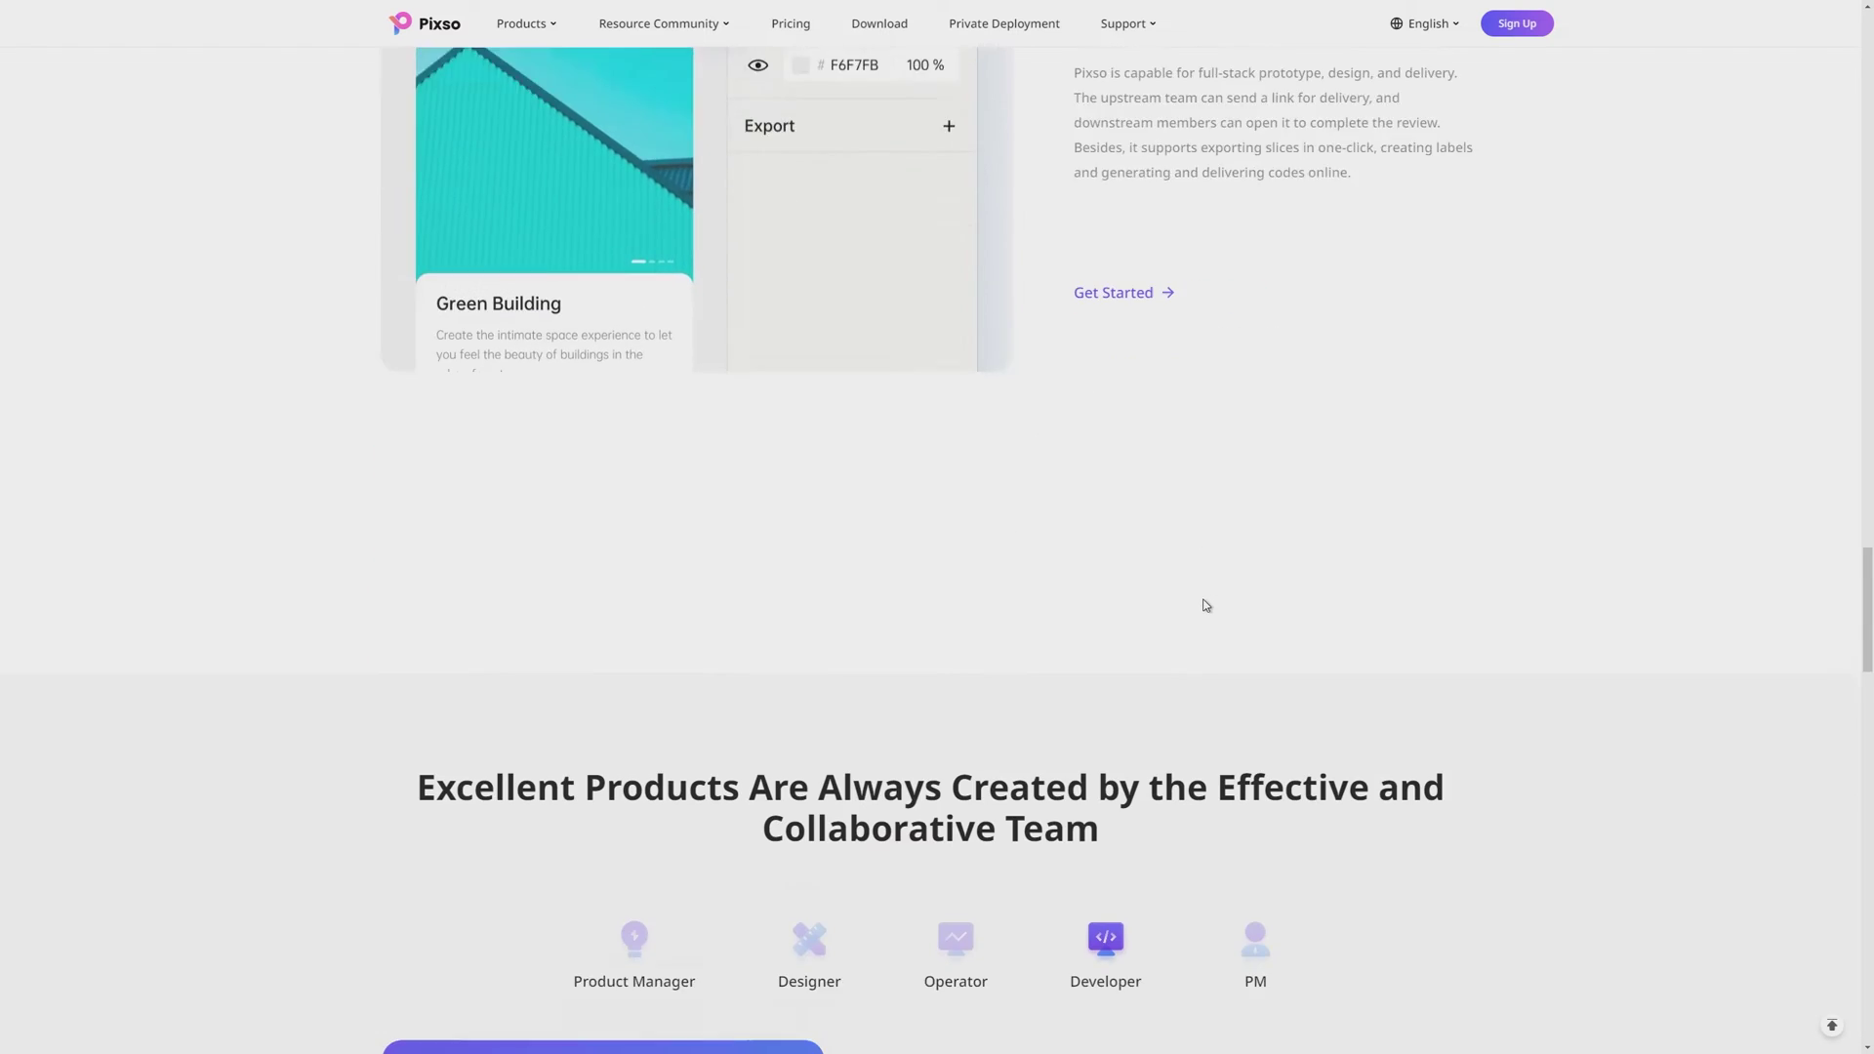
{"action": "scroll", "coordinate": [1203, 589], "scroll_direction": "down", "scroll_amount": 2}
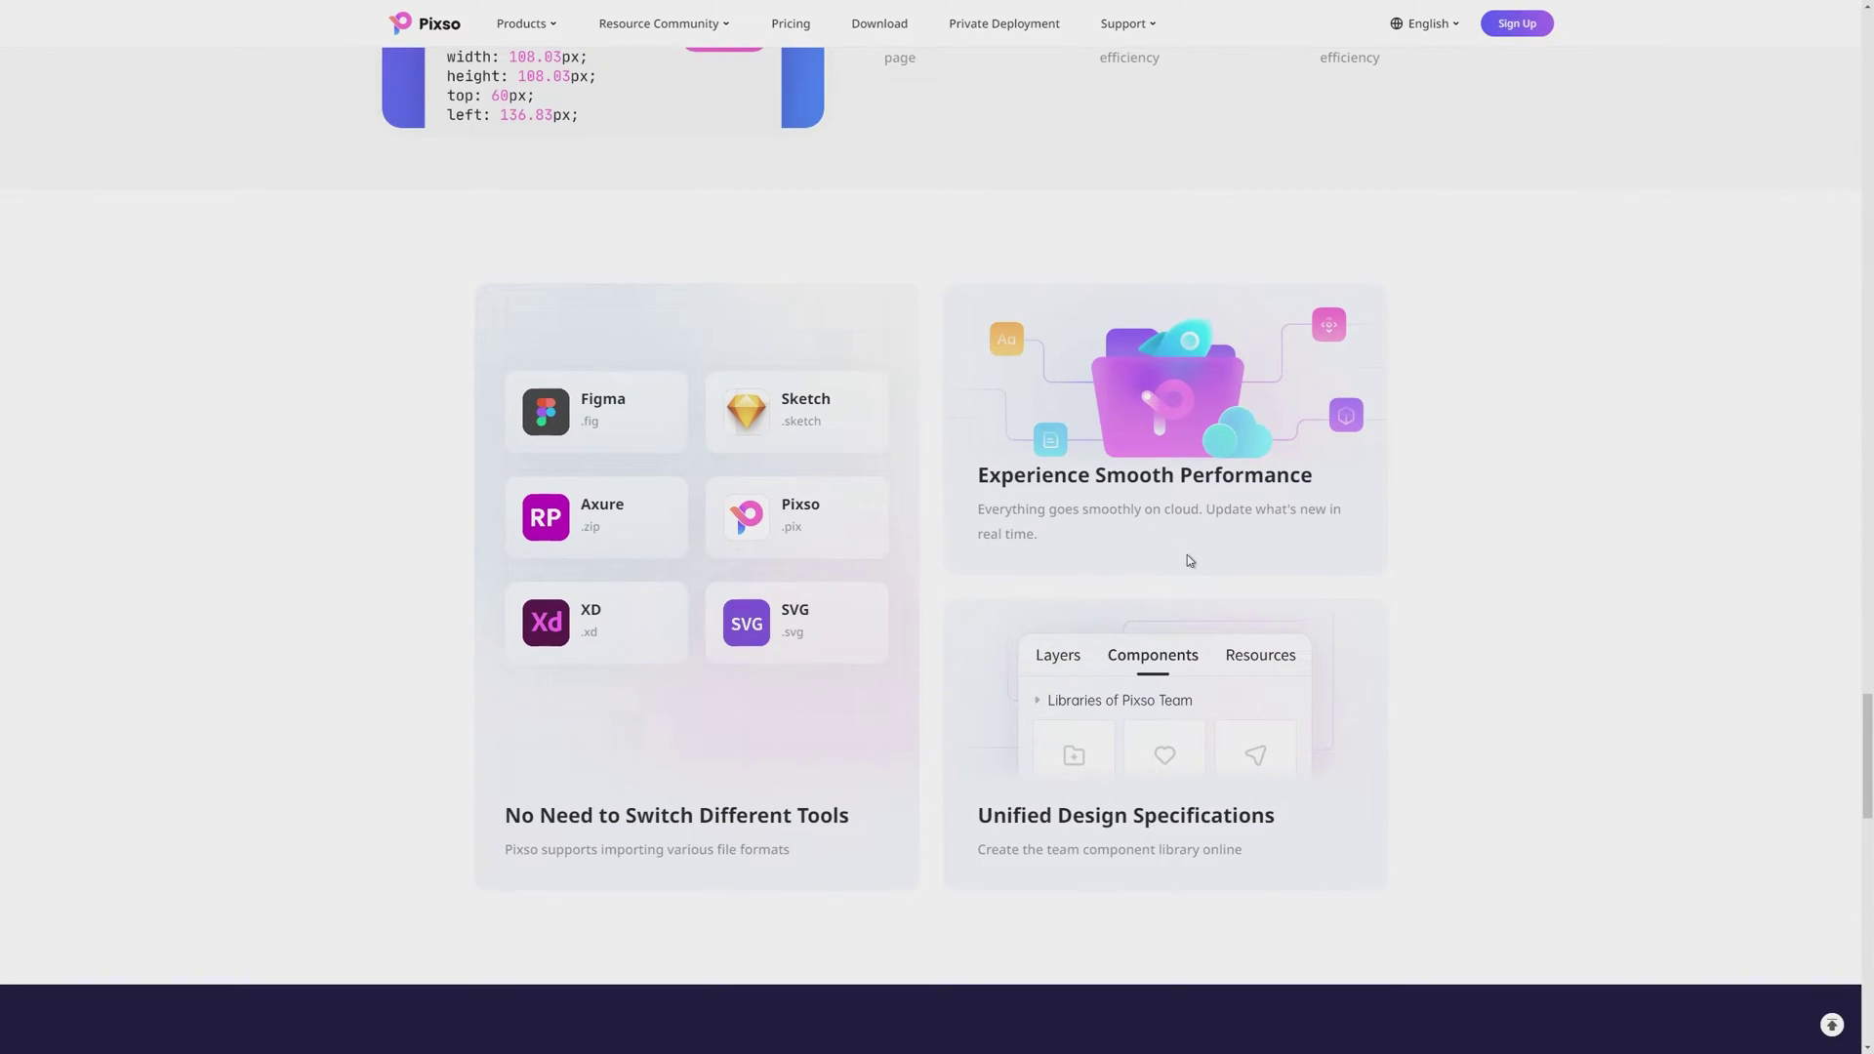
{"action": "scroll", "coordinate": [1189, 559], "scroll_direction": "down", "scroll_amount": 5}
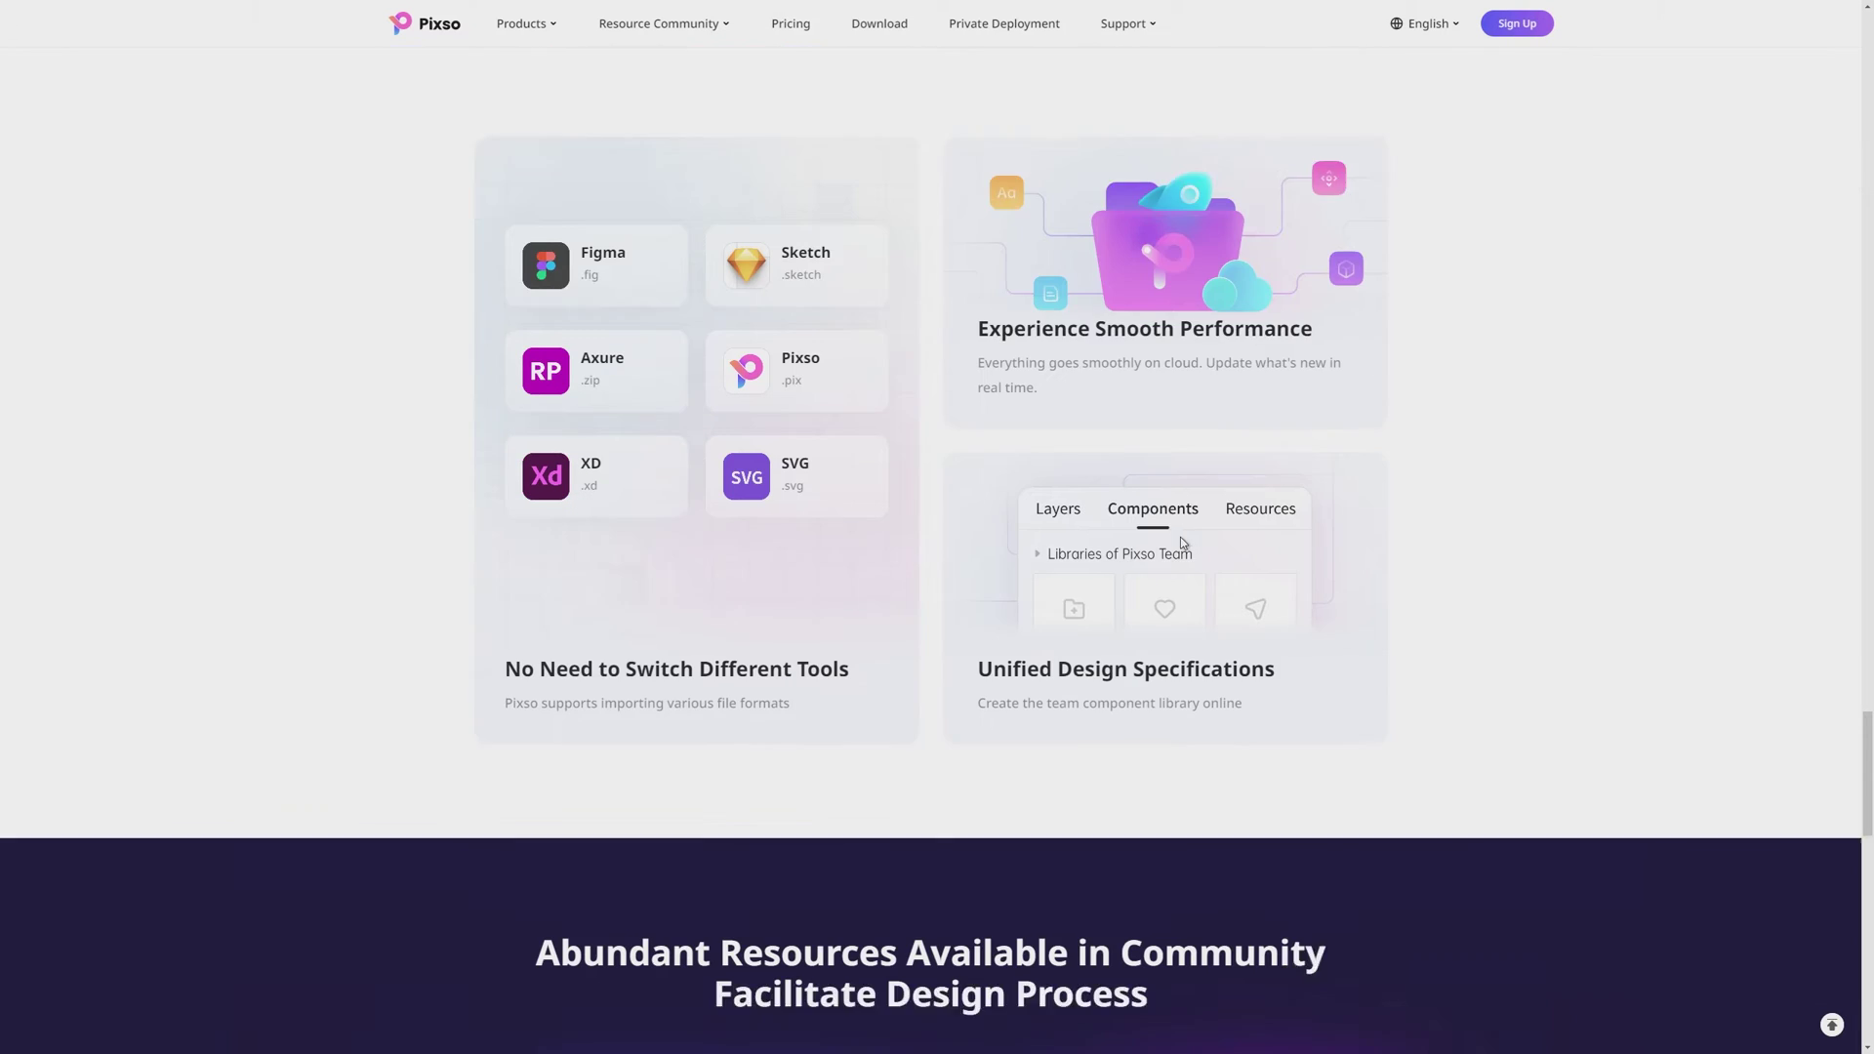
{"action": "scroll", "coordinate": [1173, 517], "scroll_direction": "down", "scroll_amount": 2}
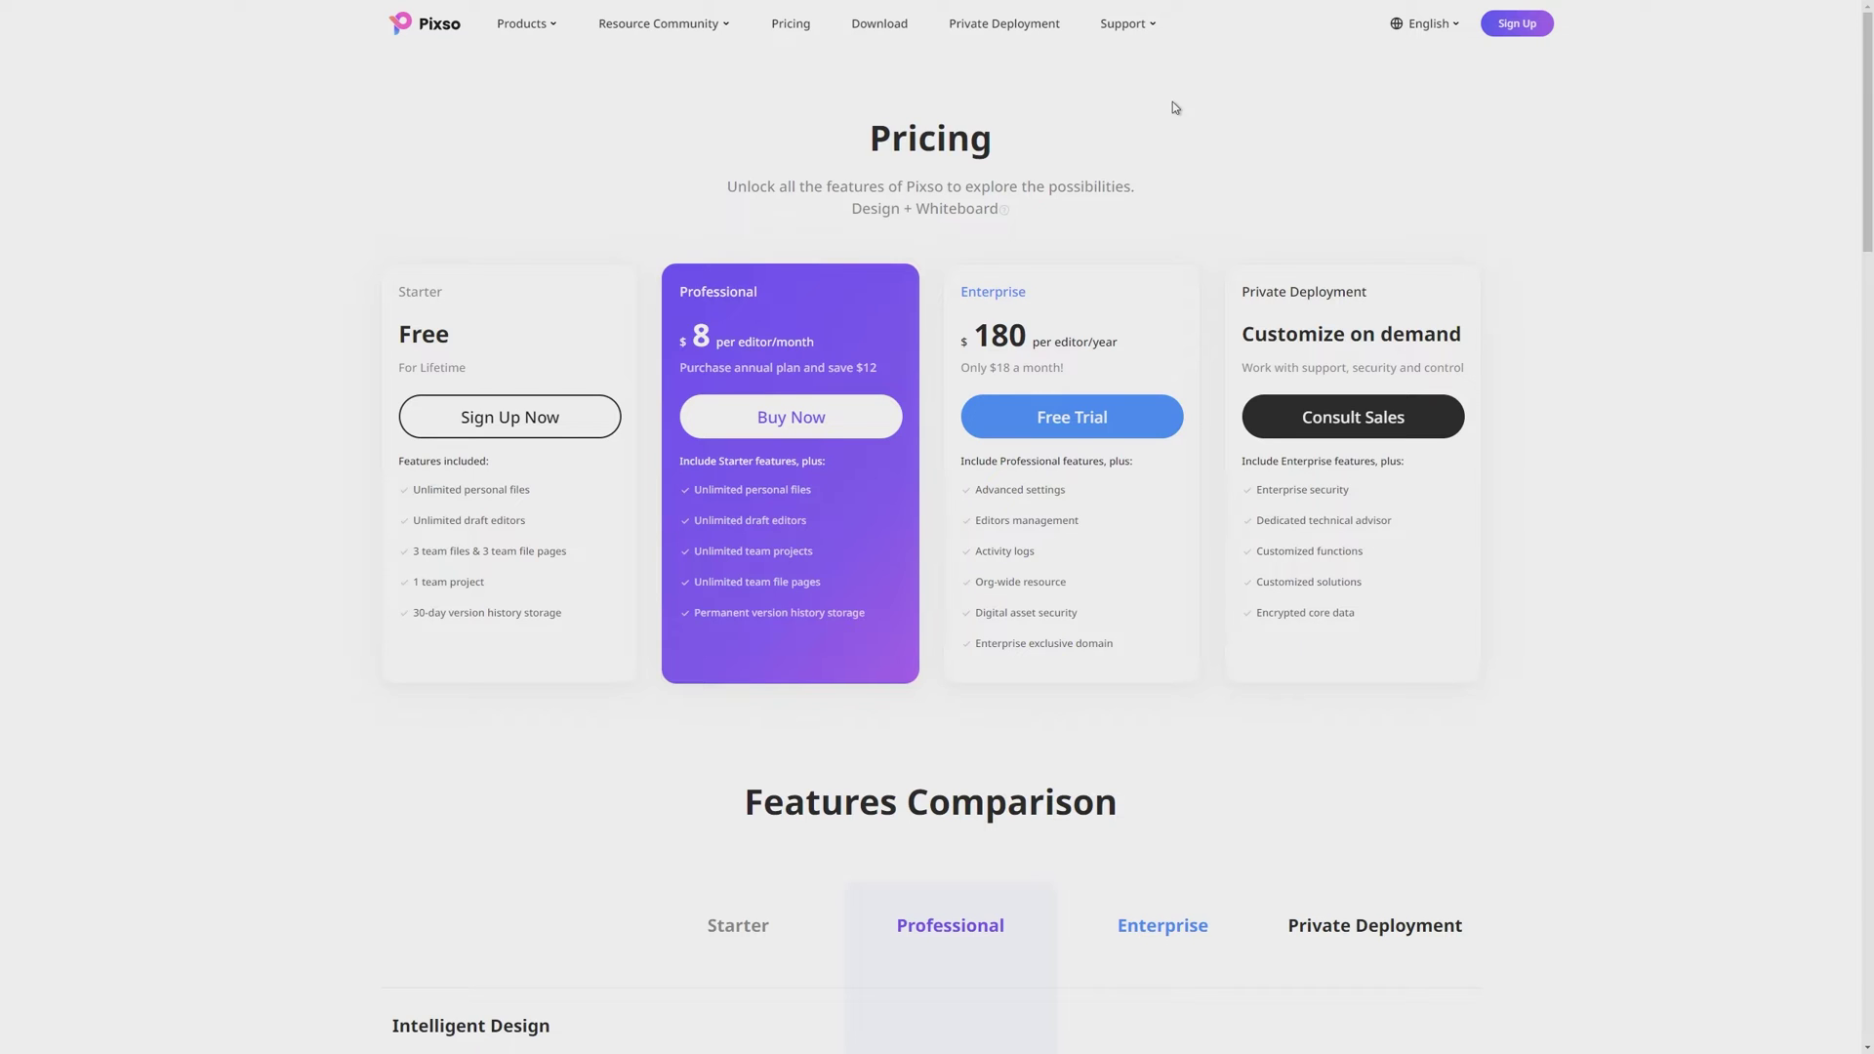
Begin signing up for the free Starter plan
{"action": "left_click", "coordinate": [527, 422]}
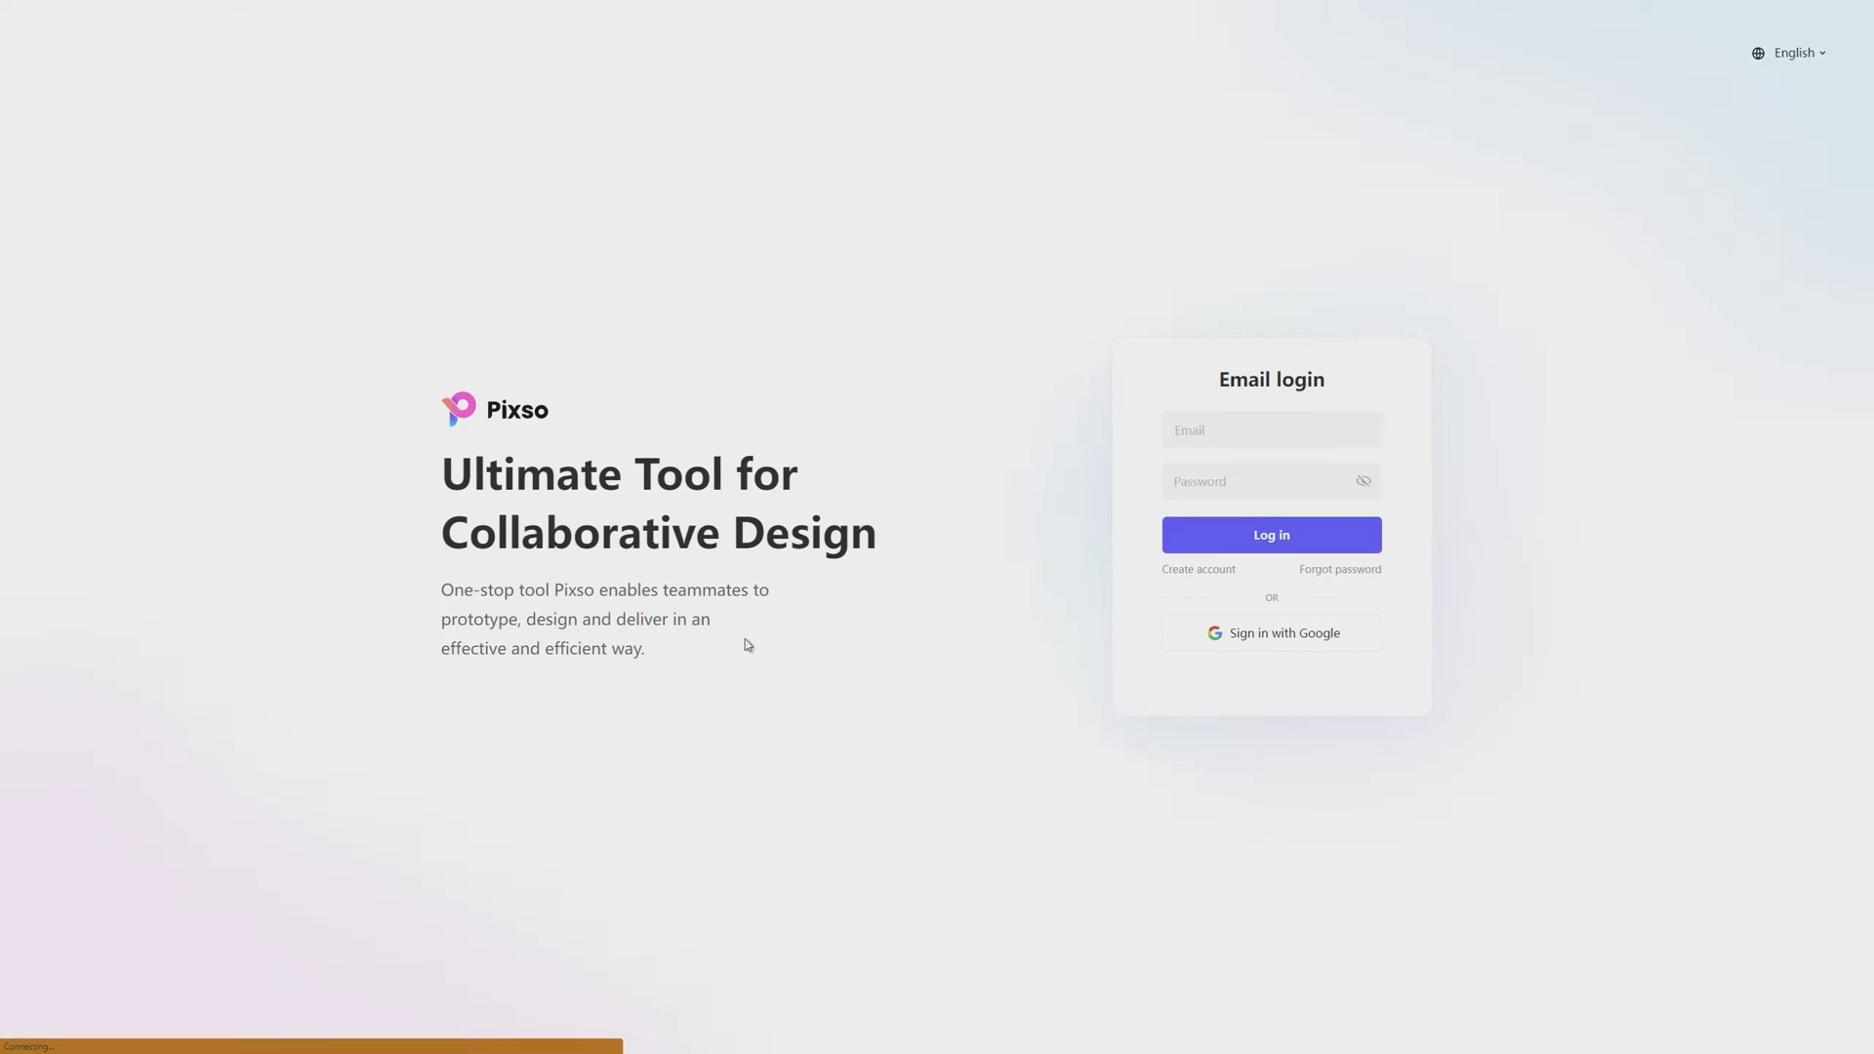
Switch the email login form to creating a new account
{"action": "left_click", "coordinate": [1184, 574]}
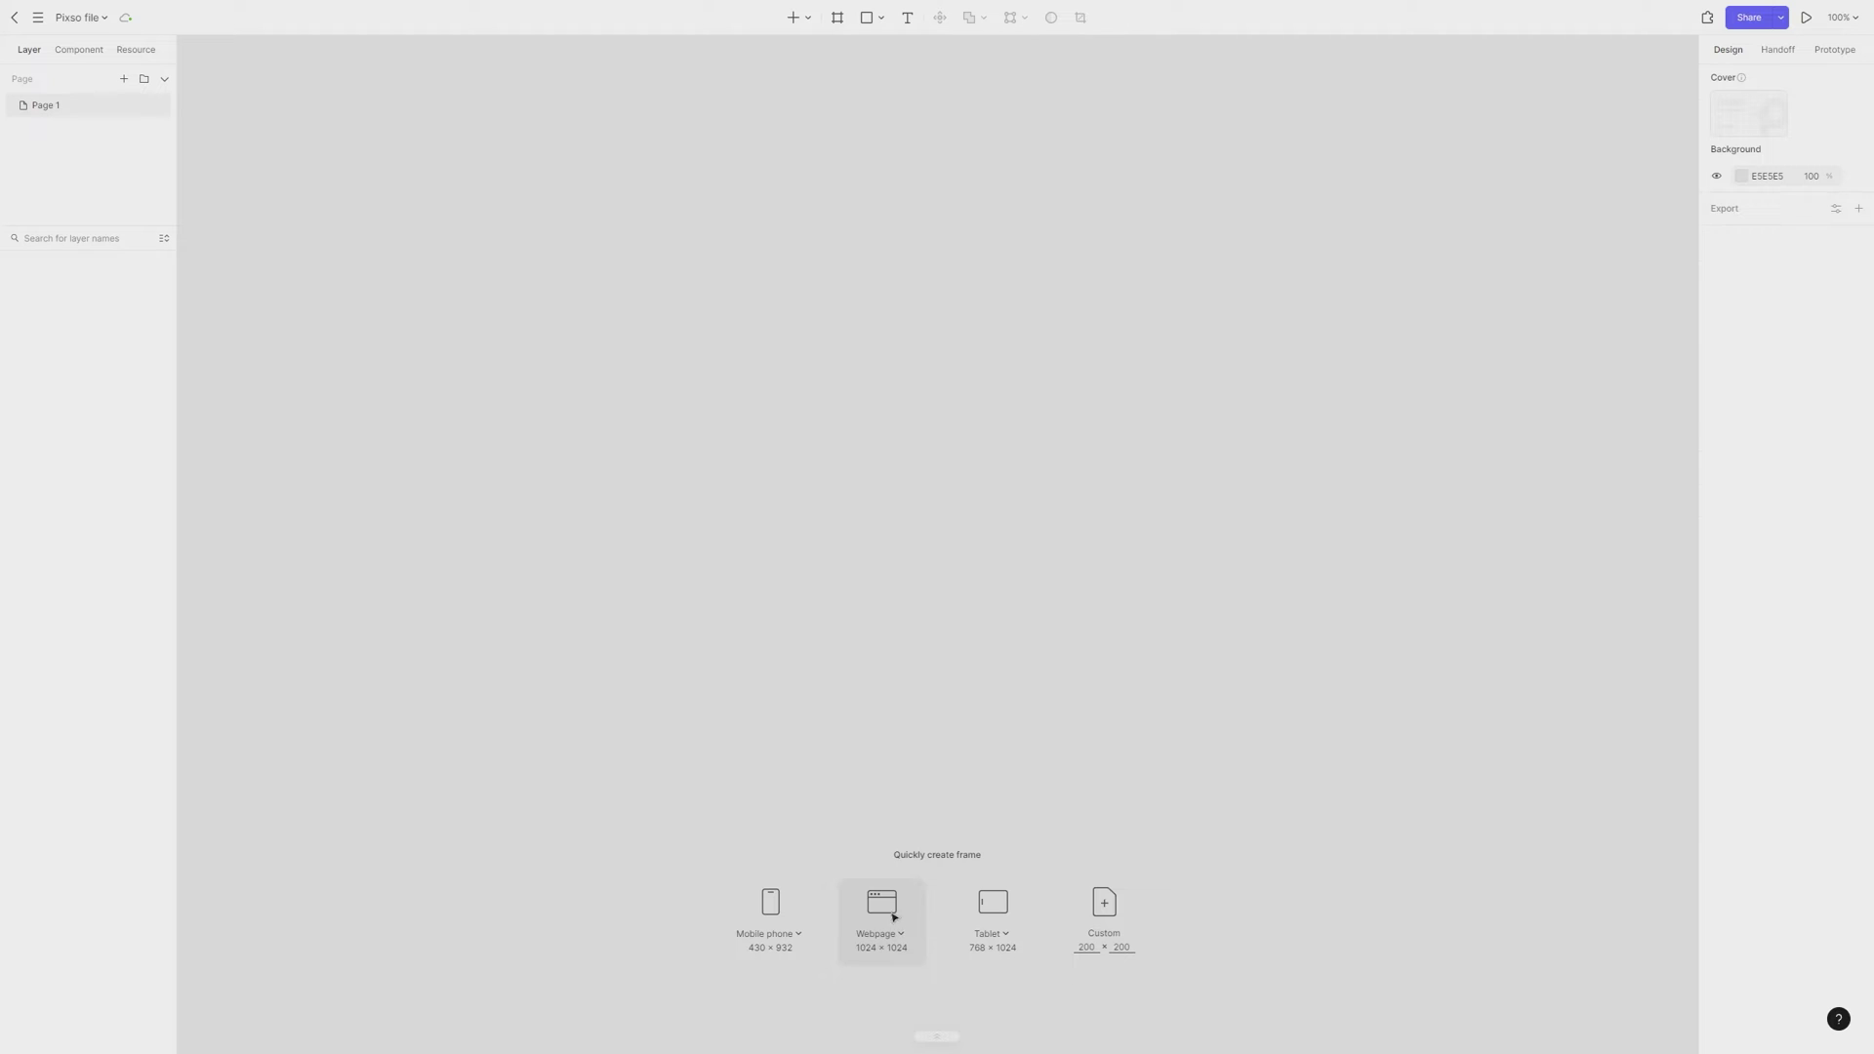
Create a 1024×1024 Webpage frame from the quick-create presets and deselect it
{"action": "left_click", "coordinate": [894, 919]}
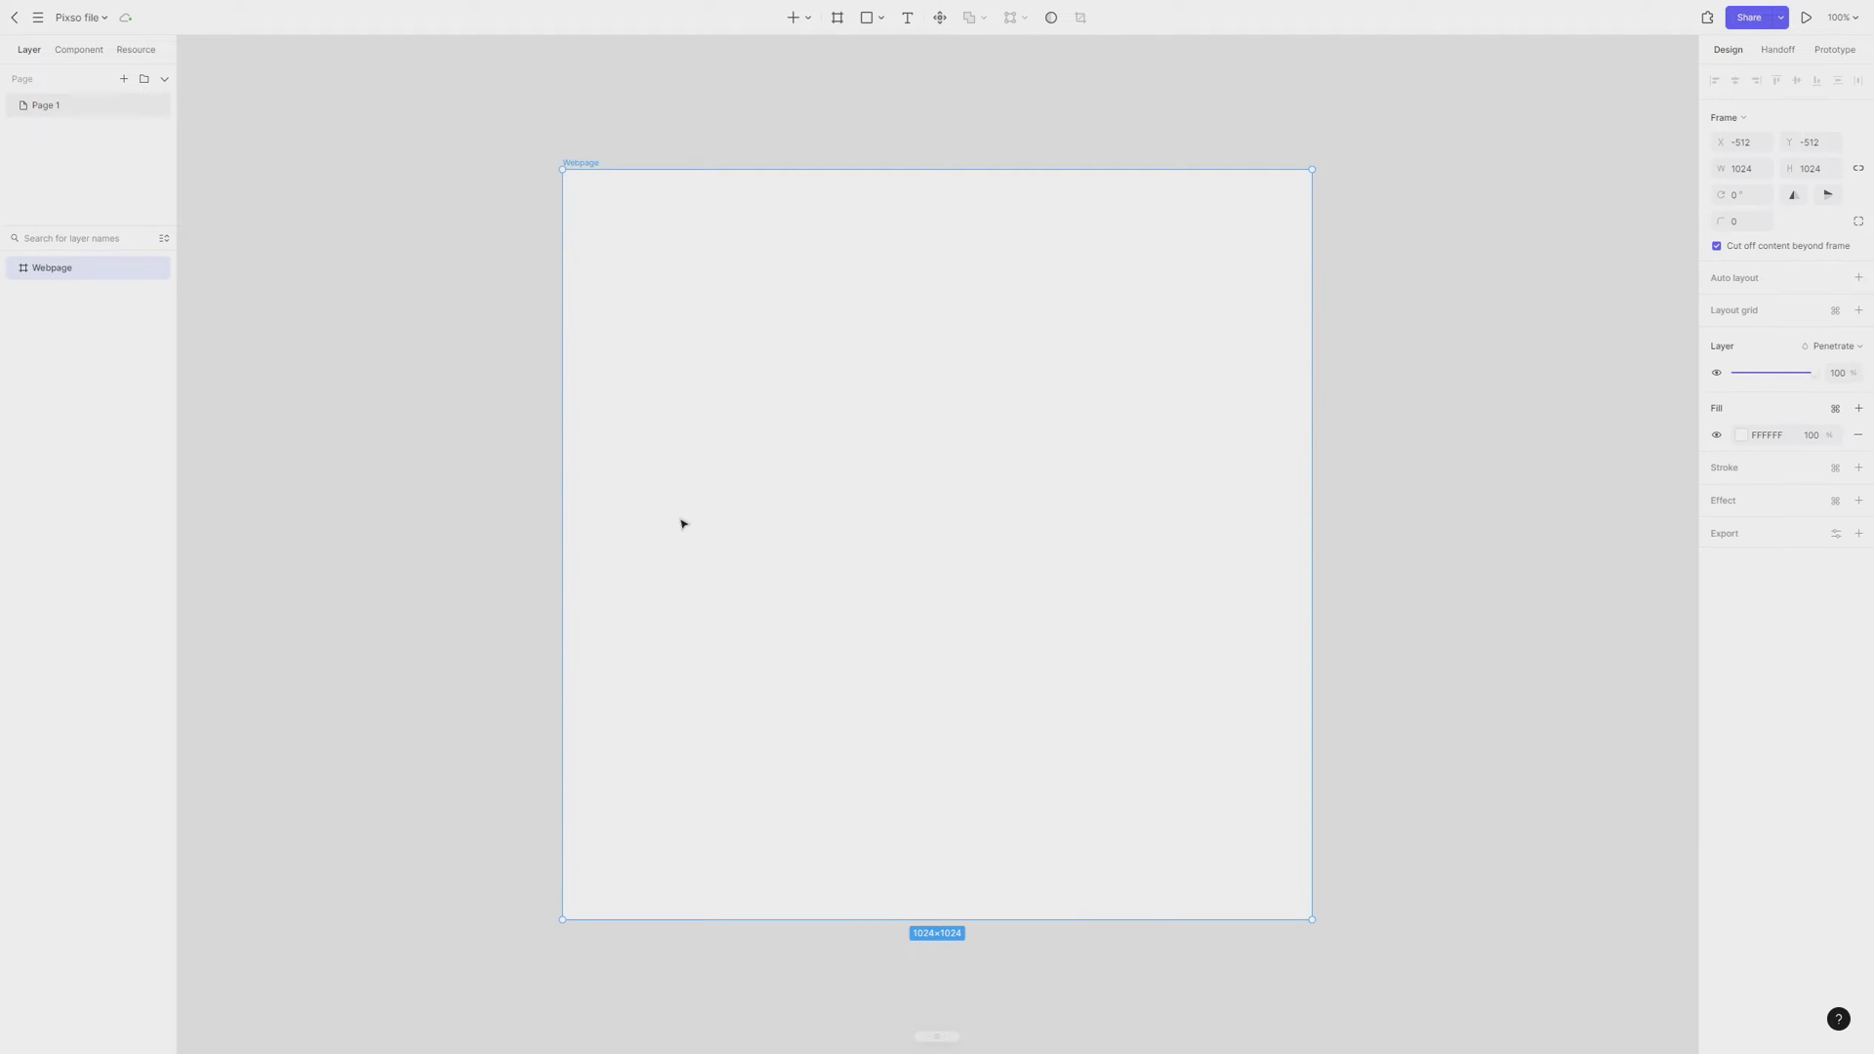
{"action": "left_click", "coordinate": [367, 539]}
{"action": "scroll", "coordinate": [472, 439], "scroll_direction": "up", "scroll_amount": 1}
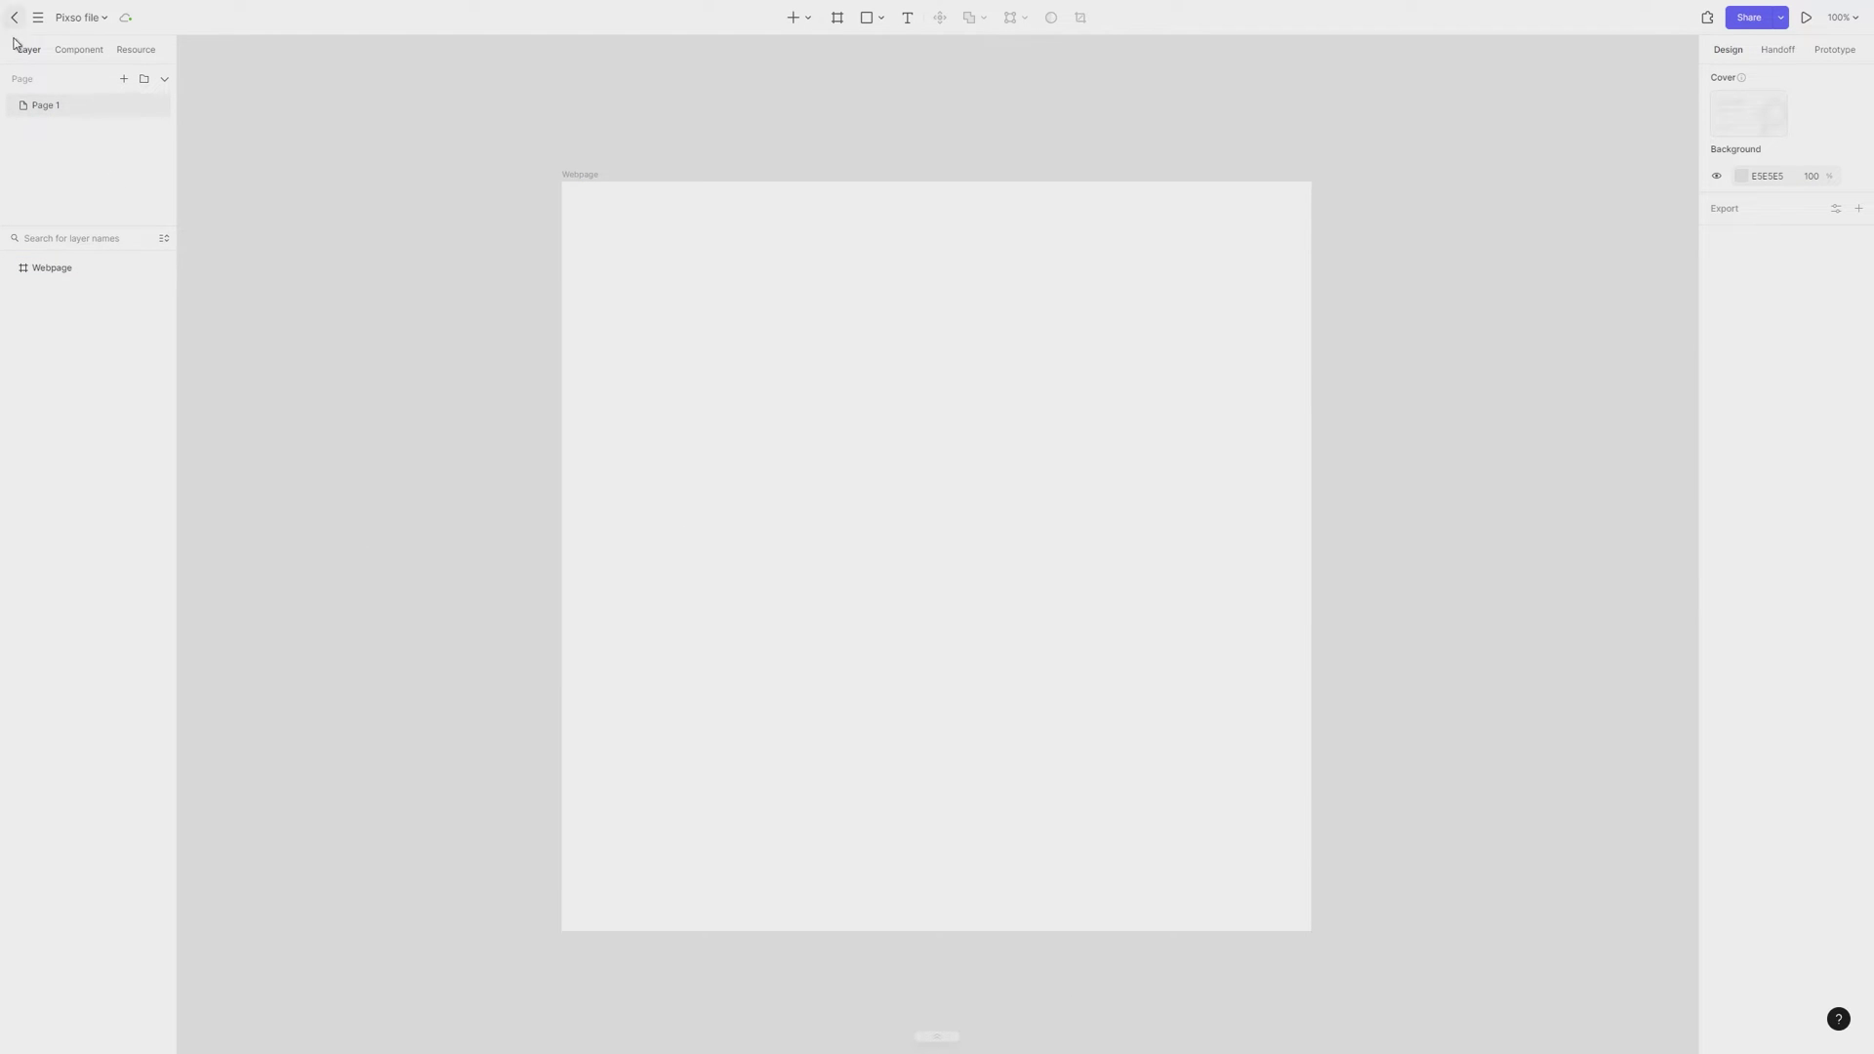
Browse the Component and Resource panels, then return to the Layer list
{"action": "left_click", "coordinate": [76, 53]}
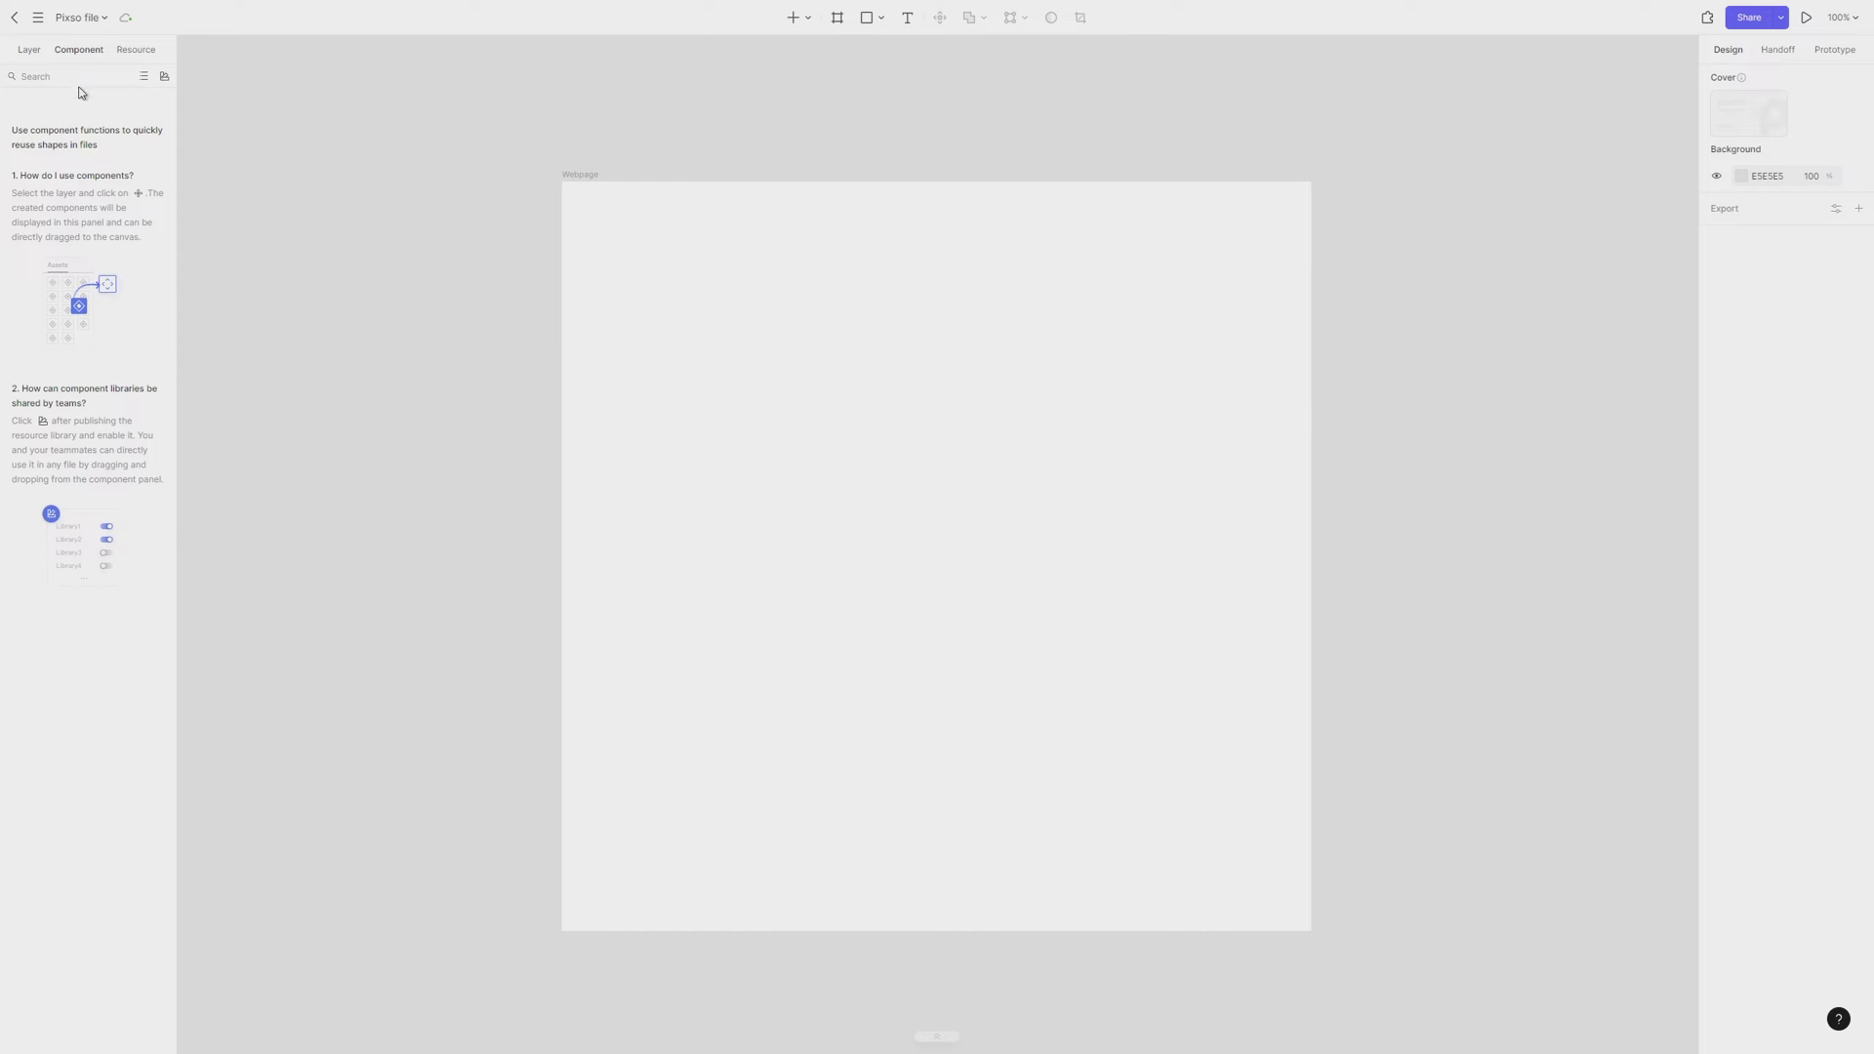
{"action": "left_click", "coordinate": [133, 53]}
{"action": "left_click", "coordinate": [29, 50]}
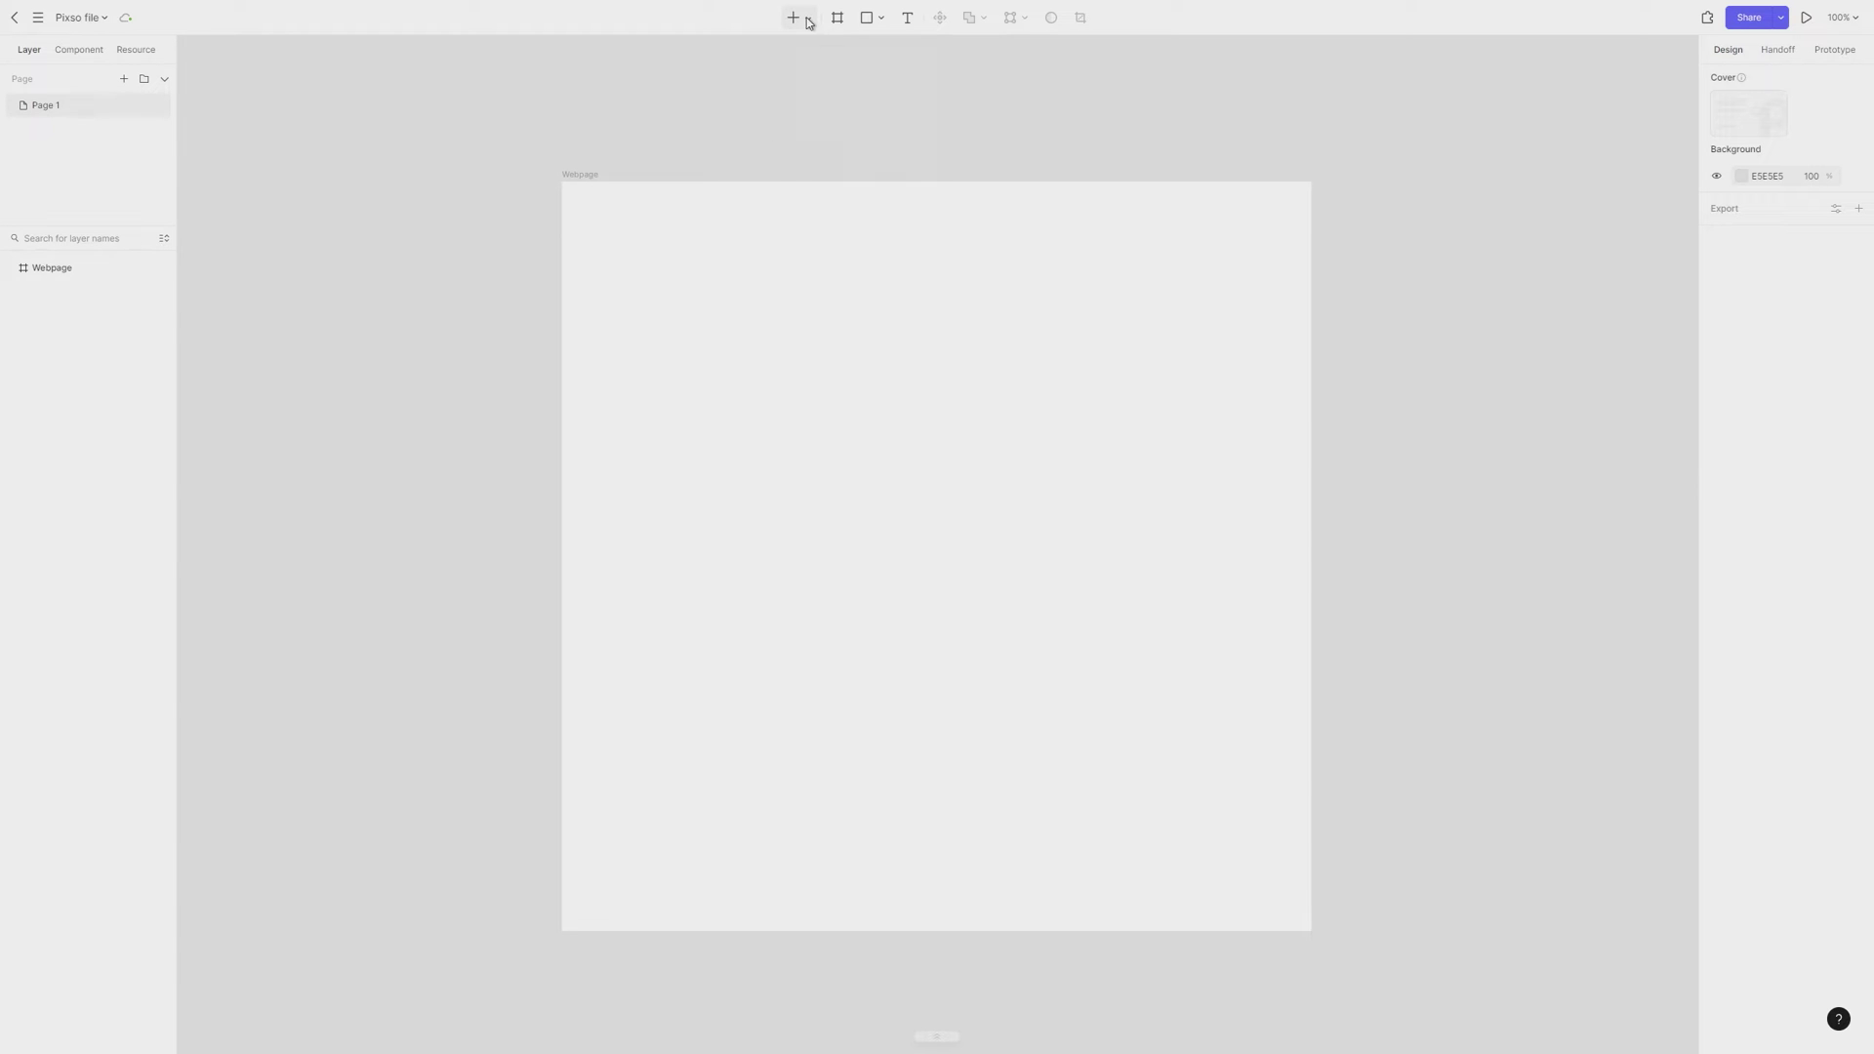
{"action": "left_click", "coordinate": [1708, 18]}
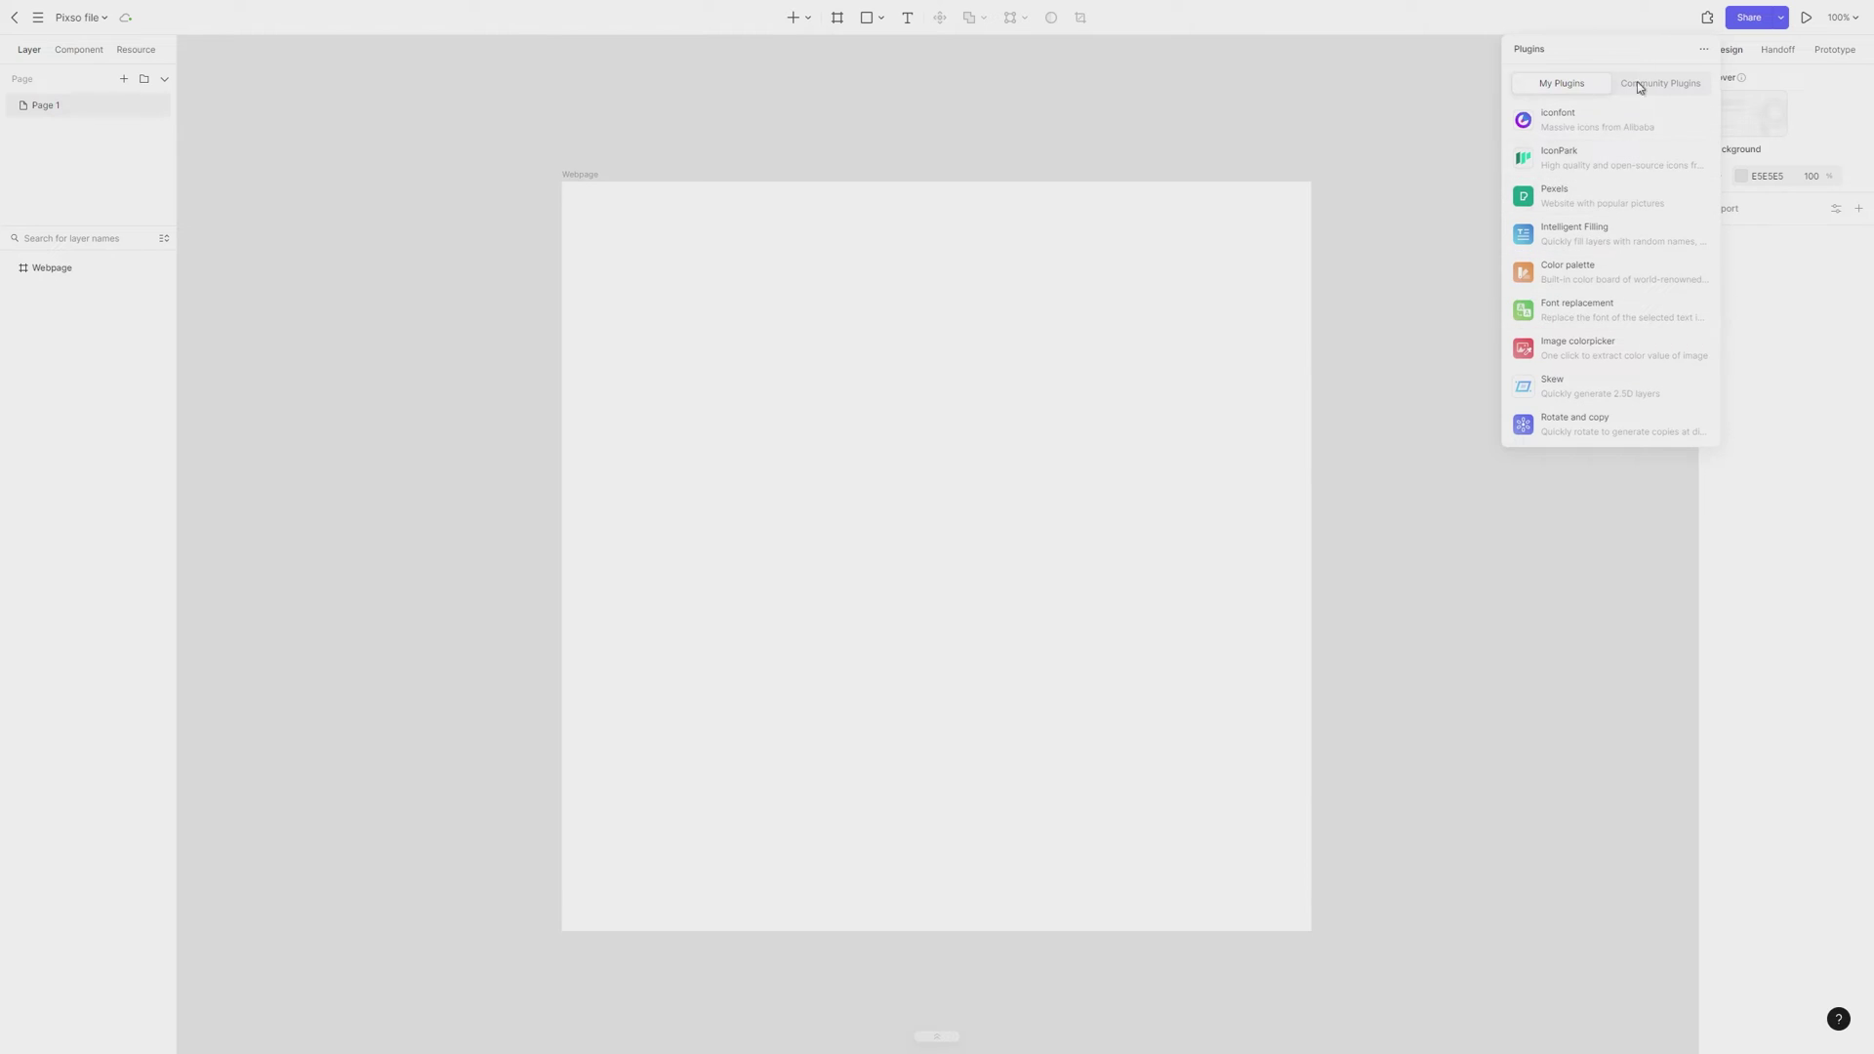
{"action": "left_click", "coordinate": [1750, 17]}
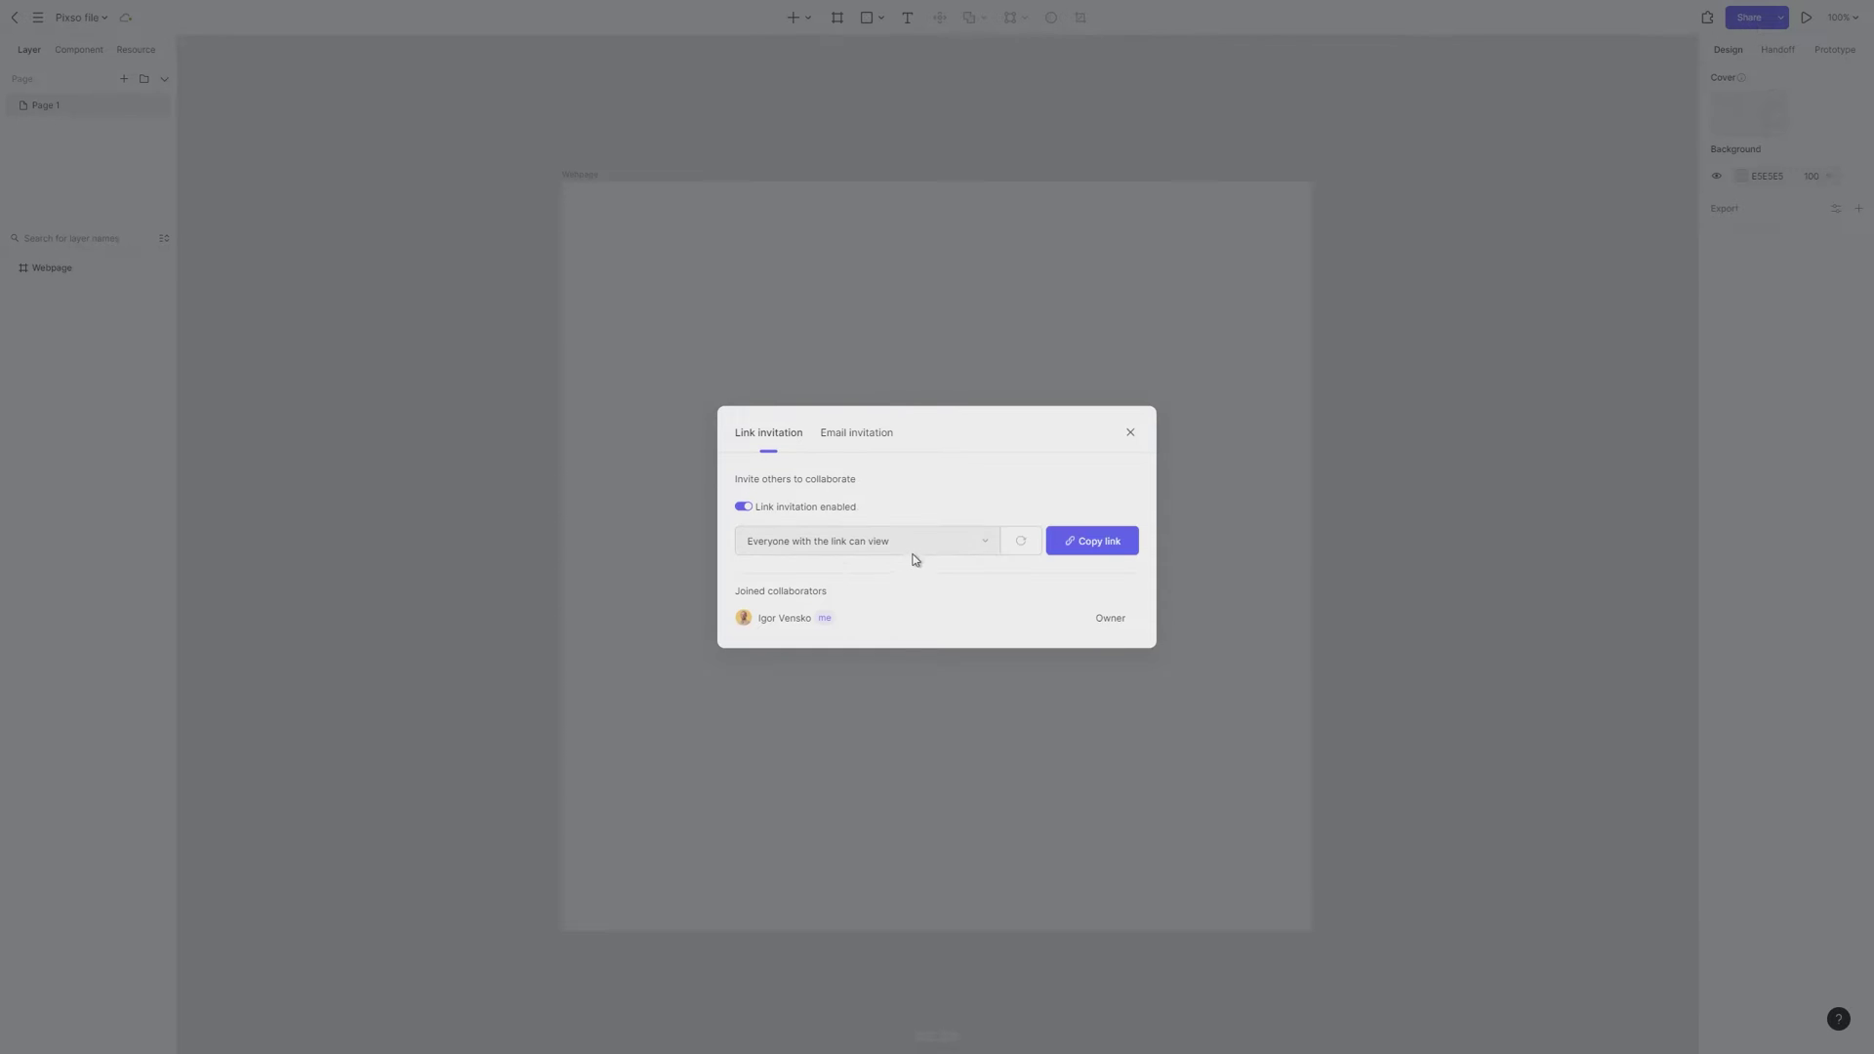
{"action": "left_click", "coordinate": [981, 544]}
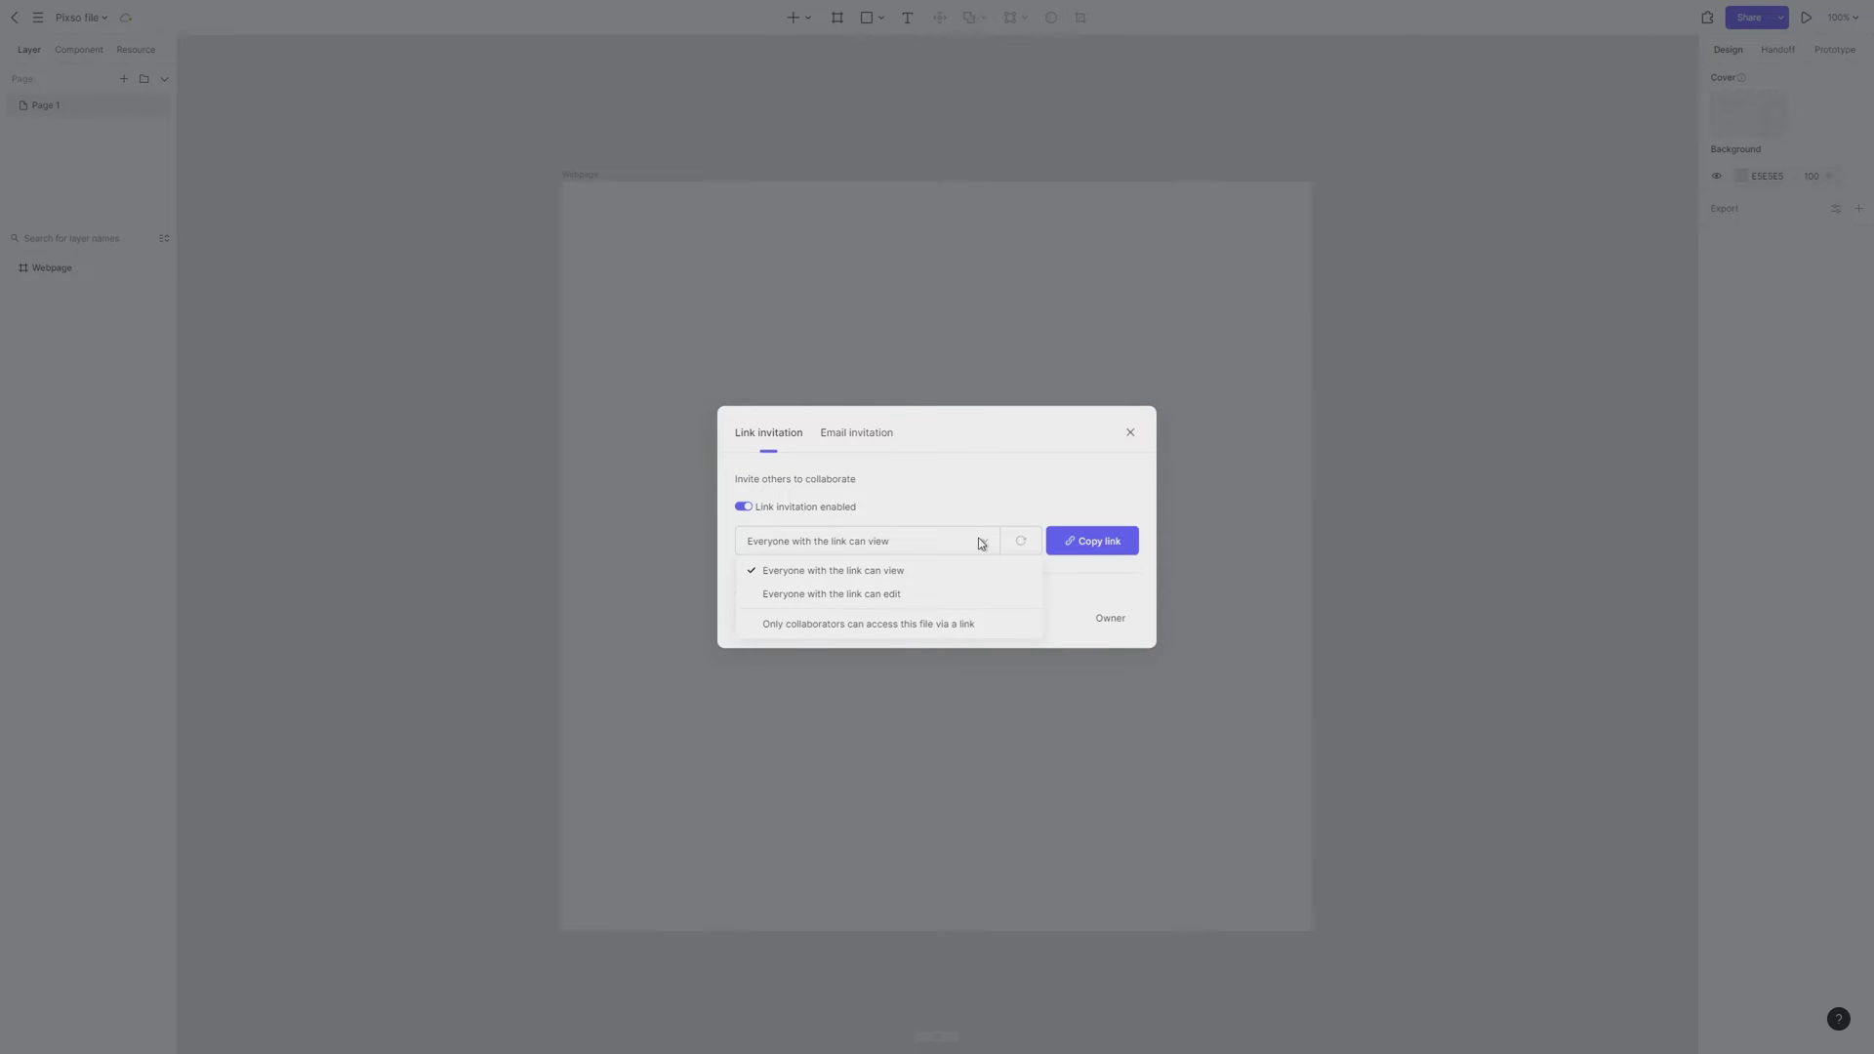
{"action": "left_click", "coordinate": [1044, 482]}
{"action": "left_click", "coordinate": [1131, 435]}
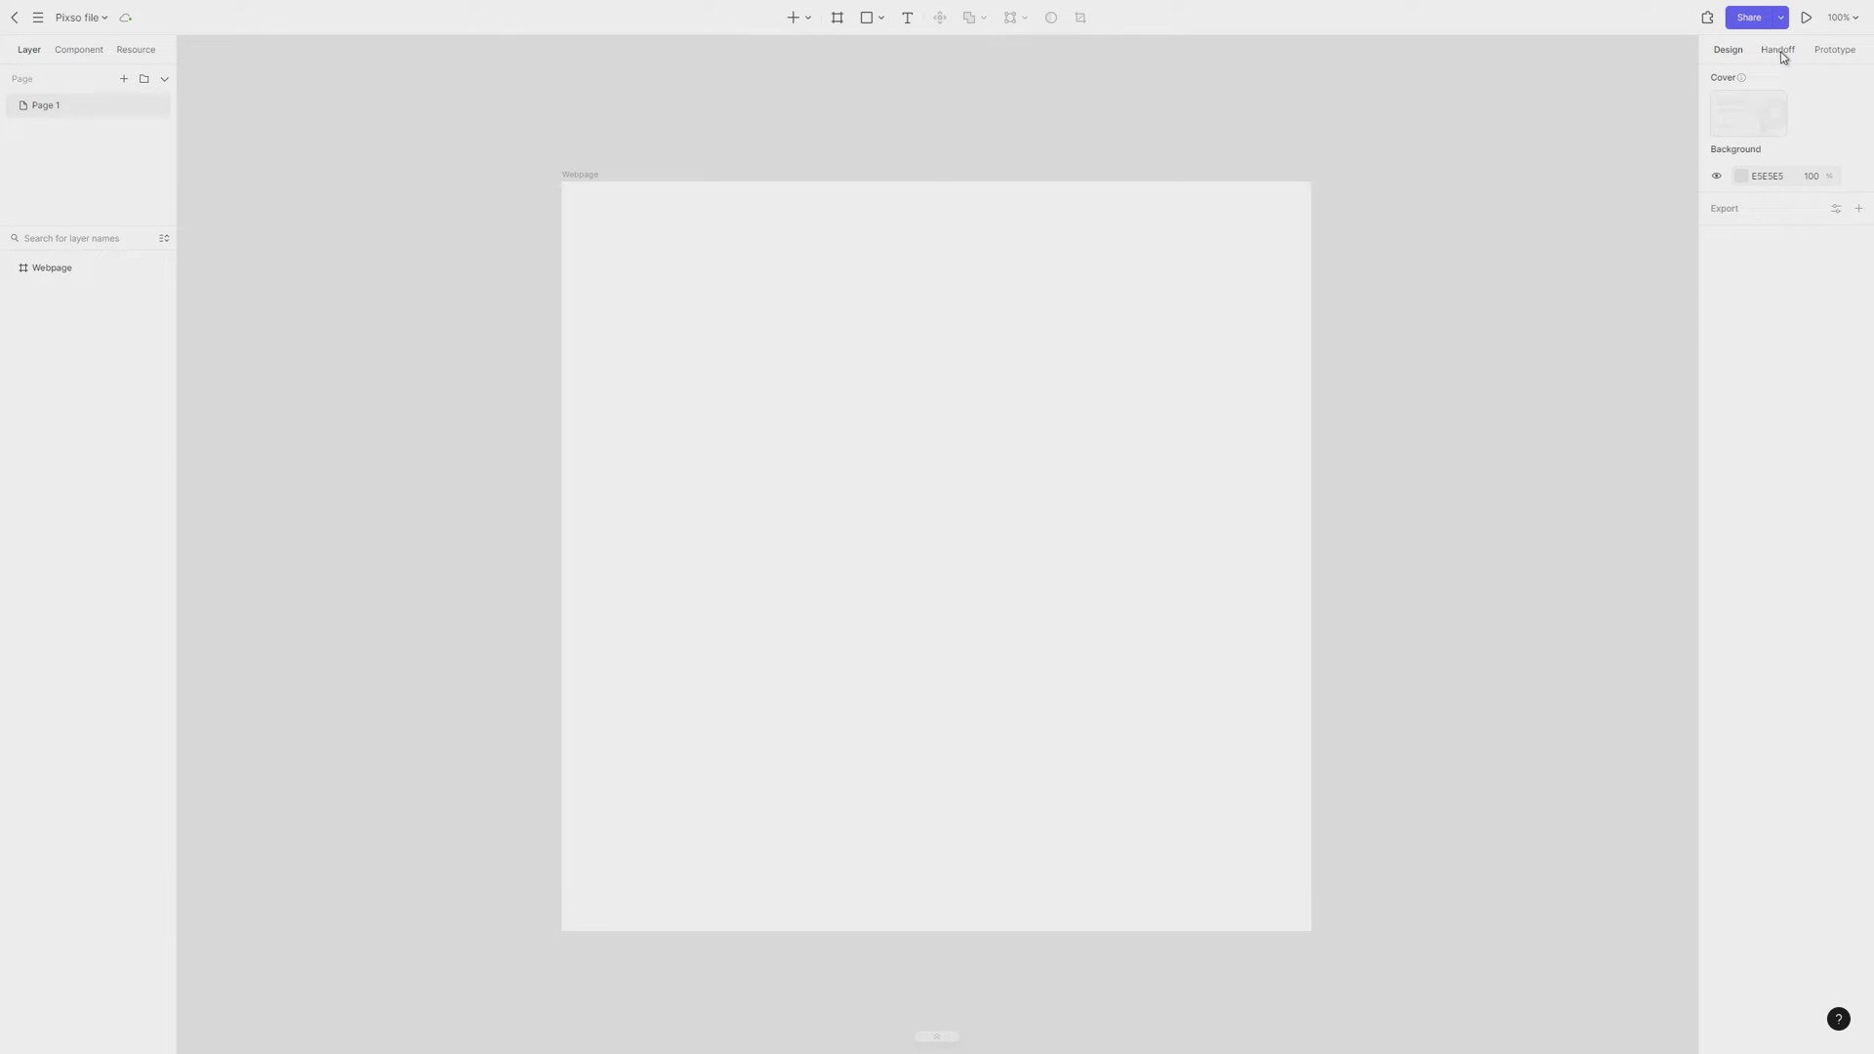
{"action": "left_click", "coordinate": [1009, 325]}
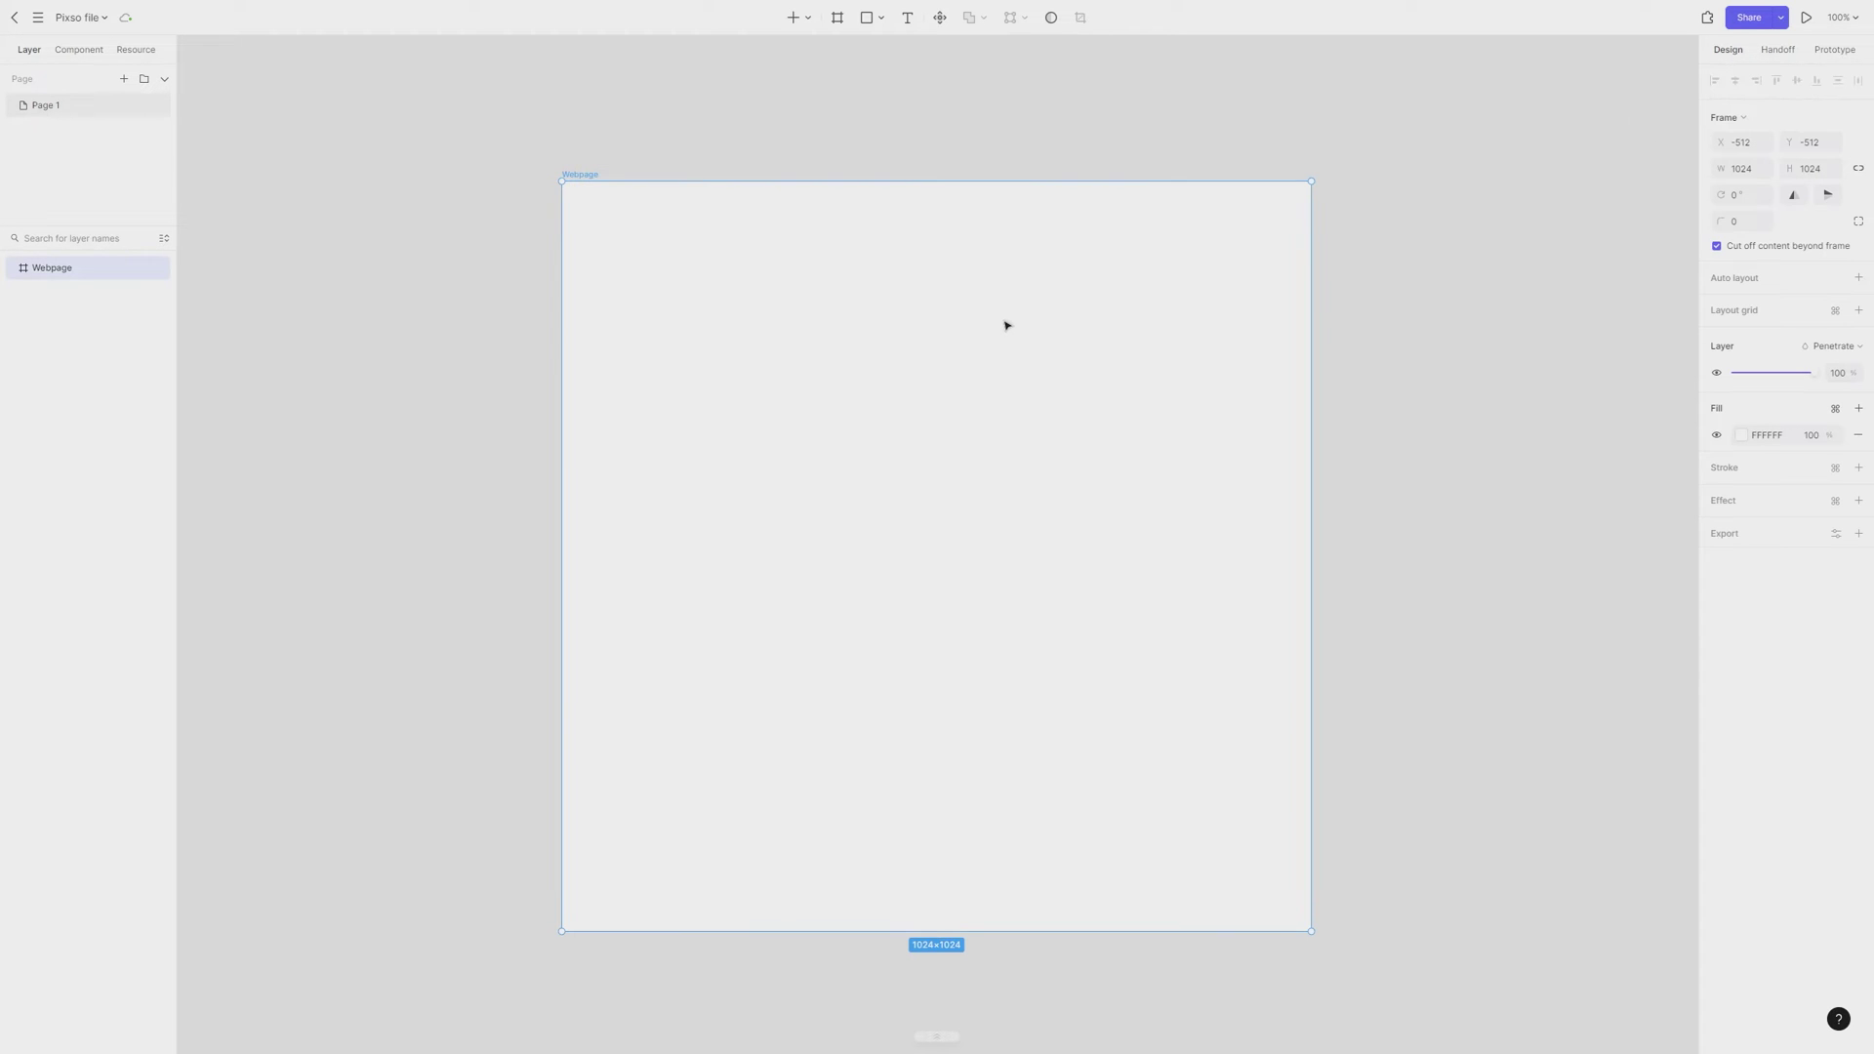
Draw a 371×371 square and move it to the centre of the Webpage frame
{"action": "key", "text": "r"}
{"action": "mouse_move", "coordinate": [749, 326]}
{"action": "left_mouse_down"}
{"action": "mouse_move", "coordinate": [983, 586]}
{"action": "mouse_move", "coordinate": [1021, 602]}
{"action": "left_mouse_up"}
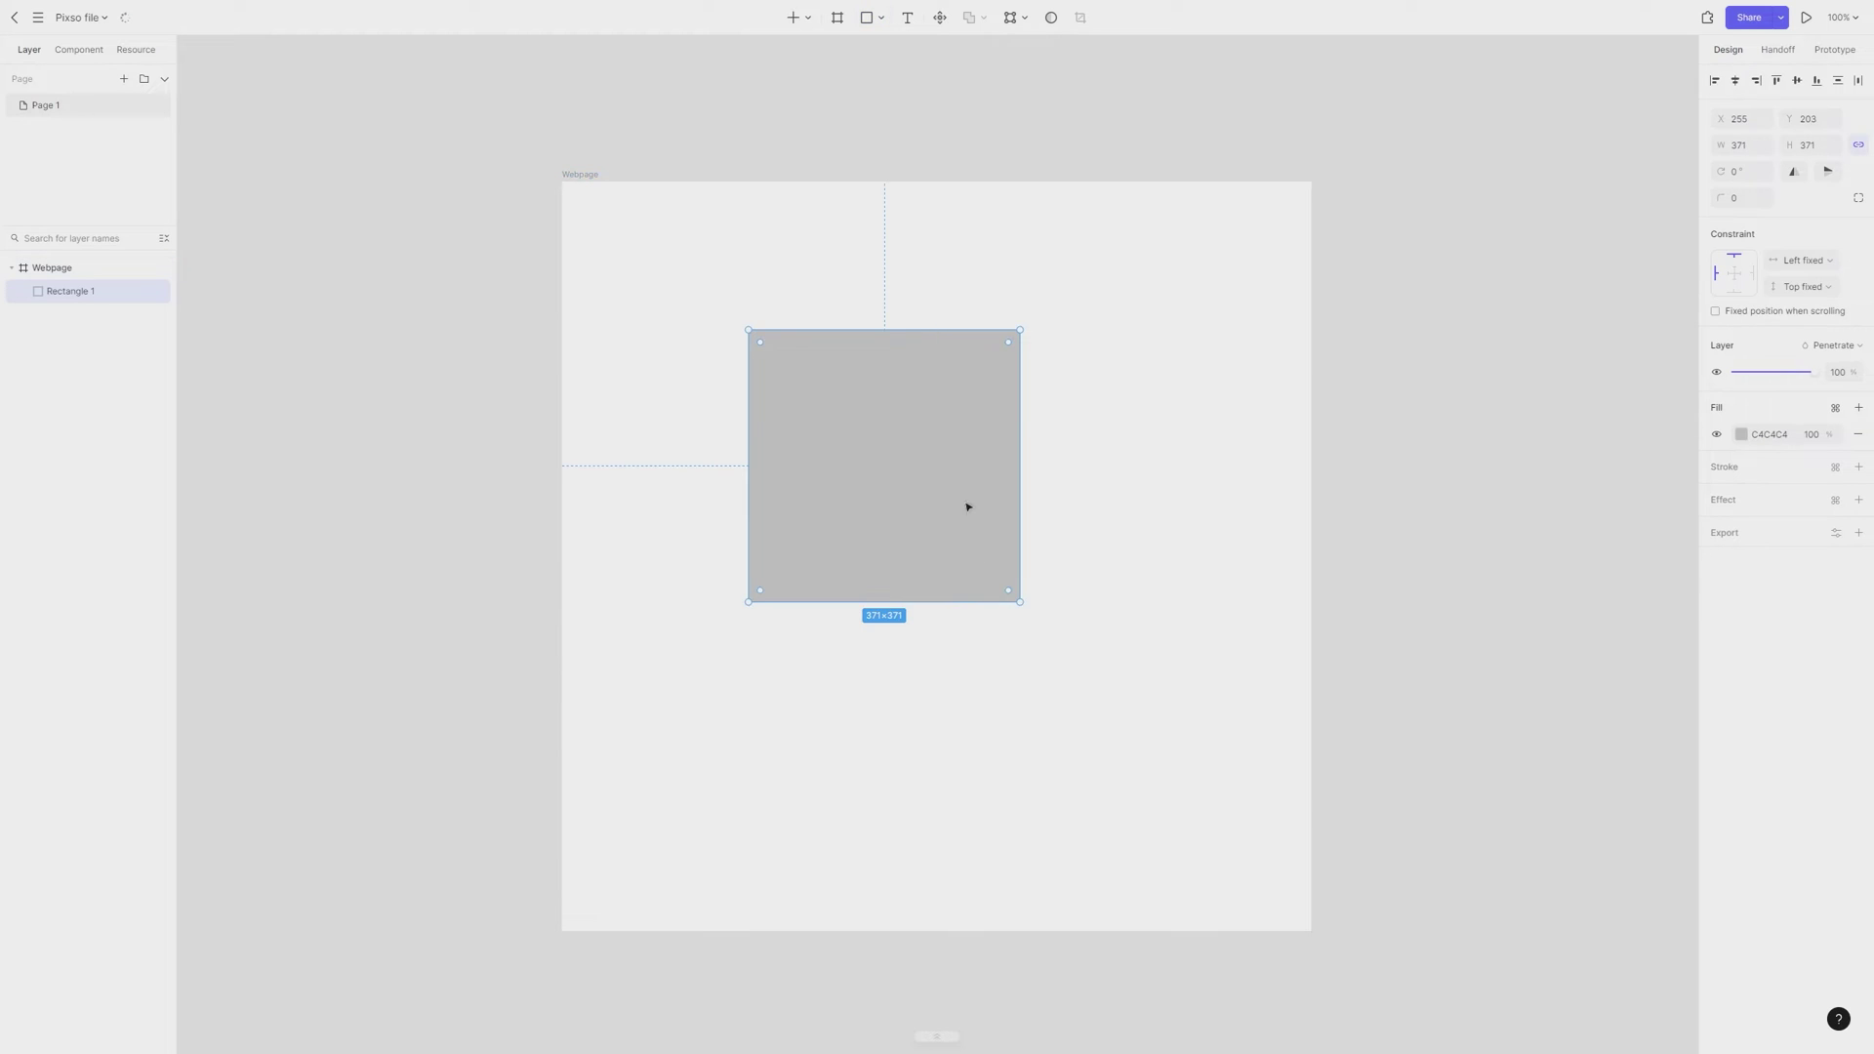
{"action": "left_click_drag", "start_coordinate": [966, 507], "coordinate": [1000, 556]}
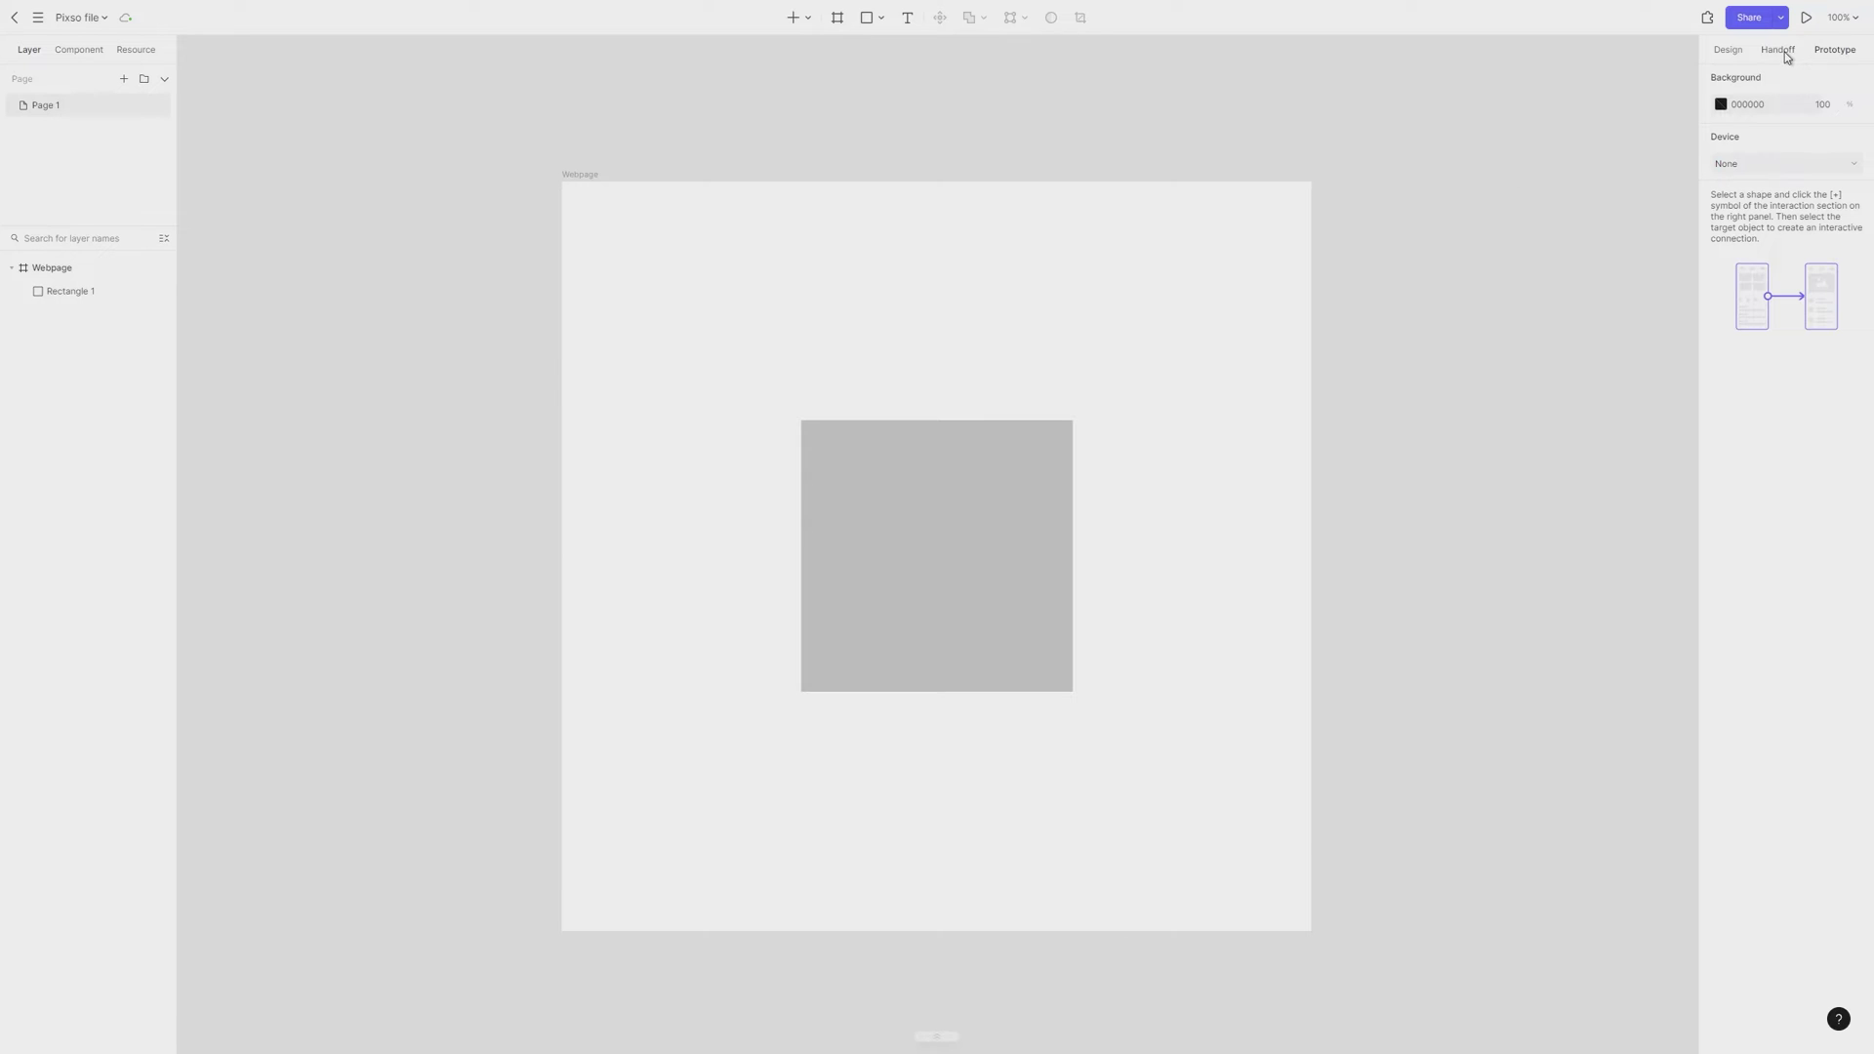
Preview the Handoff and Prototype panels, then return to Design properties
{"action": "left_click", "coordinate": [1779, 50]}
{"action": "left_click", "coordinate": [1836, 51]}
{"action": "left_click", "coordinate": [1727, 51]}
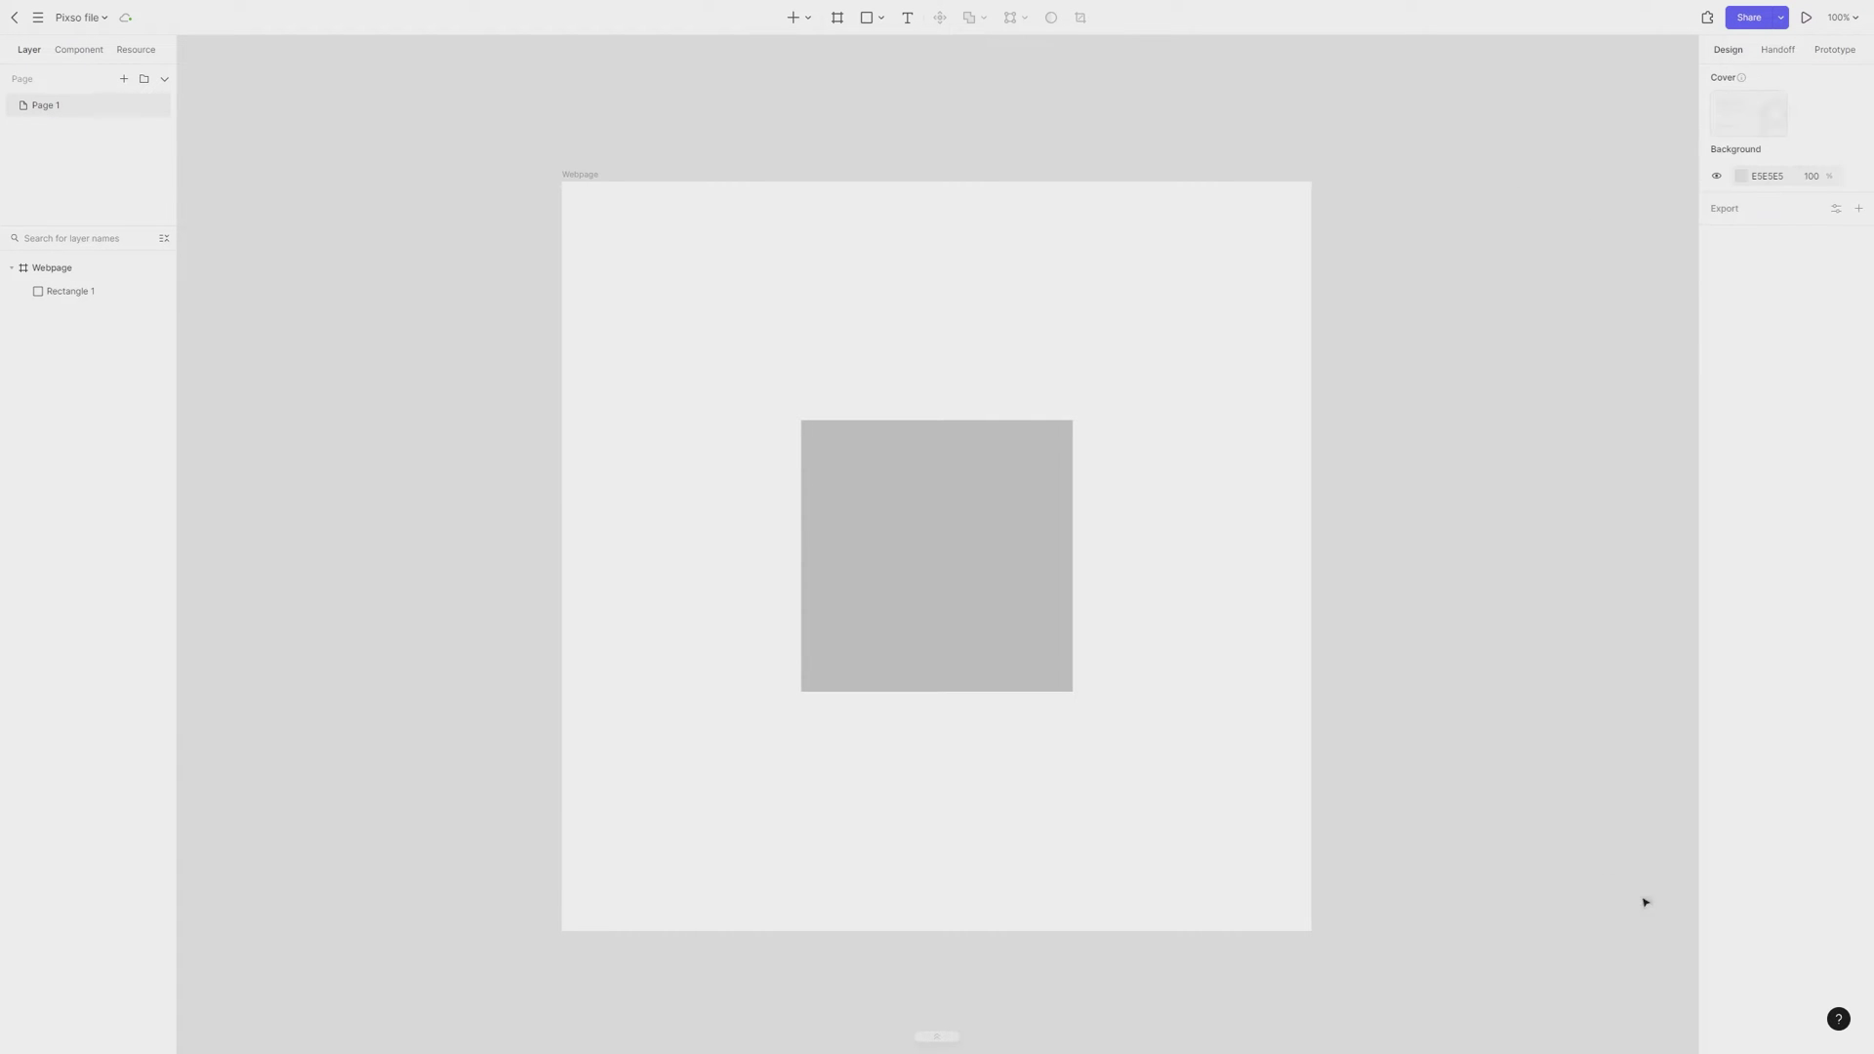
Browse the keyboard shortcuts for scaling, layer selection, mouse, transform and arrange, then close them
{"action": "left_click", "coordinate": [1837, 1022]}
{"action": "left_click", "coordinate": [1741, 993]}
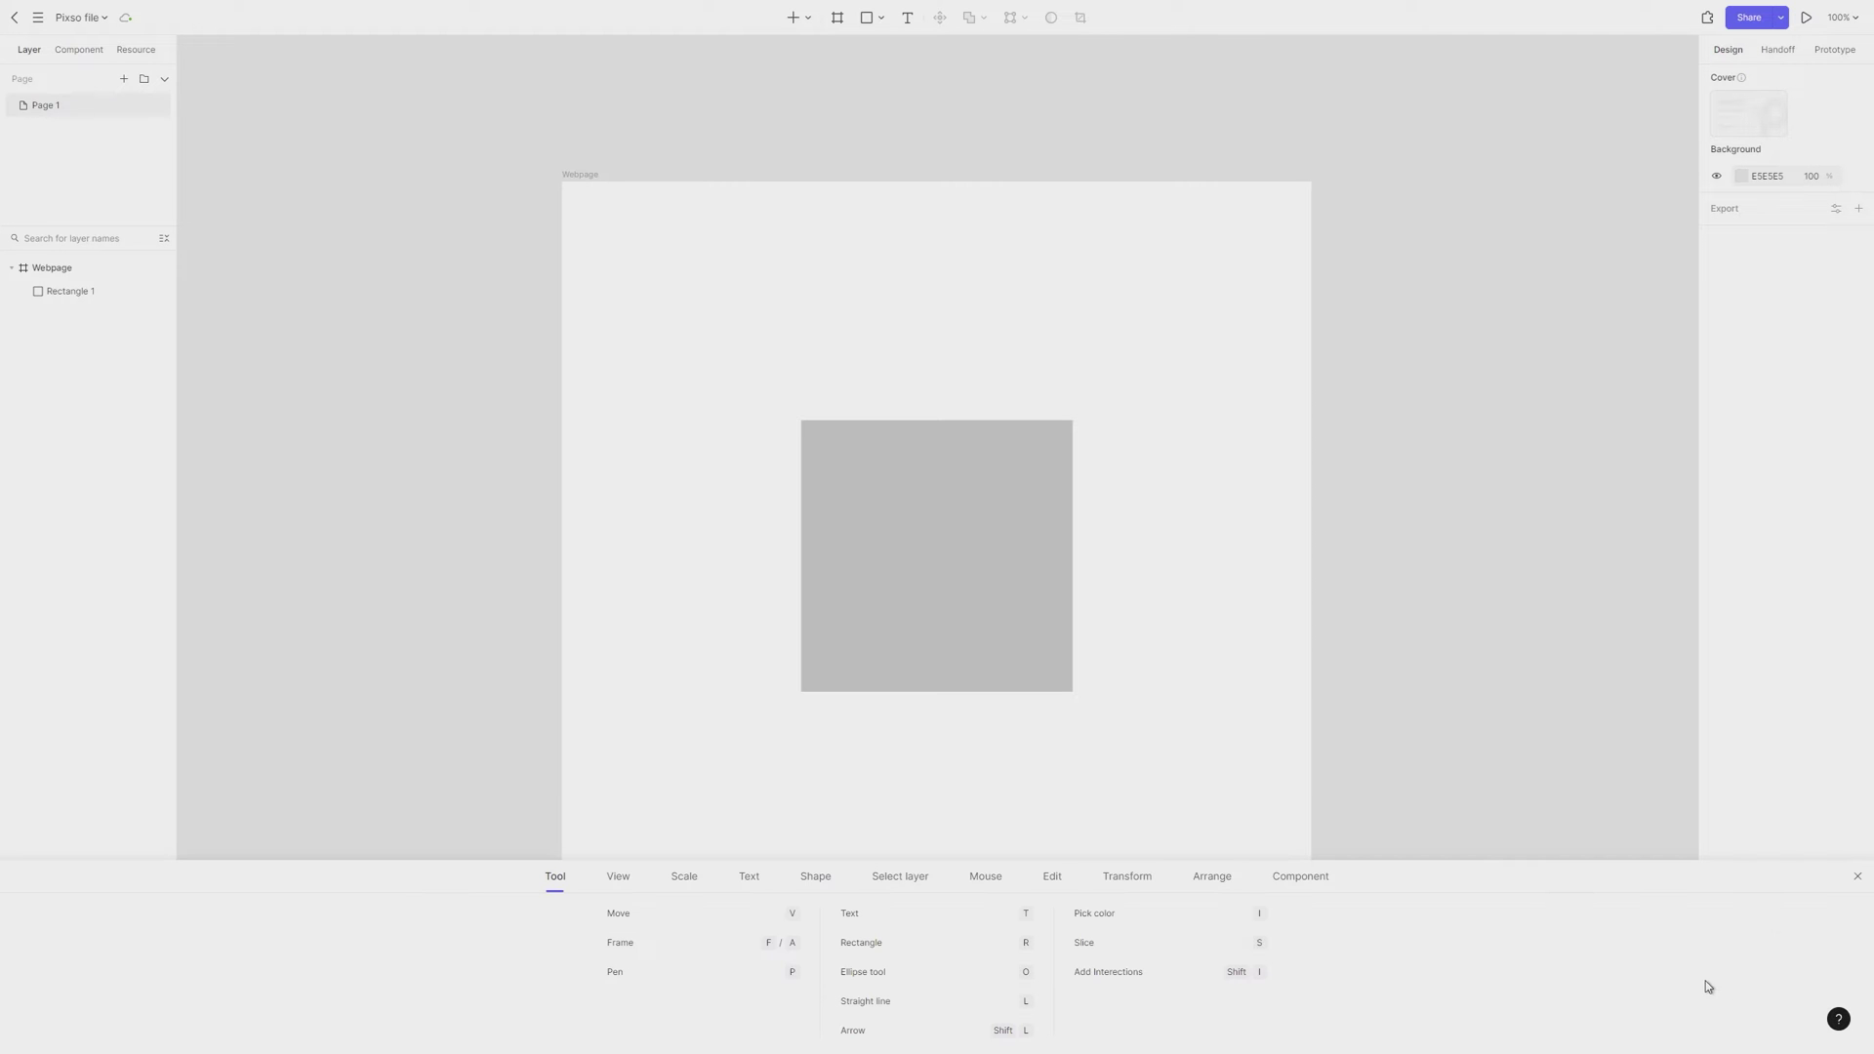
{"action": "left_click", "coordinate": [687, 883]}
{"action": "left_click", "coordinate": [893, 880]}
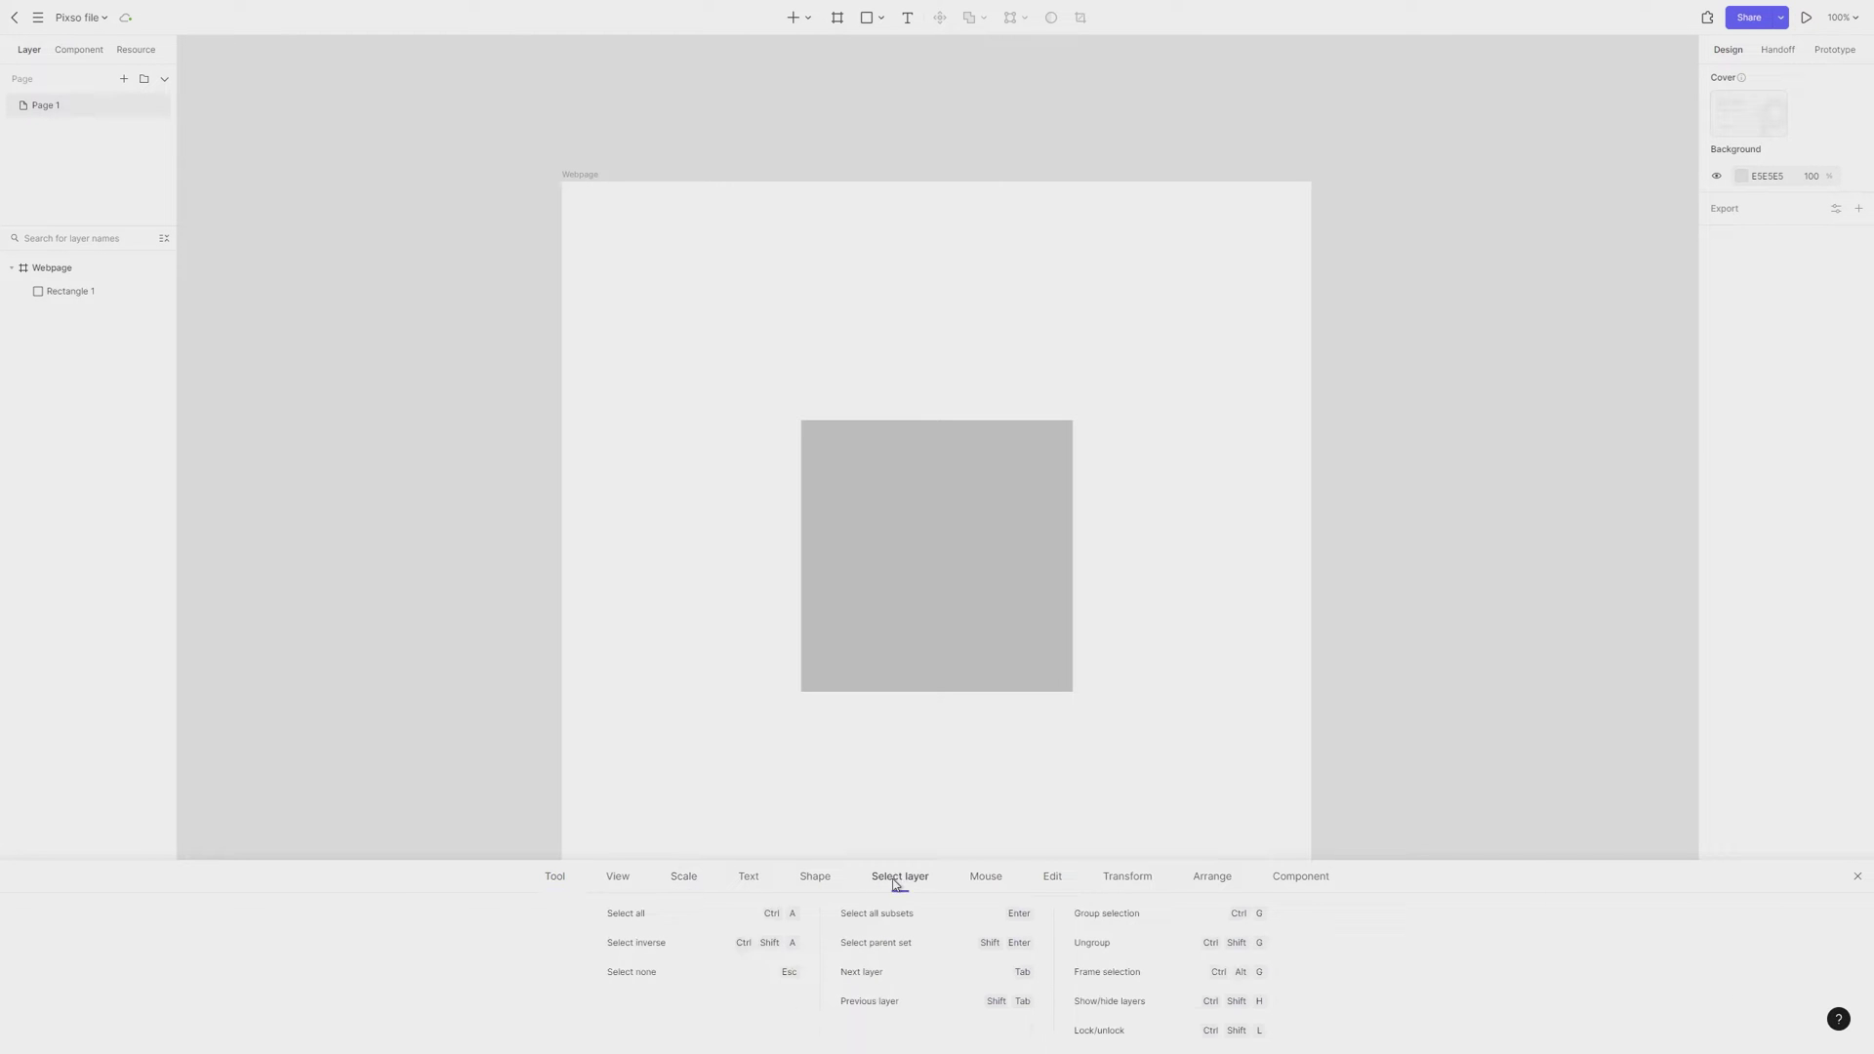
{"action": "left_click", "coordinate": [1005, 883]}
{"action": "left_click", "coordinate": [1134, 883]}
{"action": "left_click", "coordinate": [1213, 883]}
{"action": "left_click", "coordinate": [1858, 877]}
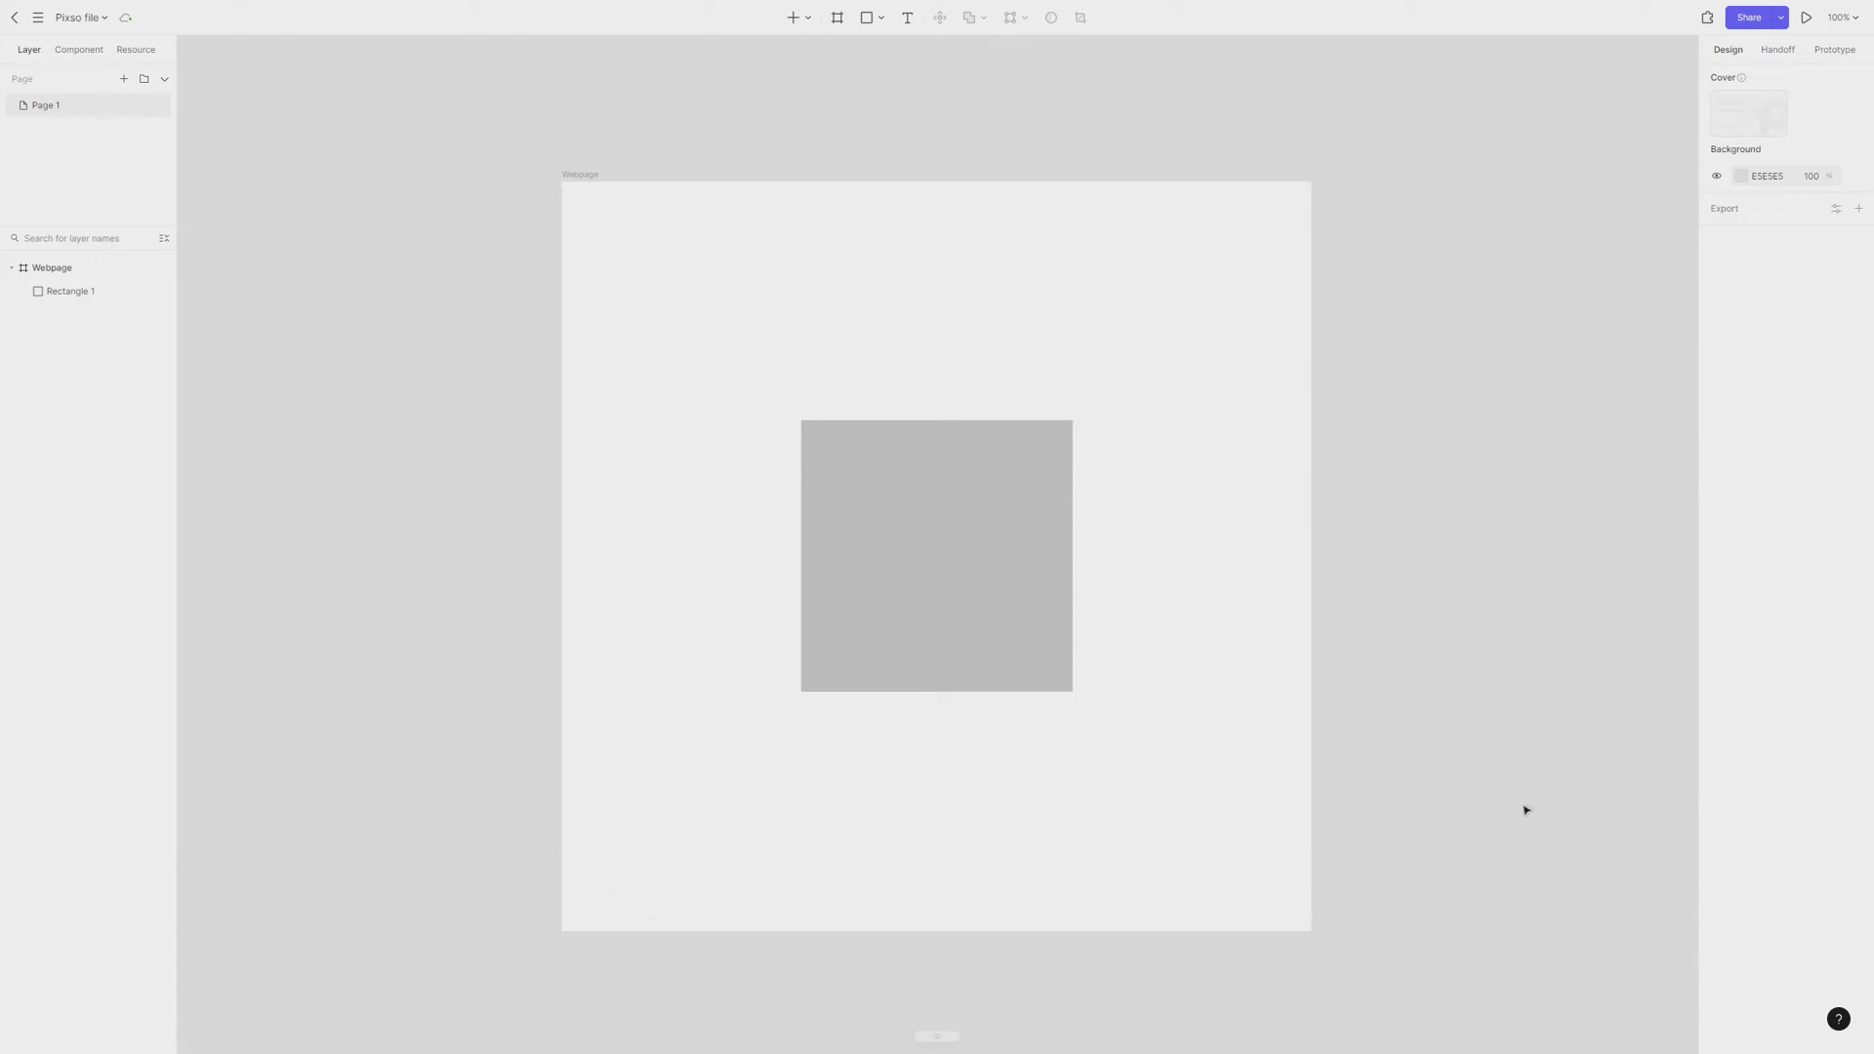
{"action": "left_click", "coordinate": [987, 536]}
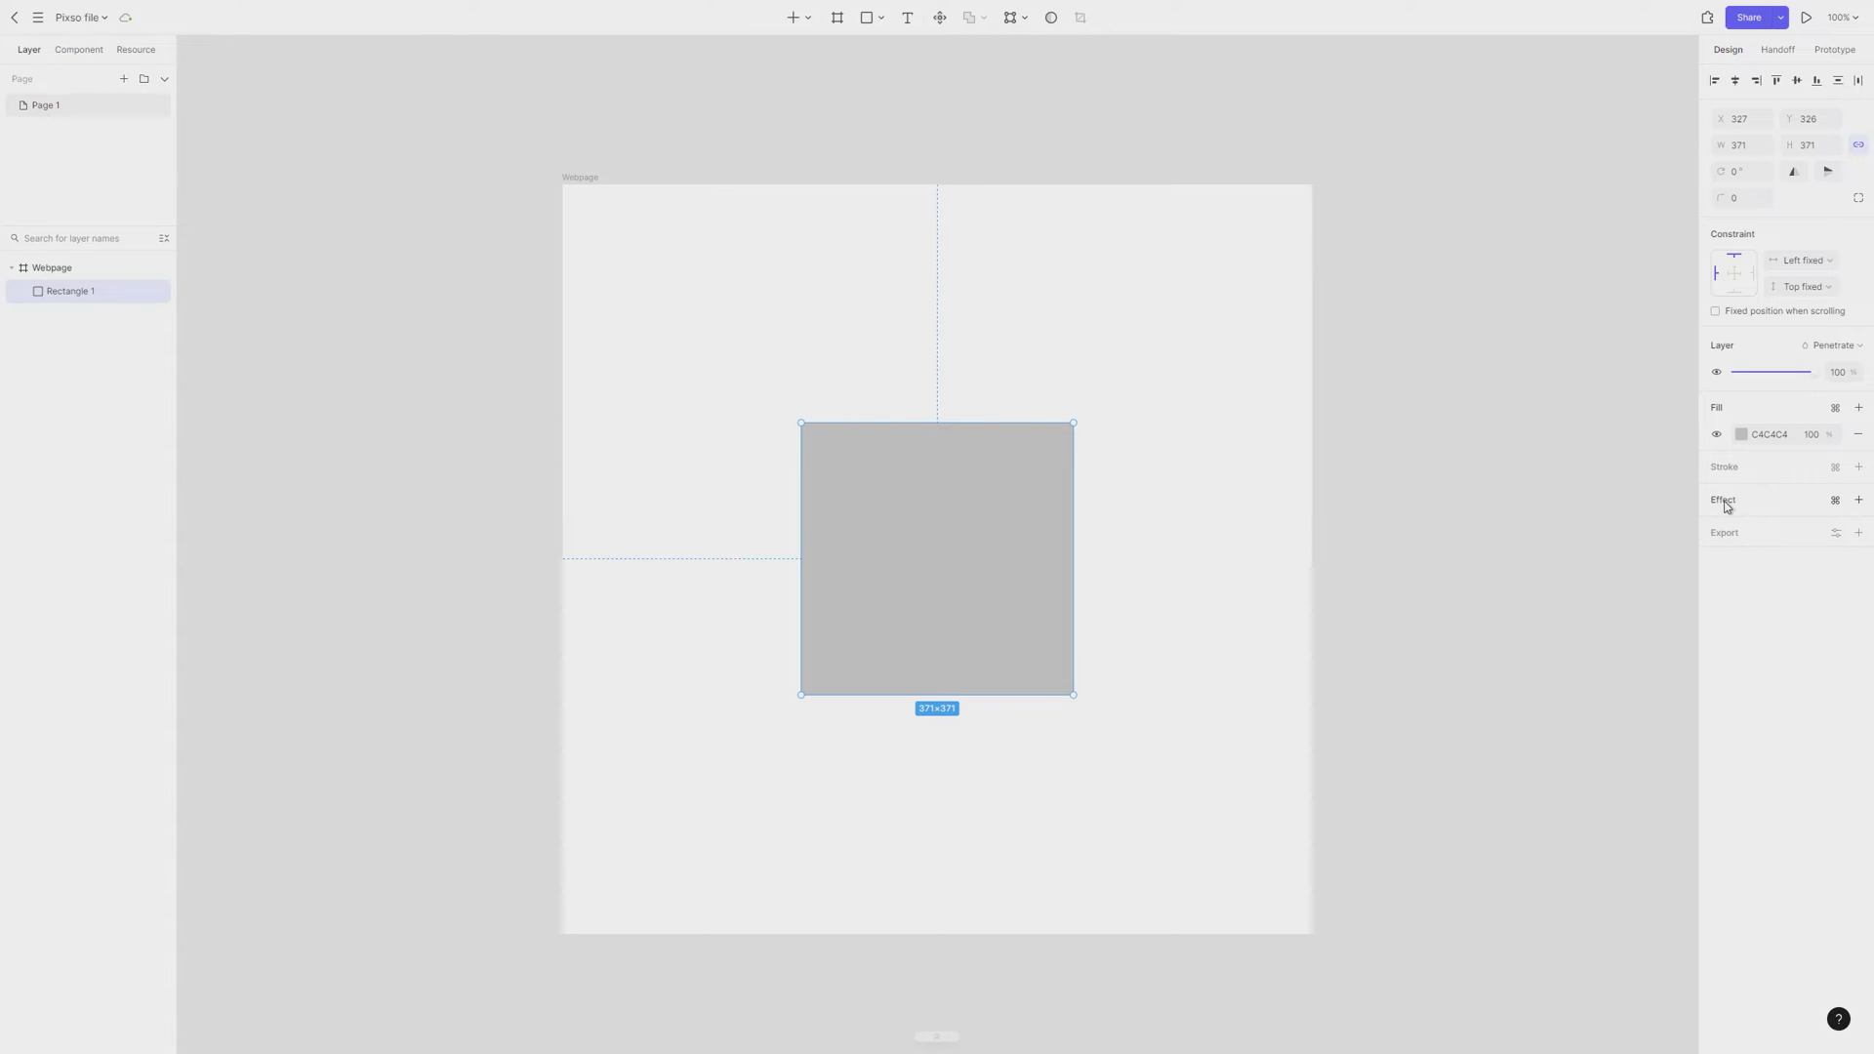
{"action": "left_click", "coordinate": [1722, 467]}
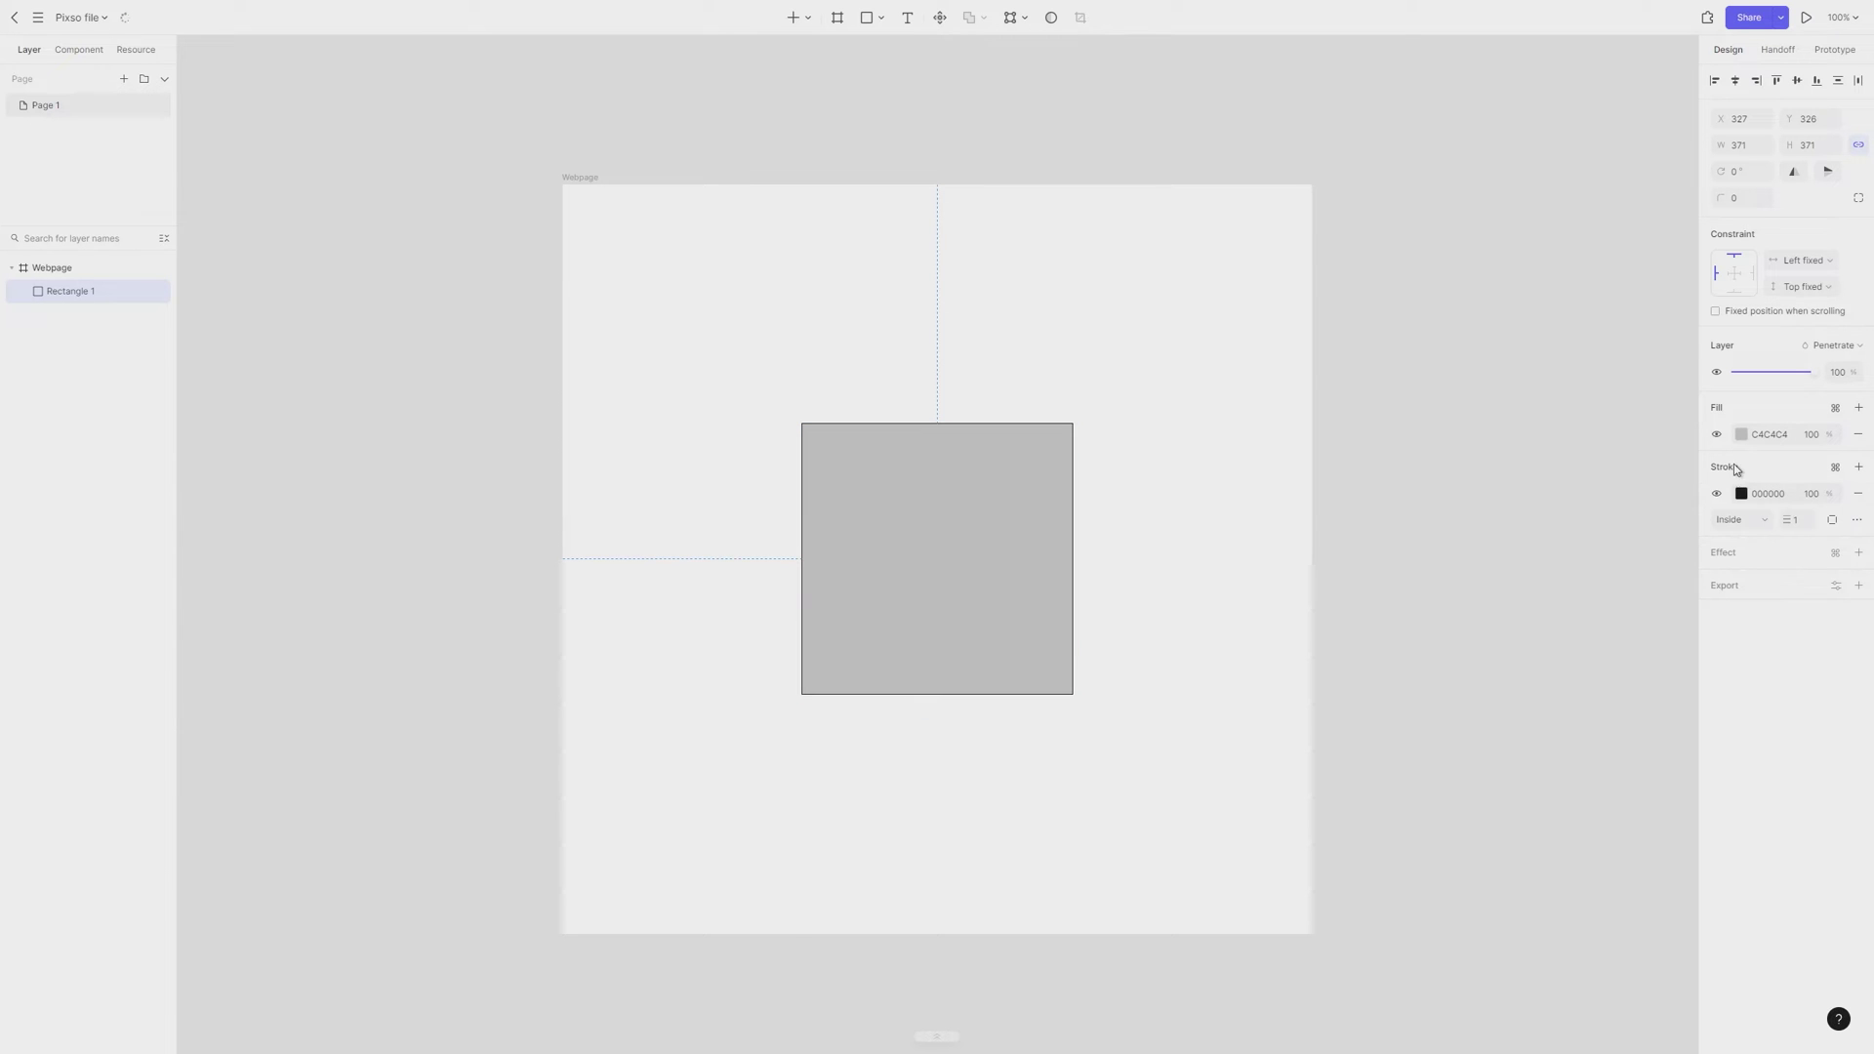
{"action": "left_click", "coordinate": [1858, 493]}
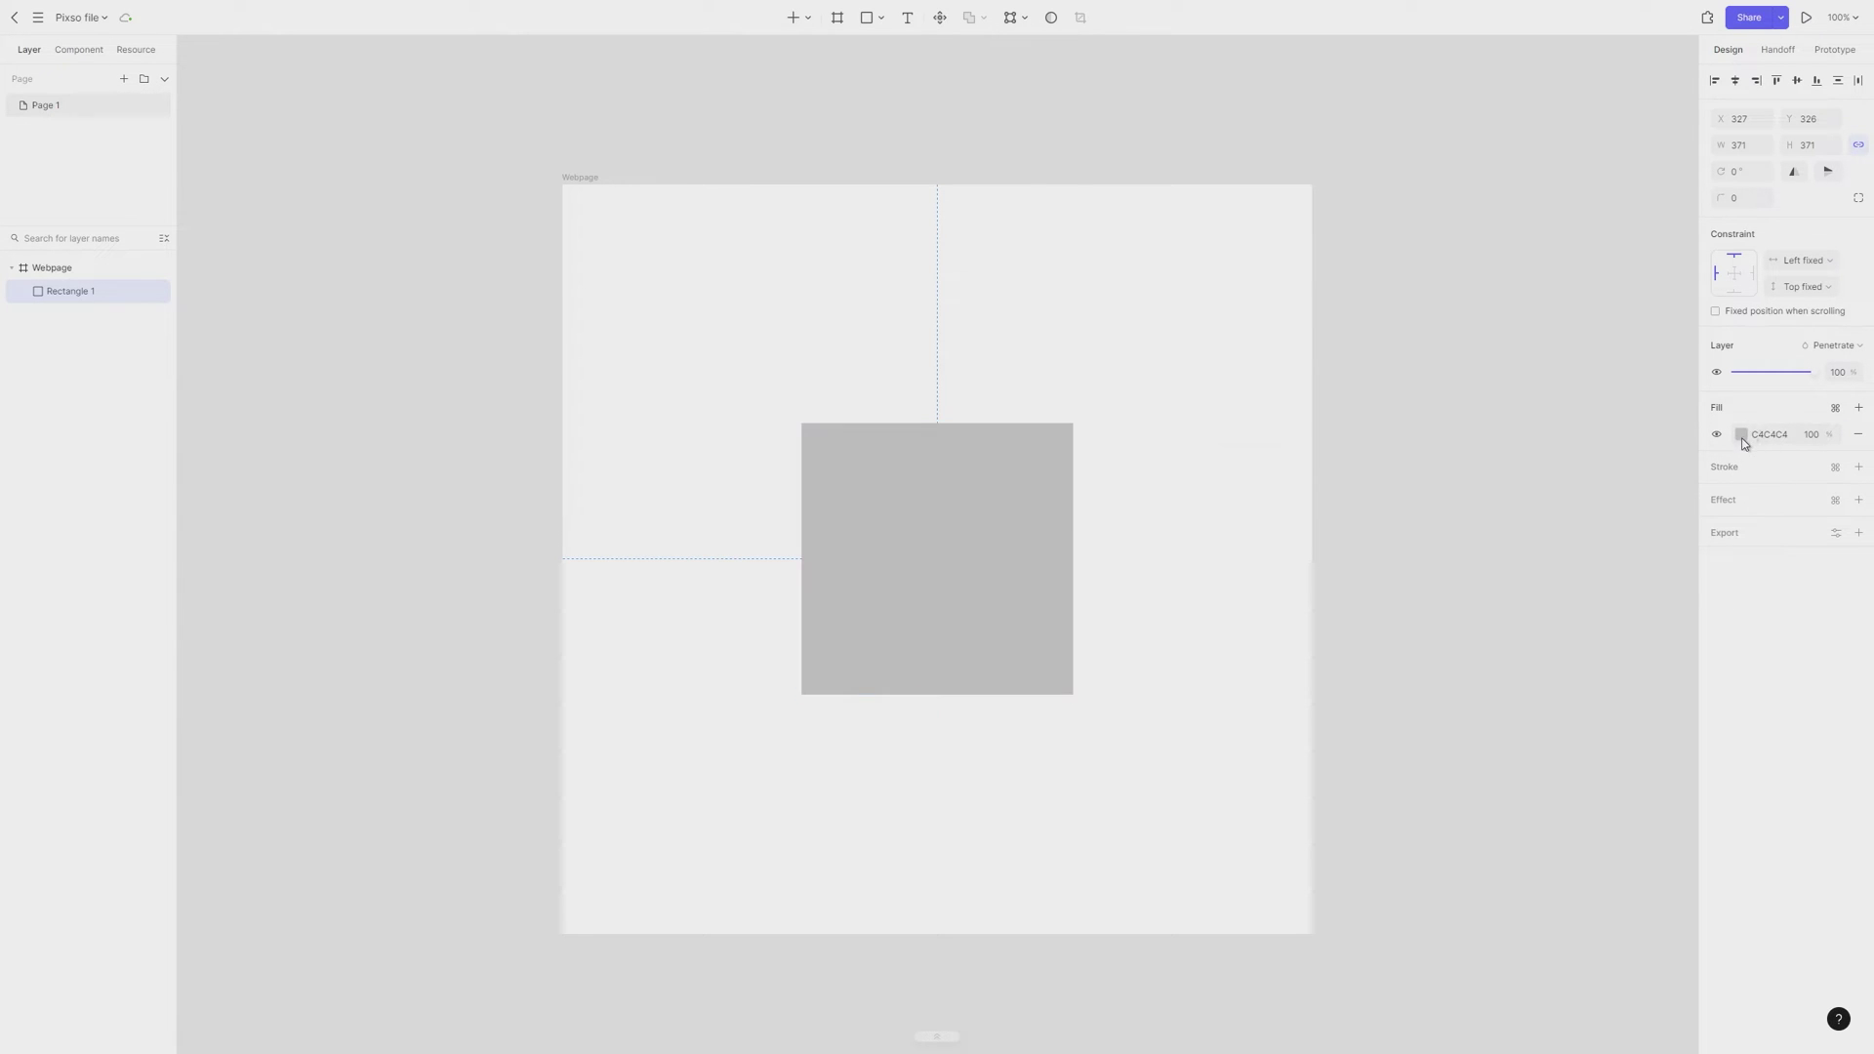
{"action": "left_click", "coordinate": [1742, 435]}
{"action": "left_click_drag", "start_coordinate": [1581, 196], "coordinate": [1195, 387]}
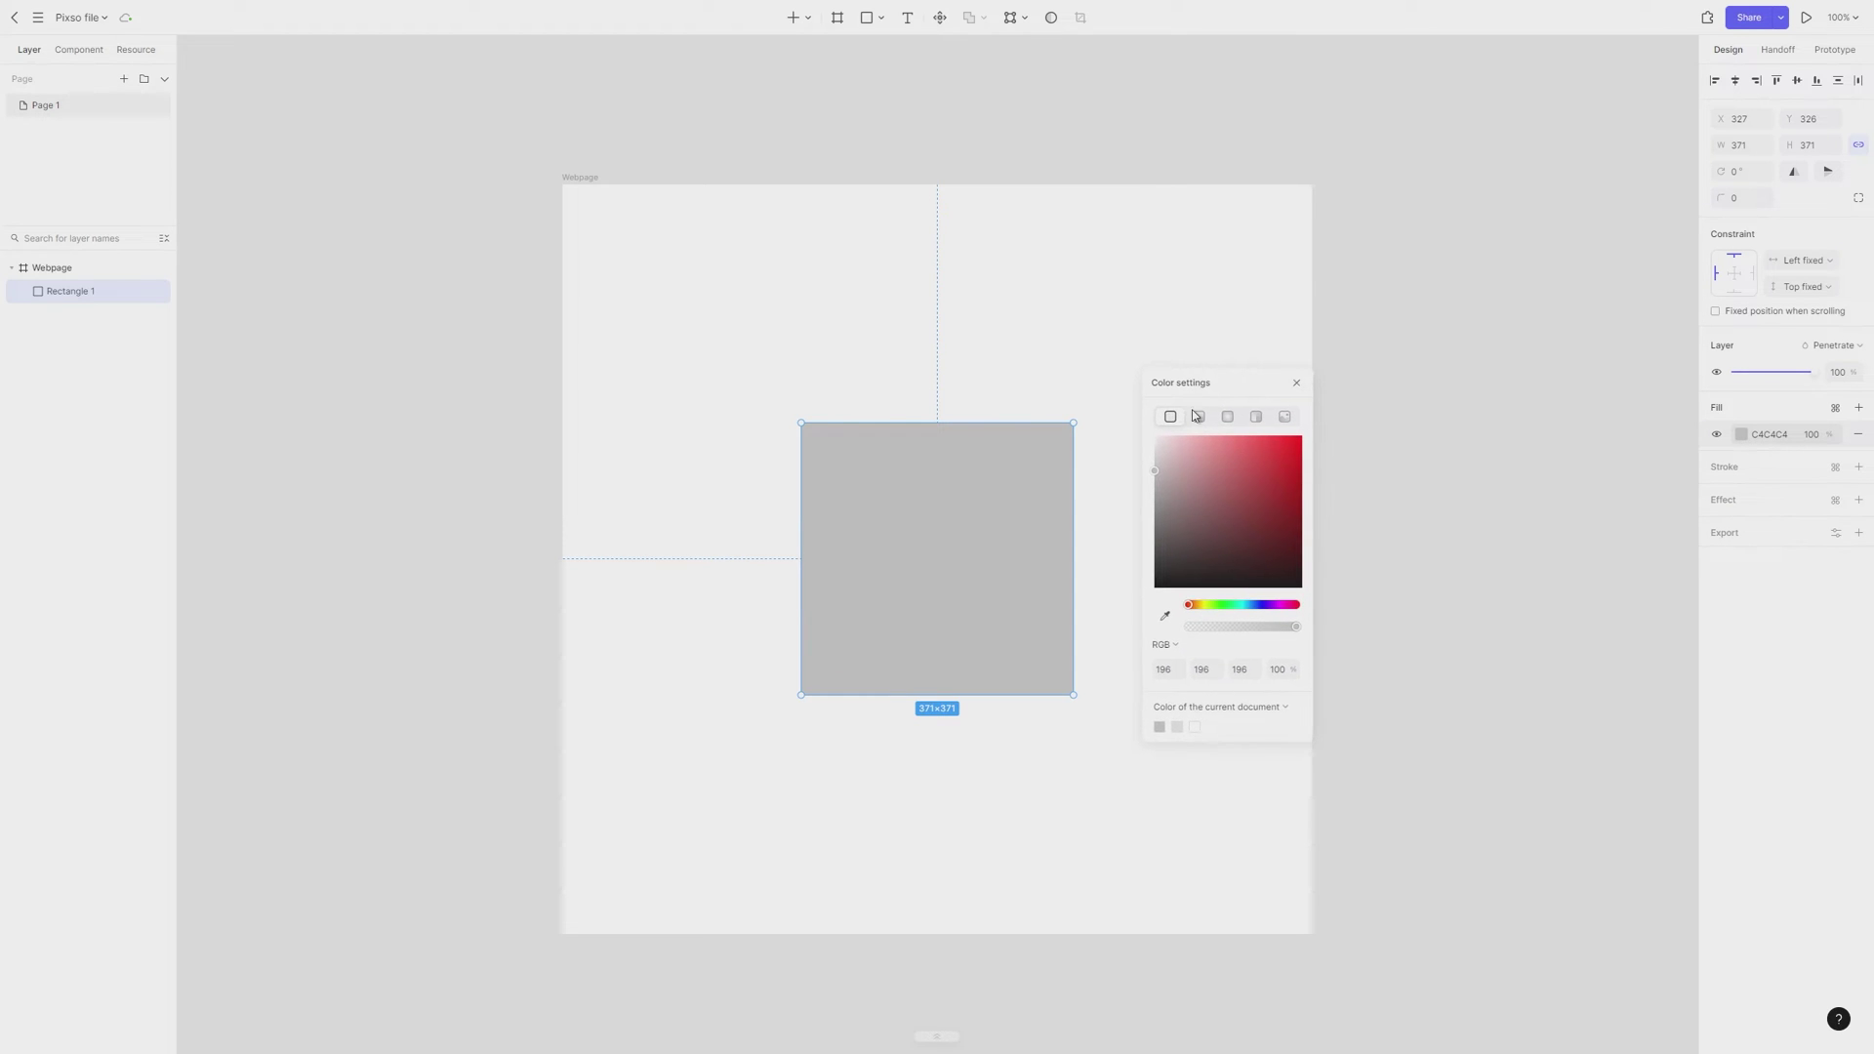
{"action": "left_click", "coordinate": [1201, 417]}
{"action": "left_click_drag", "start_coordinate": [1257, 519], "coordinate": [1284, 524]}
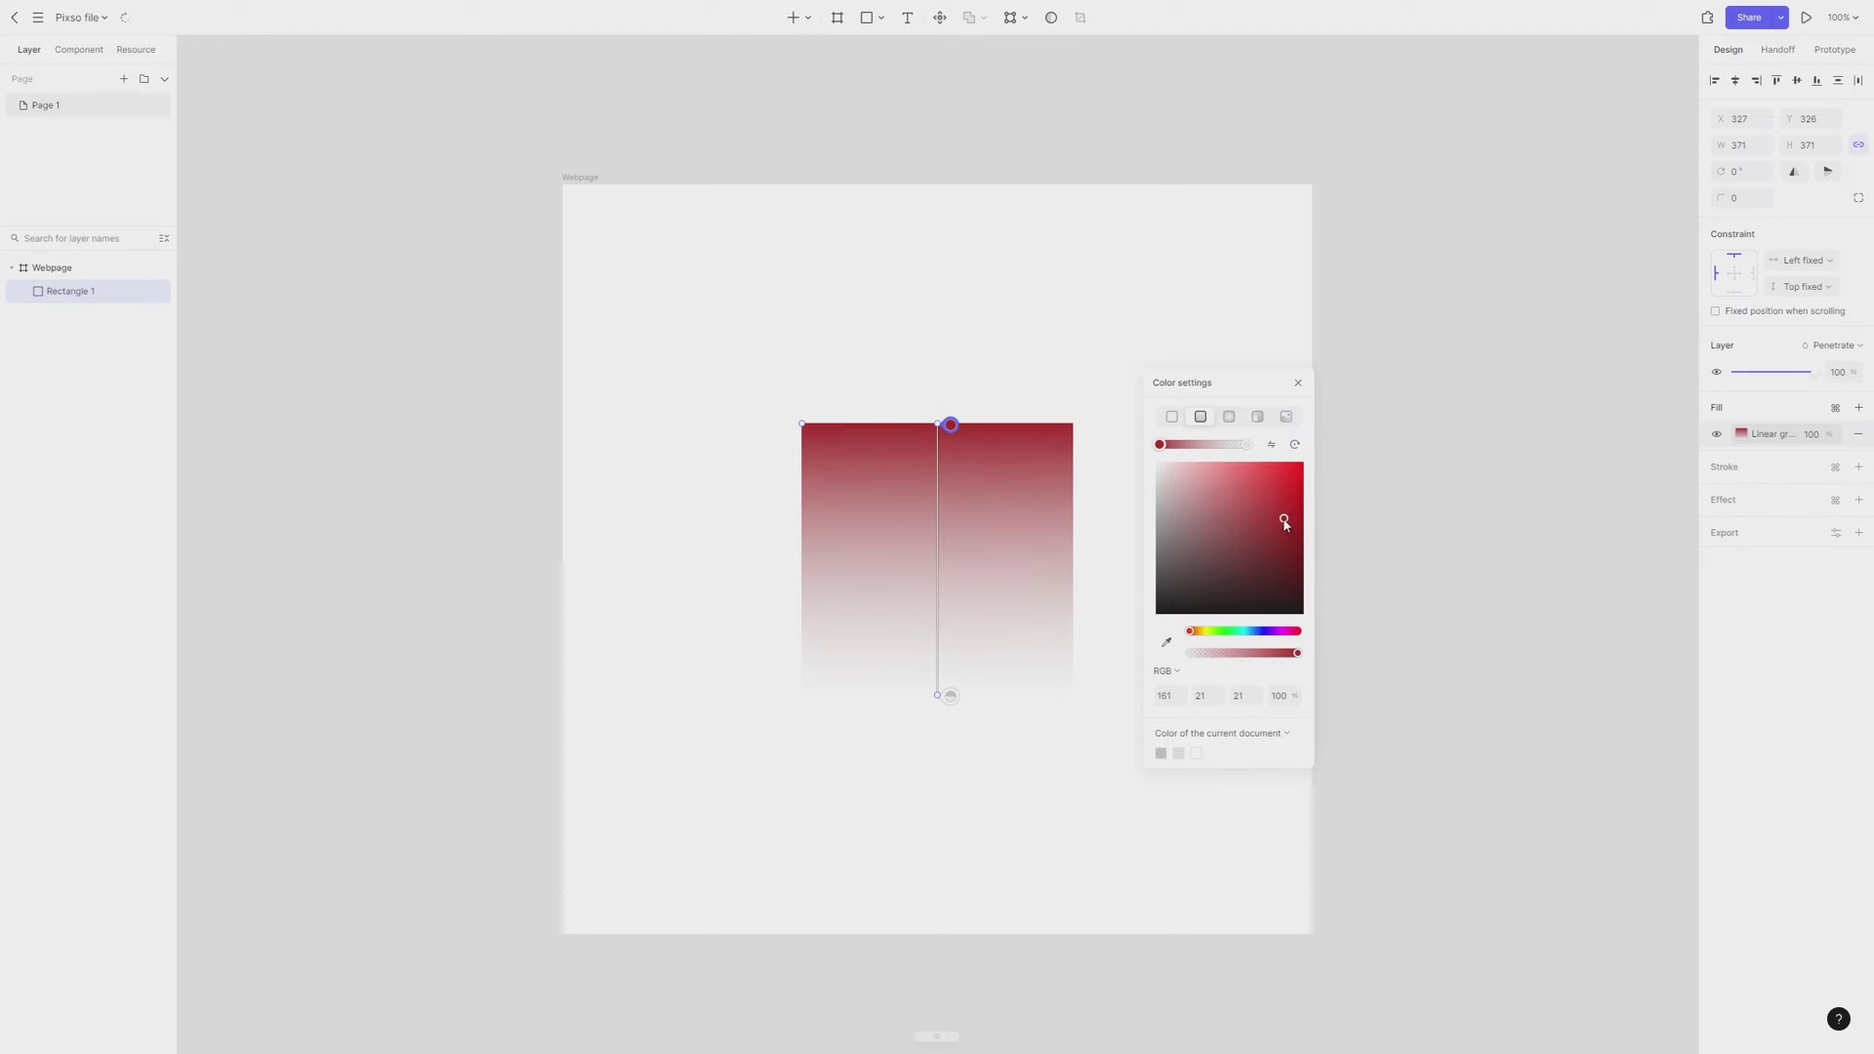
{"action": "left_click", "coordinate": [1229, 417]}
{"action": "left_click", "coordinate": [1258, 417]}
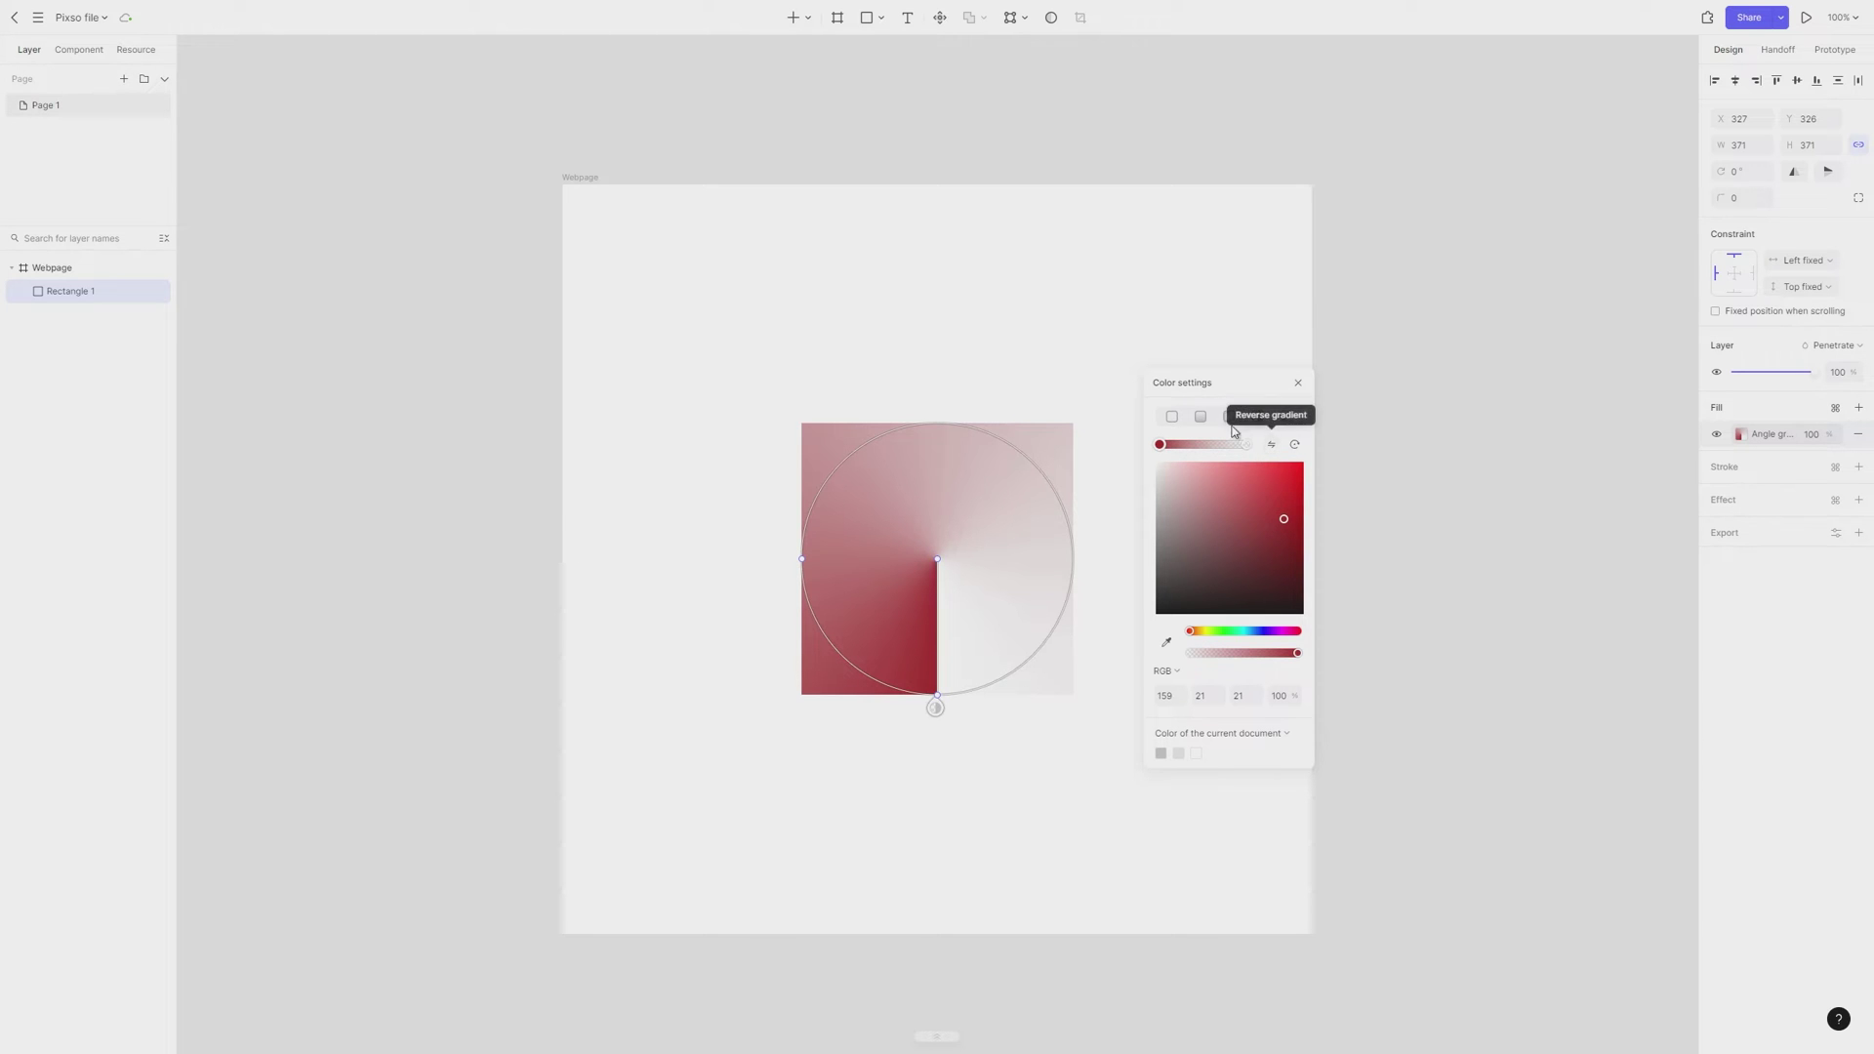
{"action": "left_click", "coordinate": [1229, 417]}
{"action": "left_click", "coordinate": [1201, 416]}
{"action": "left_click", "coordinate": [1275, 446]}
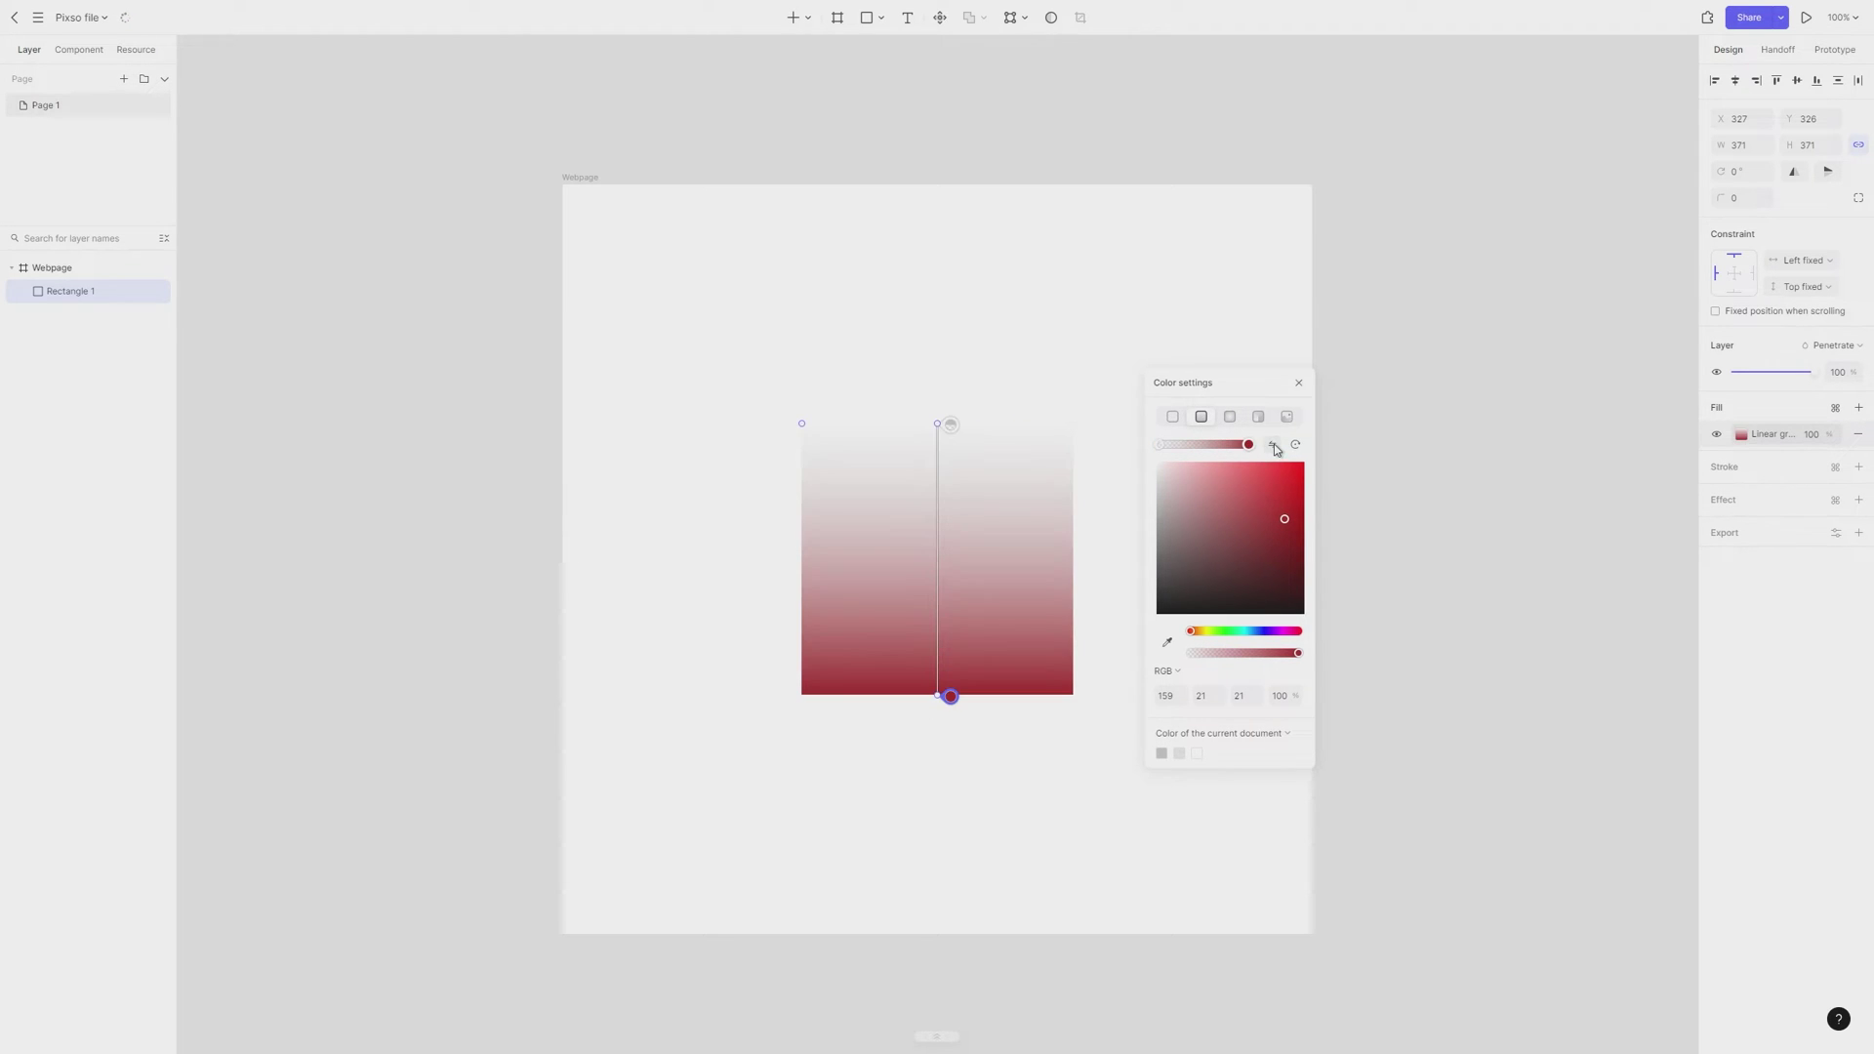
{"action": "left_click", "coordinate": [1274, 446]}
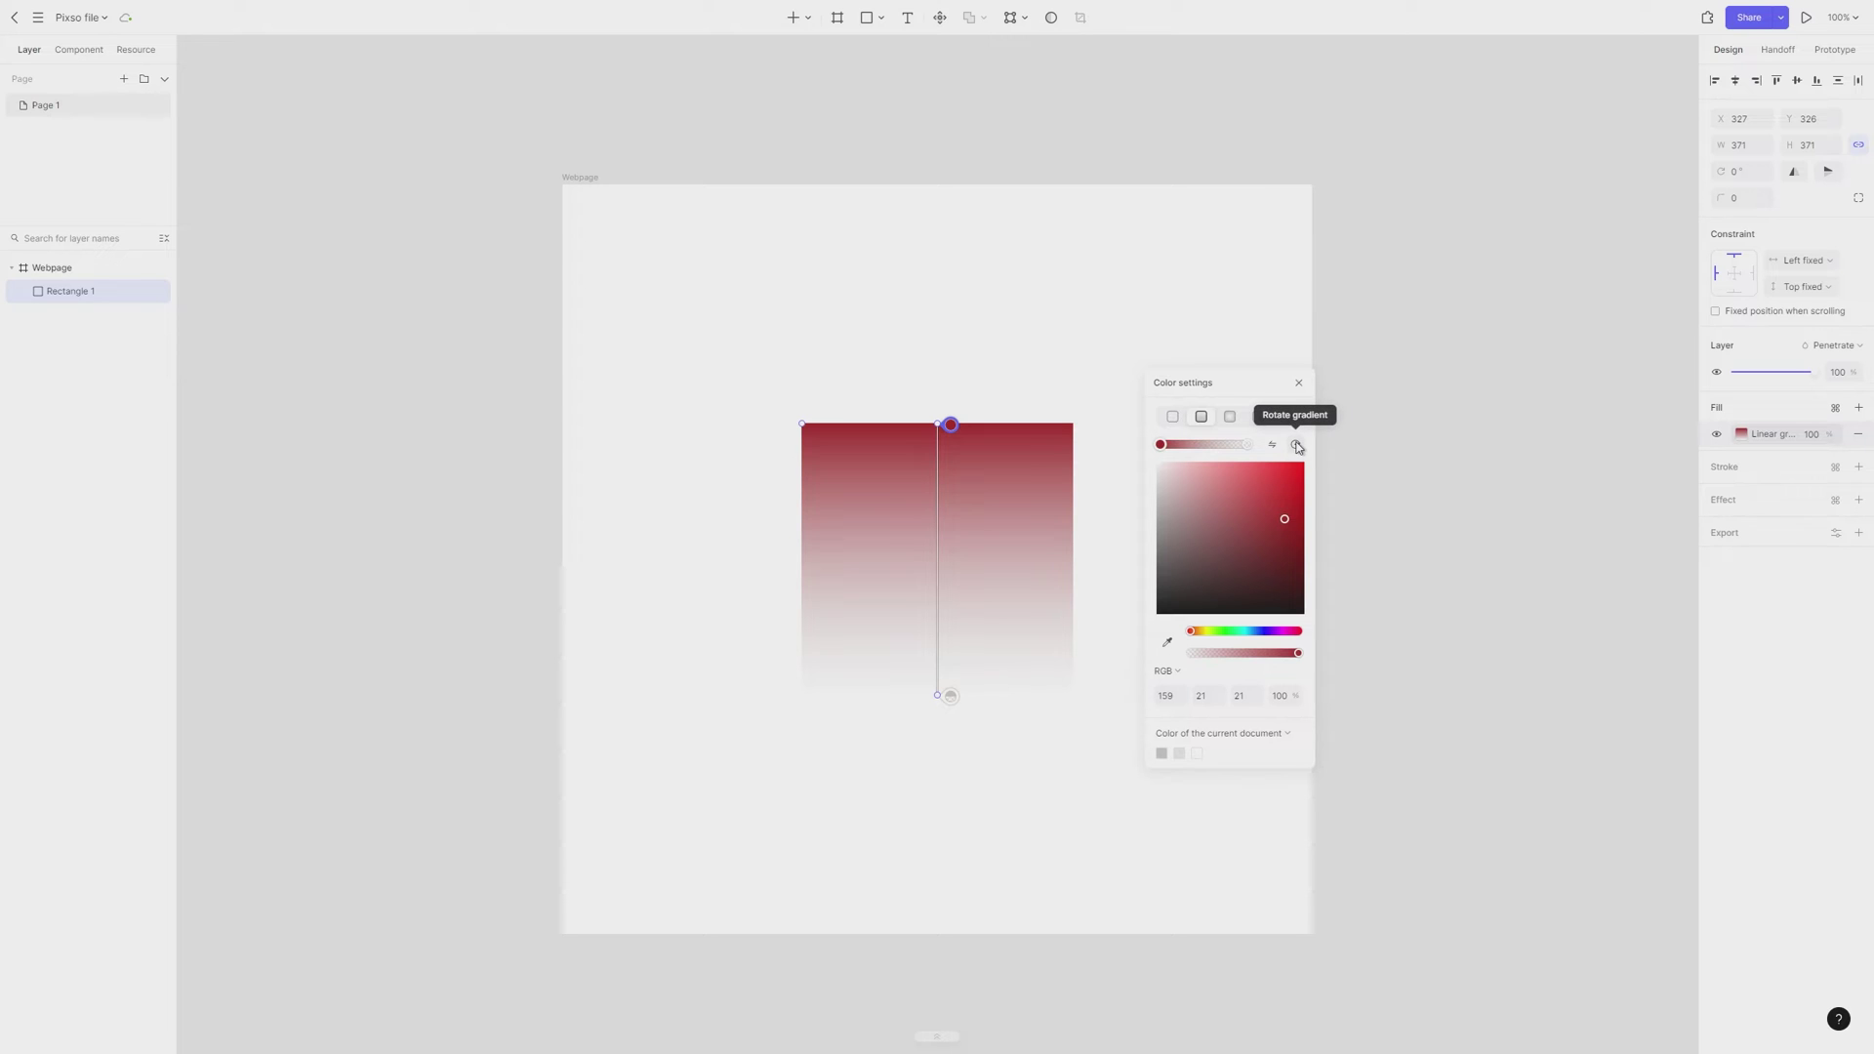
{"action": "left_click", "coordinate": [1297, 445]}
{"action": "left_click", "coordinate": [1298, 446]}
{"action": "left_click", "coordinate": [1298, 445]}
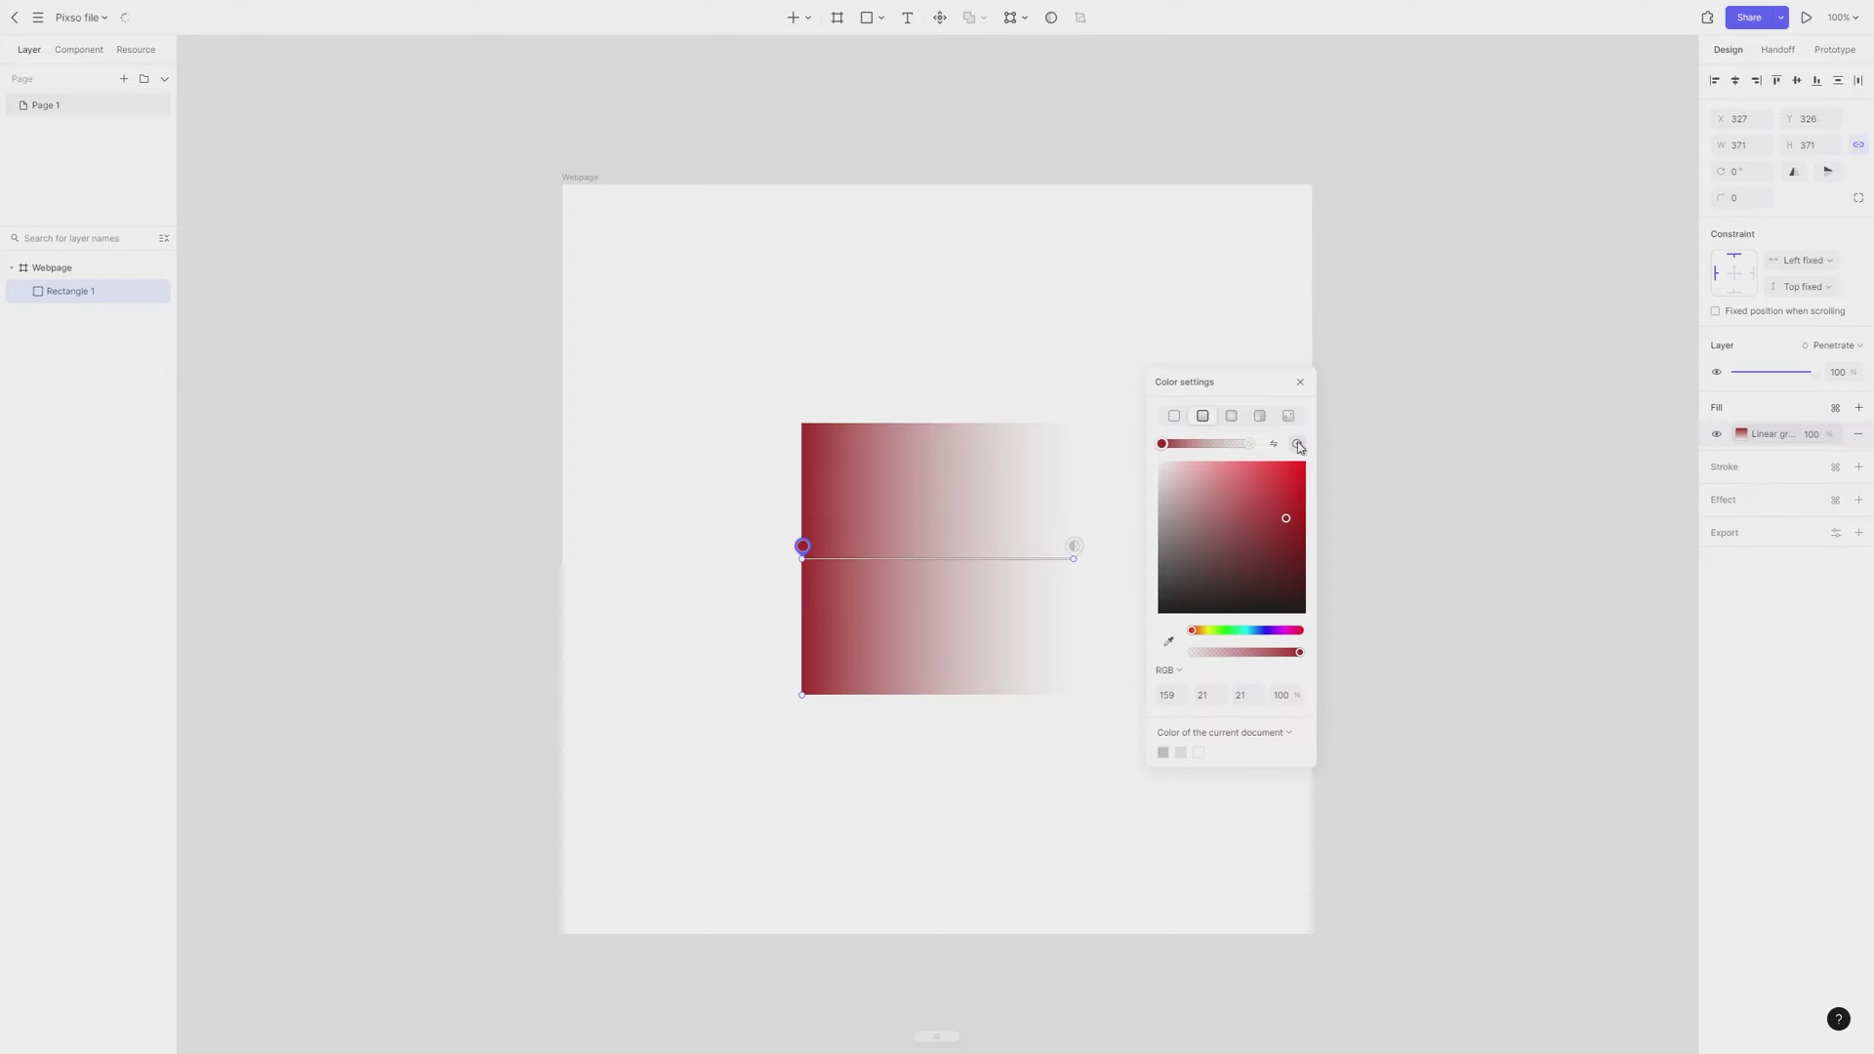
{"action": "left_click", "coordinate": [1297, 445]}
{"action": "left_click", "coordinate": [1303, 378]}
{"action": "key", "text": "ctrl+z"}
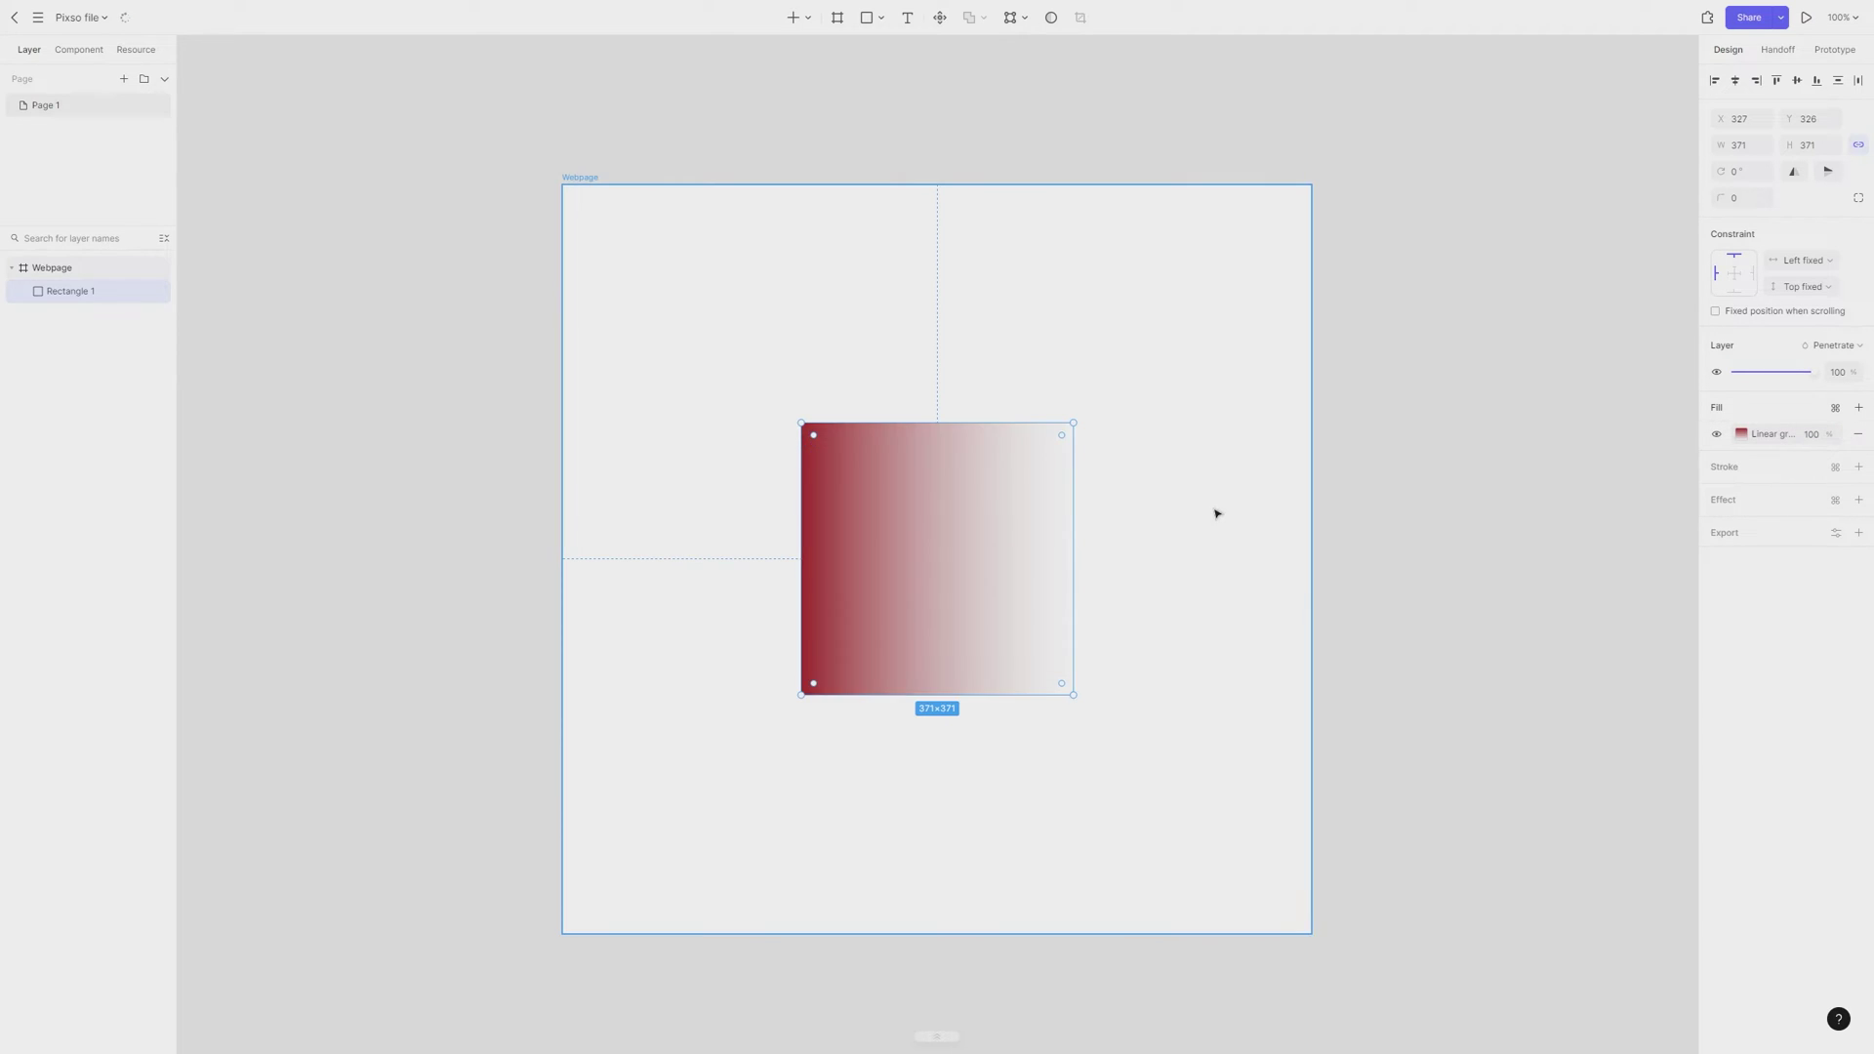
{"action": "key", "text": "ctrl+shift+z"}
{"action": "key", "text": "ctrl+z"}
{"action": "key", "text": "ctrl+z"}
{"action": "key", "text": "ctrl+z"}
{"action": "key", "text": "ctrl+z"}
{"action": "key", "text": "ctrl+z"}
{"action": "key", "text": "ctrl+z"}
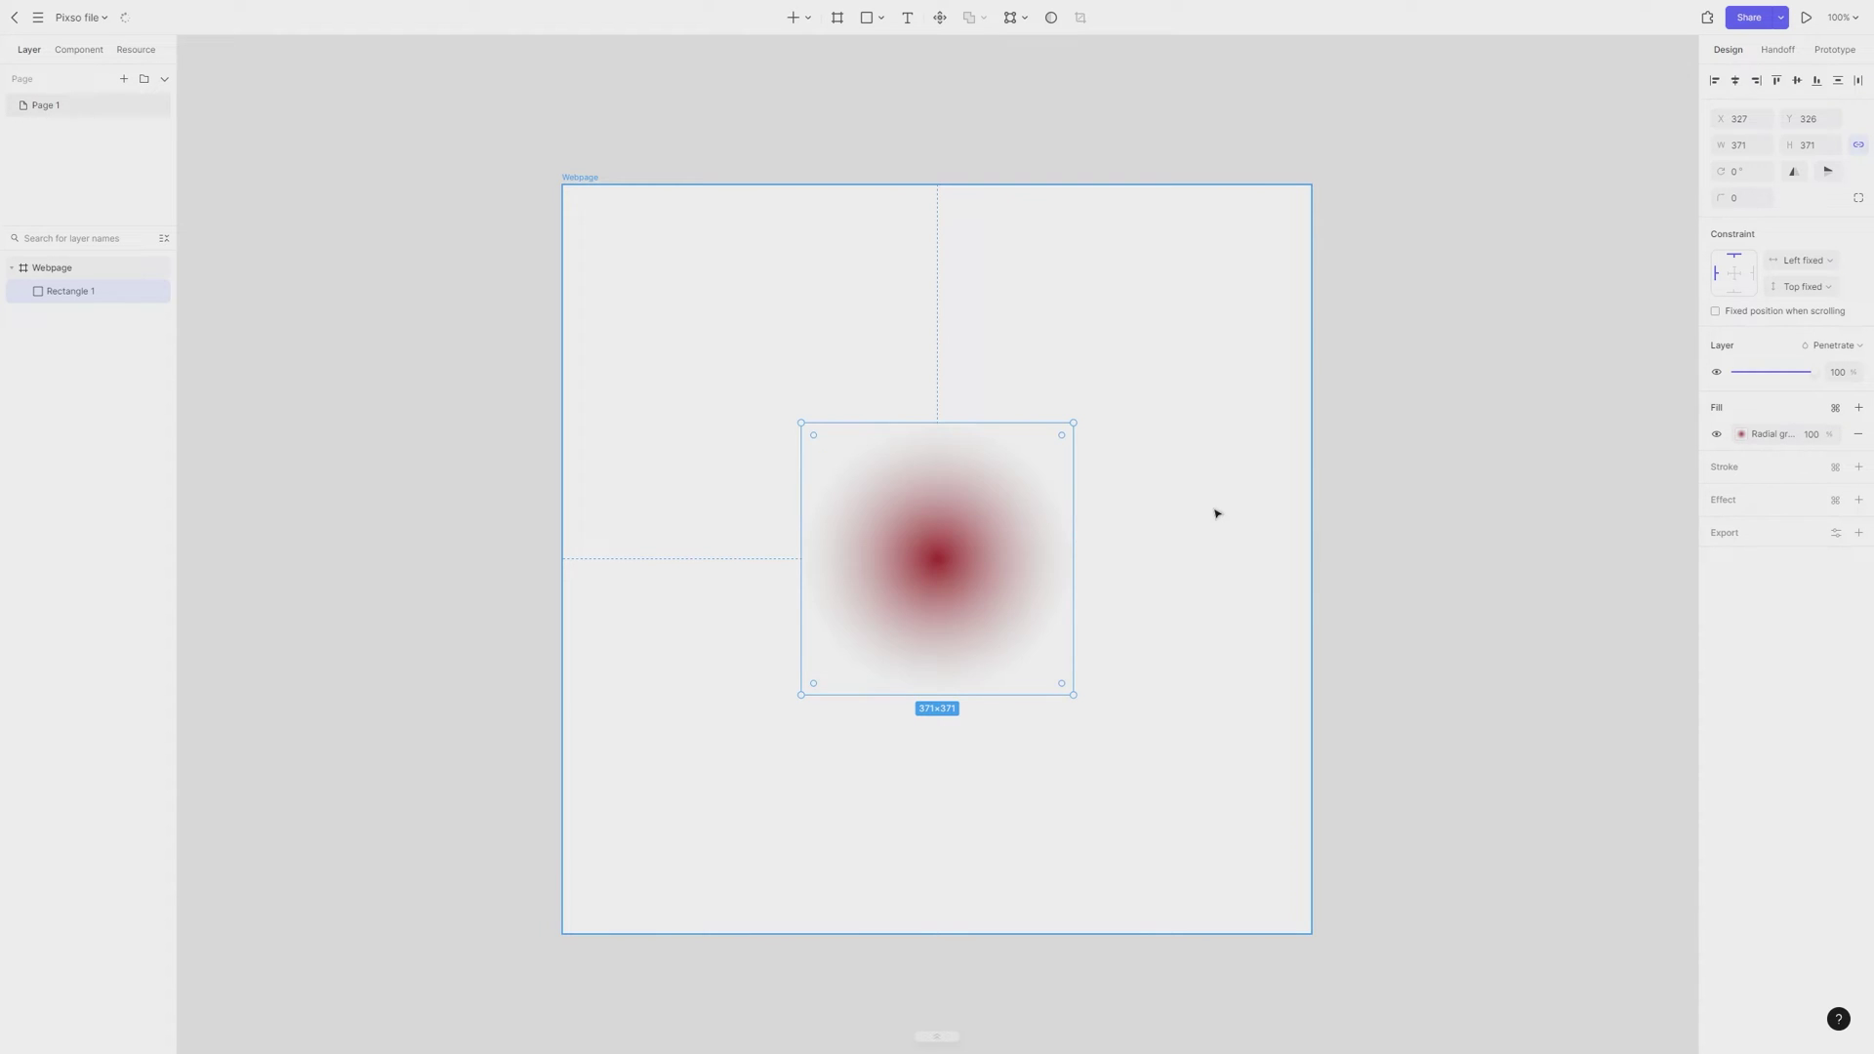
{"action": "key", "text": "ctrl+z"}
{"action": "key", "text": "ctrl+z"}
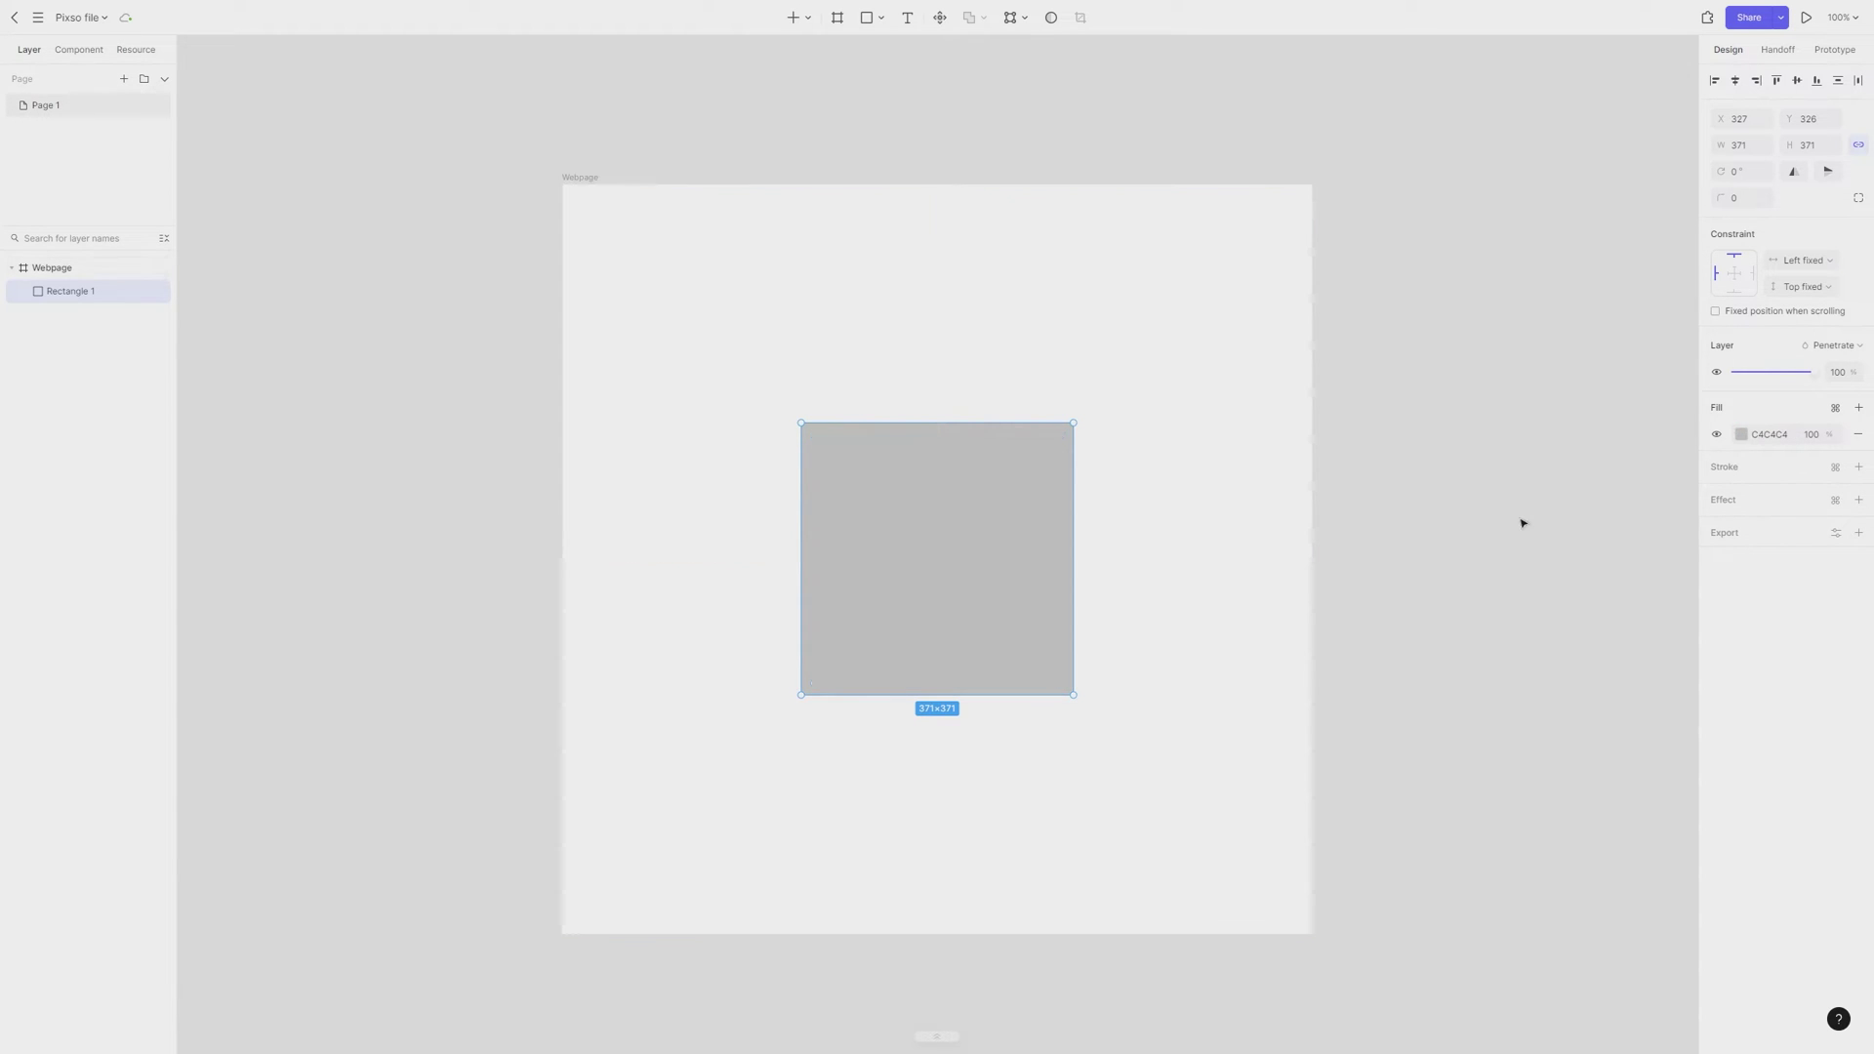
{"action": "left_click", "coordinate": [1523, 523]}
{"action": "left_click", "coordinate": [956, 574]}
{"action": "scroll", "coordinate": [808, 540], "scroll_direction": "right", "scroll_amount": 1}
{"action": "scroll", "coordinate": [808, 541], "scroll_direction": "down", "scroll_amount": 1}
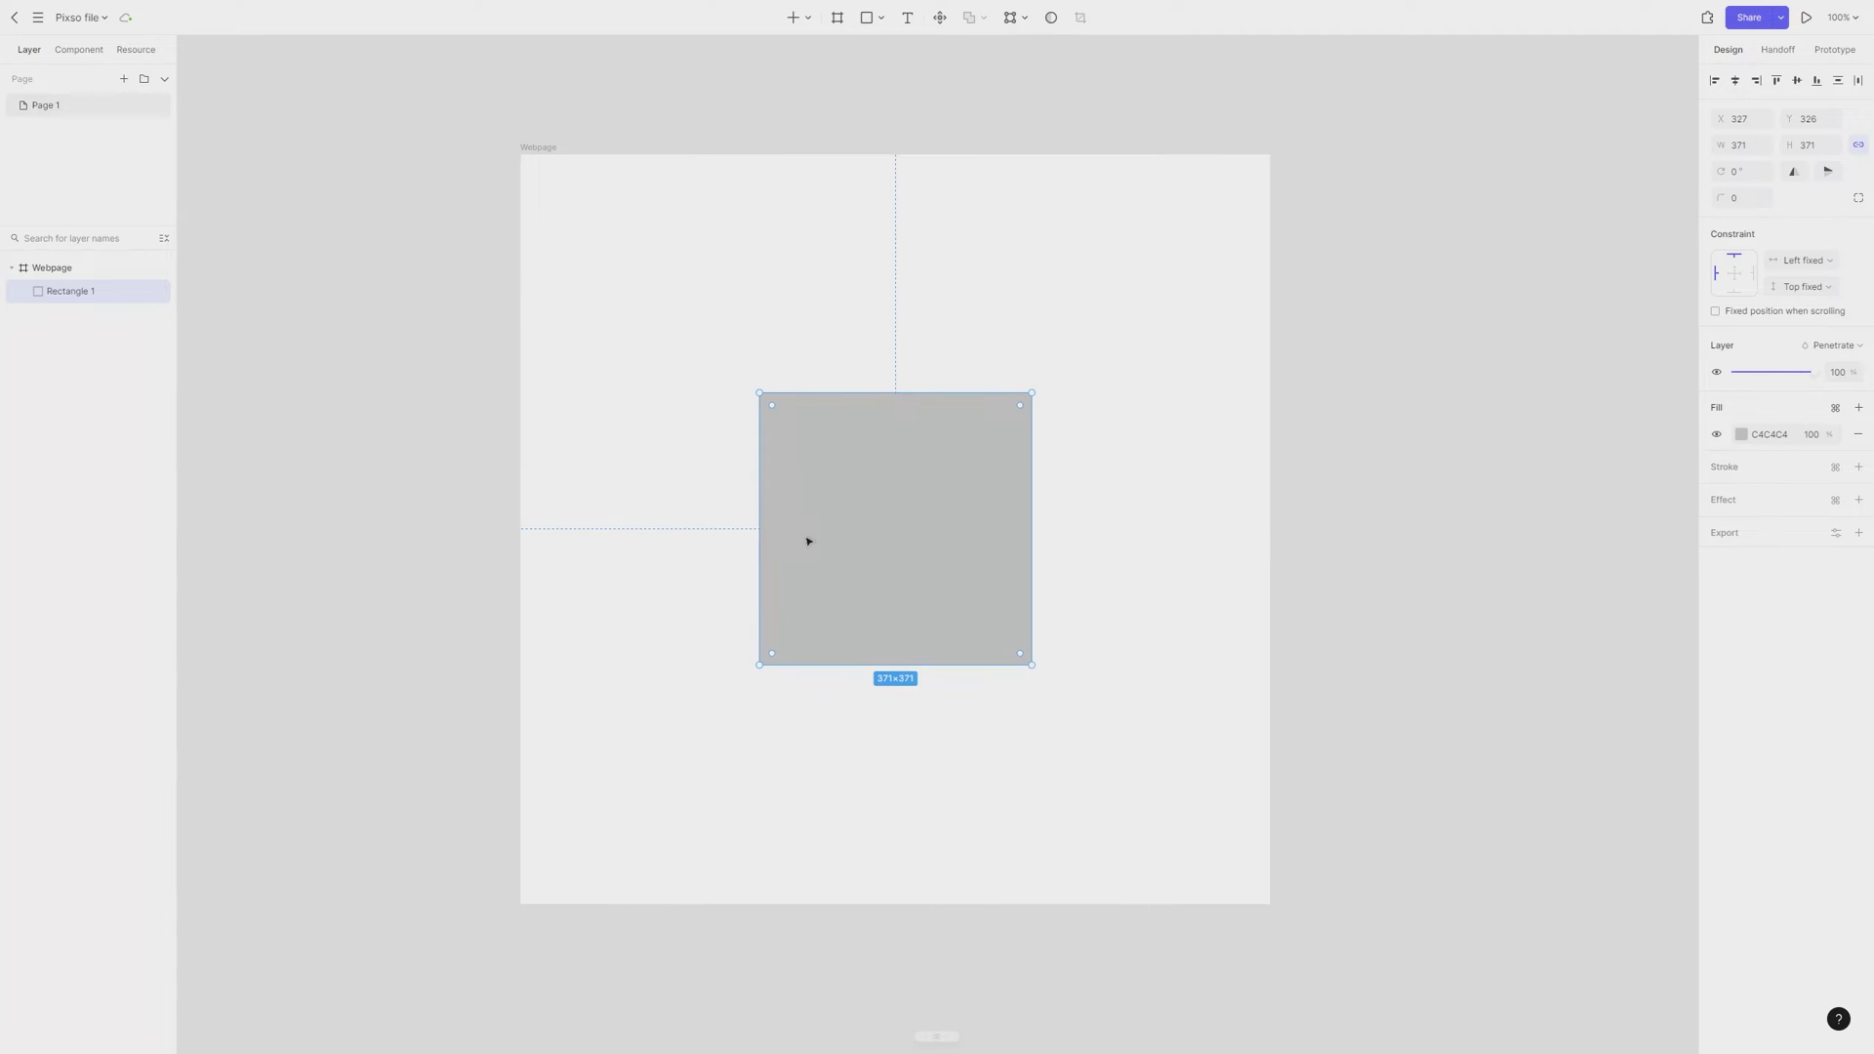
{"action": "key", "text": "shift+a"}
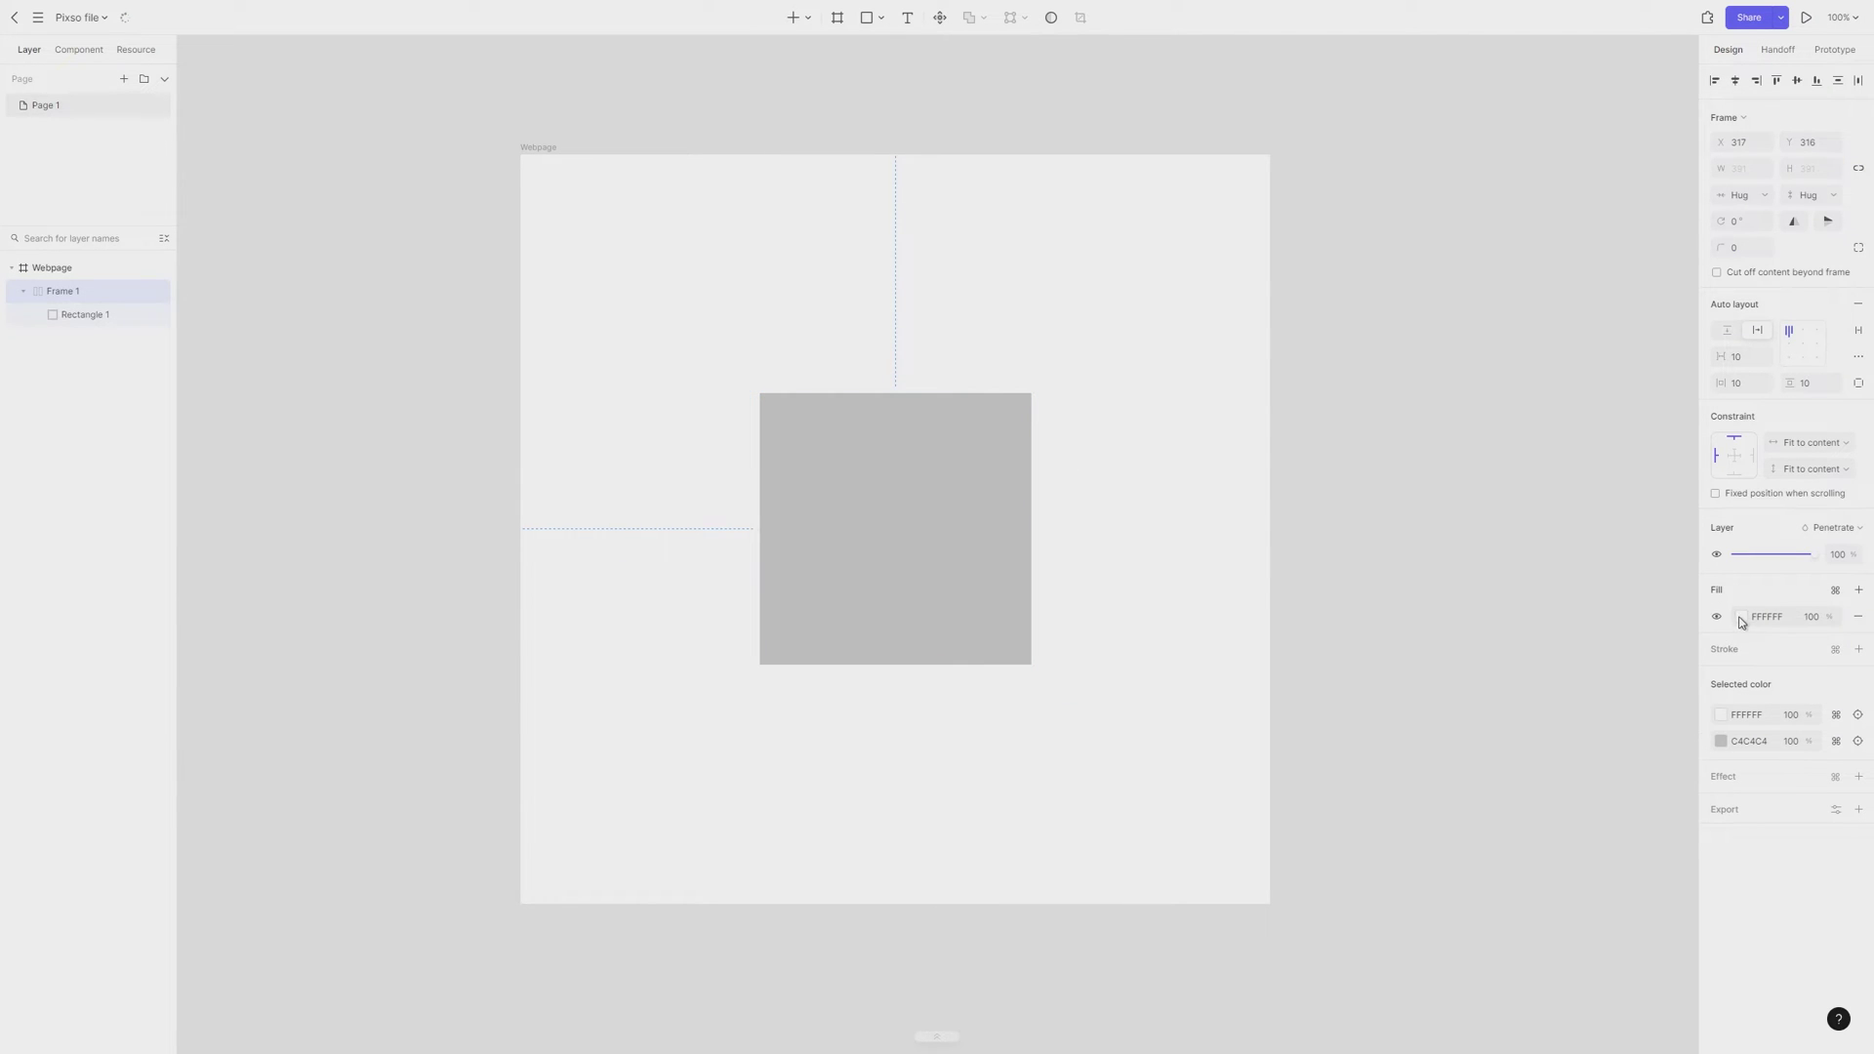
{"action": "left_click", "coordinate": [1716, 617]}
{"action": "left_click", "coordinate": [1742, 617]}
{"action": "left_click", "coordinate": [1646, 466]}
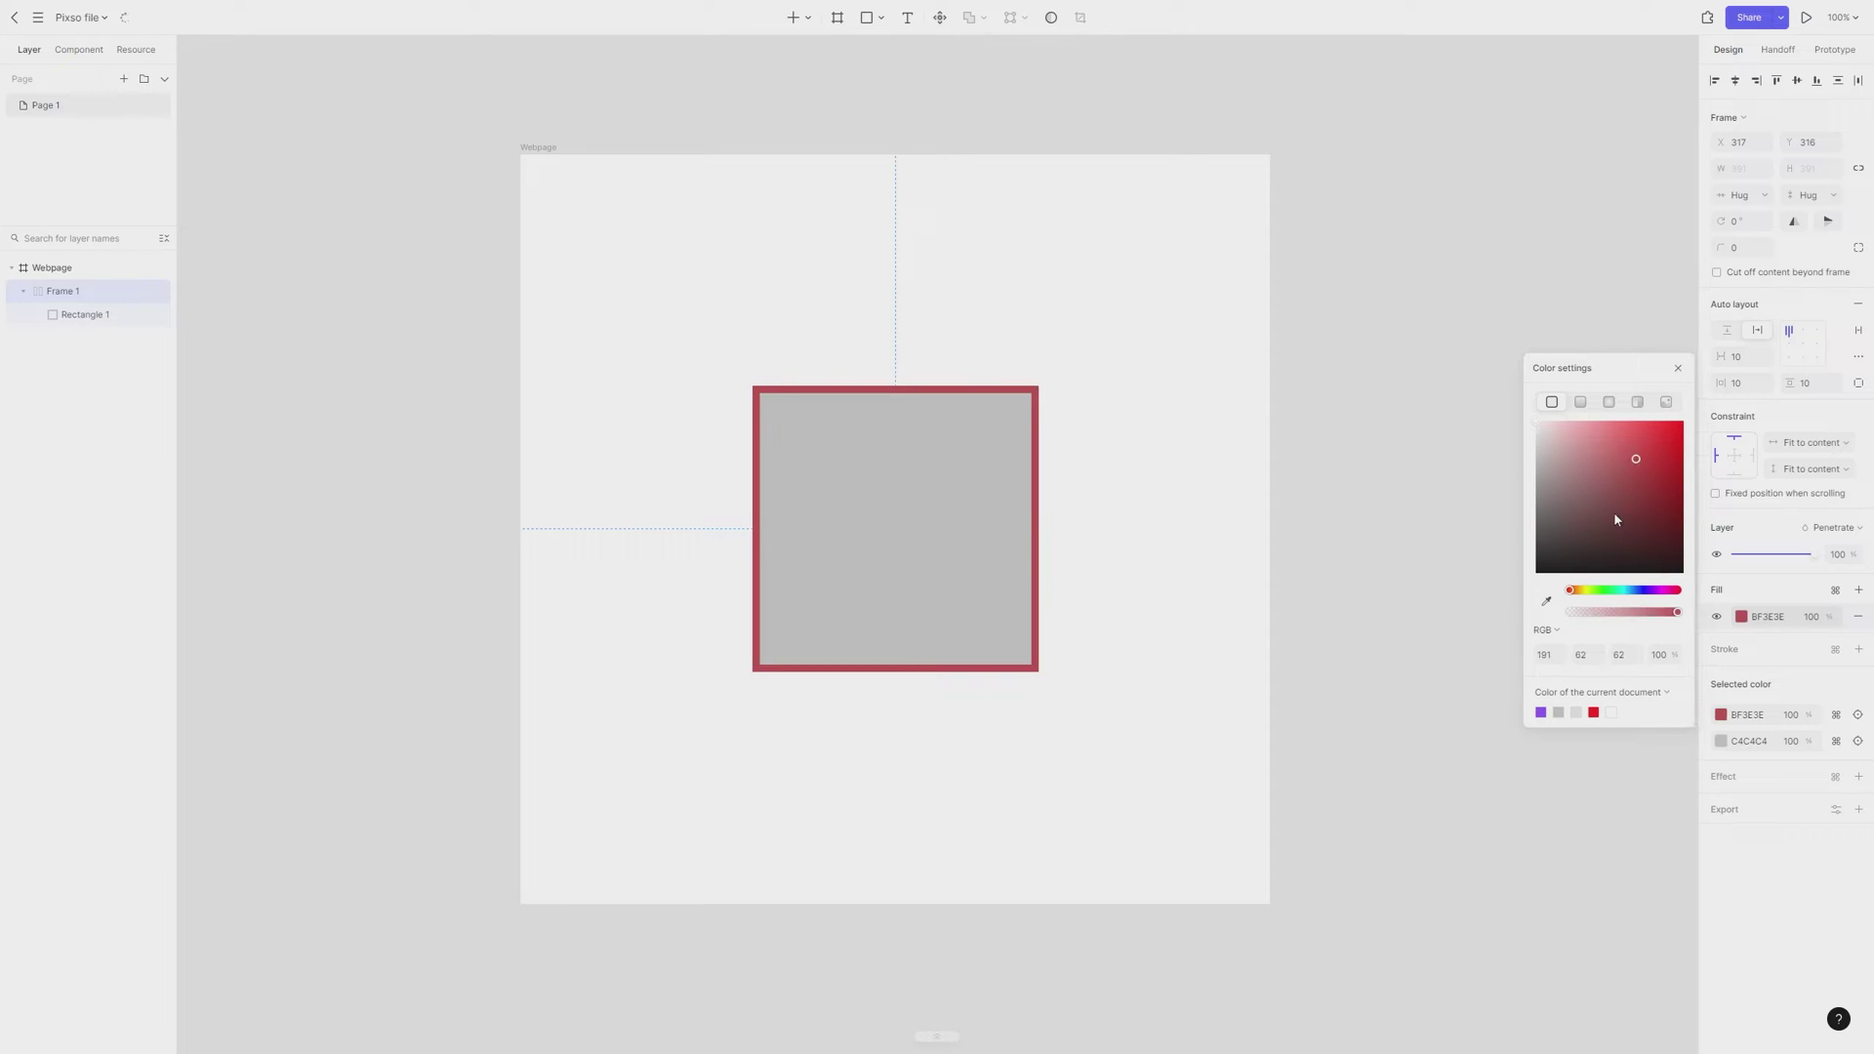
{"action": "left_click", "coordinate": [1603, 590]}
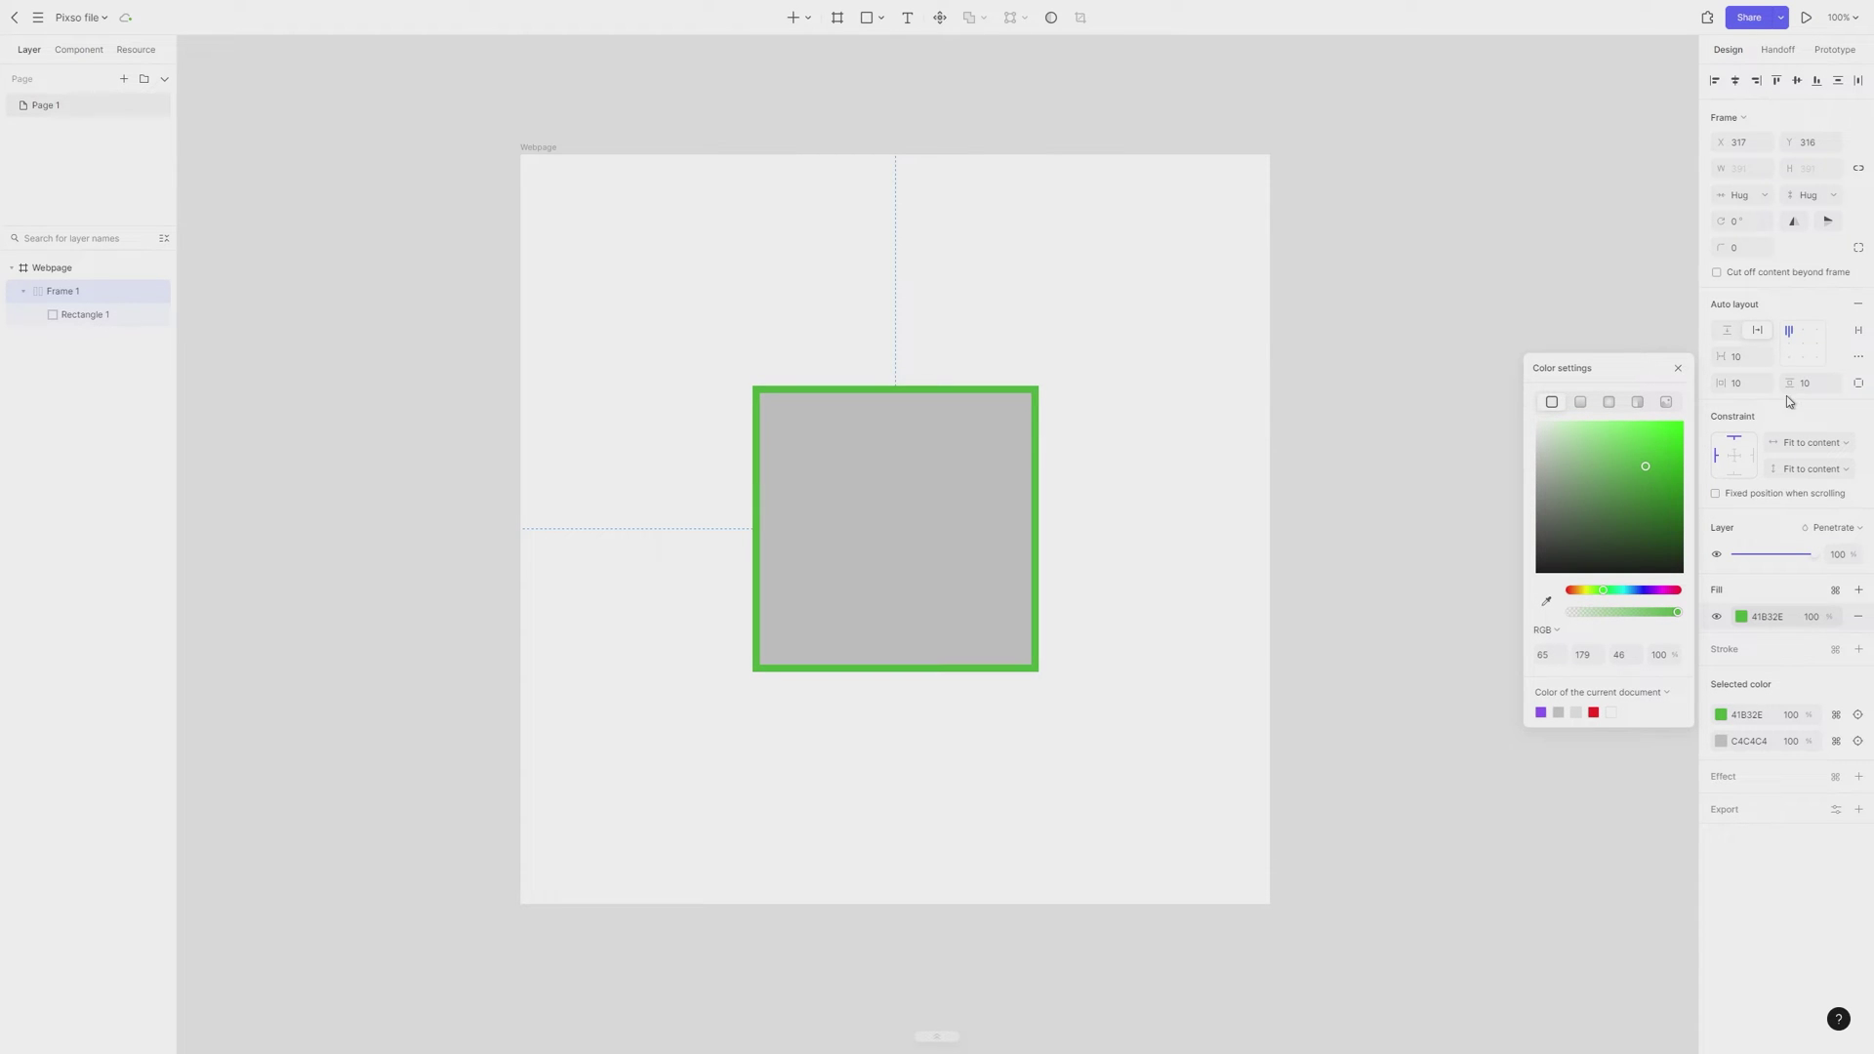
{"action": "key", "text": "F11"}
{"action": "left_click_drag", "start_coordinate": [1787, 383], "coordinate": [996, 523]}
{"action": "left_click_drag", "start_coordinate": [1723, 383], "coordinate": [1038, 548]}
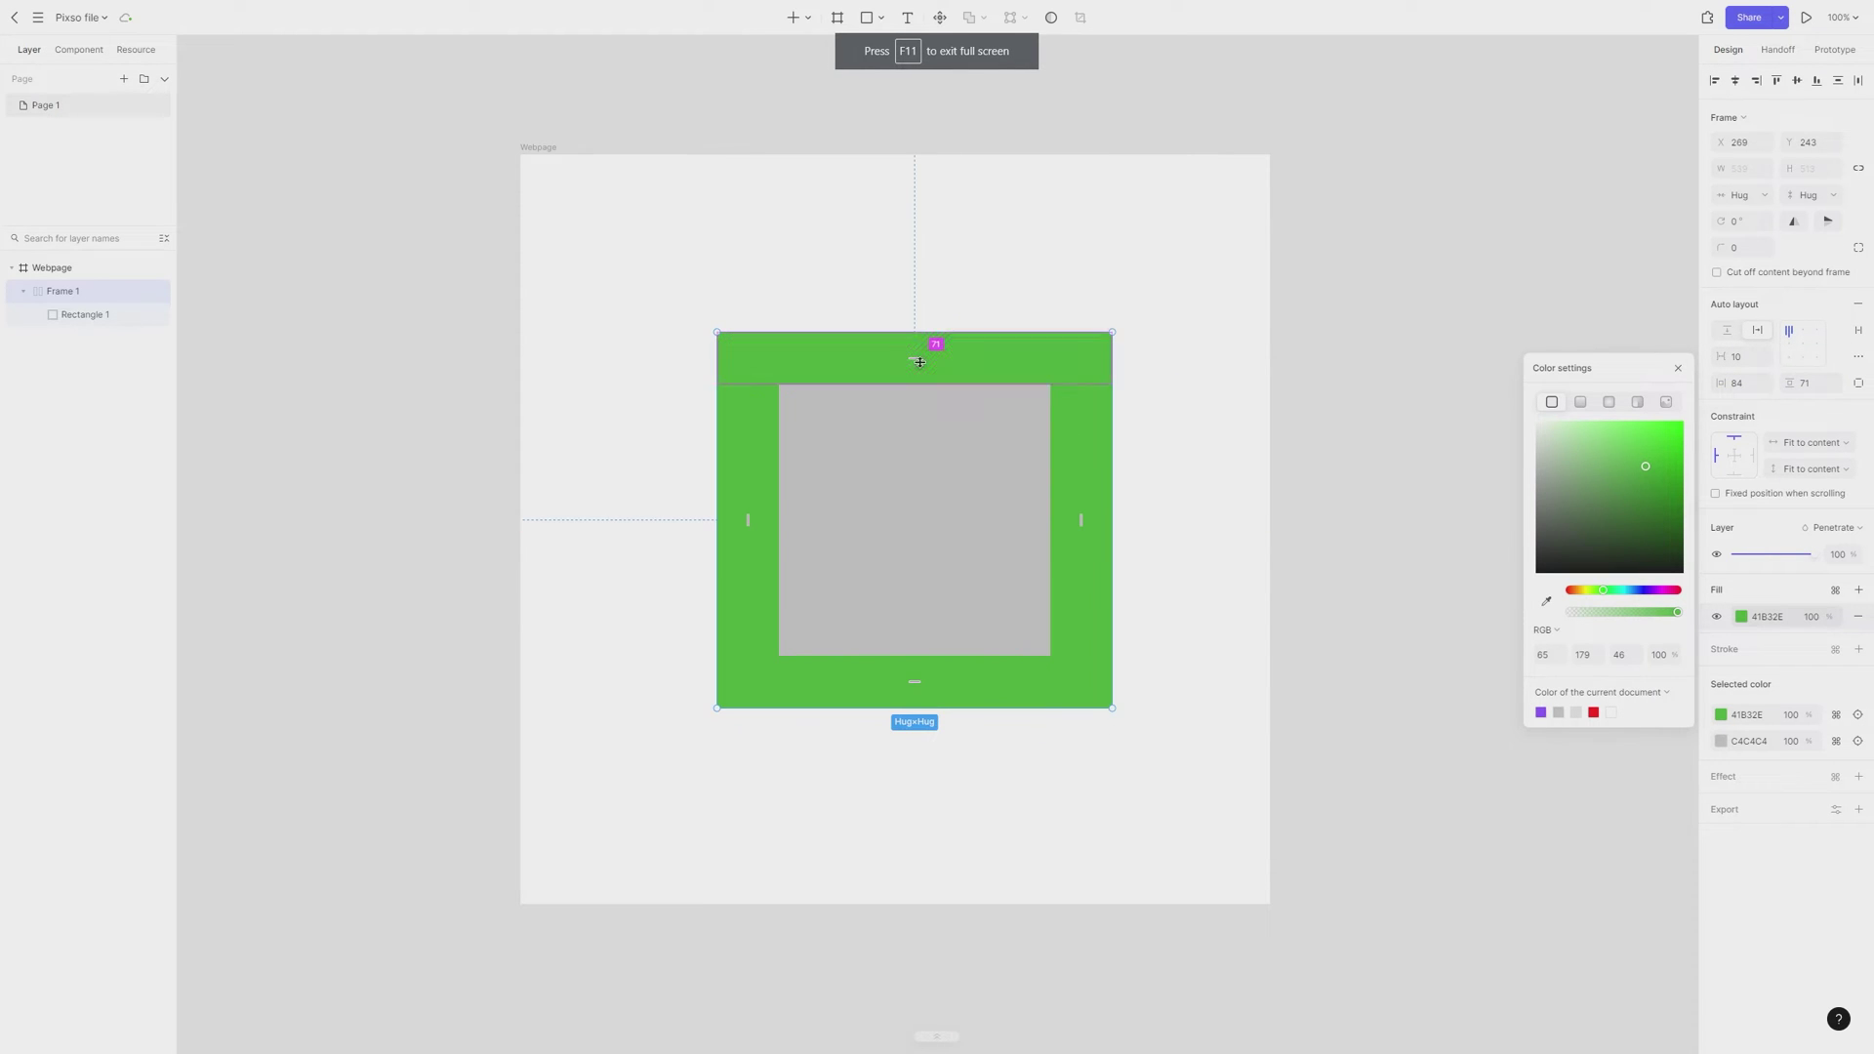
{"action": "left_click_drag", "start_coordinate": [929, 343], "coordinate": [918, 401]}
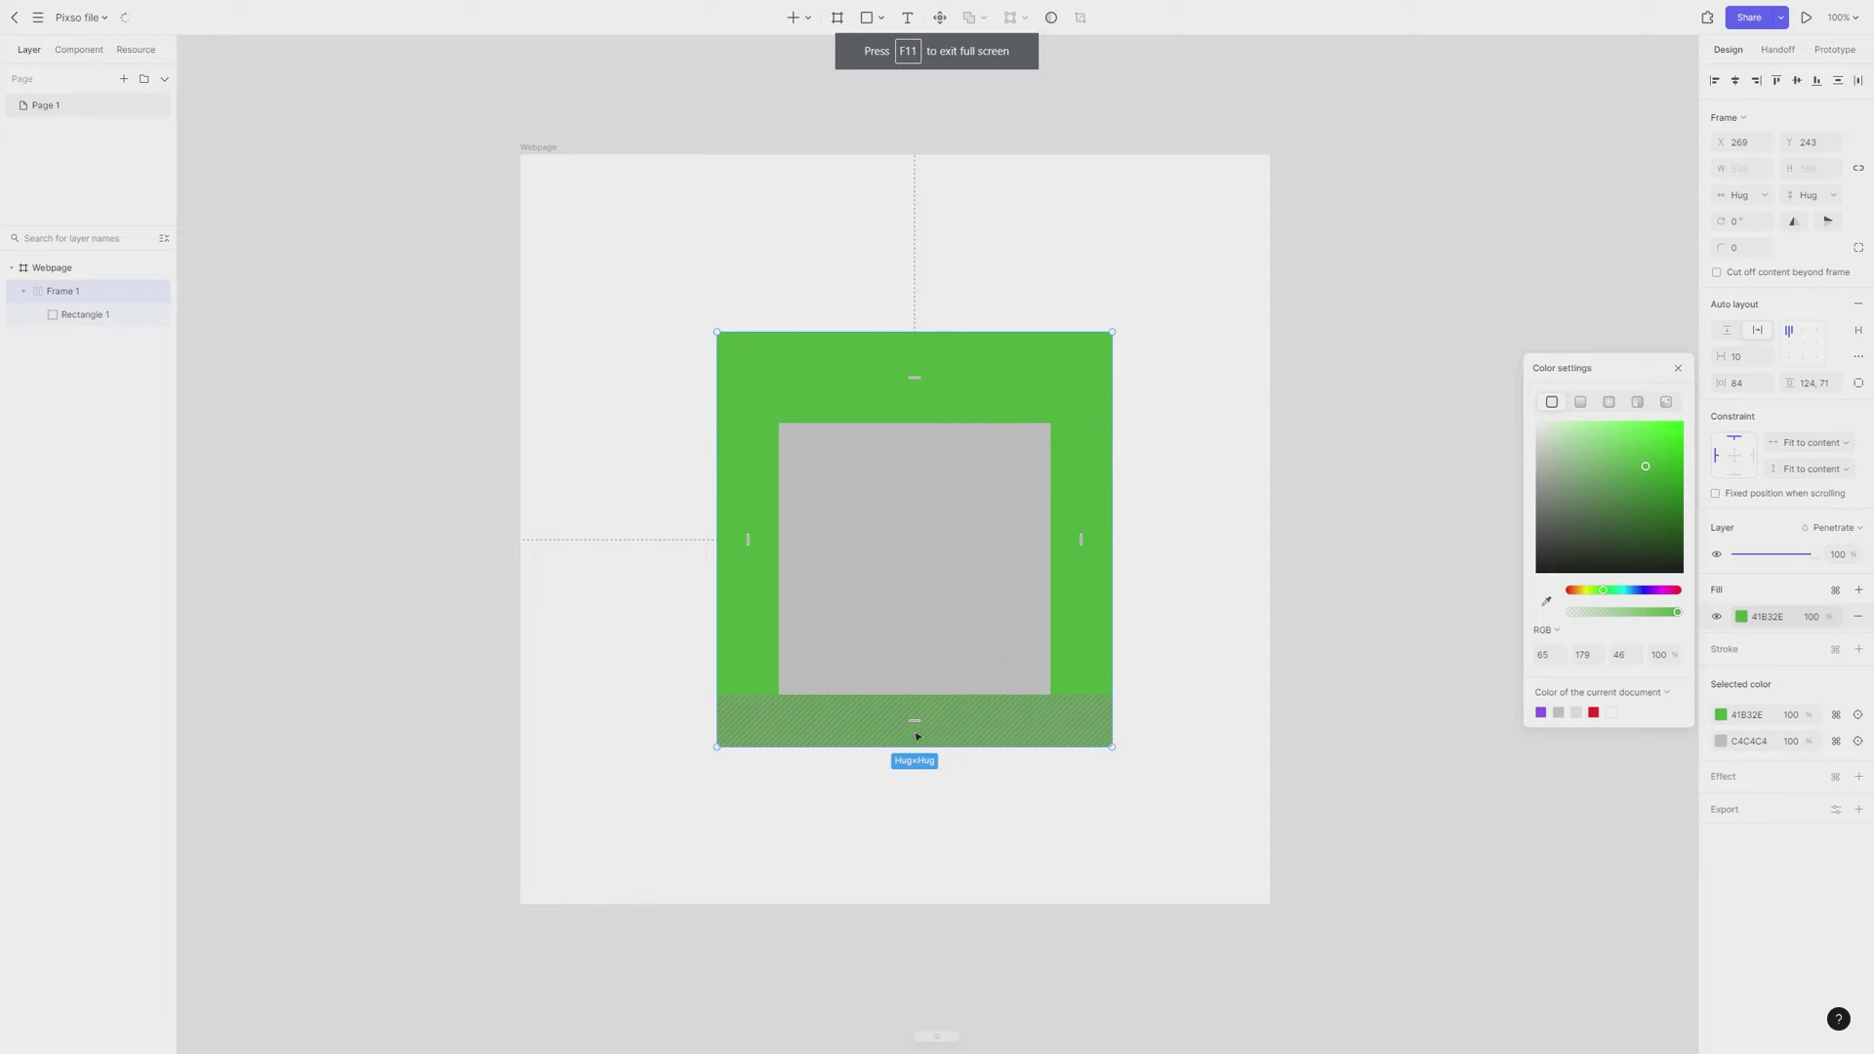
{"action": "left_click_drag", "start_coordinate": [918, 723], "coordinate": [929, 829]}
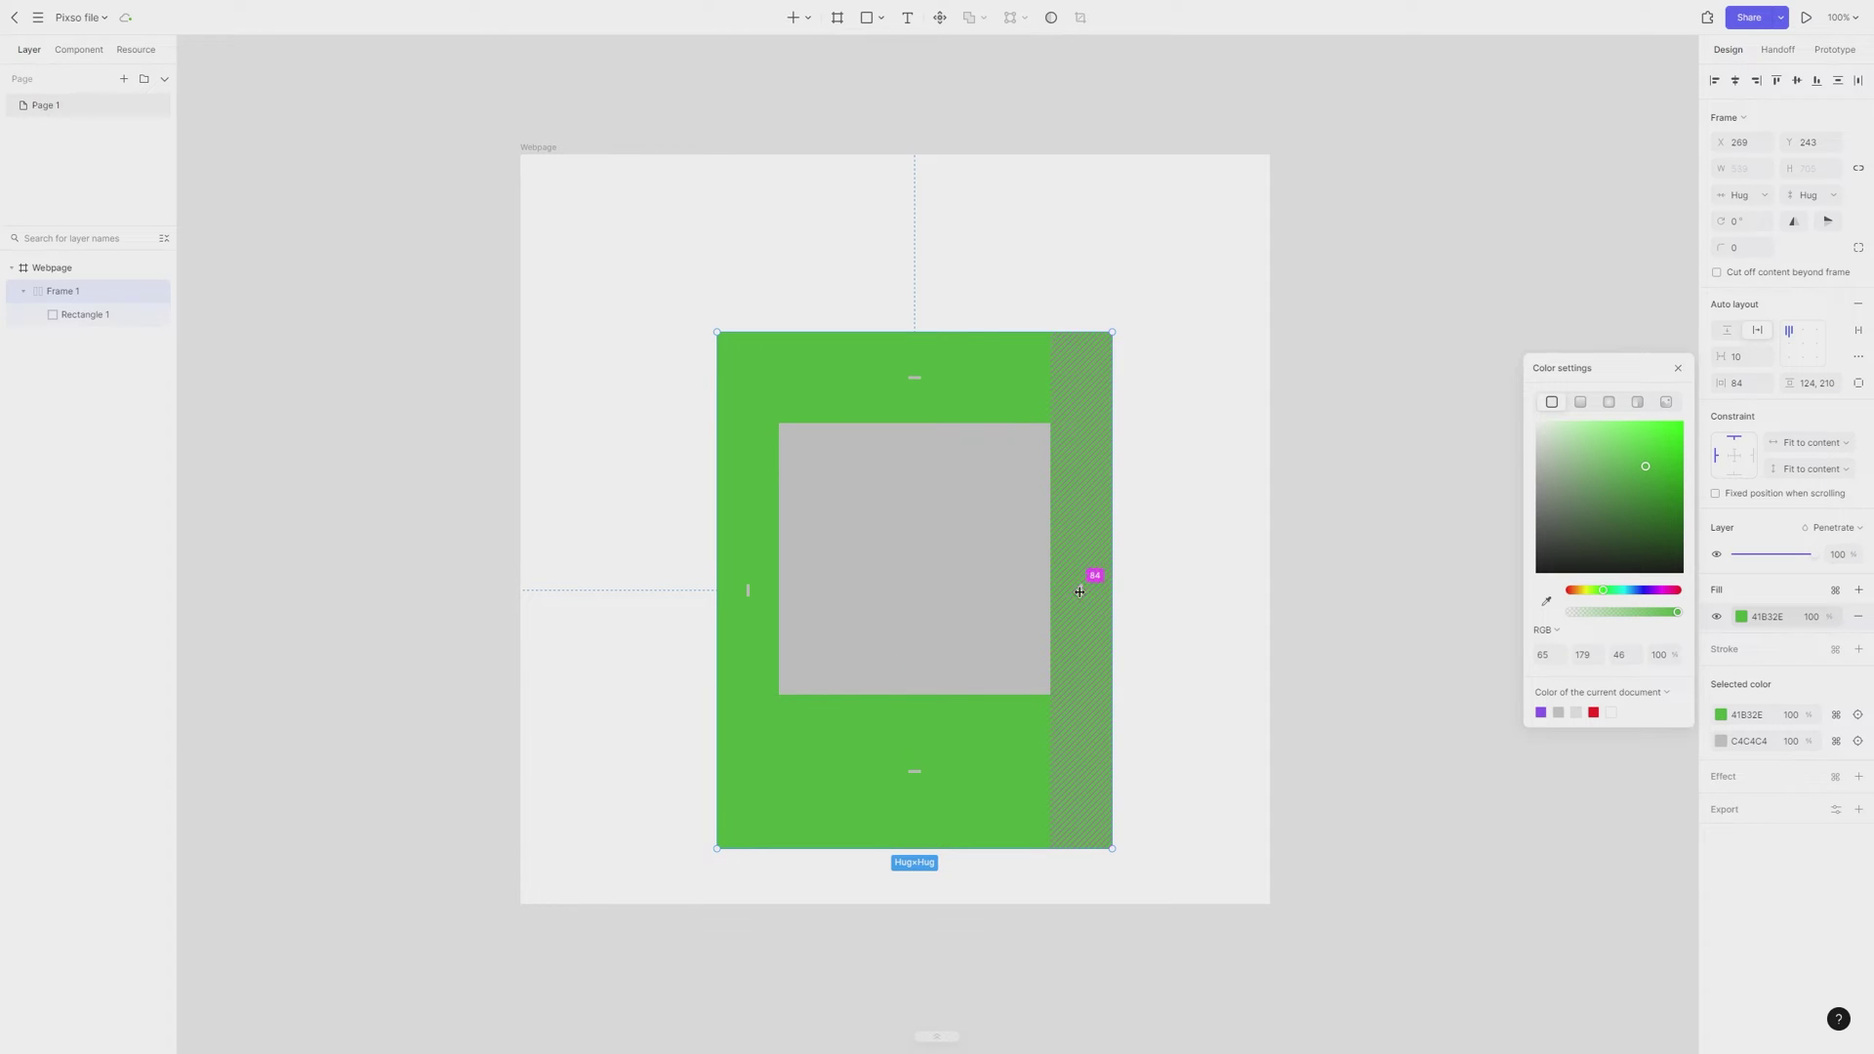
{"action": "left_click_drag", "start_coordinate": [1092, 577], "coordinate": [1123, 578]}
{"action": "left_click", "coordinate": [1678, 368]}
{"action": "key", "text": "ctrl+z"}
{"action": "key", "text": "ctrl+z"}
{"action": "key", "text": "ctrl+z"}
{"action": "key", "text": "ctrl+z"}
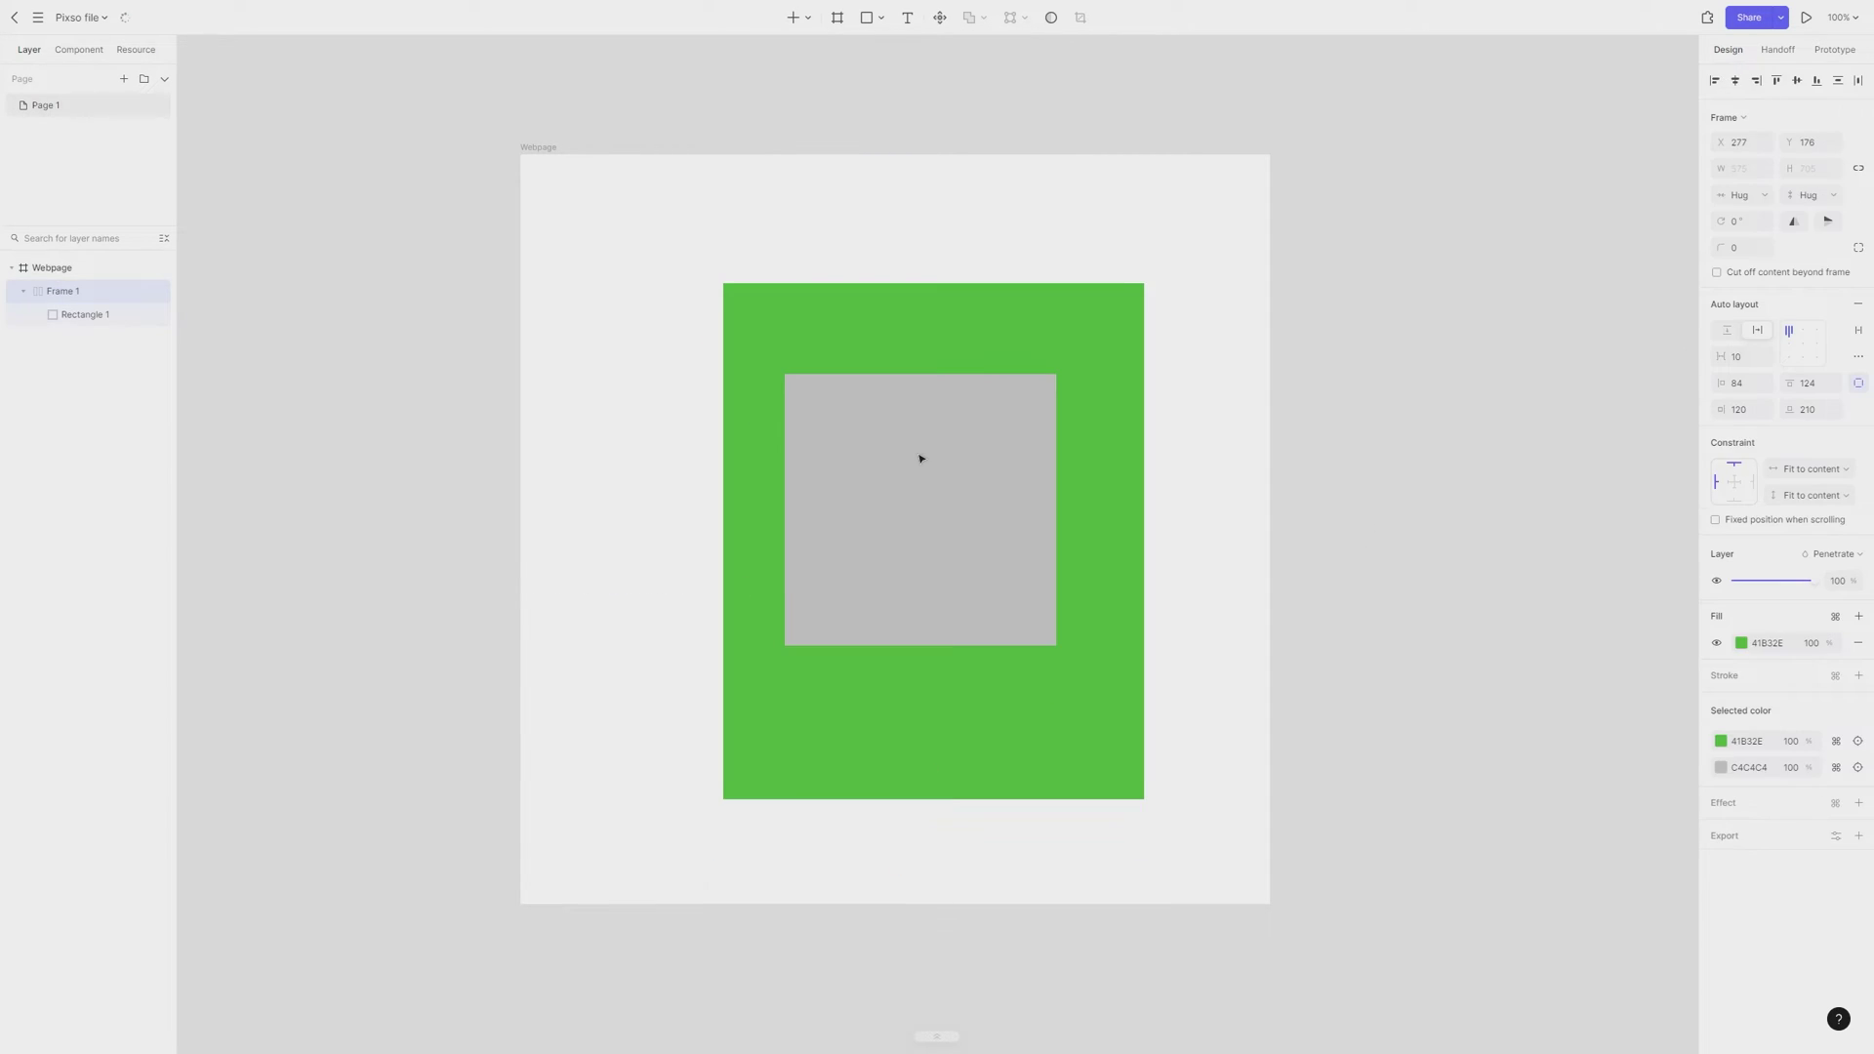
{"action": "key", "text": "ctrl+z"}
{"action": "key", "text": "ctrl+z"}
{"action": "key", "text": "ctrl+z"}
{"action": "key", "text": "ctrl+z"}
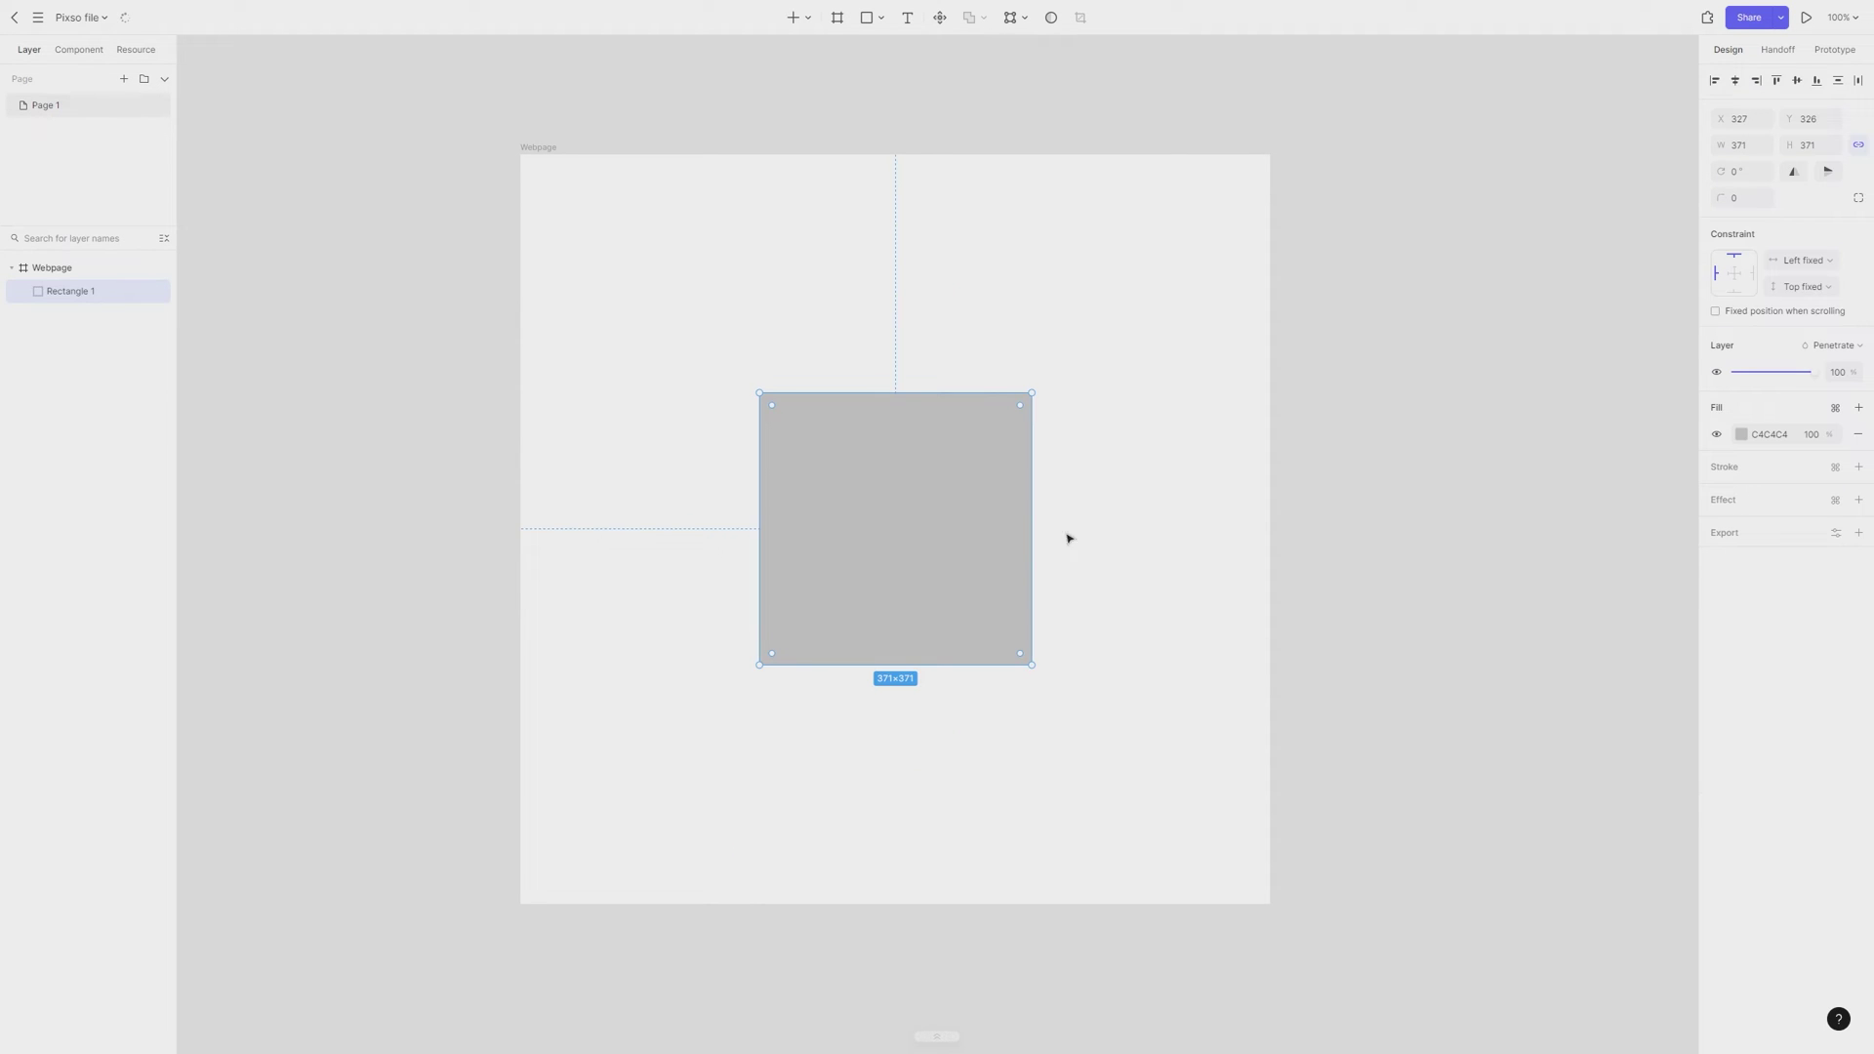
{"action": "left_click", "coordinate": [1068, 538]}
{"action": "scroll", "coordinate": [1071, 573], "scroll_direction": "right", "scroll_amount": 3}
Duplicate the square outside Webpage and turn the copy into a component
{"action": "left_click_drag", "start_coordinate": [696, 527], "coordinate": [1245, 381]}
{"action": "key", "text": "ctrl+alt+k"}
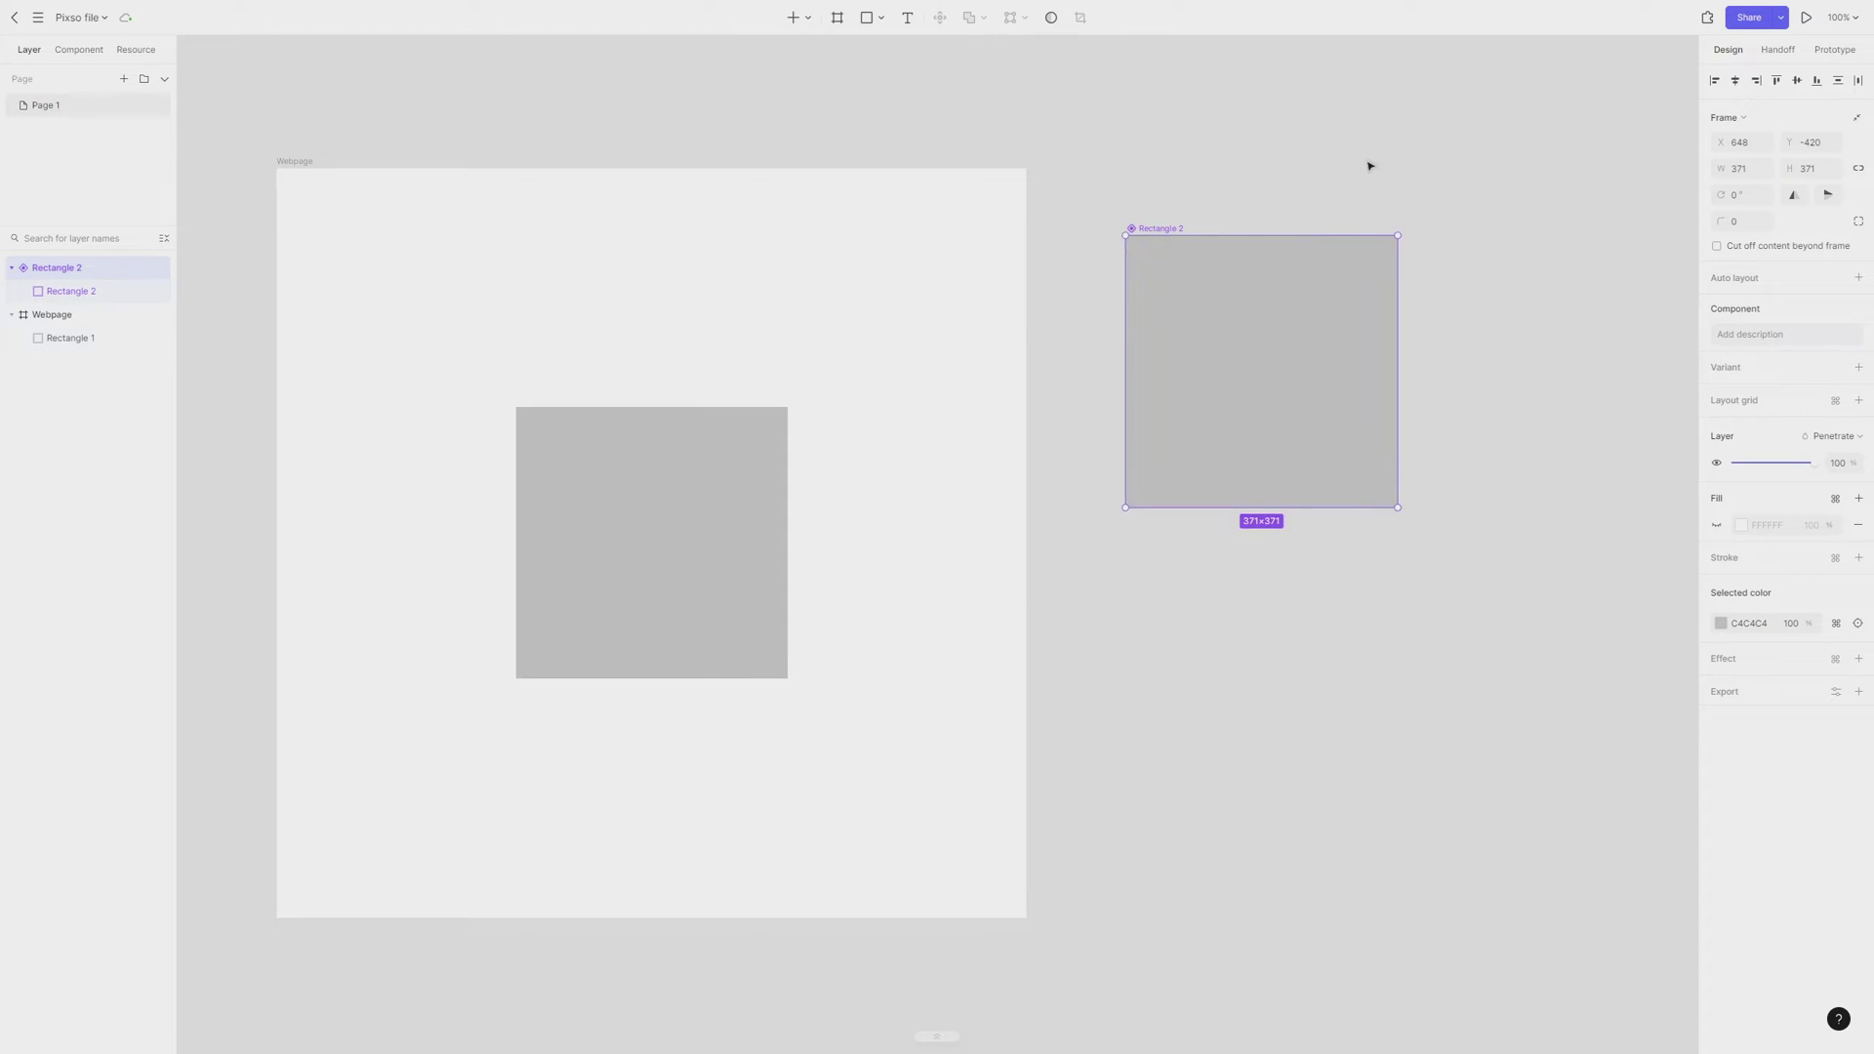
{"action": "double_click", "coordinate": [1302, 373]}
{"action": "left_click", "coordinate": [1286, 330]}
Add a second component variant filled green 32CA85
{"action": "left_click", "coordinate": [1859, 367]}
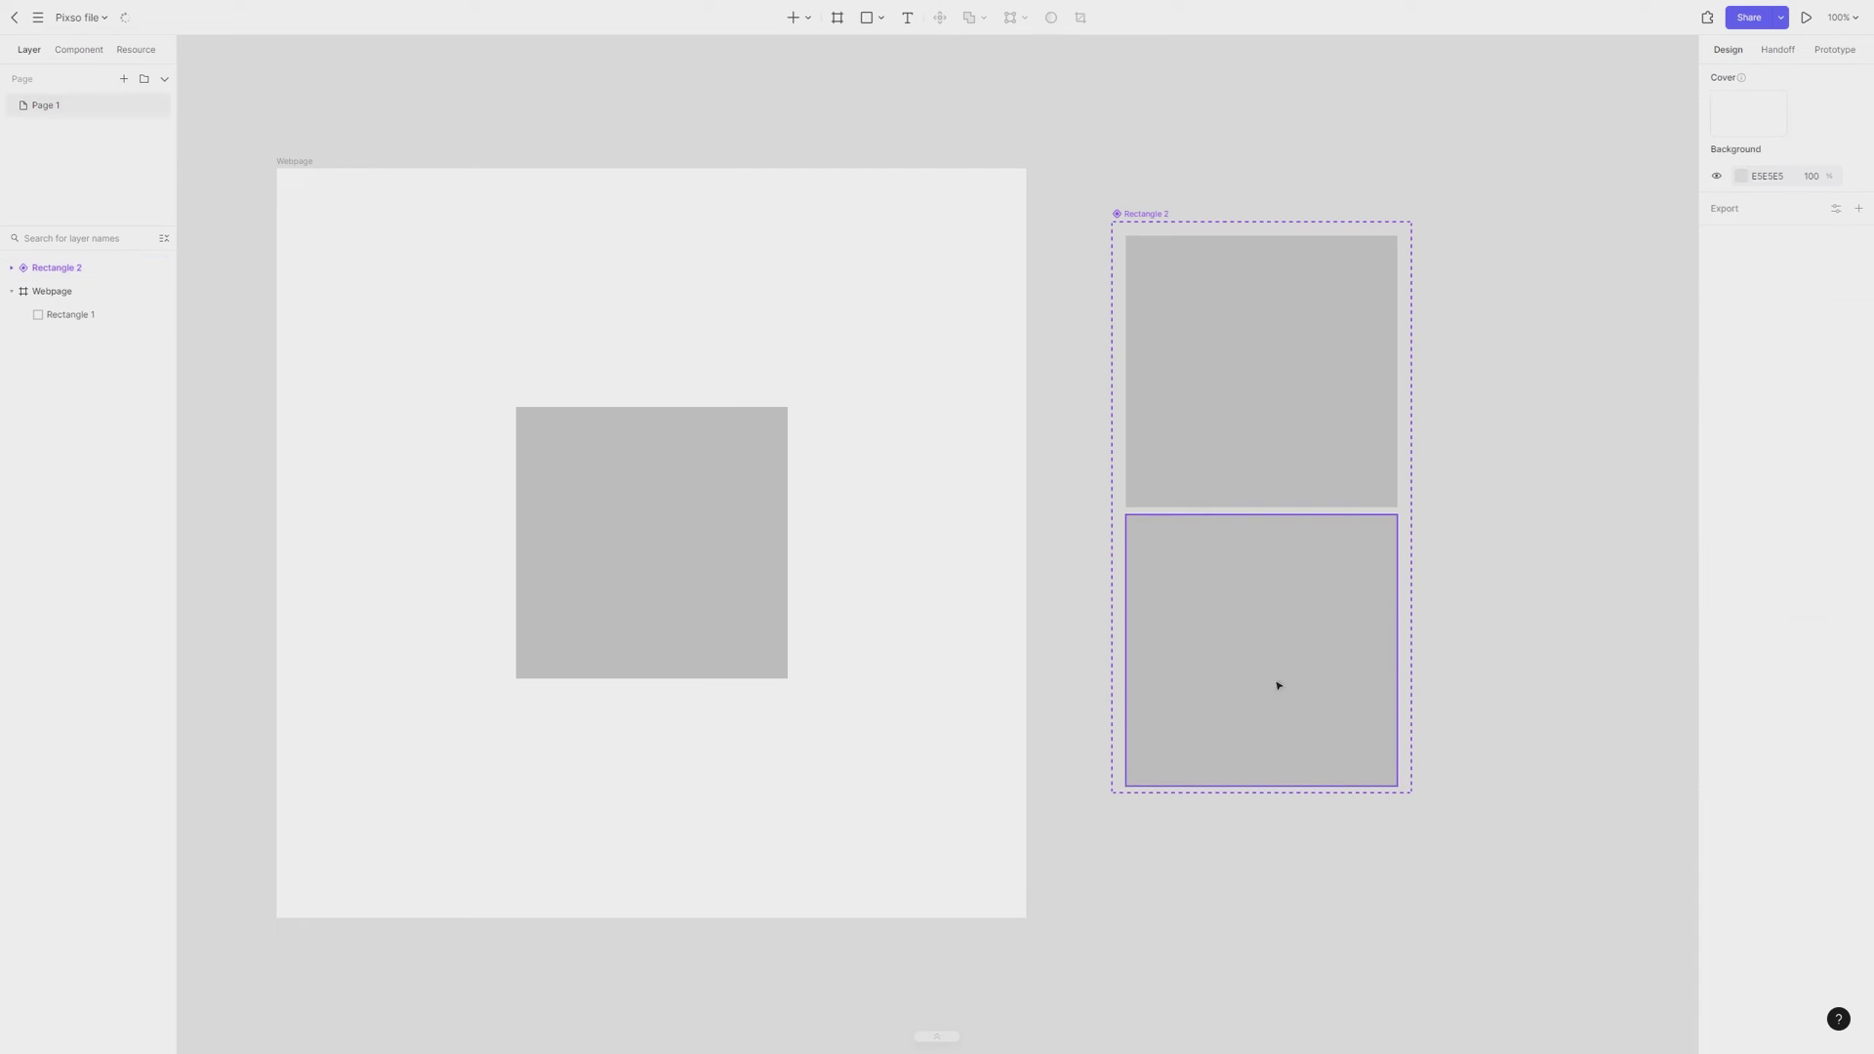
{"action": "left_click", "coordinate": [1251, 690]}
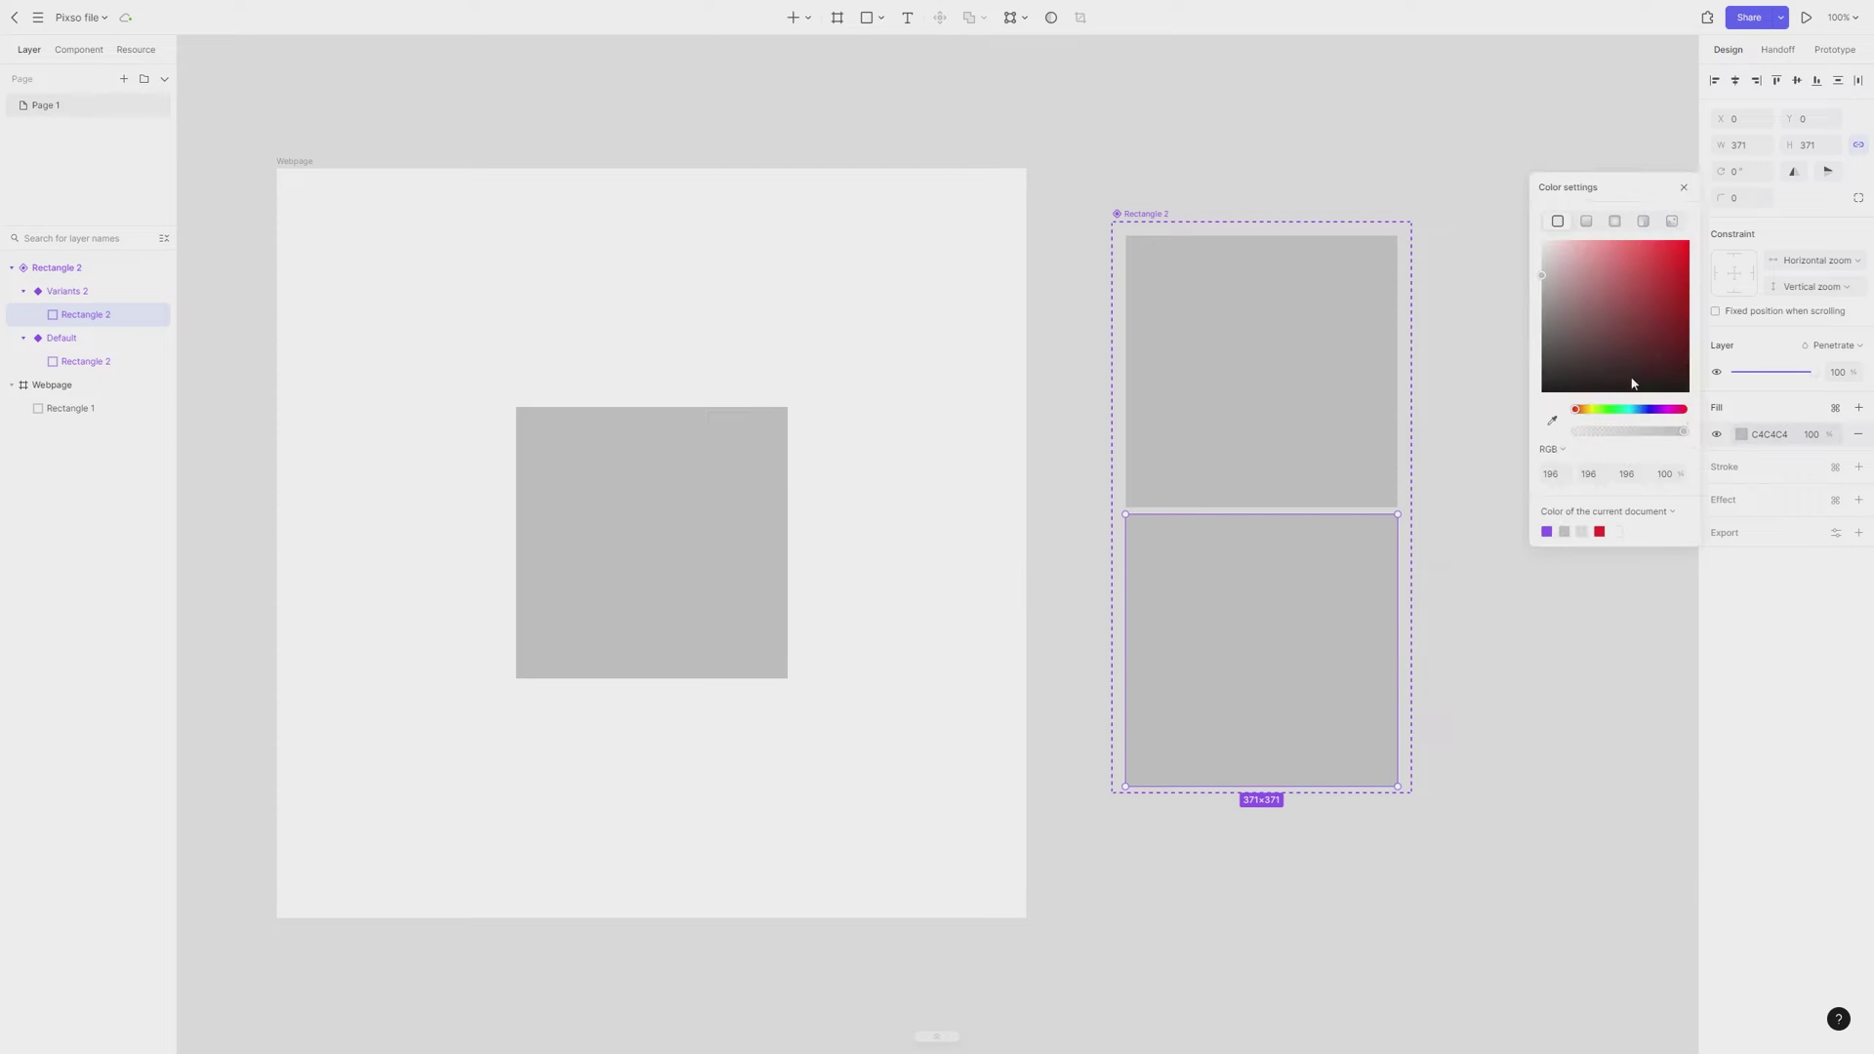
{"action": "left_click", "coordinate": [1622, 409]}
{"action": "mouse_move", "coordinate": [1669, 256]}
{"action": "left_mouse_down"}
{"action": "mouse_move", "coordinate": [1681, 246]}
{"action": "mouse_move", "coordinate": [1653, 271]}
{"action": "left_mouse_up"}
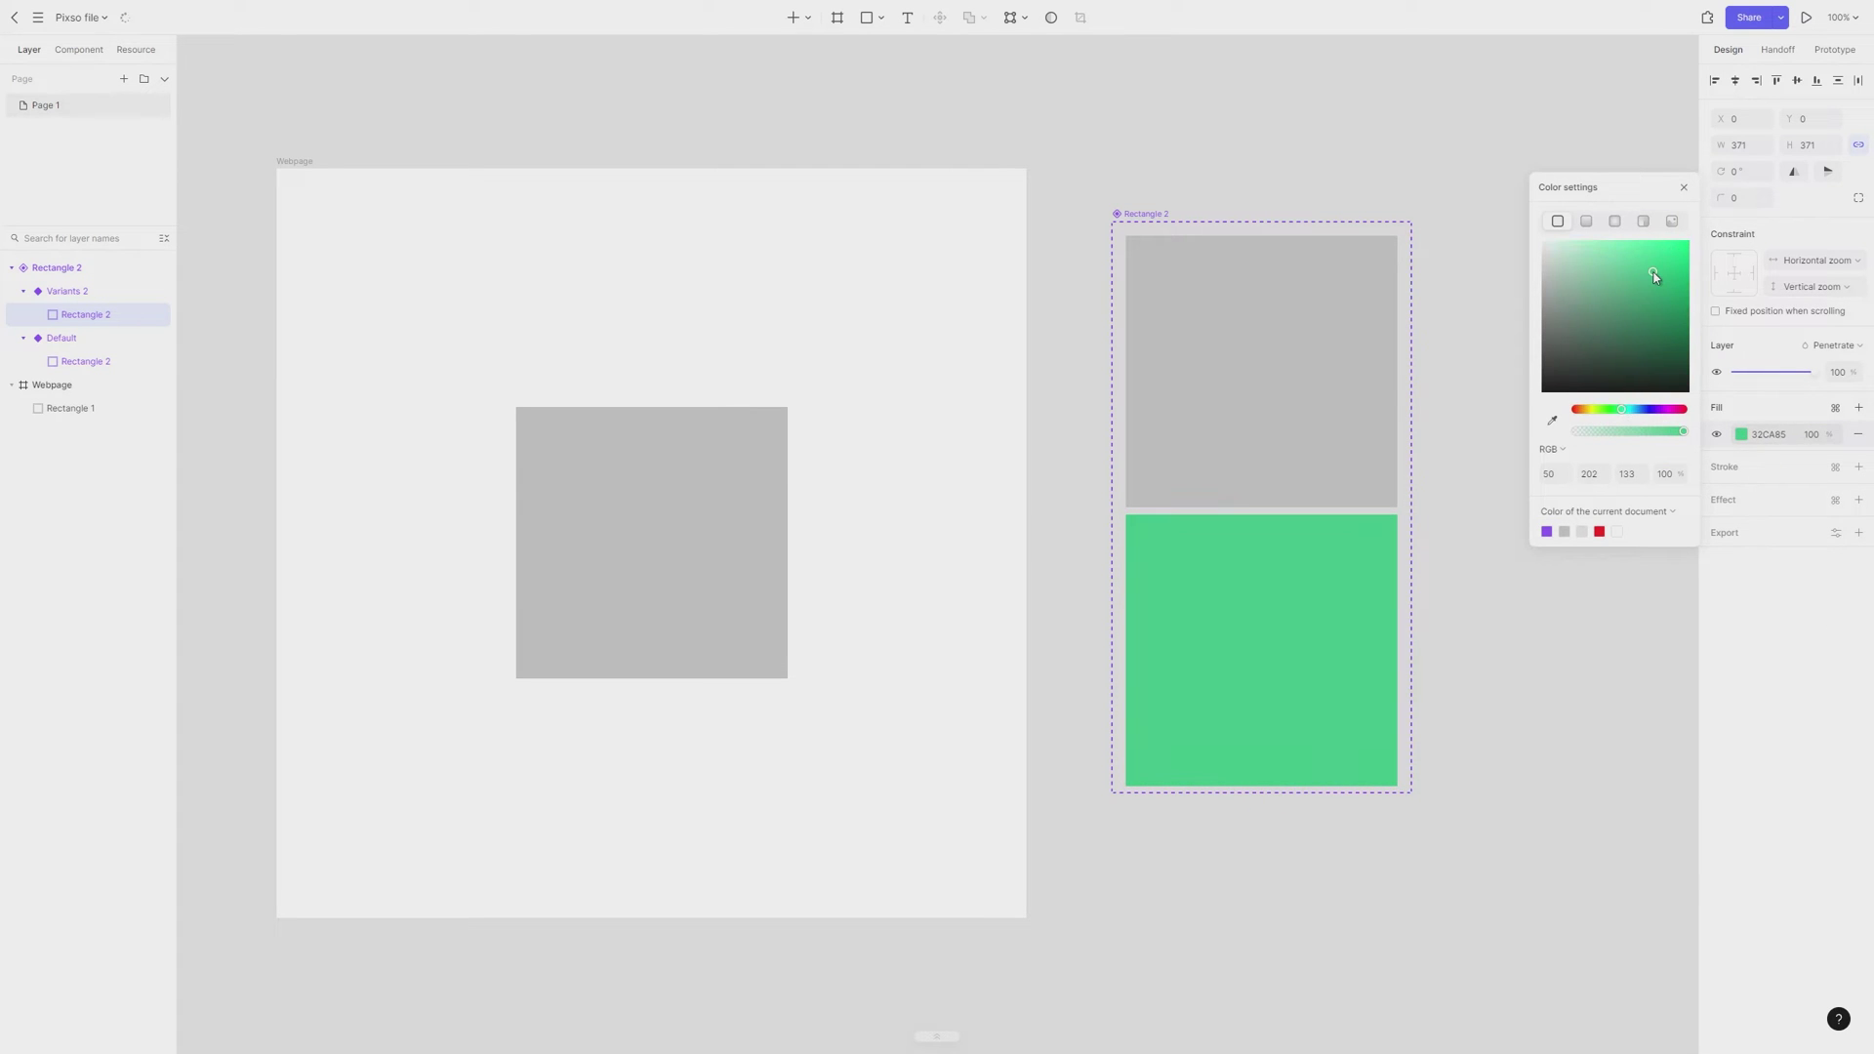
{"action": "left_click", "coordinate": [1463, 381]}
{"action": "left_click", "coordinate": [1184, 406]}
Delete the original grey square and place a component instance inside Webpage
{"action": "left_click", "coordinate": [677, 482]}
{"action": "key", "text": "Delete"}
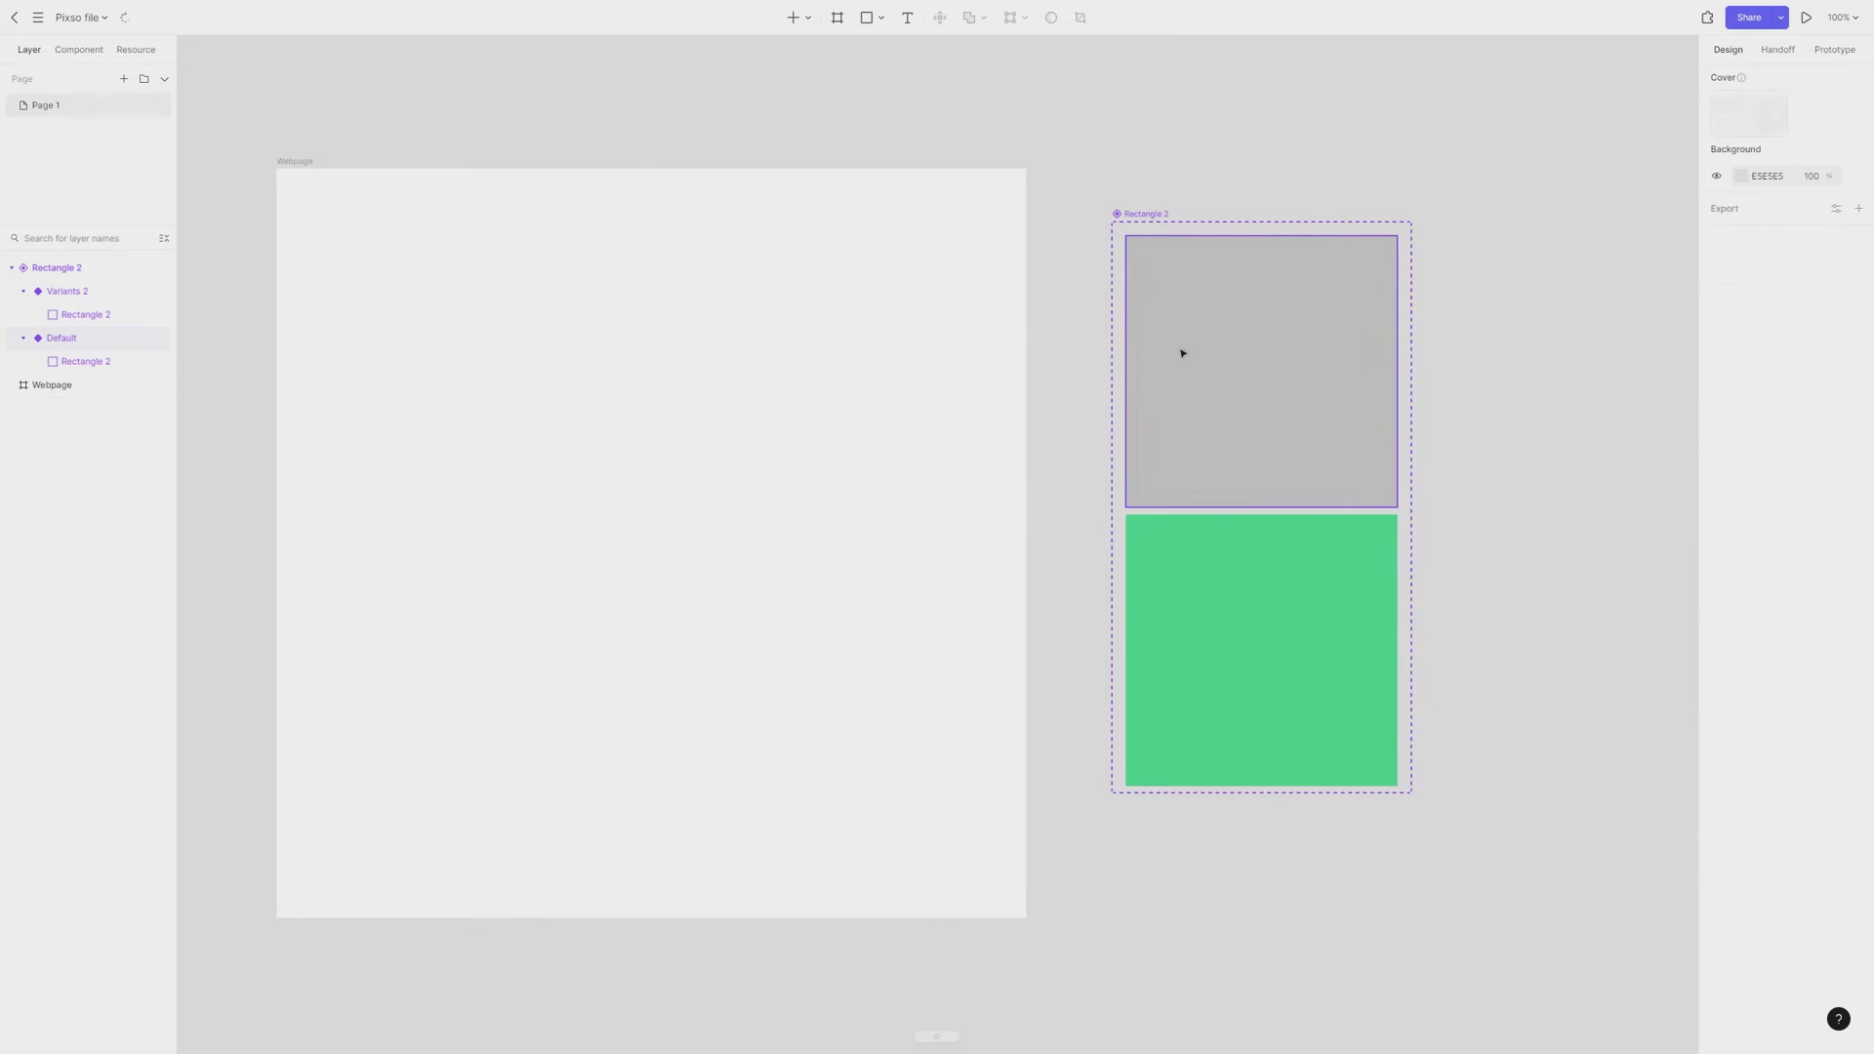
{"action": "left_click", "coordinate": [1182, 353]}
{"action": "left_click_drag", "start_coordinate": [1259, 319], "coordinate": [779, 473]}
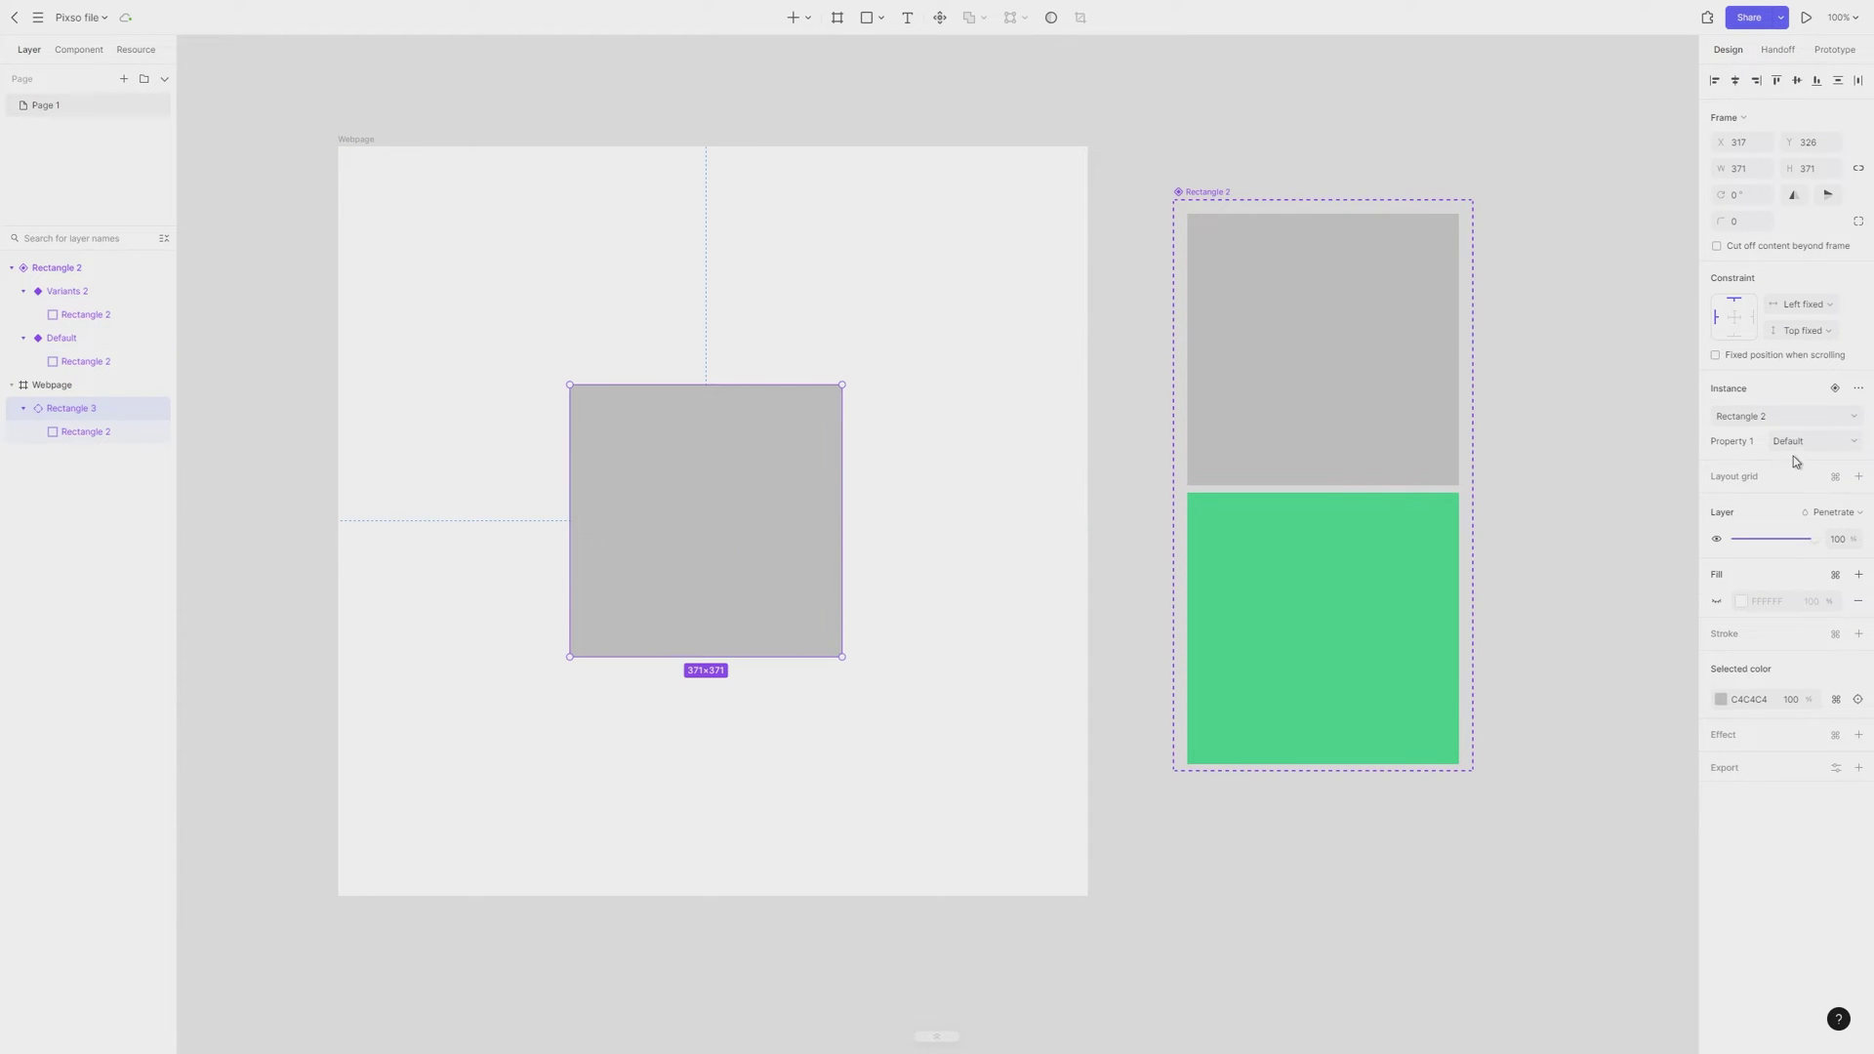
Swap the instance to the green variant, then back to the grey Default
{"action": "left_click", "coordinate": [1853, 445]}
{"action": "left_click", "coordinate": [1821, 491]}
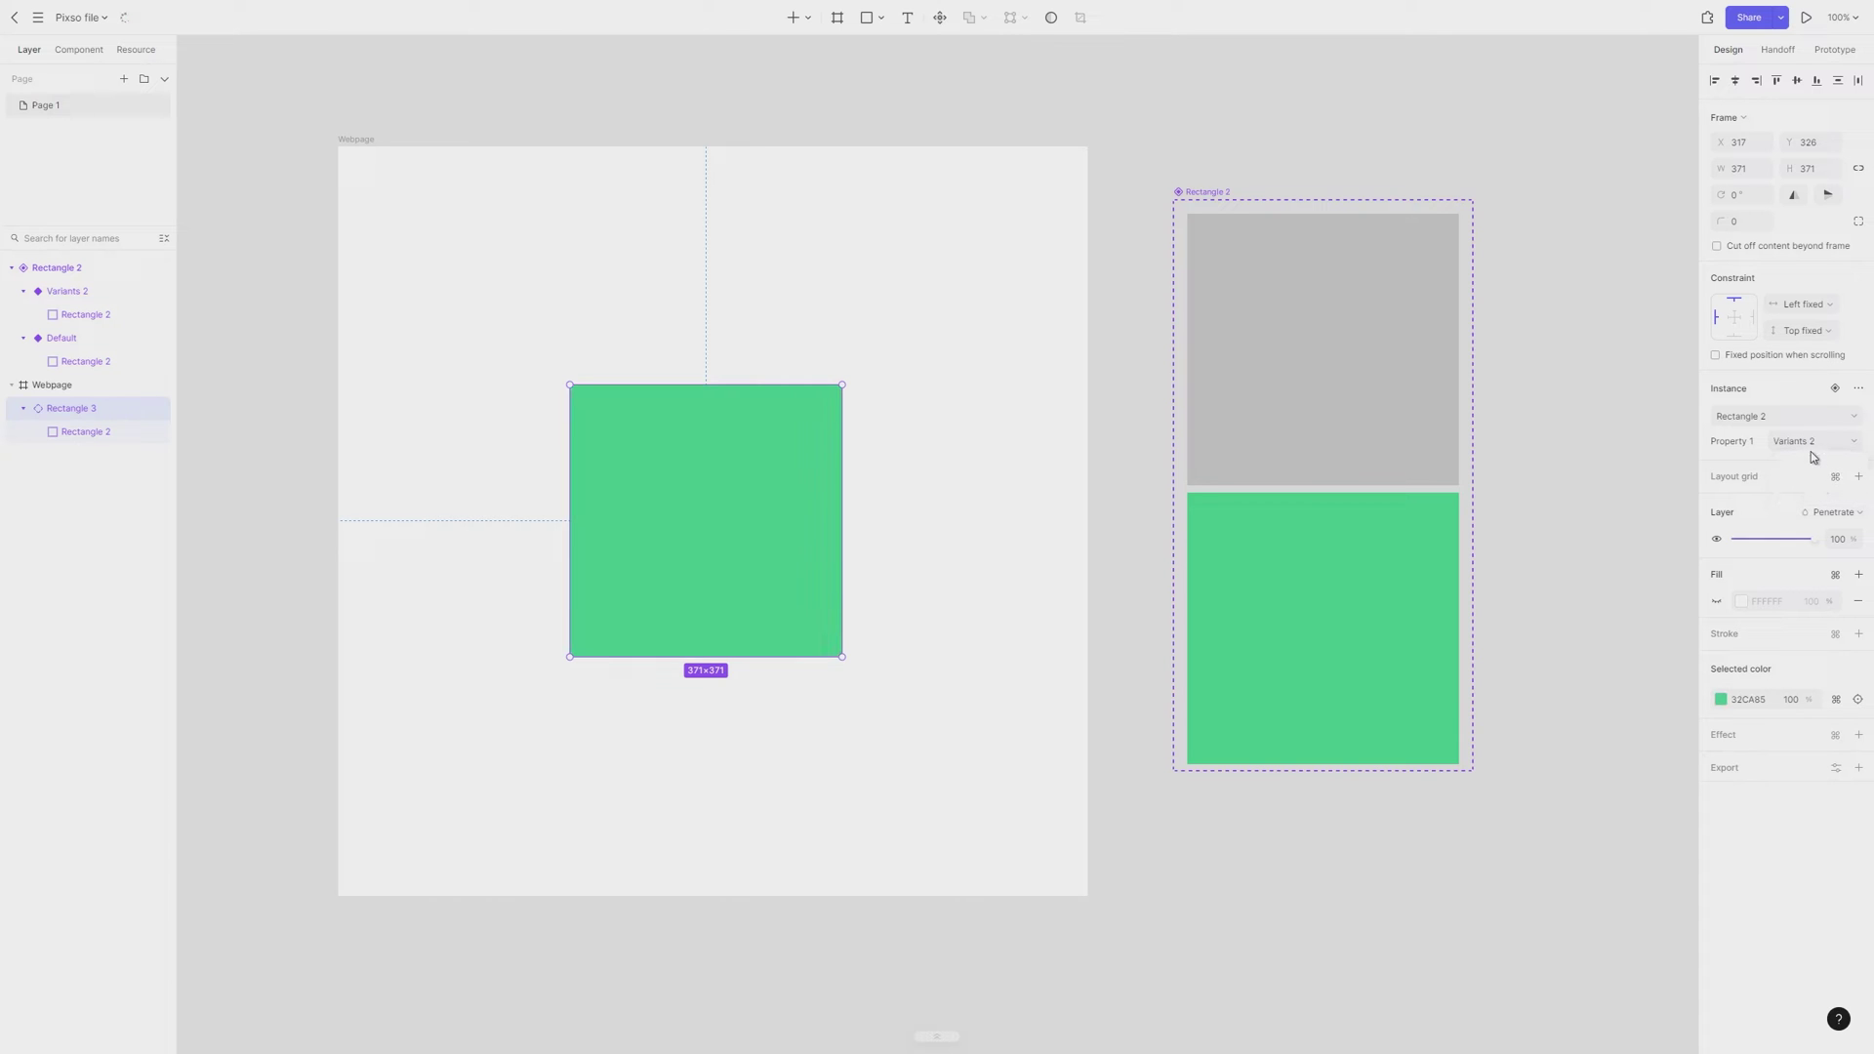
{"action": "left_click", "coordinate": [1814, 441]}
{"action": "left_click", "coordinate": [1812, 467]}
{"action": "left_click", "coordinate": [954, 337]}
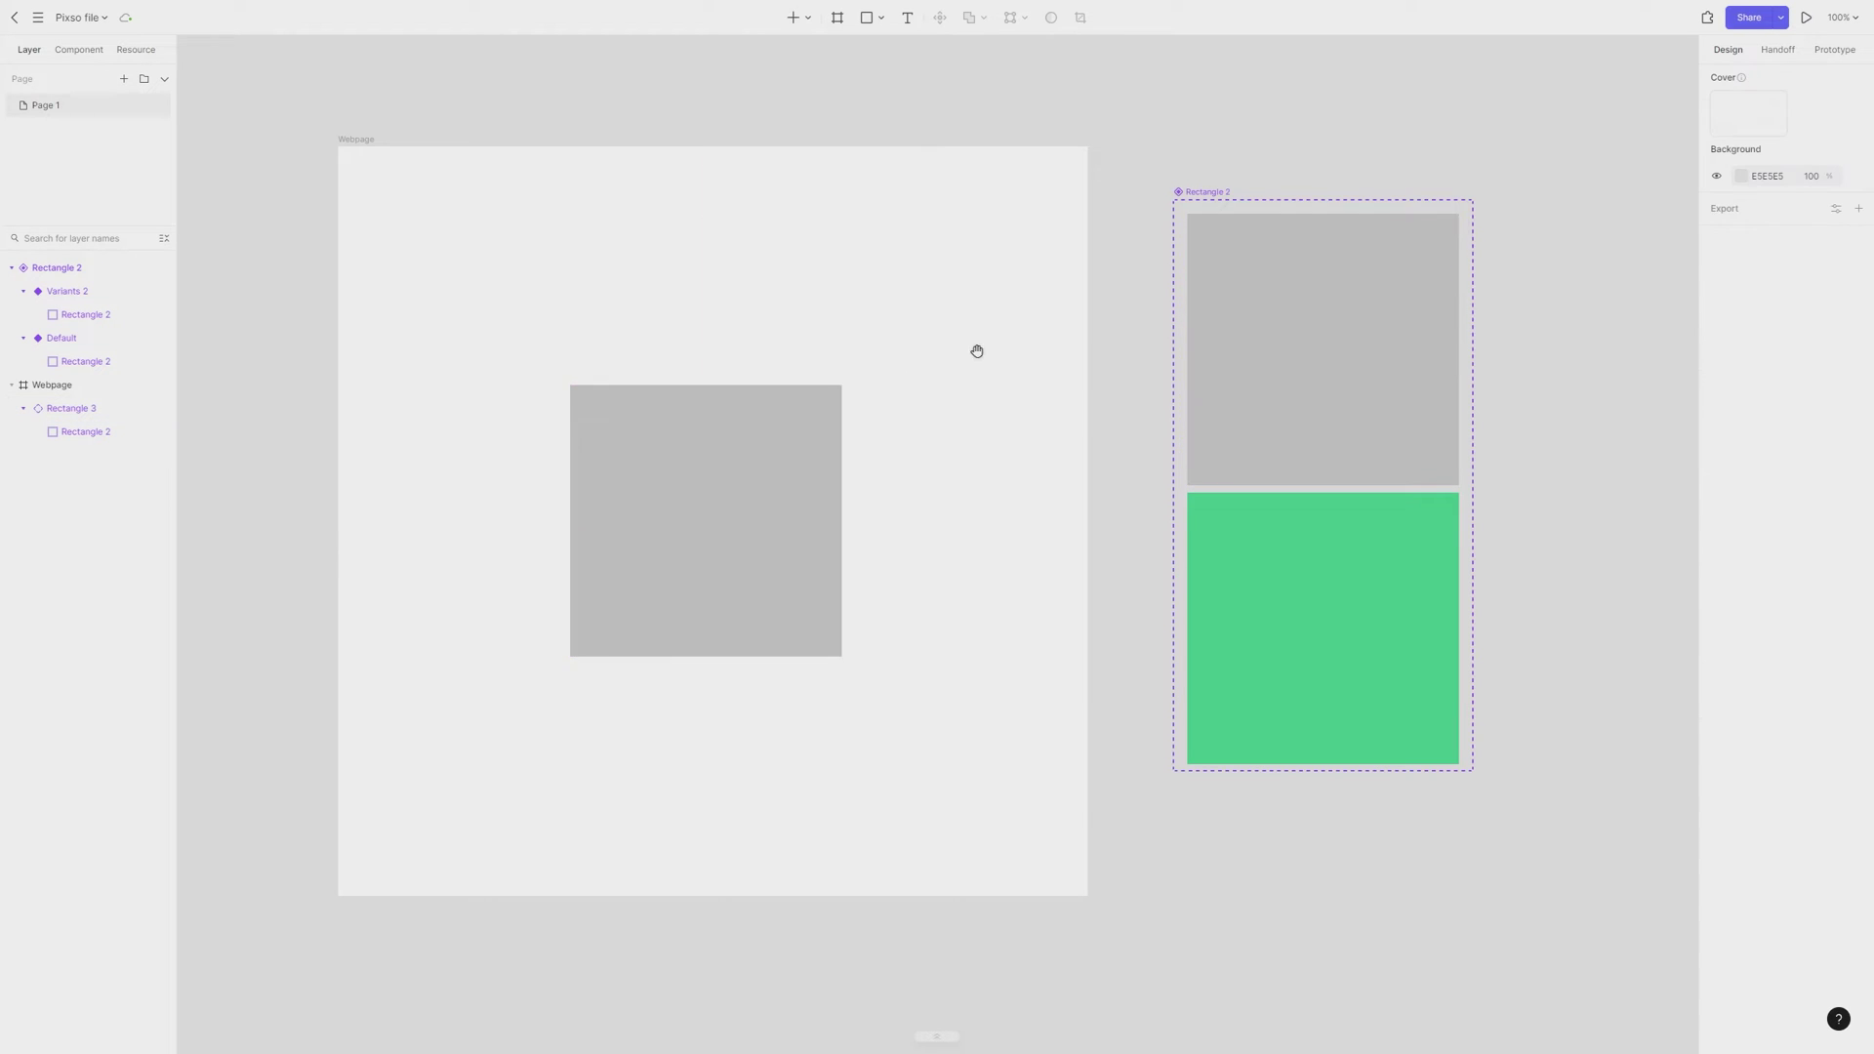
Delete the Rectangle 2 component set from the canvas
{"action": "scroll", "coordinate": [1172, 274], "scroll_direction": "up", "scroll_amount": 2}
{"action": "scroll", "coordinate": [1172, 273], "scroll_direction": "left", "scroll_amount": 2}
{"action": "left_click", "coordinate": [1240, 230]}
{"action": "key", "text": "Delete"}
{"action": "scroll", "coordinate": [960, 479], "scroll_direction": "left", "scroll_amount": 3}
{"action": "scroll", "coordinate": [960, 480], "scroll_direction": "down", "scroll_amount": 1}
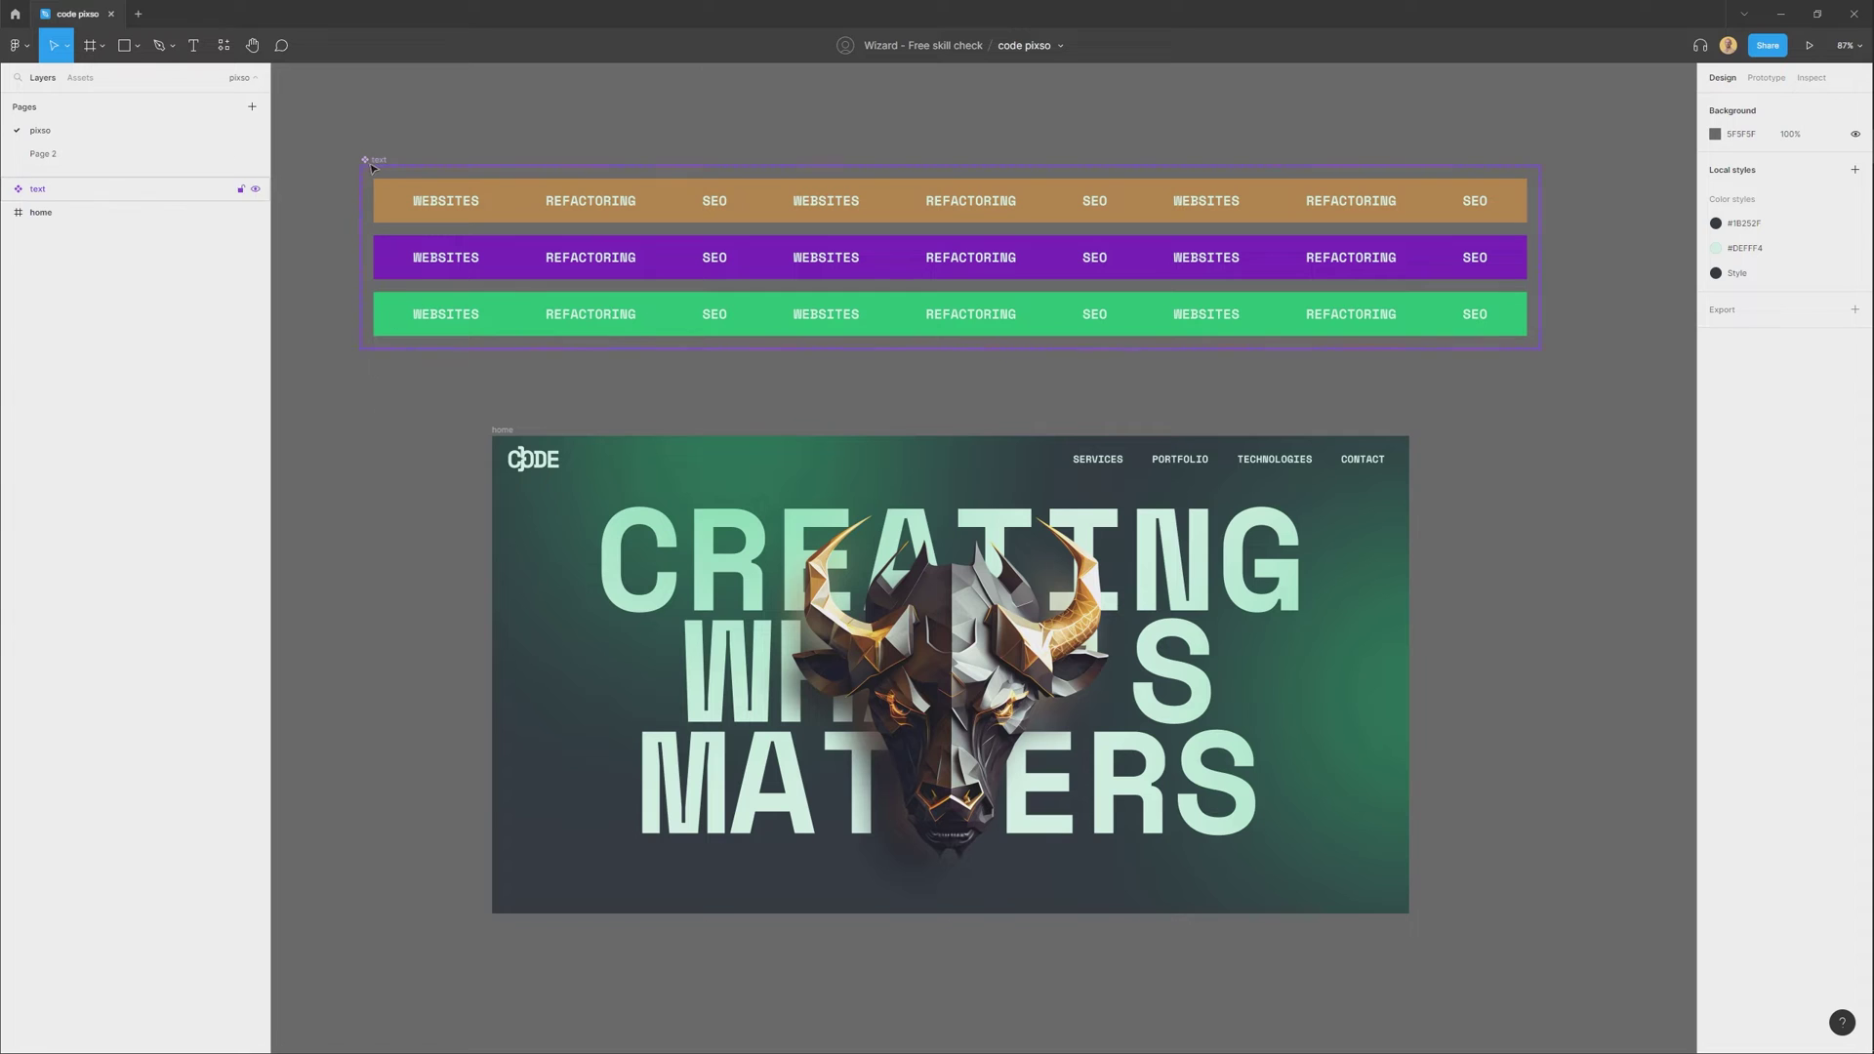
{"action": "left_click", "coordinate": [504, 431]}
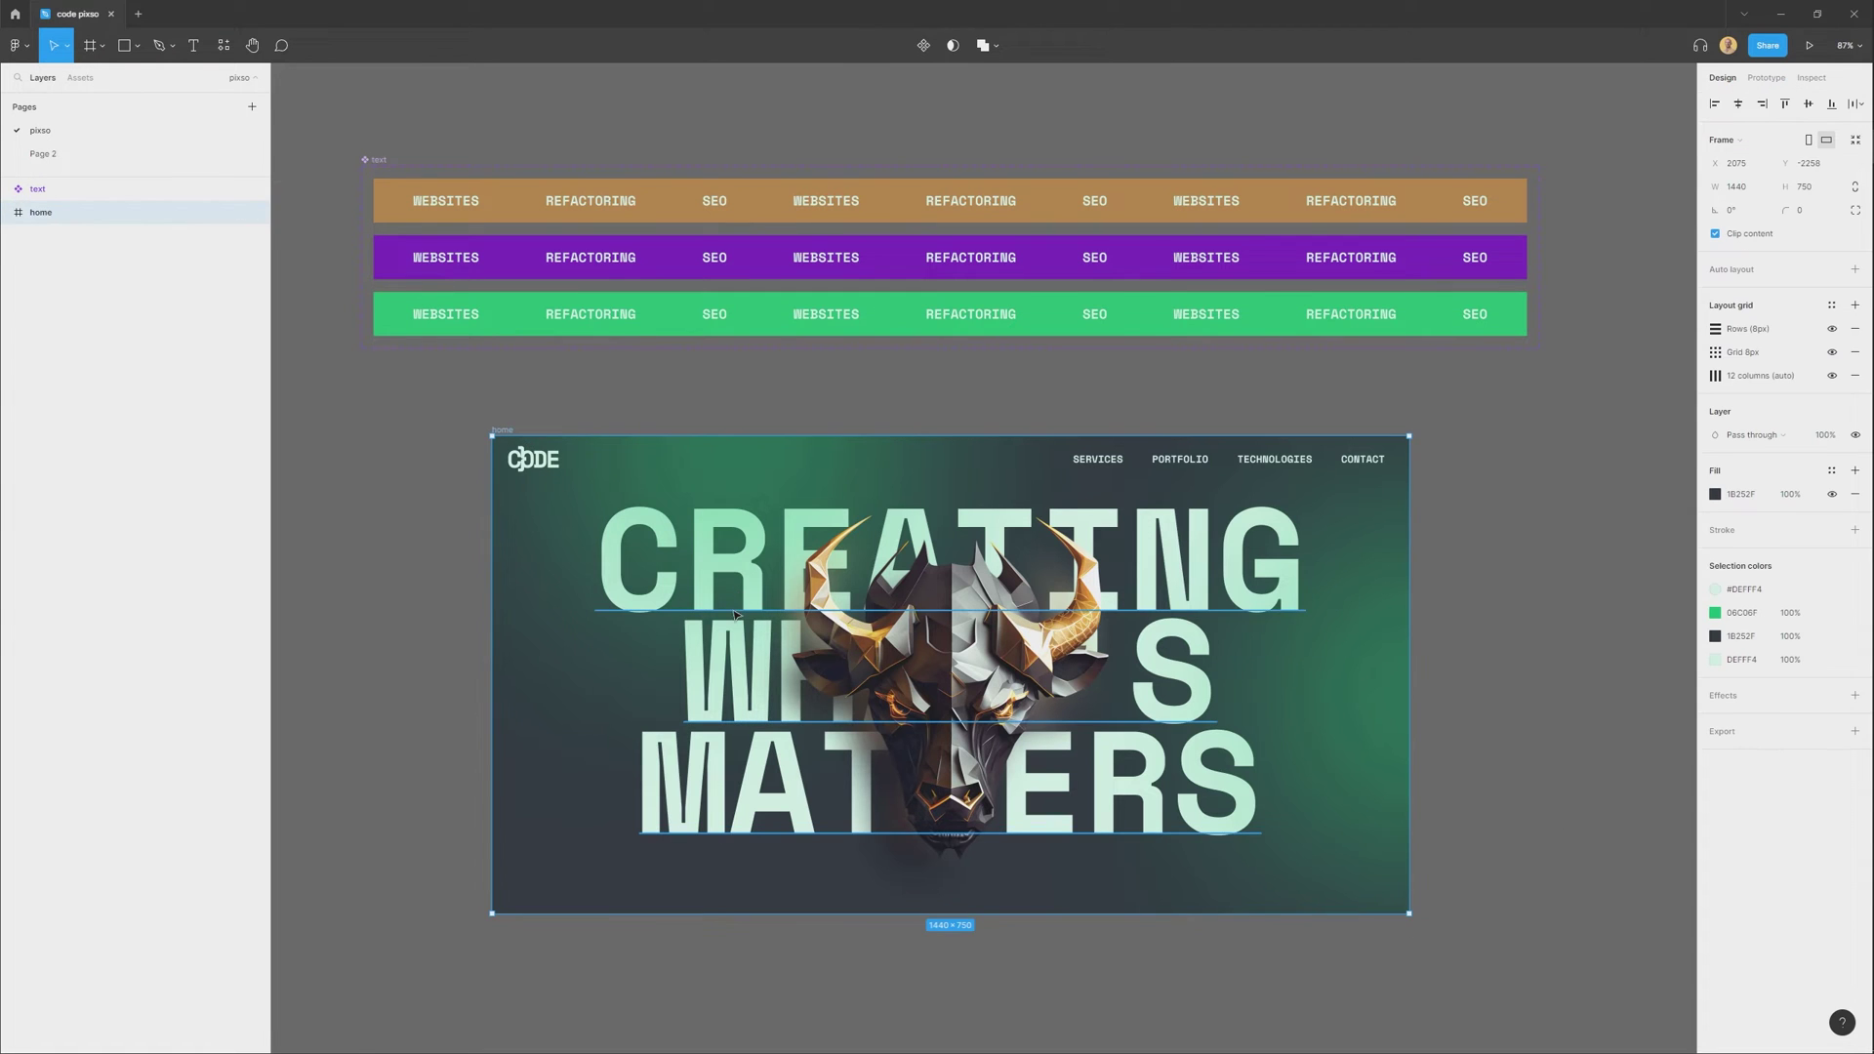
{"action": "left_click", "coordinate": [699, 705]}
{"action": "left_click", "coordinate": [969, 689]}
{"action": "left_click", "coordinate": [710, 451]}
{"action": "double_click", "coordinate": [710, 451]}
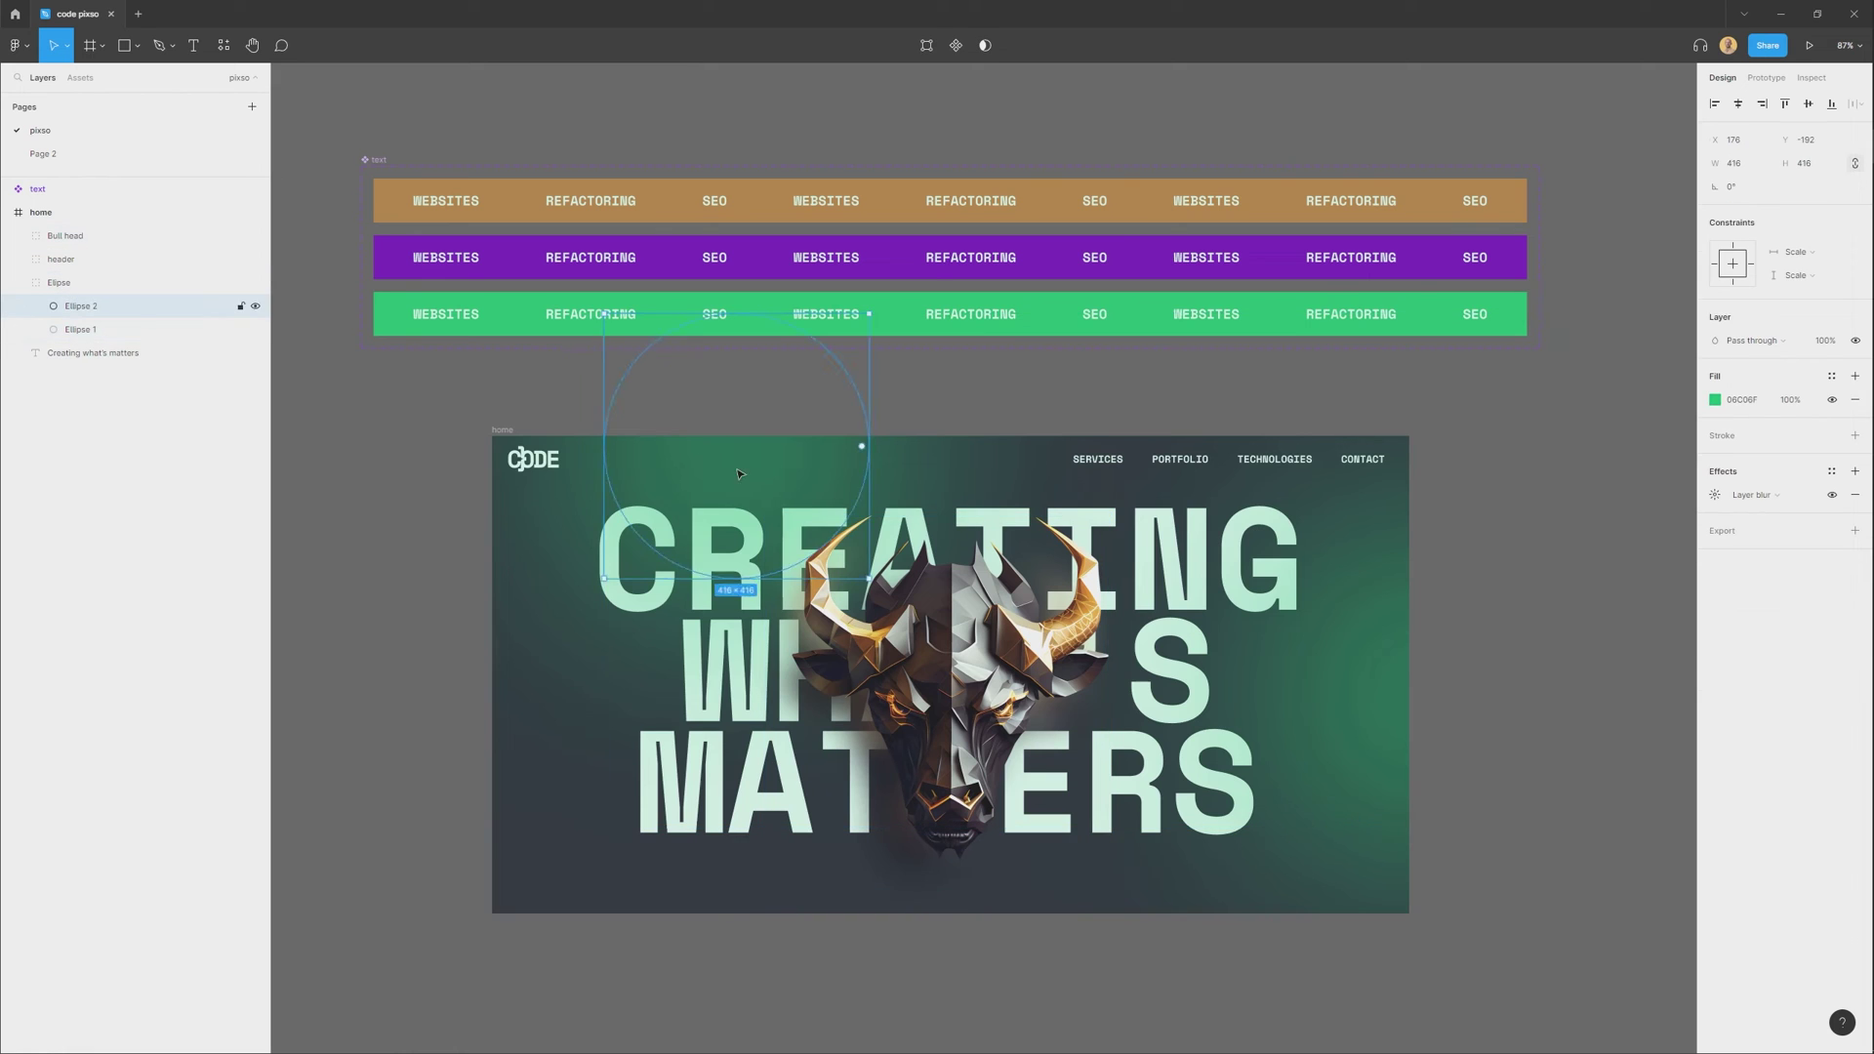
{"action": "left_click", "coordinate": [459, 481]}
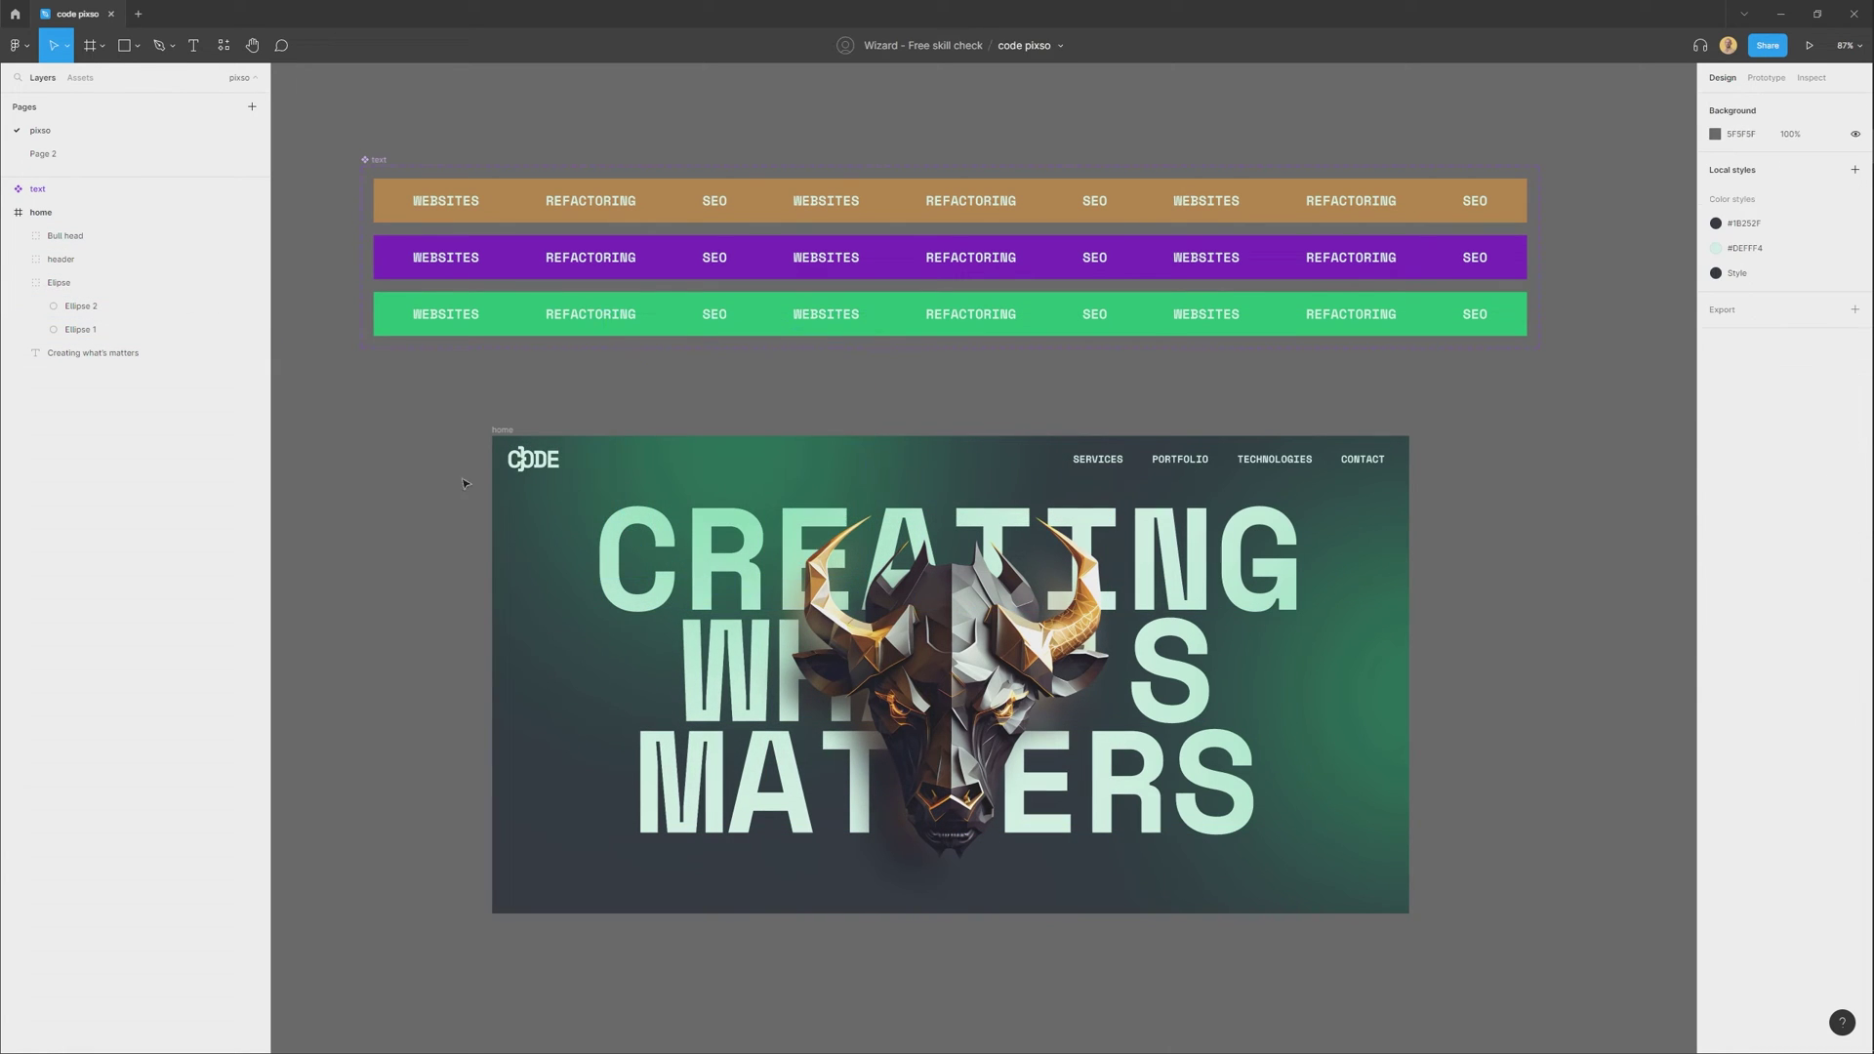
{"action": "left_click", "coordinate": [375, 159]}
{"action": "left_click_drag", "start_coordinate": [545, 129], "coordinate": [542, 160]}
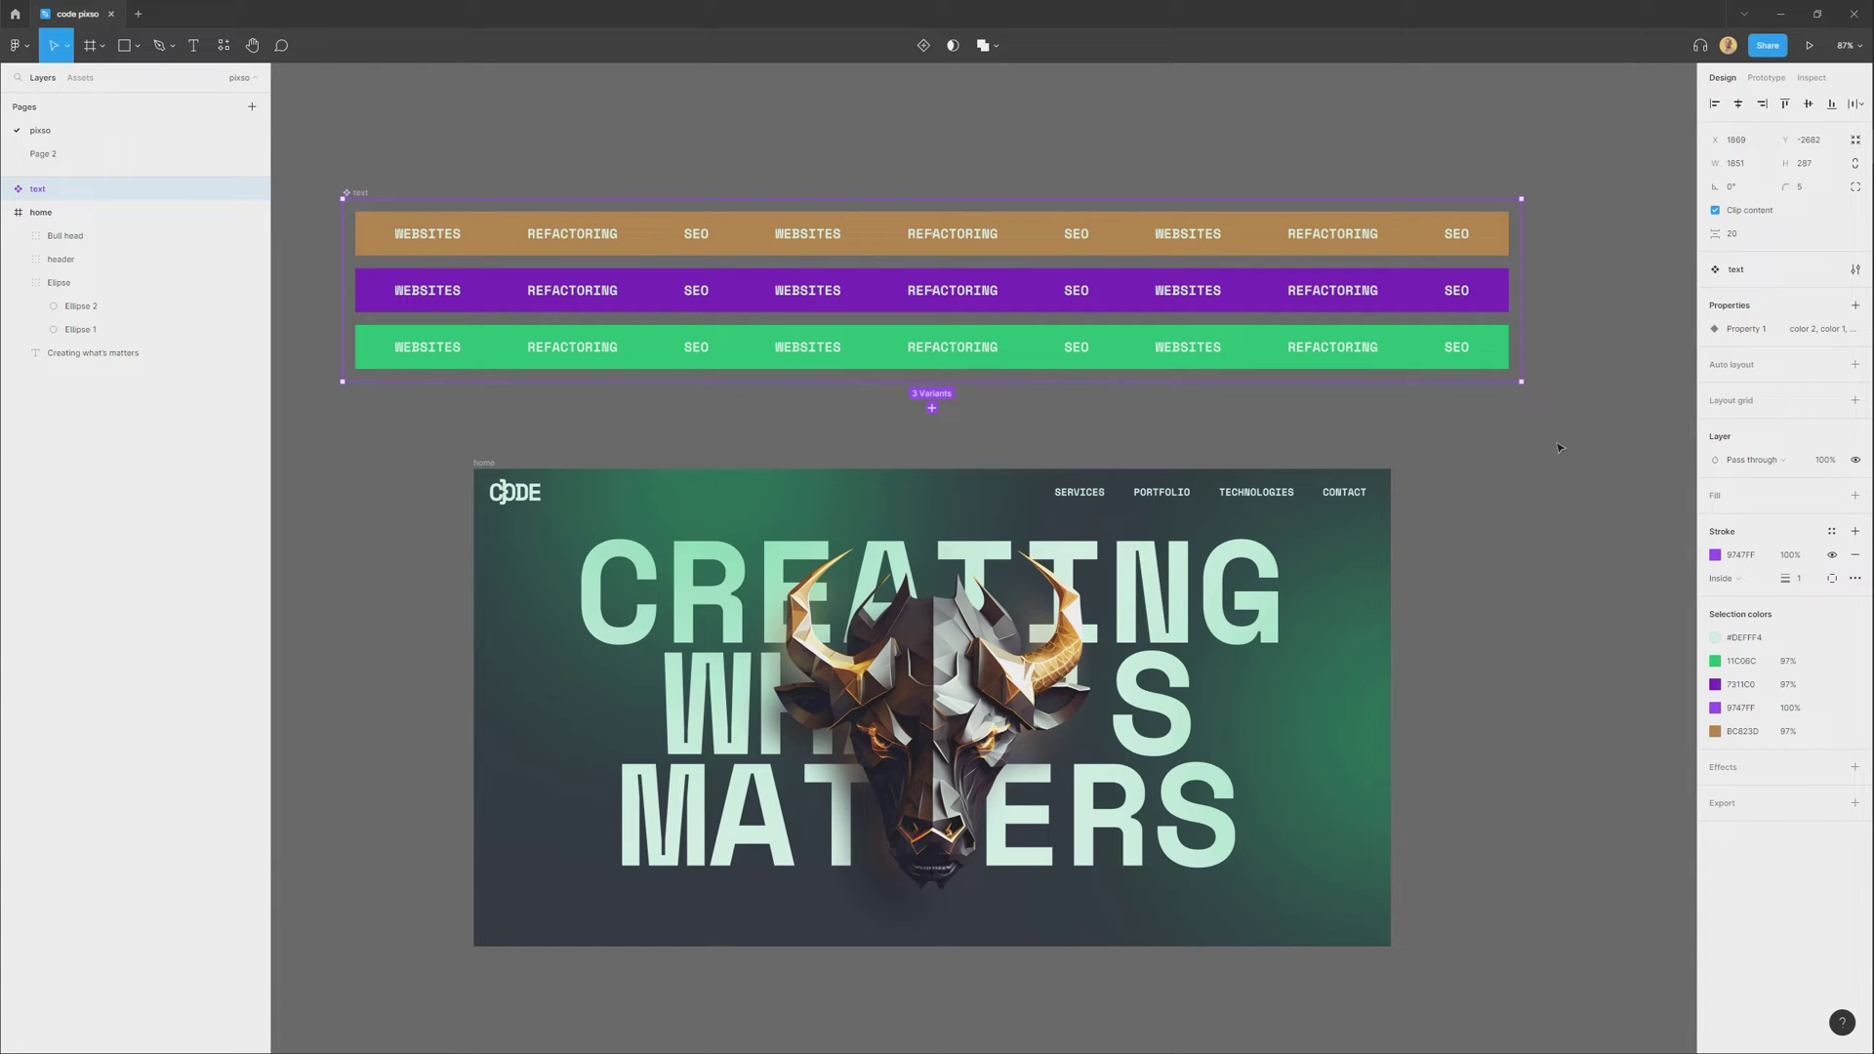
{"action": "double_click", "coordinate": [922, 229]}
{"action": "left_click", "coordinate": [928, 336]}
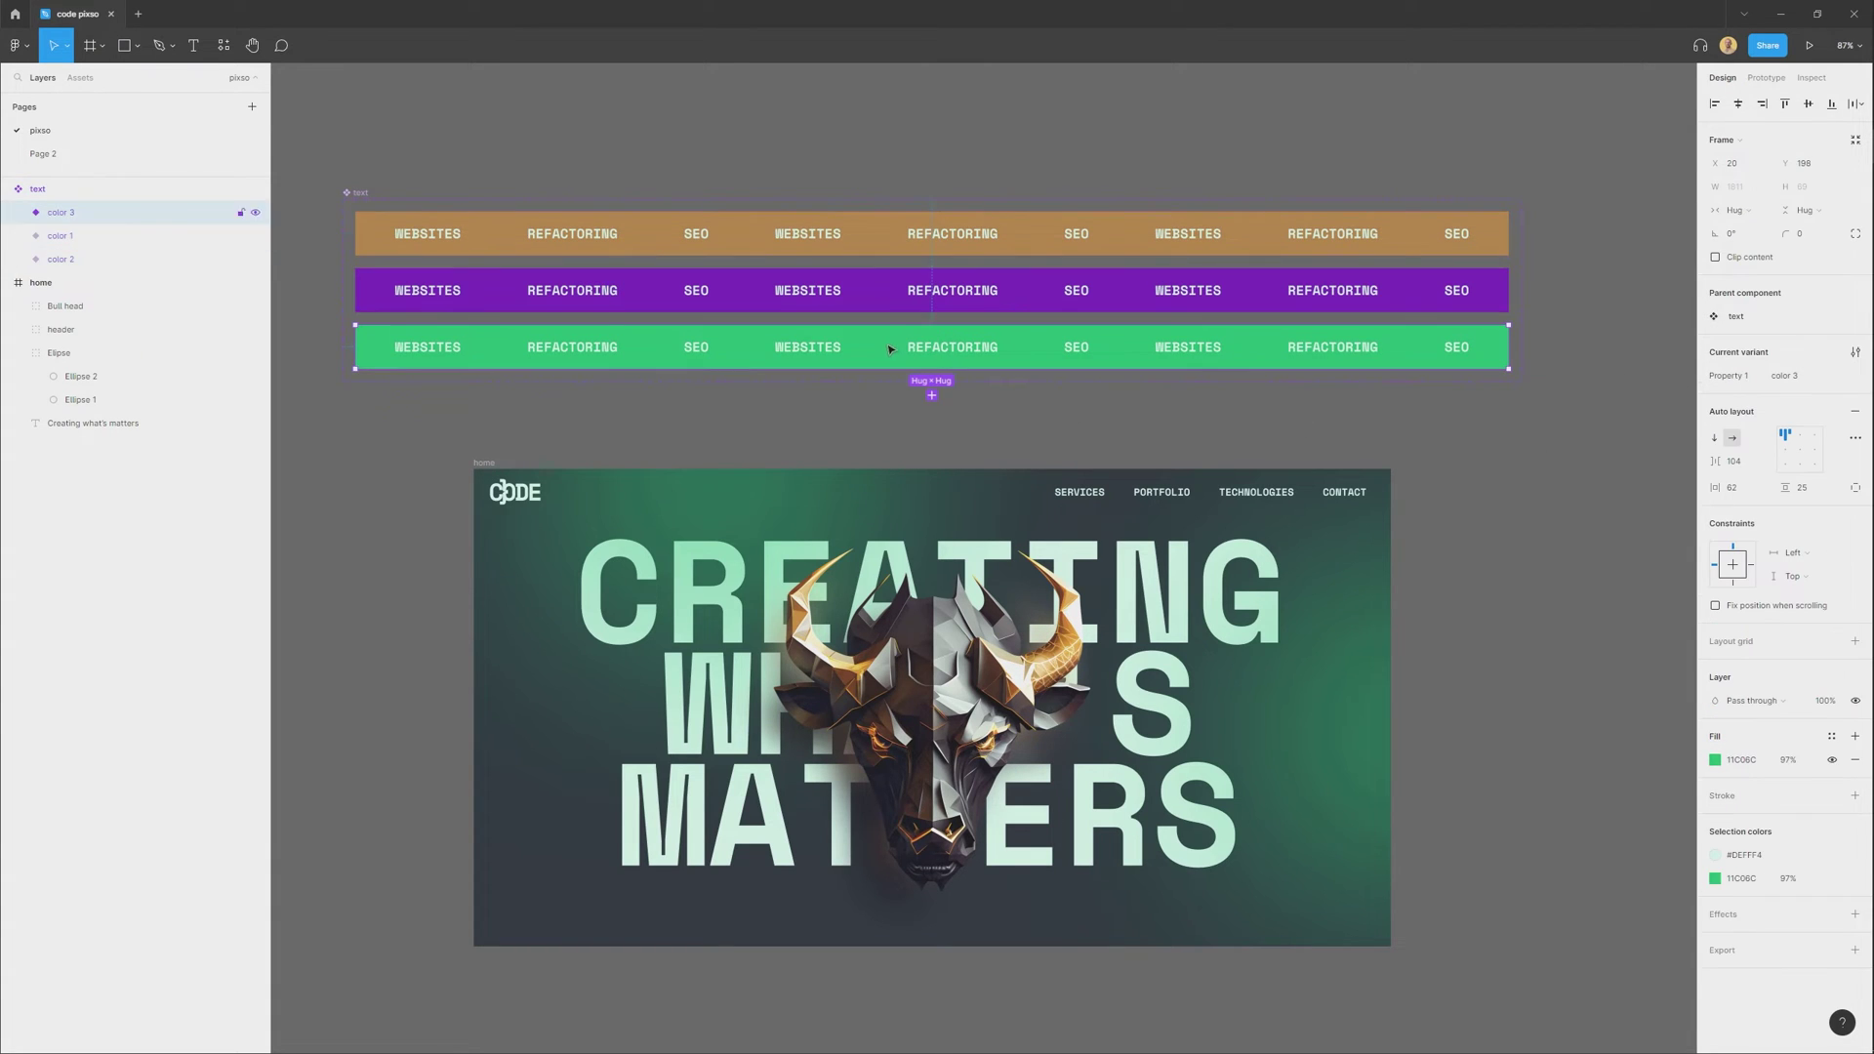
{"action": "left_click", "coordinate": [869, 292]}
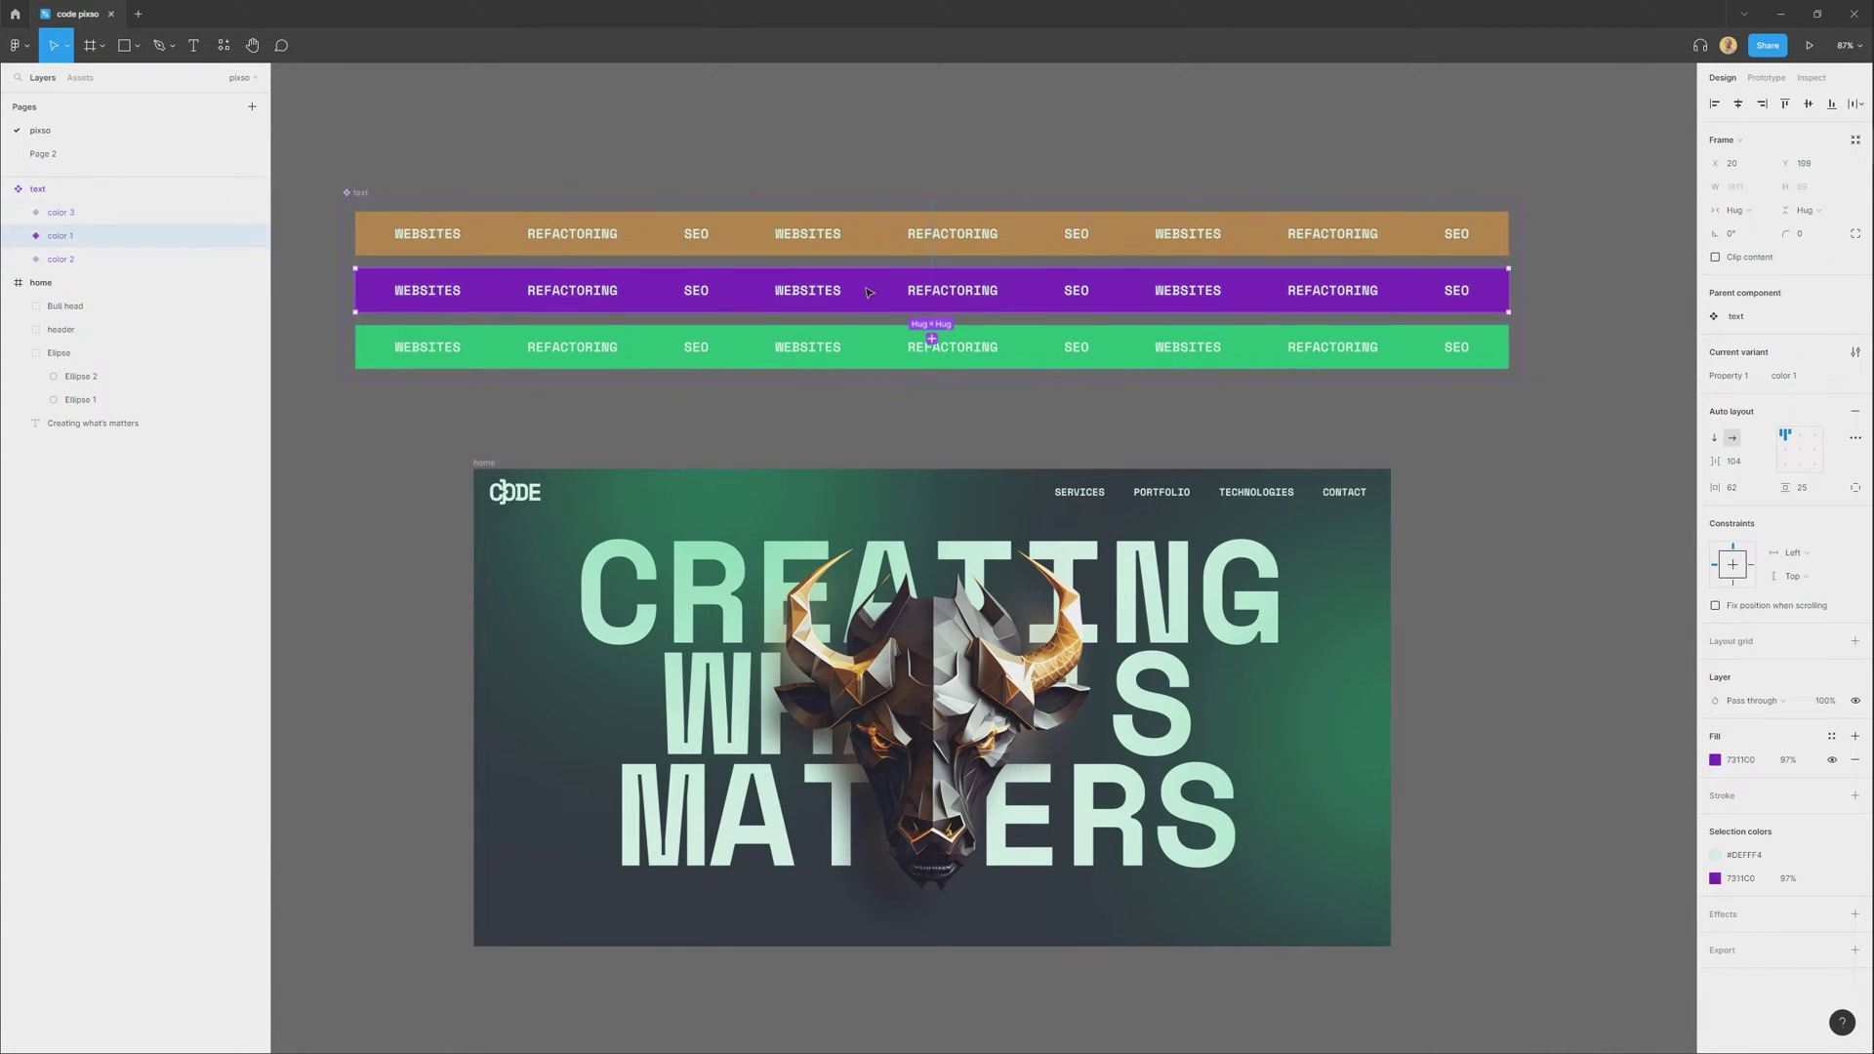
{"action": "left_click", "coordinate": [861, 232]}
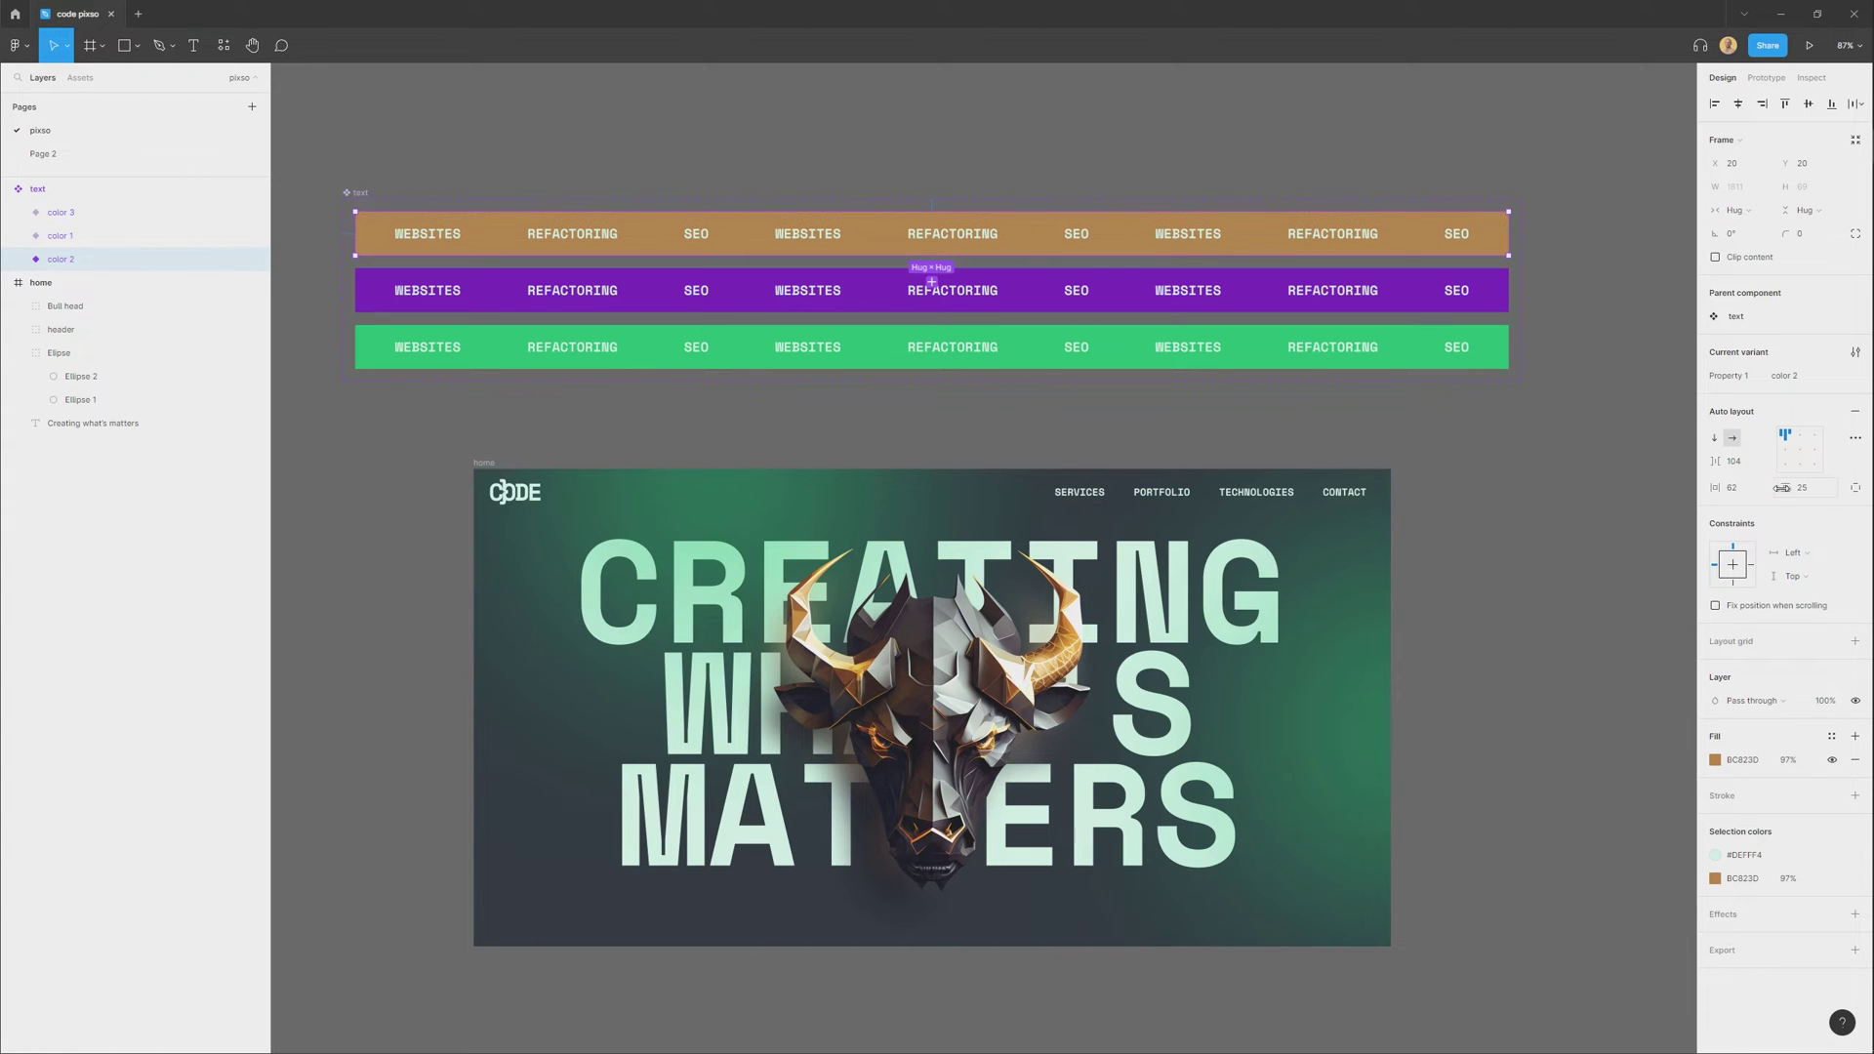
{"action": "left_click_drag", "start_coordinate": [1785, 488], "coordinate": [1838, 502]}
{"action": "key", "text": "ctrl+z"}
{"action": "left_click", "coordinate": [1518, 487]}
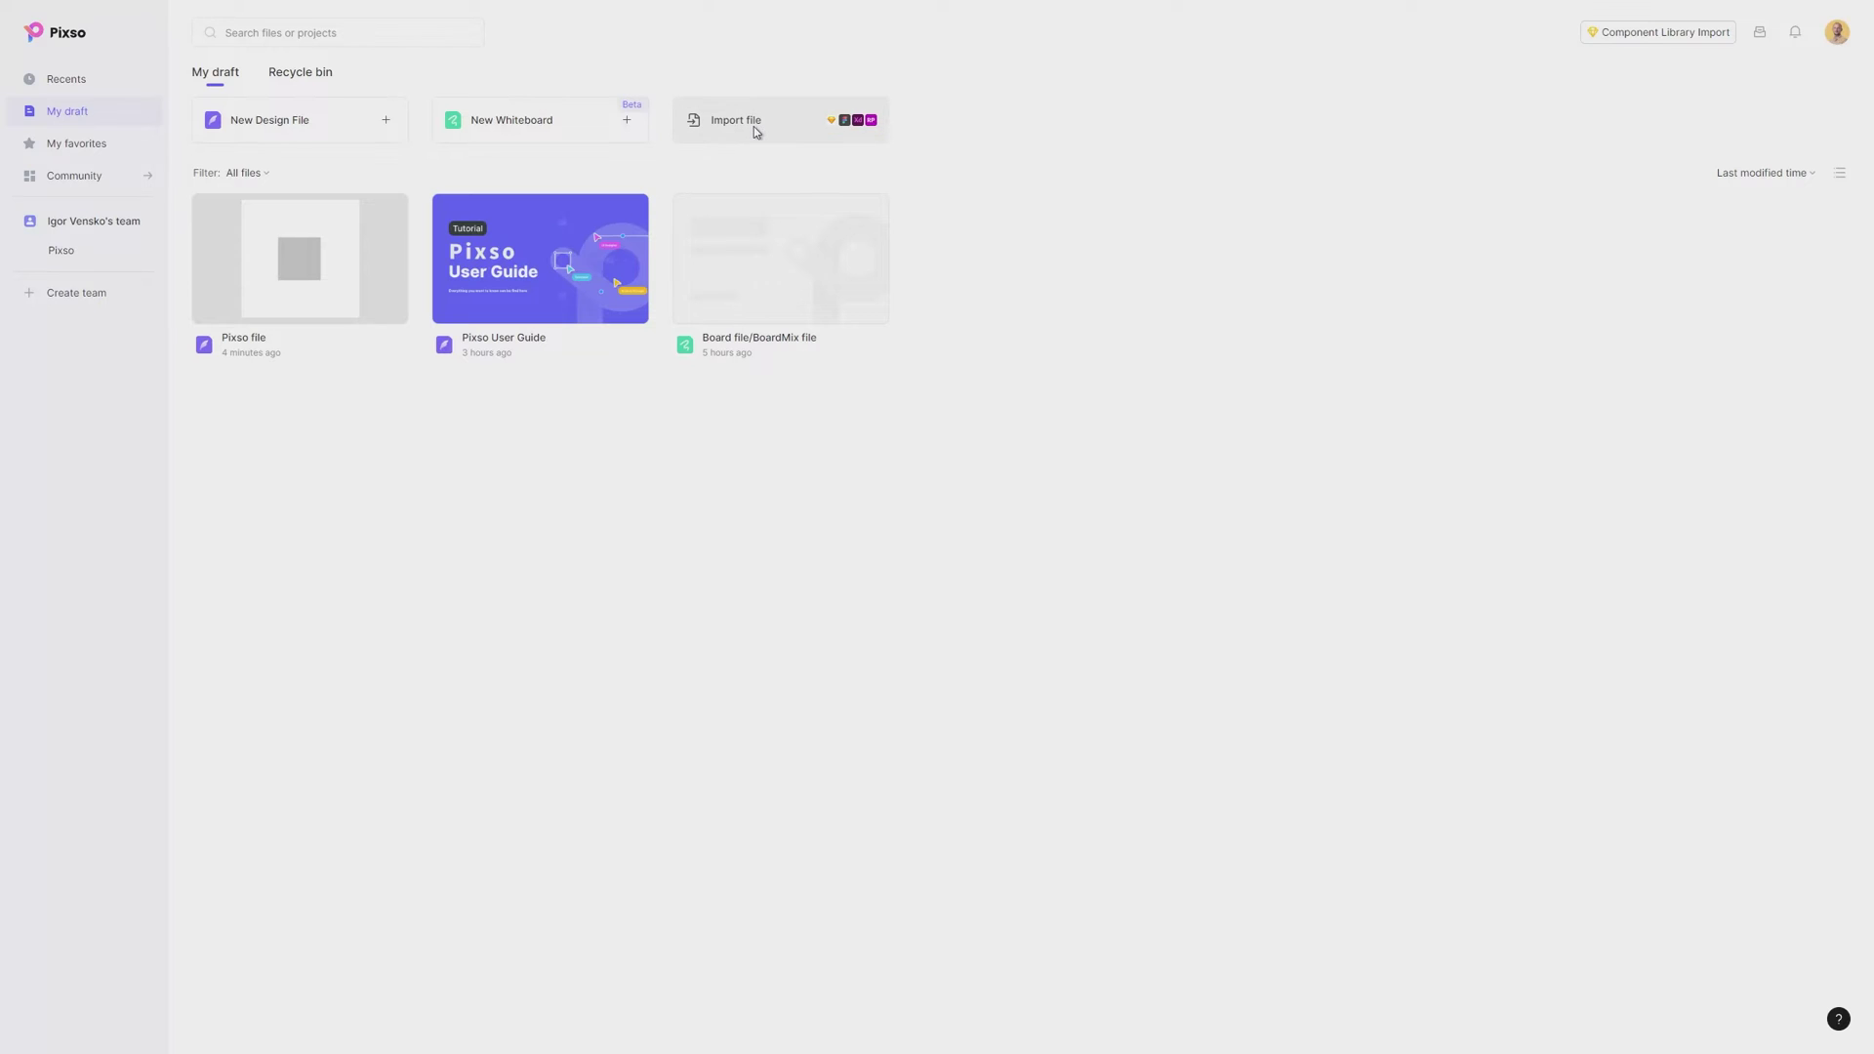
Open the Import Figma file dialog, preview its URL import tab, and return to File import
{"action": "left_click", "coordinate": [754, 126]}
{"action": "left_click", "coordinate": [771, 558]}
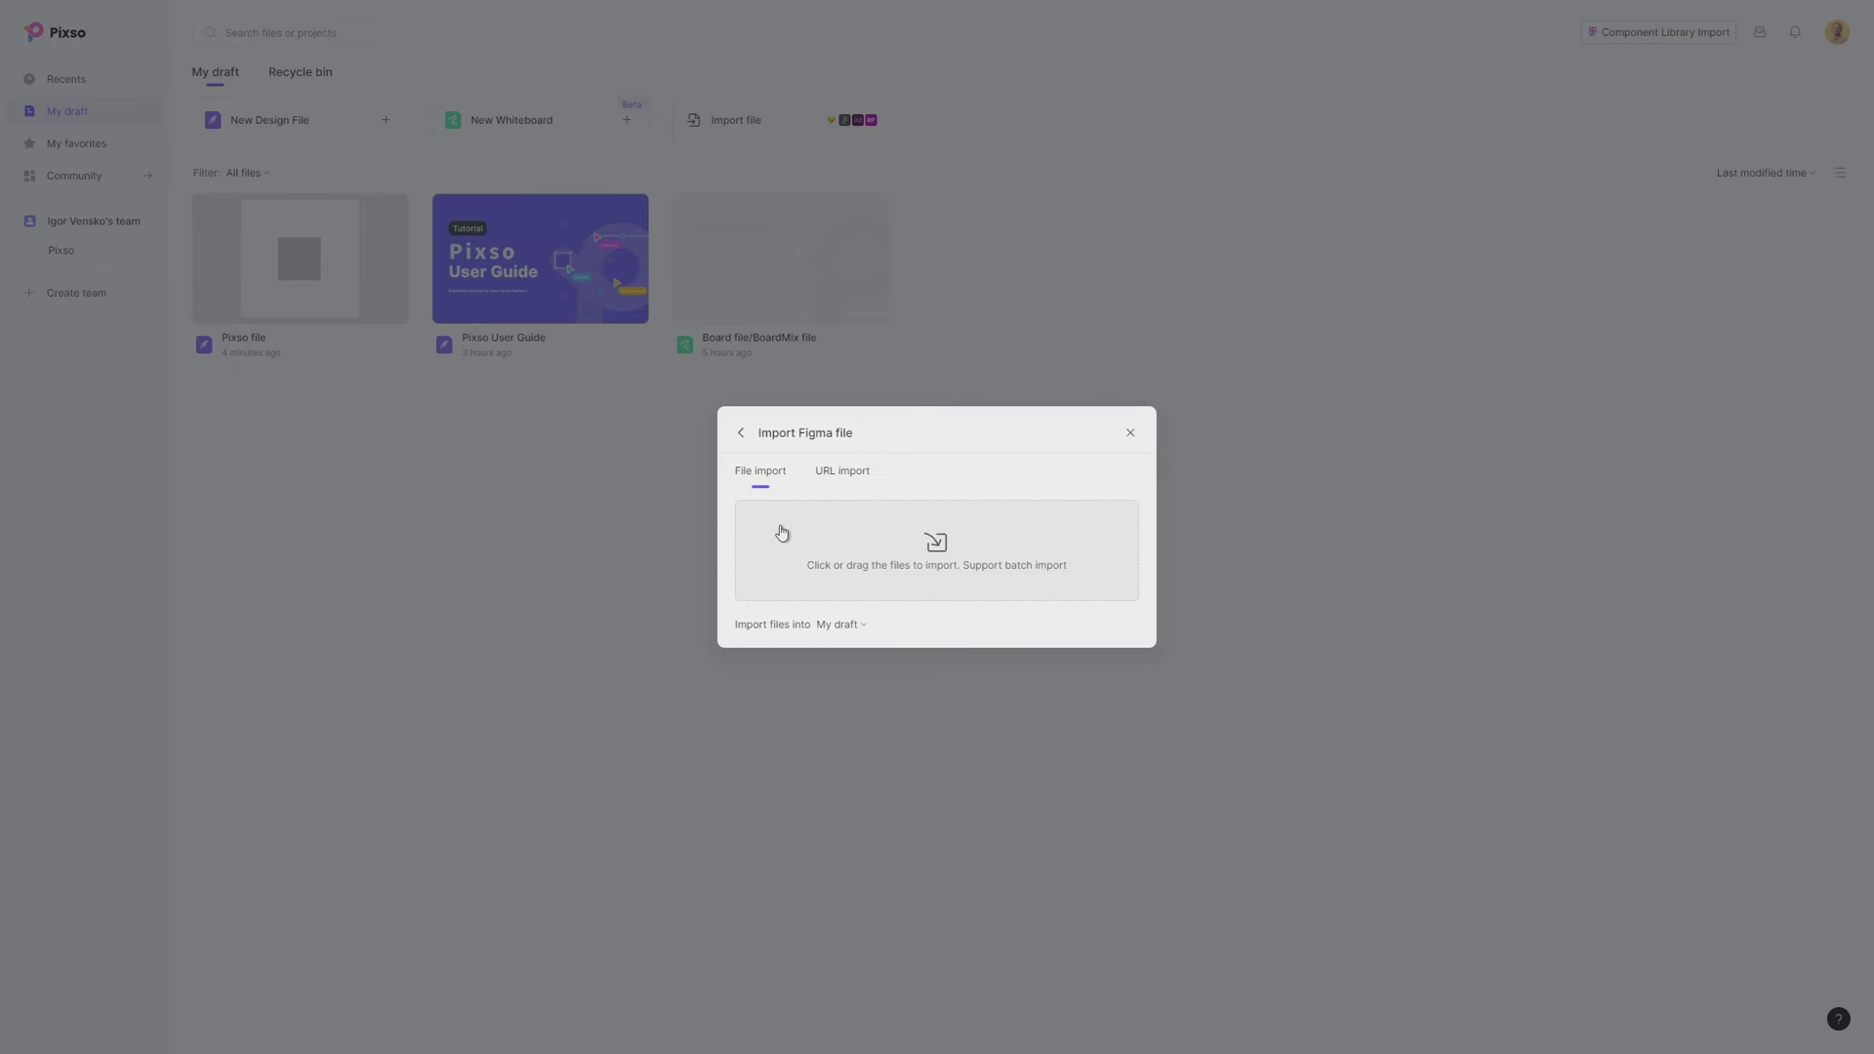
{"action": "left_click", "coordinate": [839, 473]}
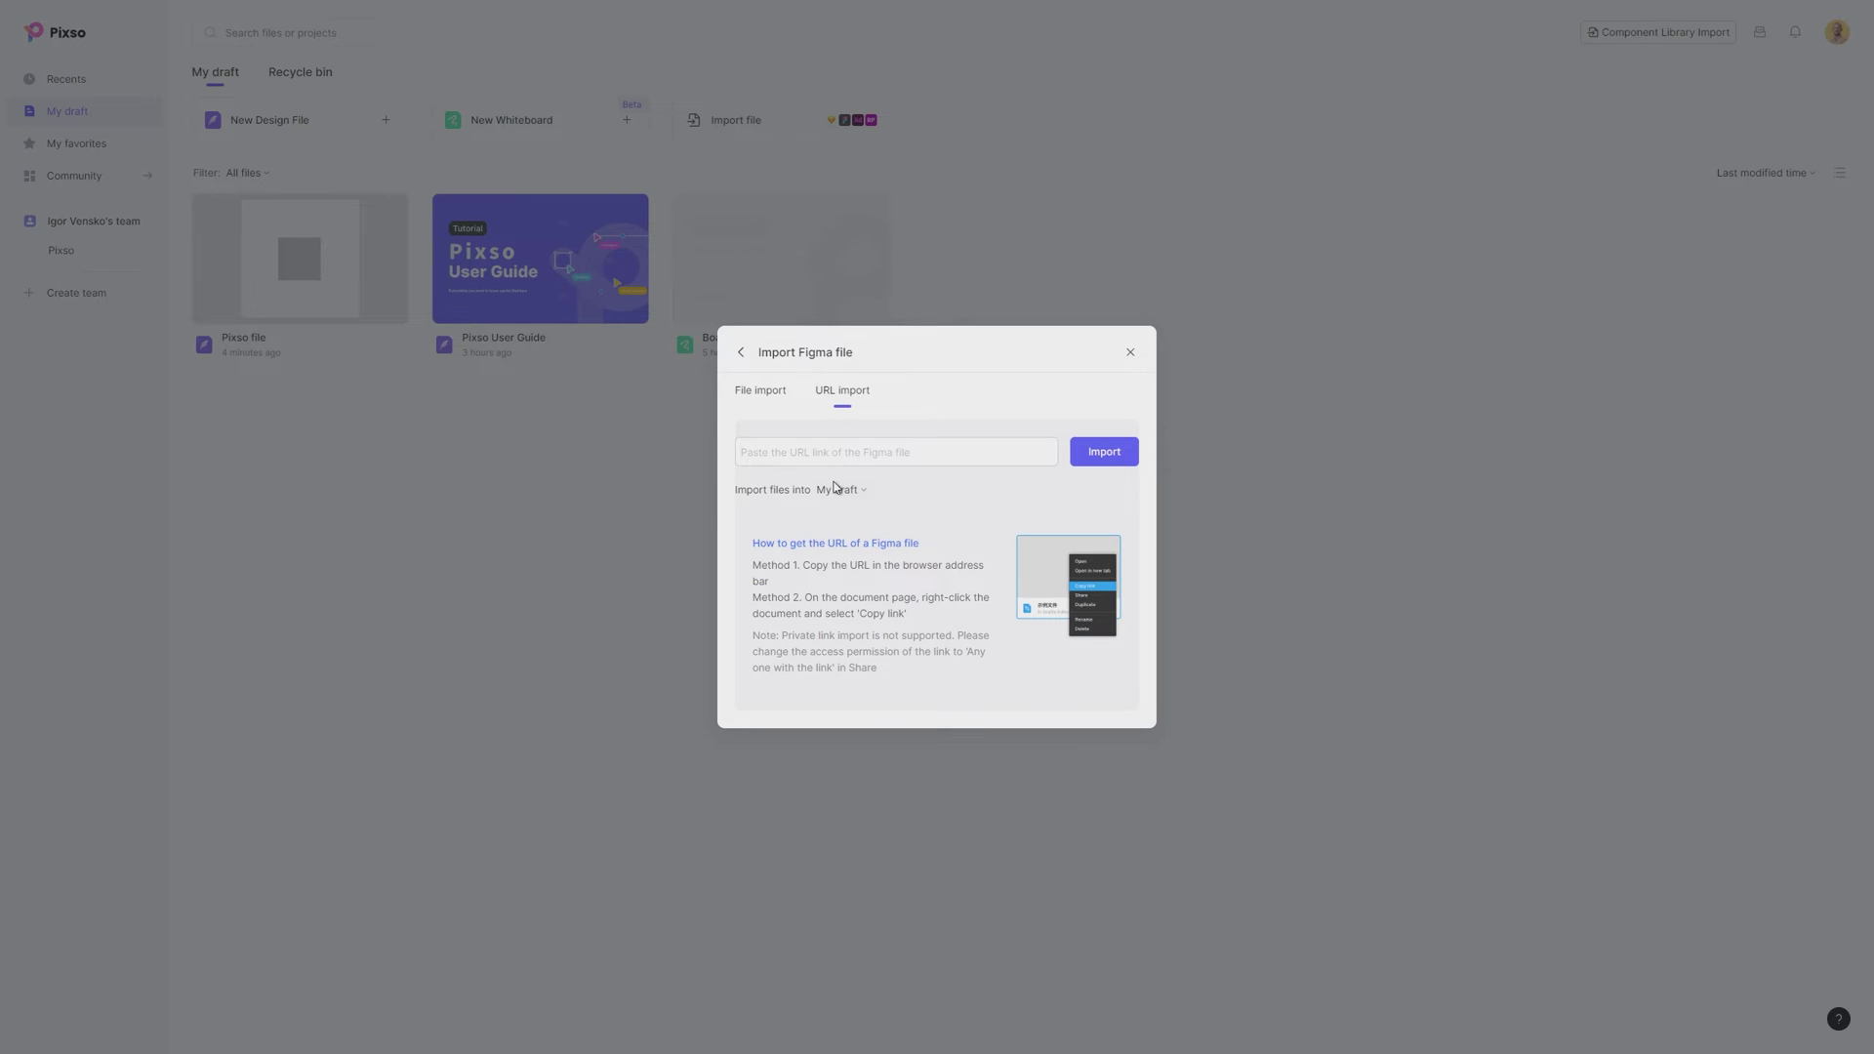
{"action": "left_click", "coordinate": [751, 393]}
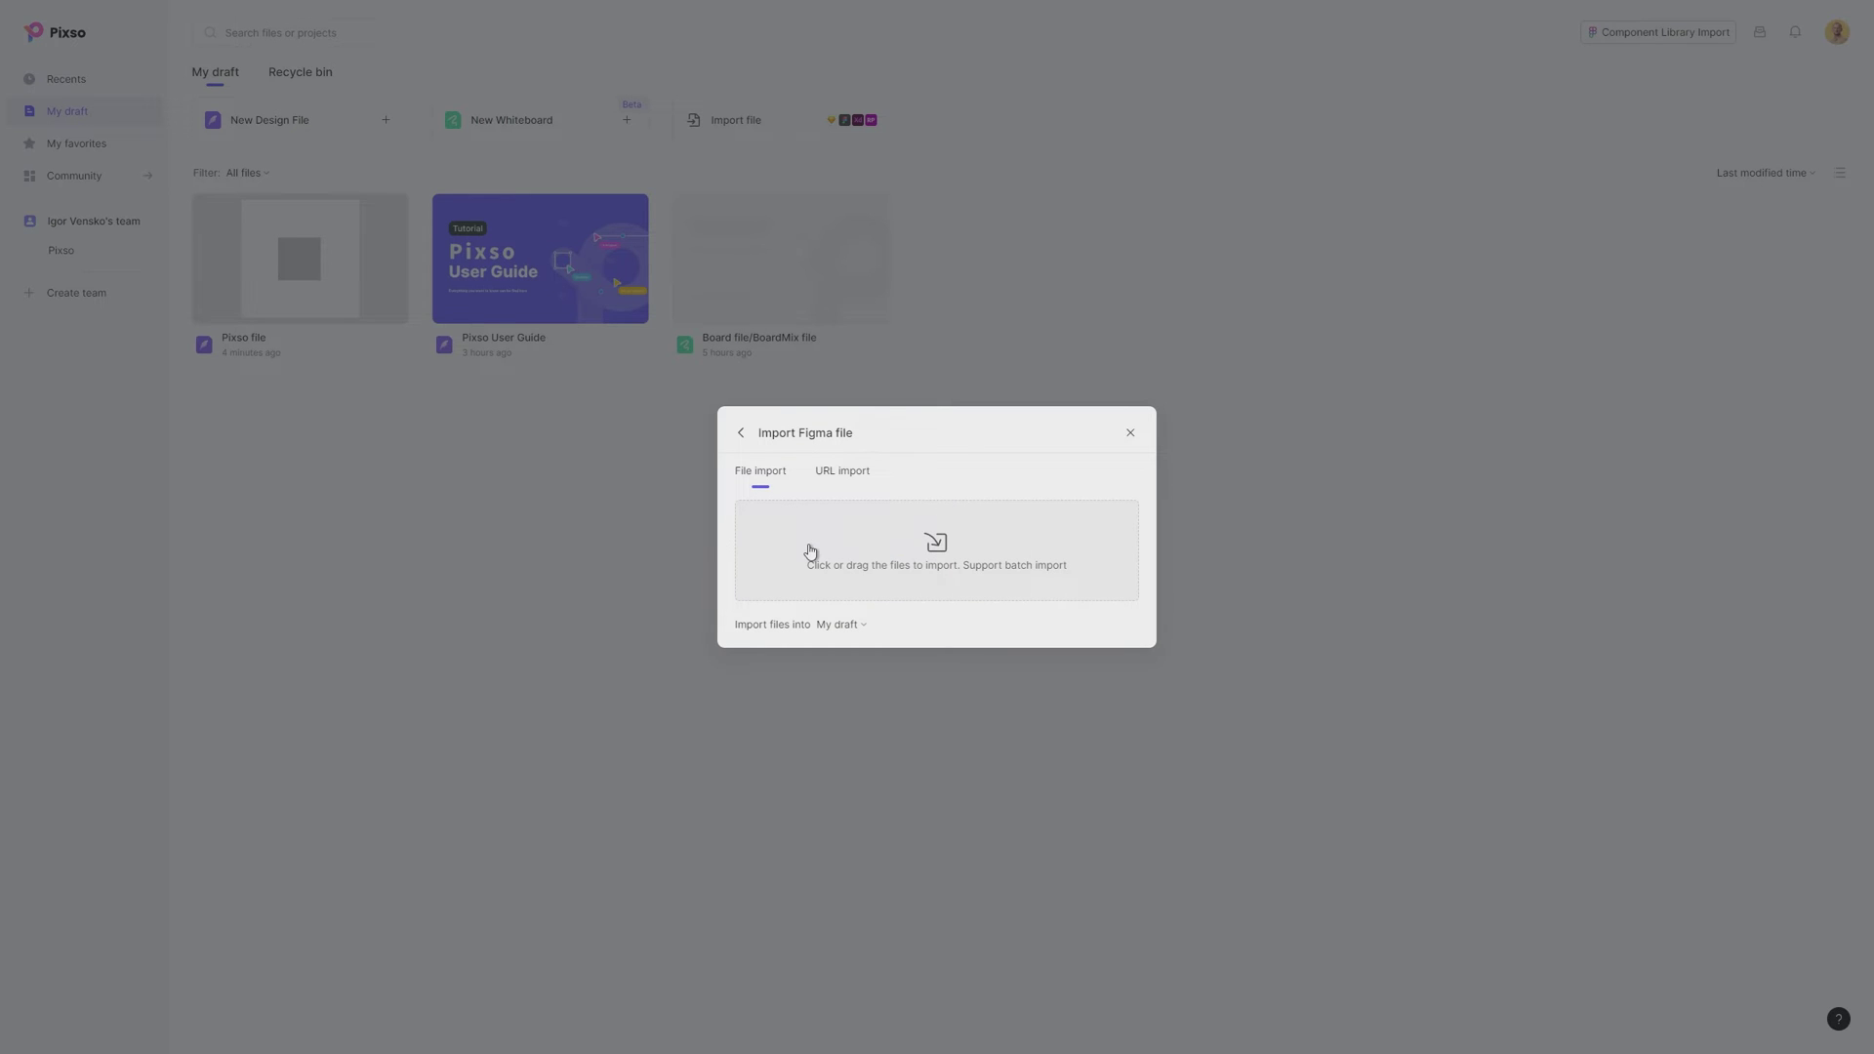
{"action": "key", "text": "alt+Tab"}
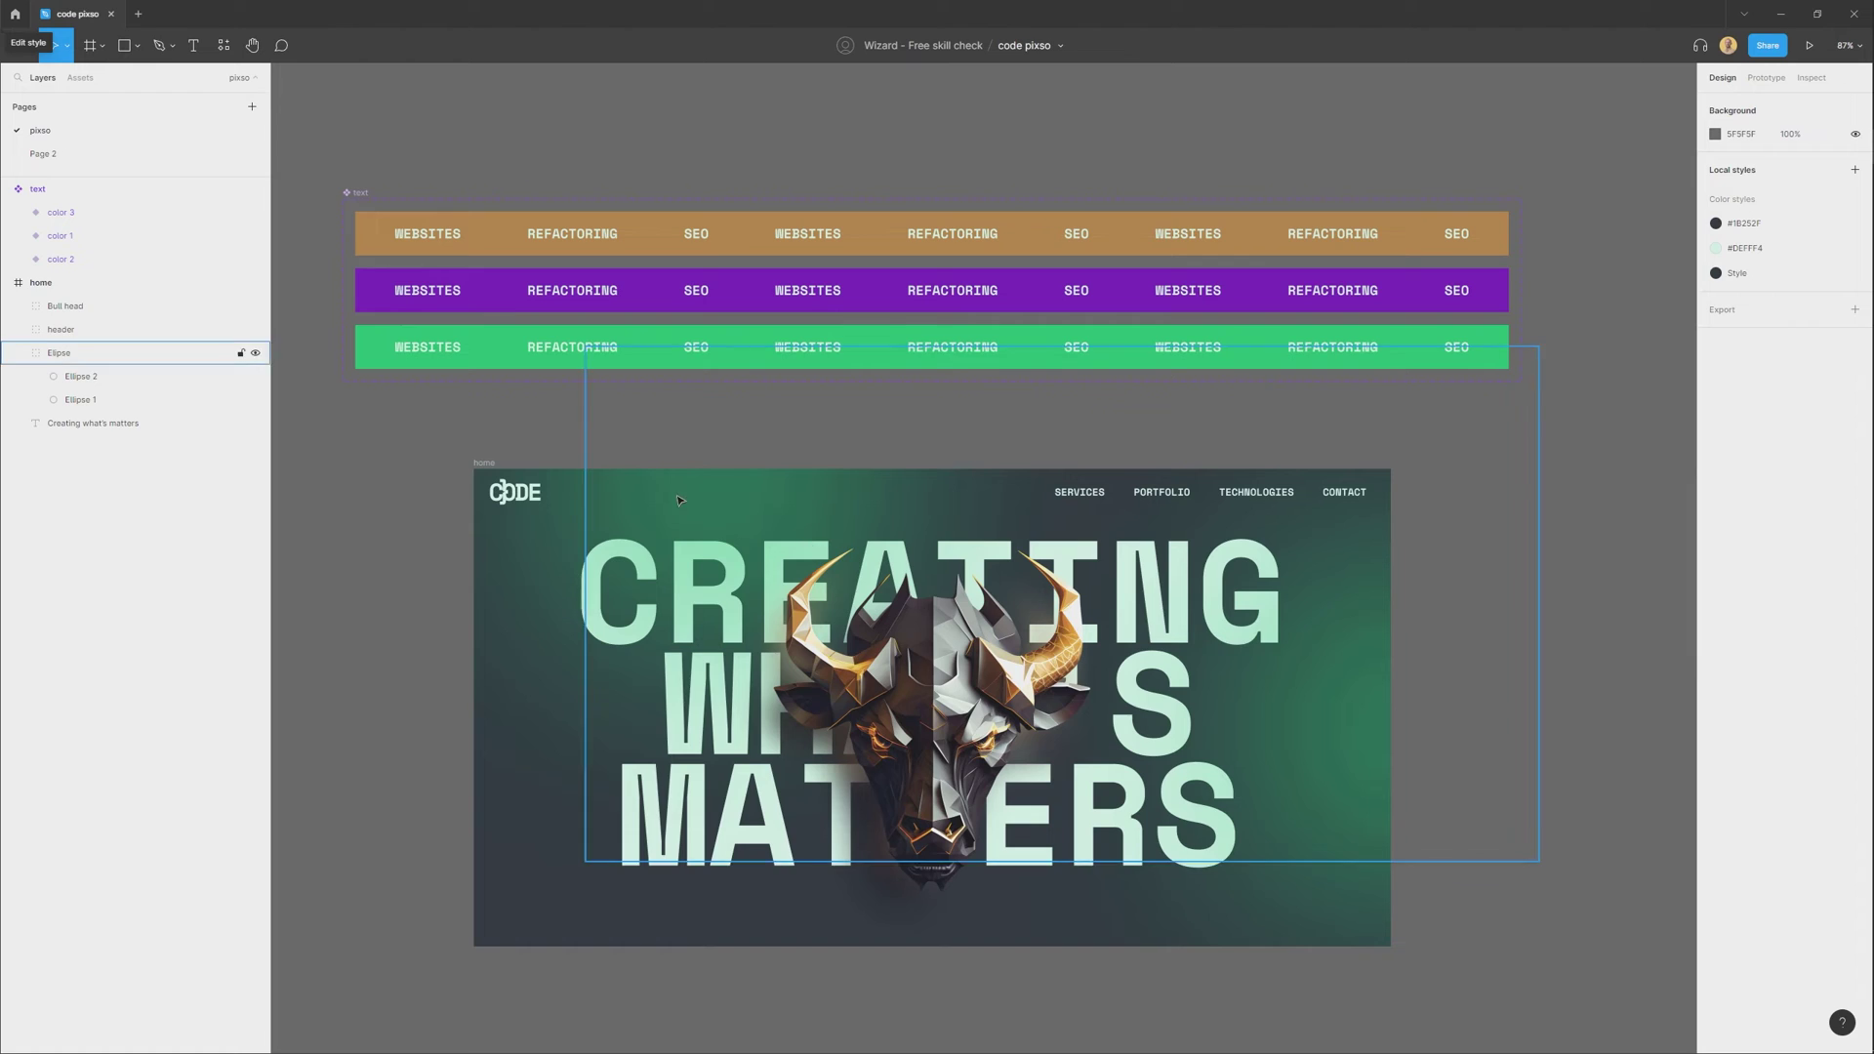
Save a local .fig copy of code pixso via Figma's File > Save local copy
{"action": "left_click", "coordinate": [19, 45]}
{"action": "mouse_move", "coordinate": [119, 119]}
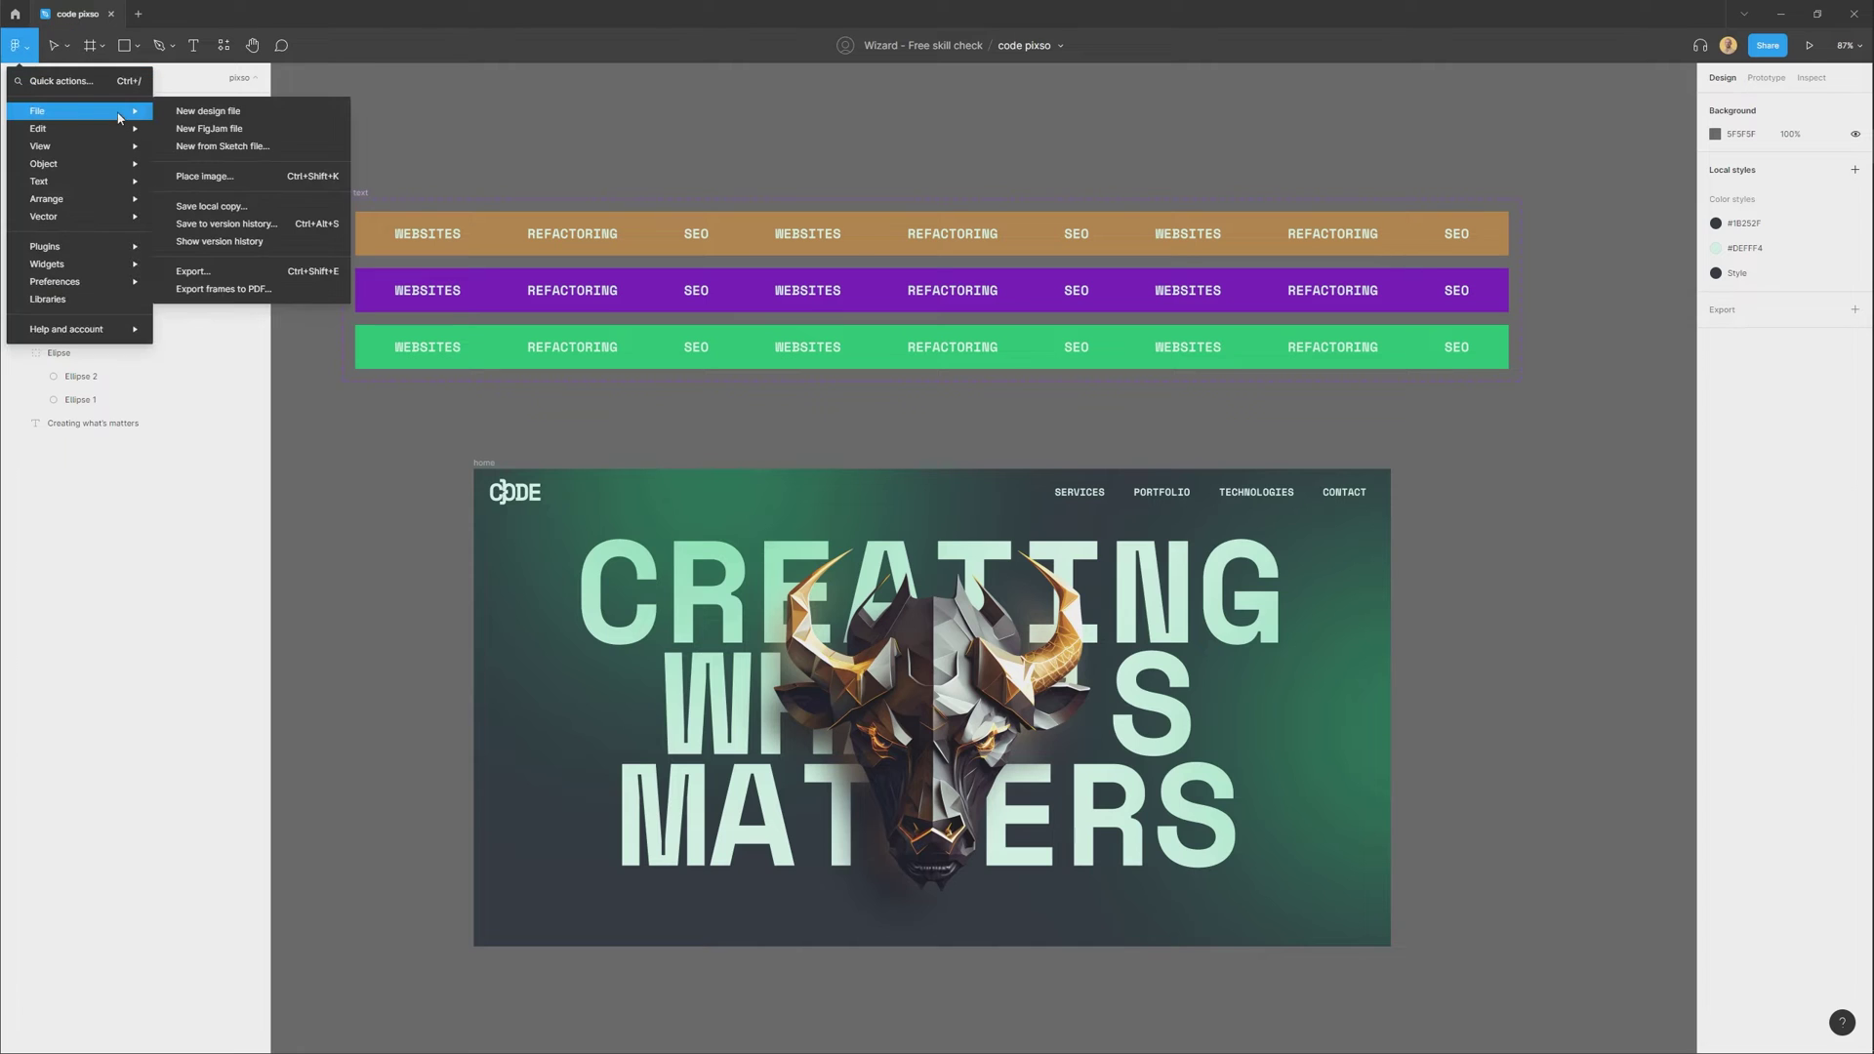
{"action": "left_click", "coordinate": [244, 206]}
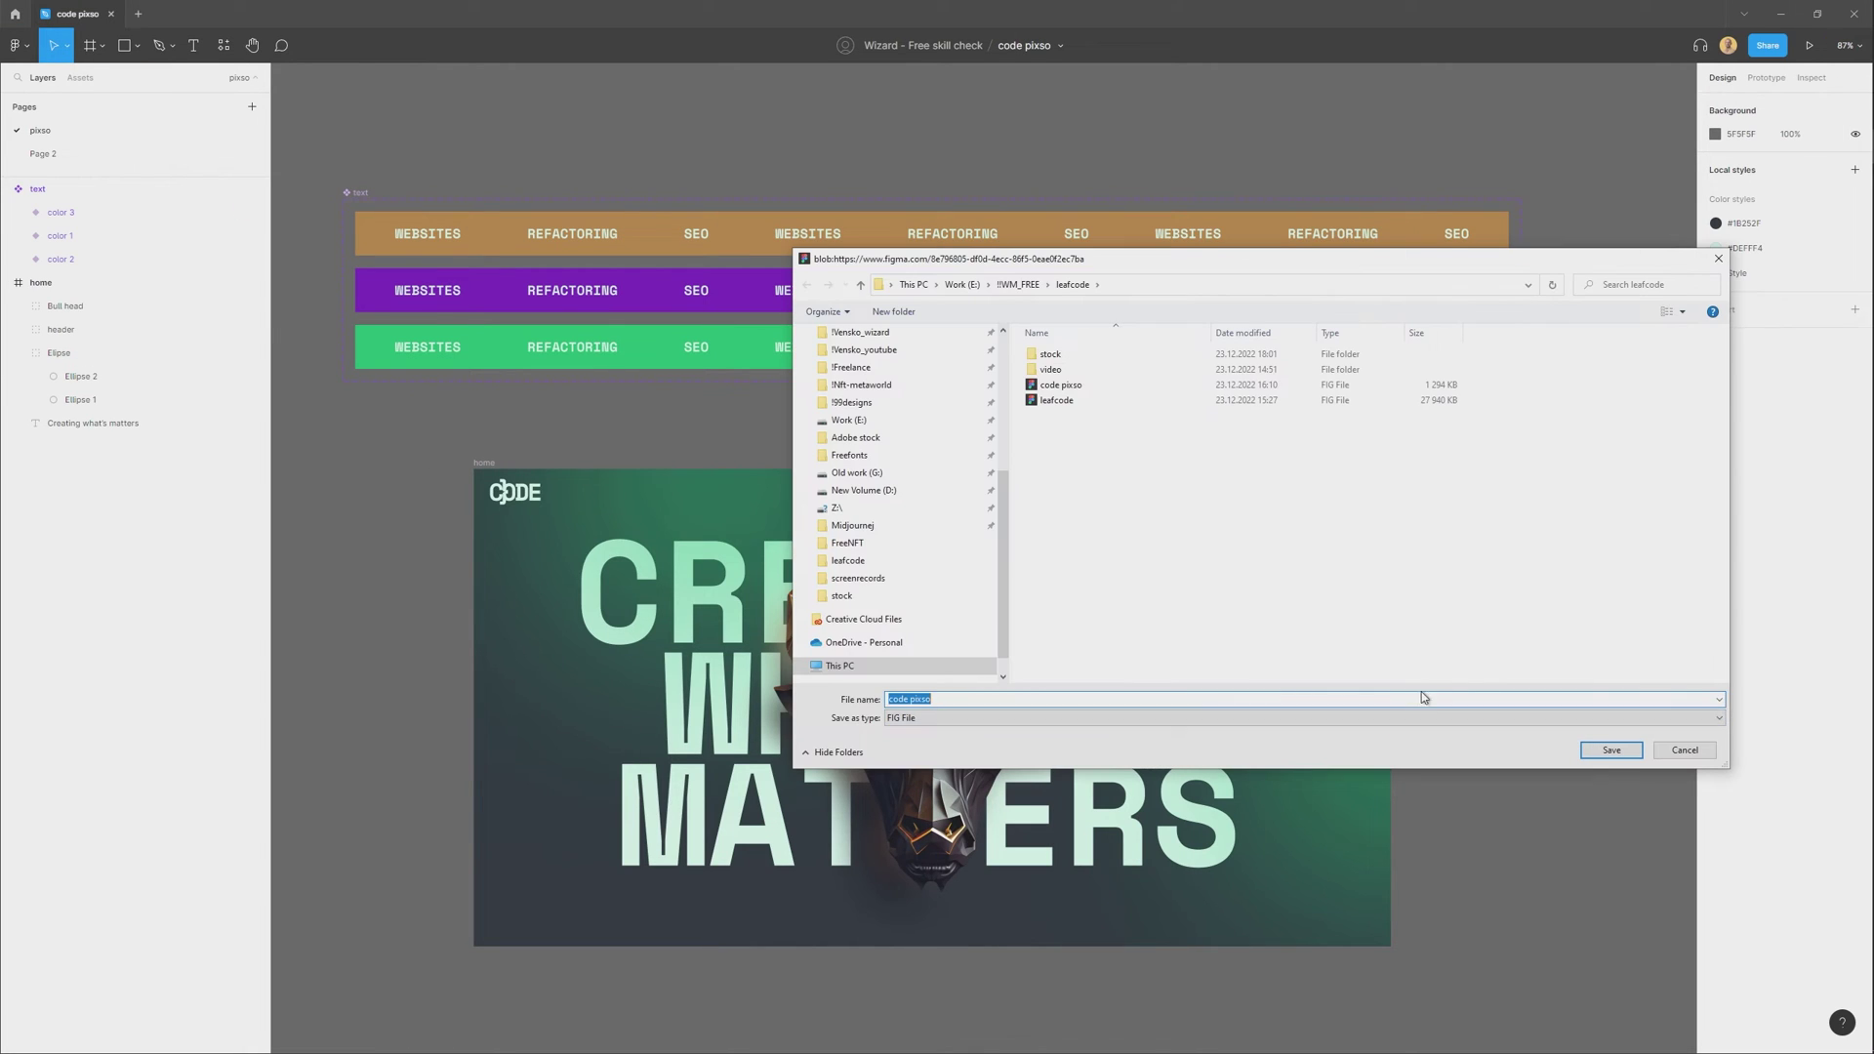
{"action": "left_click", "coordinate": [1604, 750]}
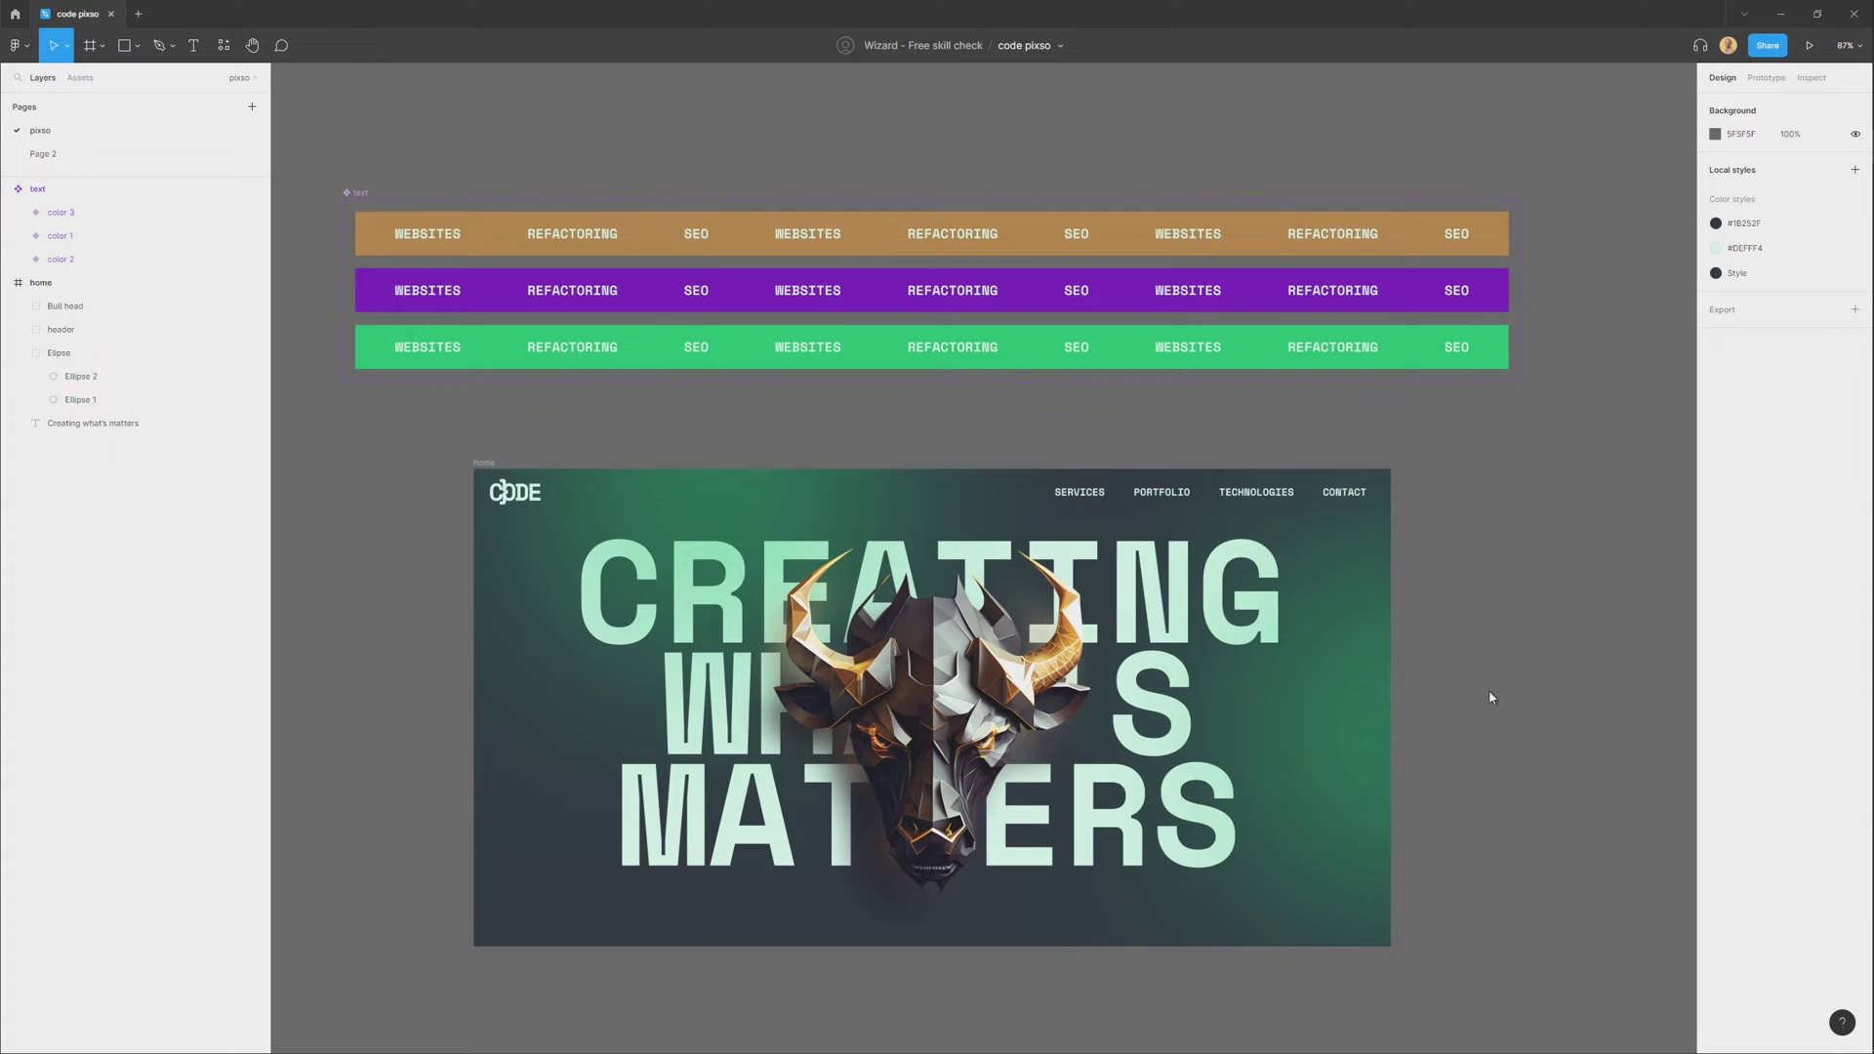
{"action": "key", "text": "alt+Tab"}
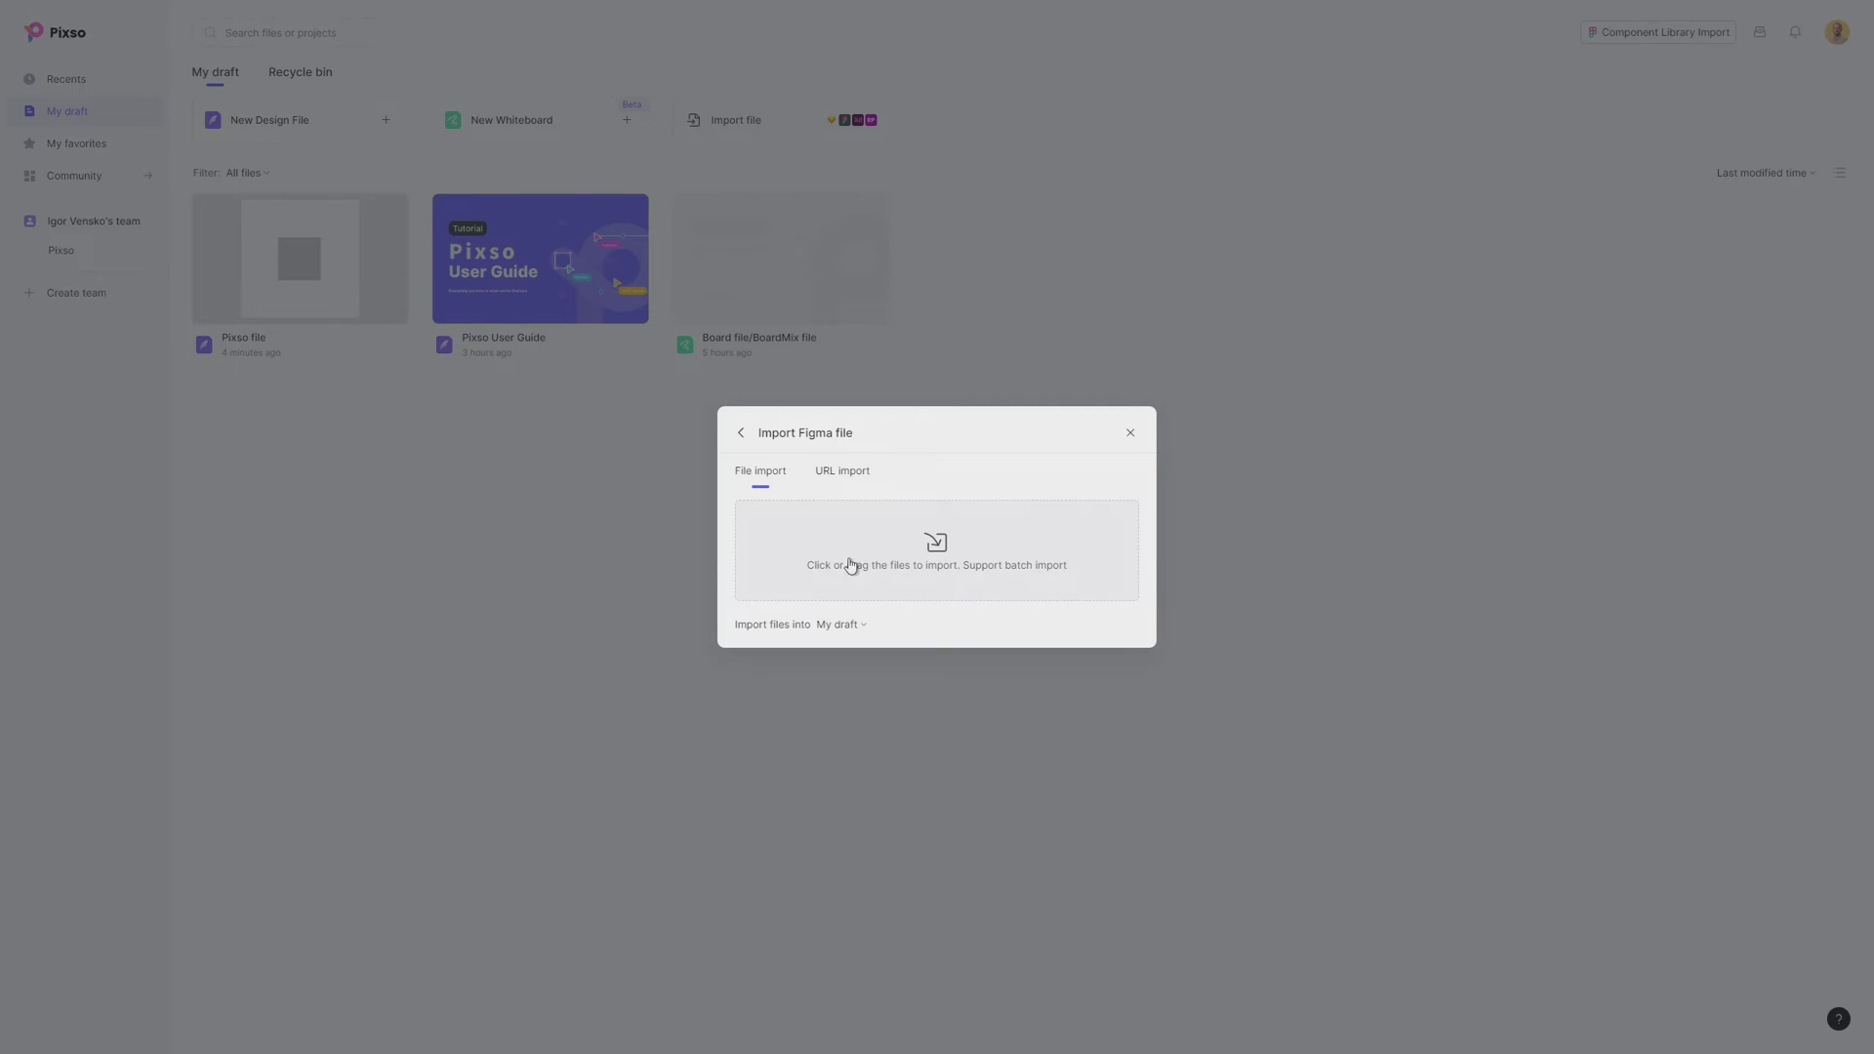
Import the code pixso .fig file into Pixso and complete the import
{"action": "left_click", "coordinate": [852, 566]}
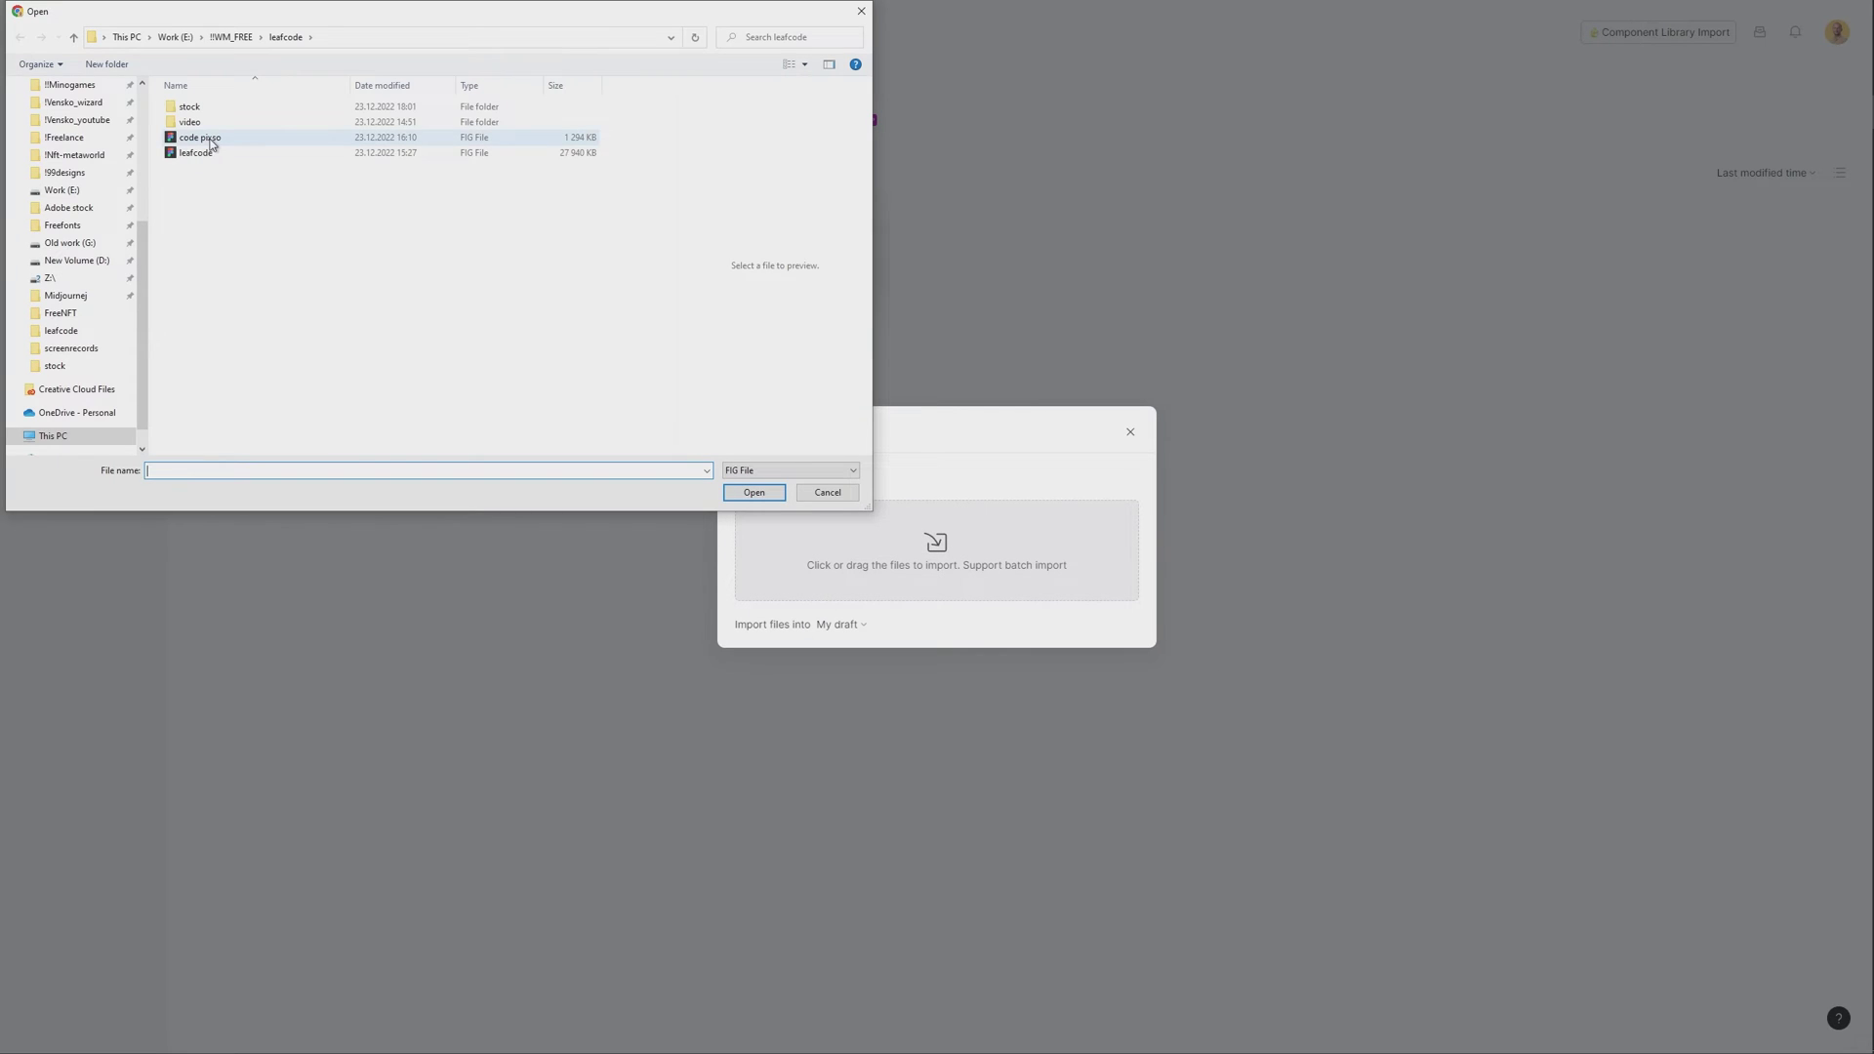
{"action": "double_click", "coordinate": [211, 143]}
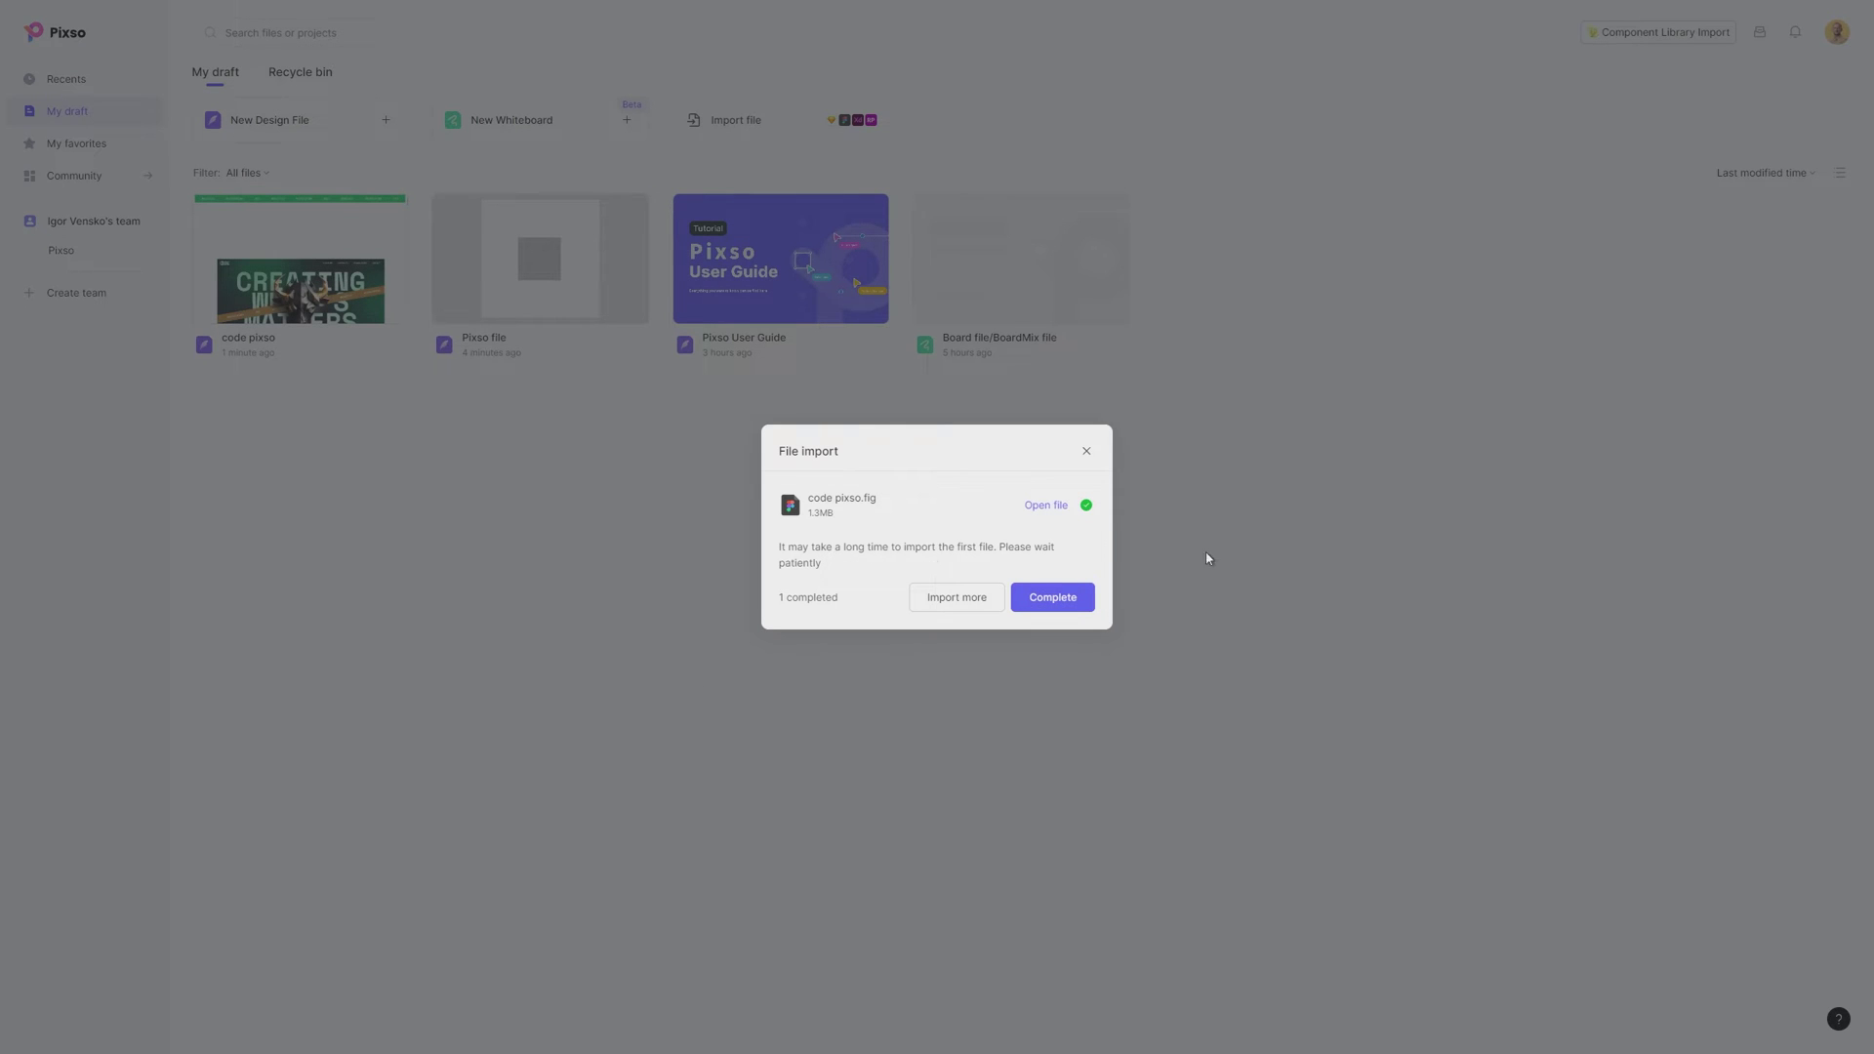
{"action": "left_click", "coordinate": [1064, 602]}
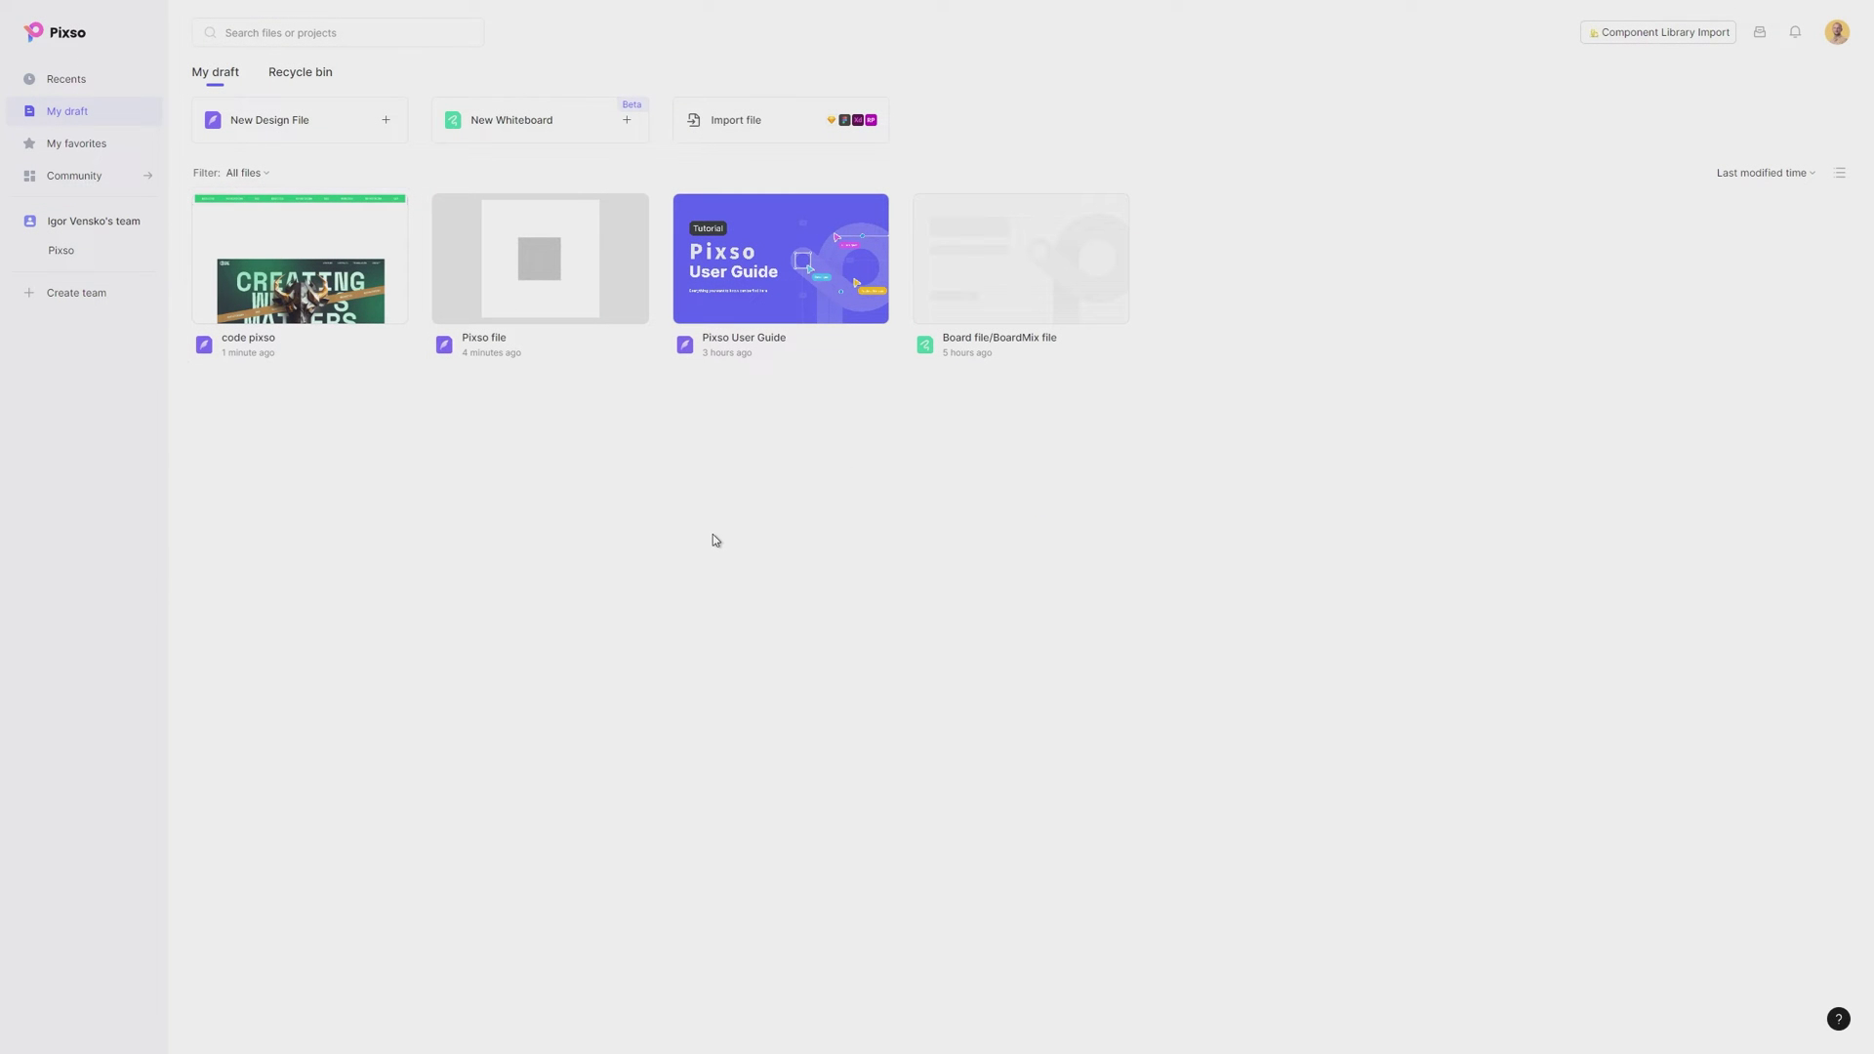
Copy code pixso's share link with 'Anyone with the link' access, then close the Share dialog
{"action": "left_click", "coordinate": [758, 120]}
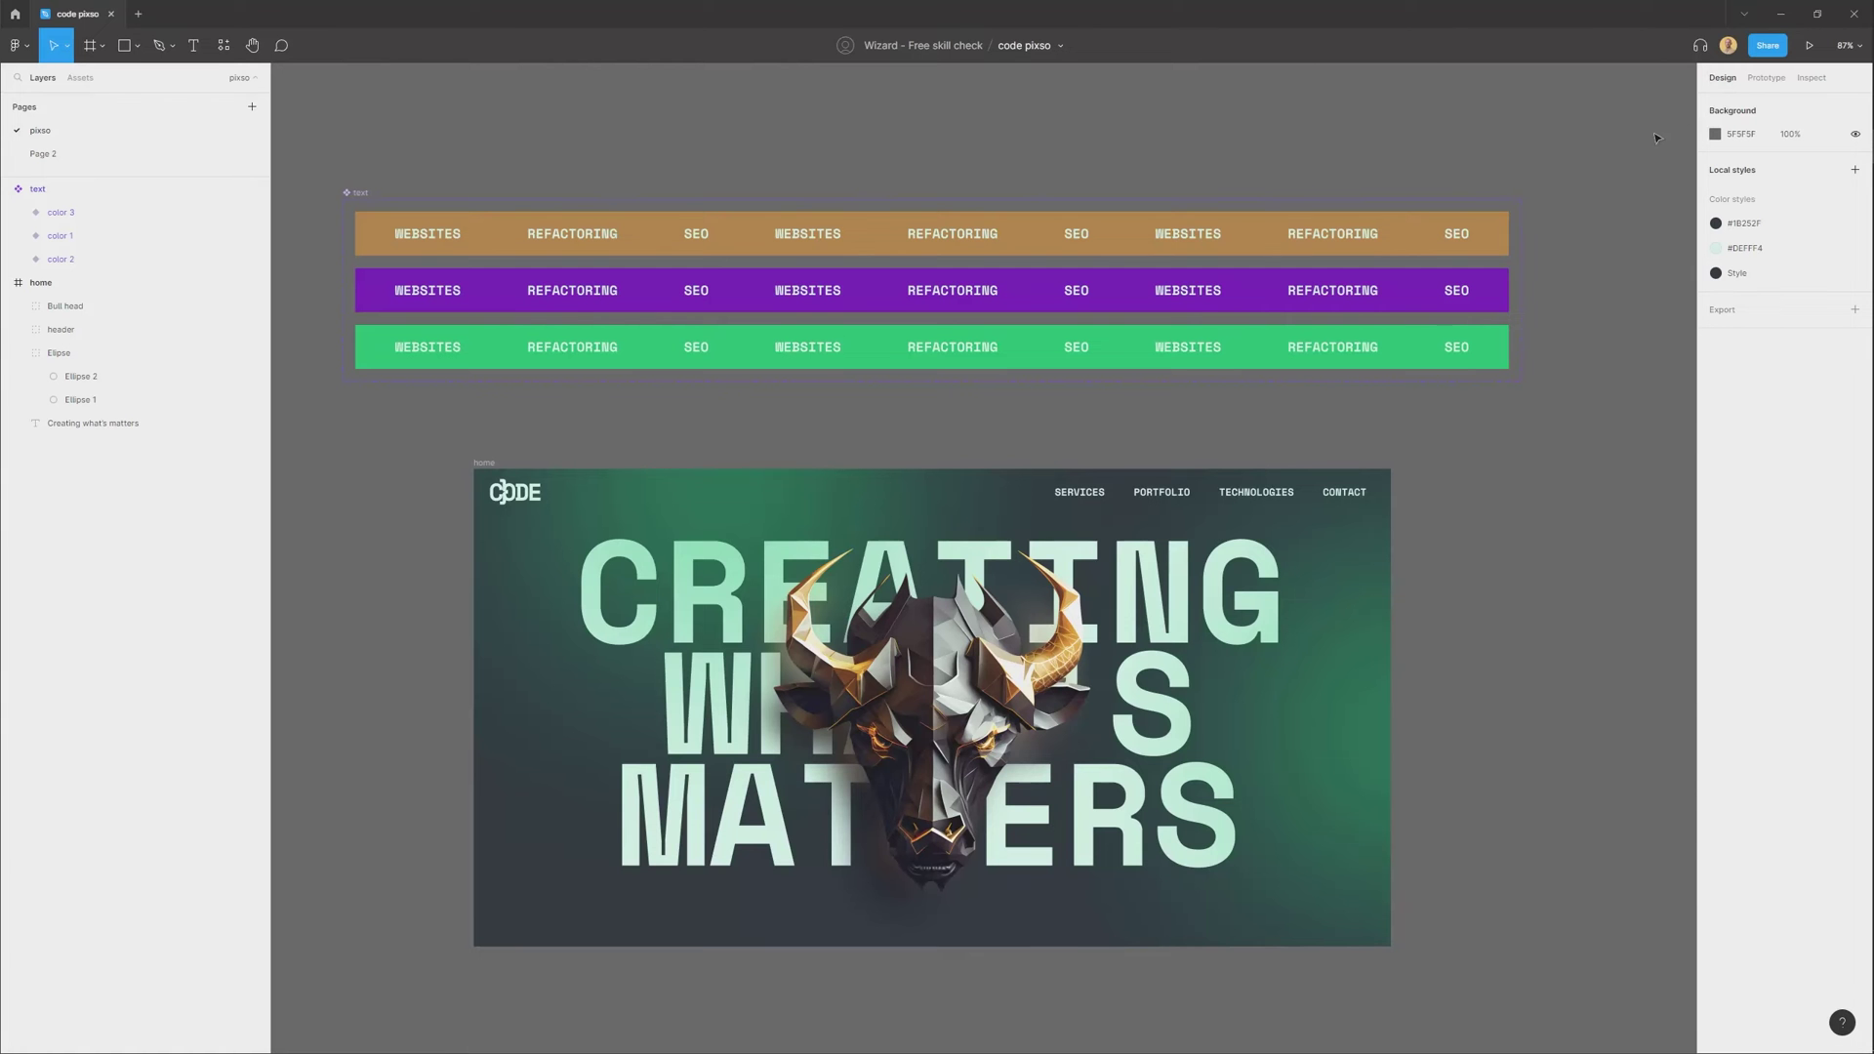
{"action": "left_click", "coordinate": [1768, 44]}
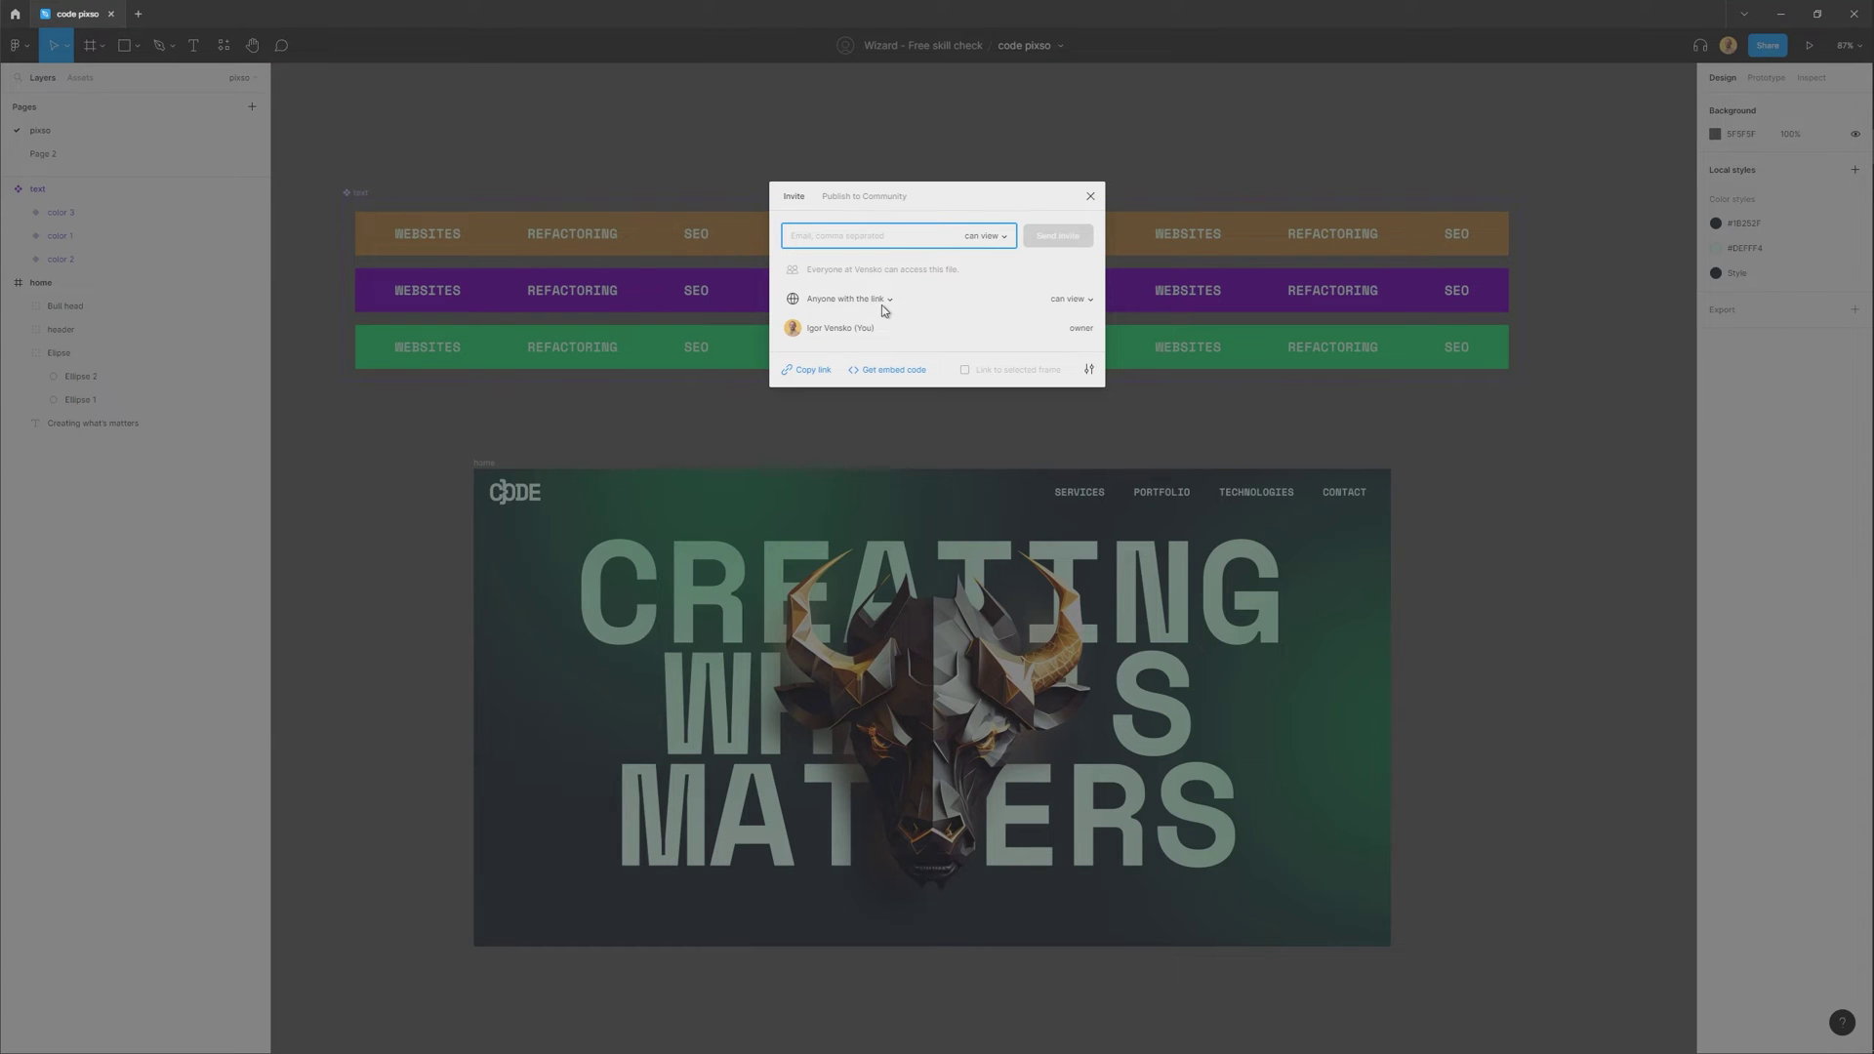
{"action": "left_click", "coordinate": [886, 302]}
{"action": "left_click", "coordinate": [913, 306]}
{"action": "left_click", "coordinate": [809, 372]}
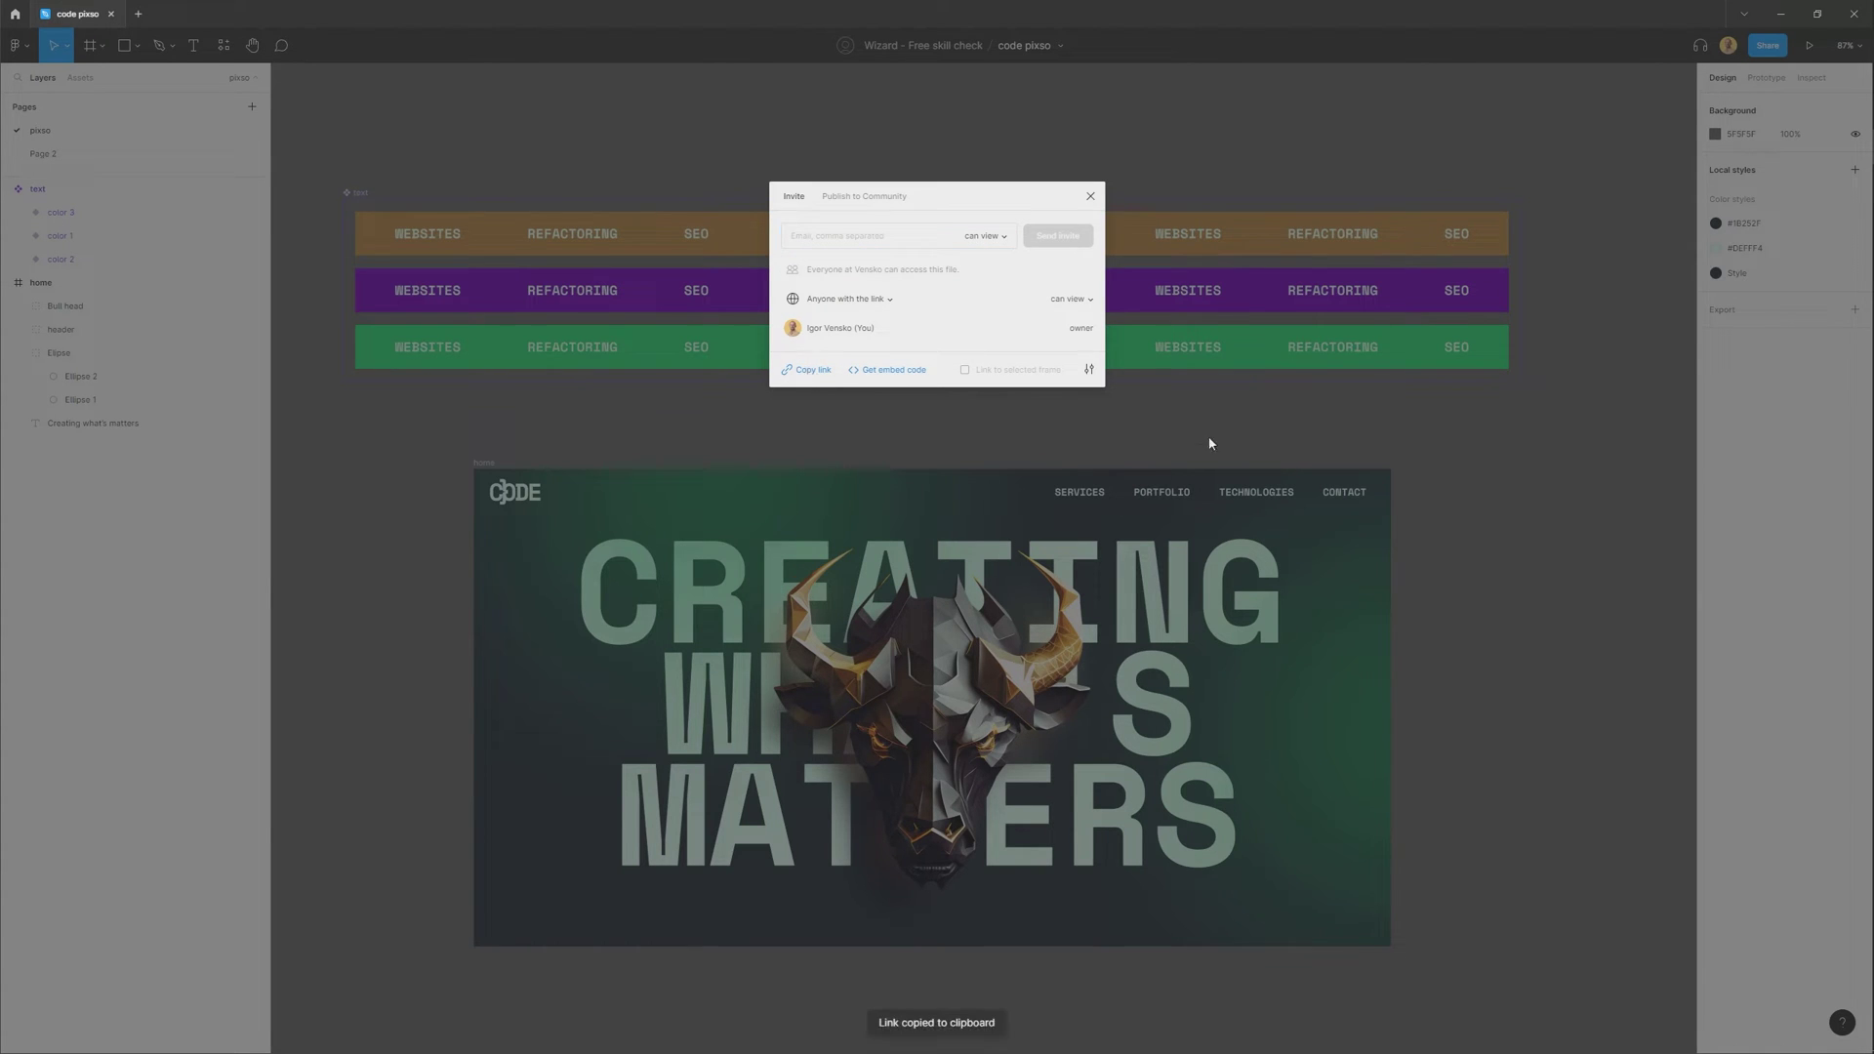
{"action": "left_click", "coordinate": [1248, 417]}
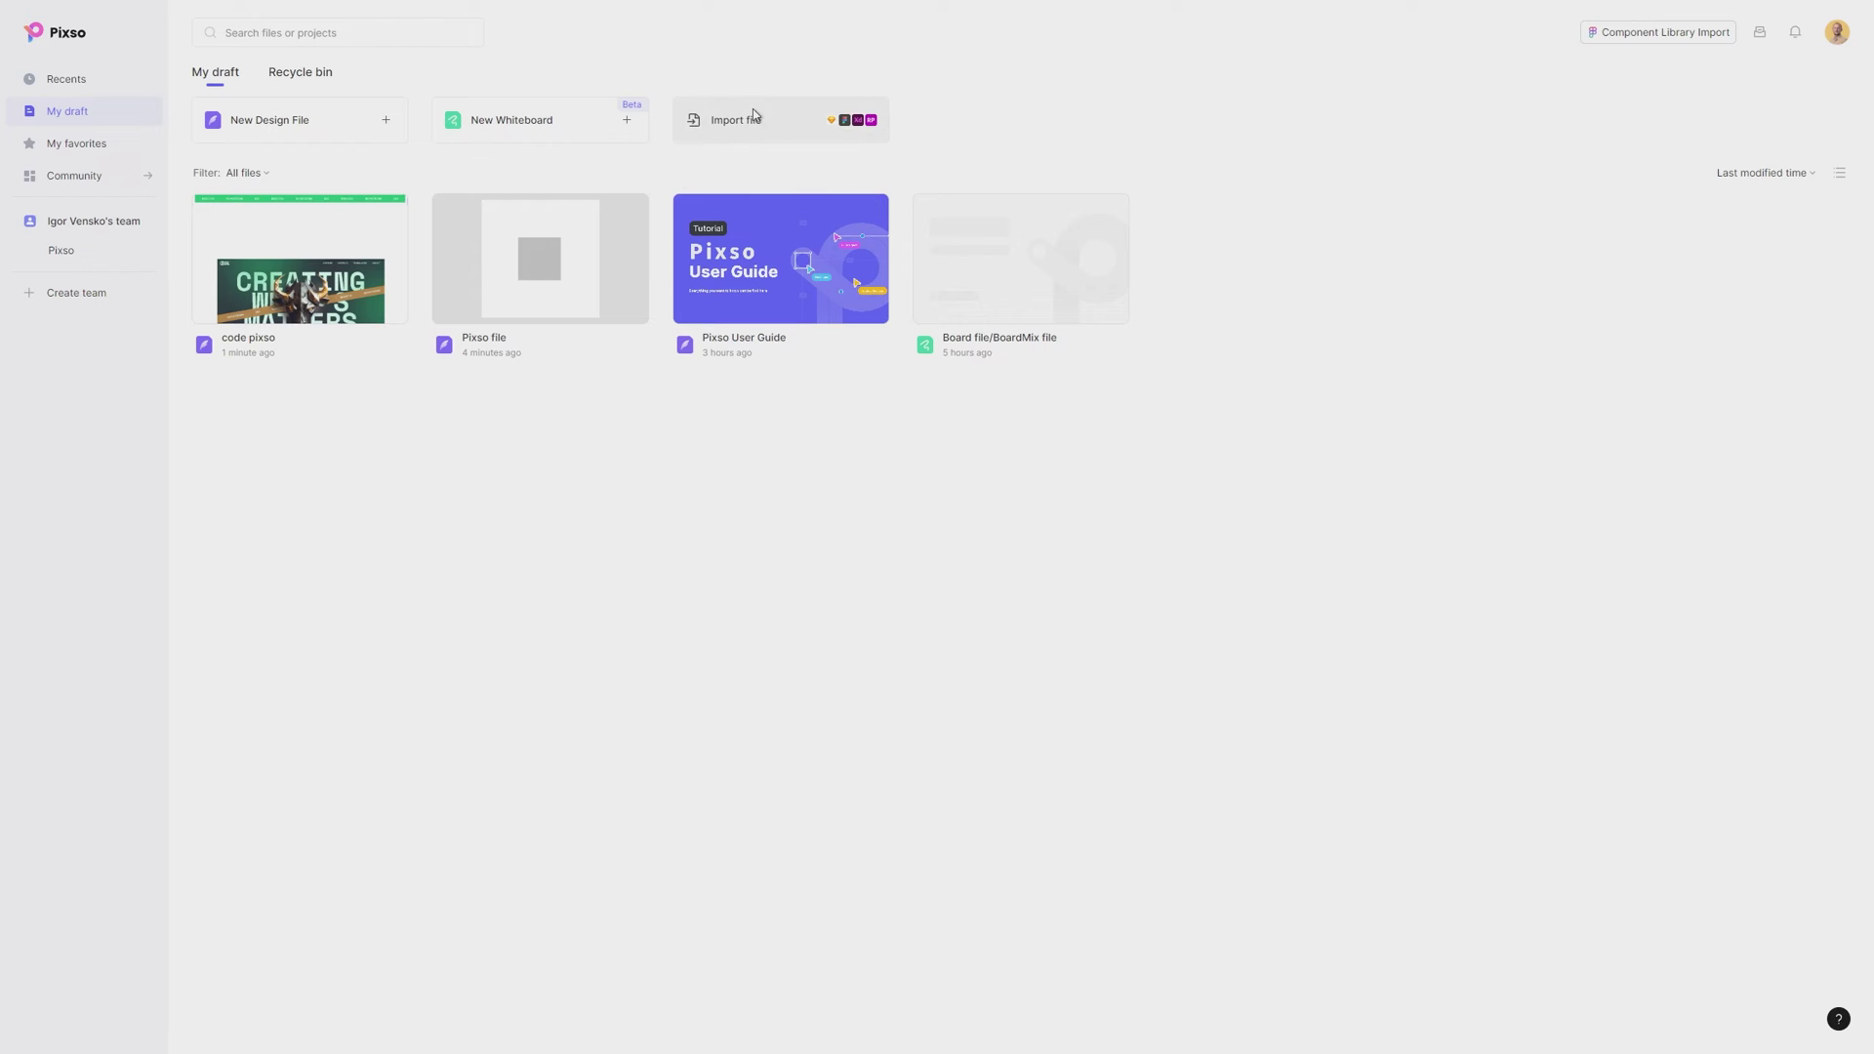
Import the code pixso design from the pasted Figma link into My draft as a second copy
{"action": "left_click", "coordinate": [753, 112]}
{"action": "left_click", "coordinate": [764, 562]}
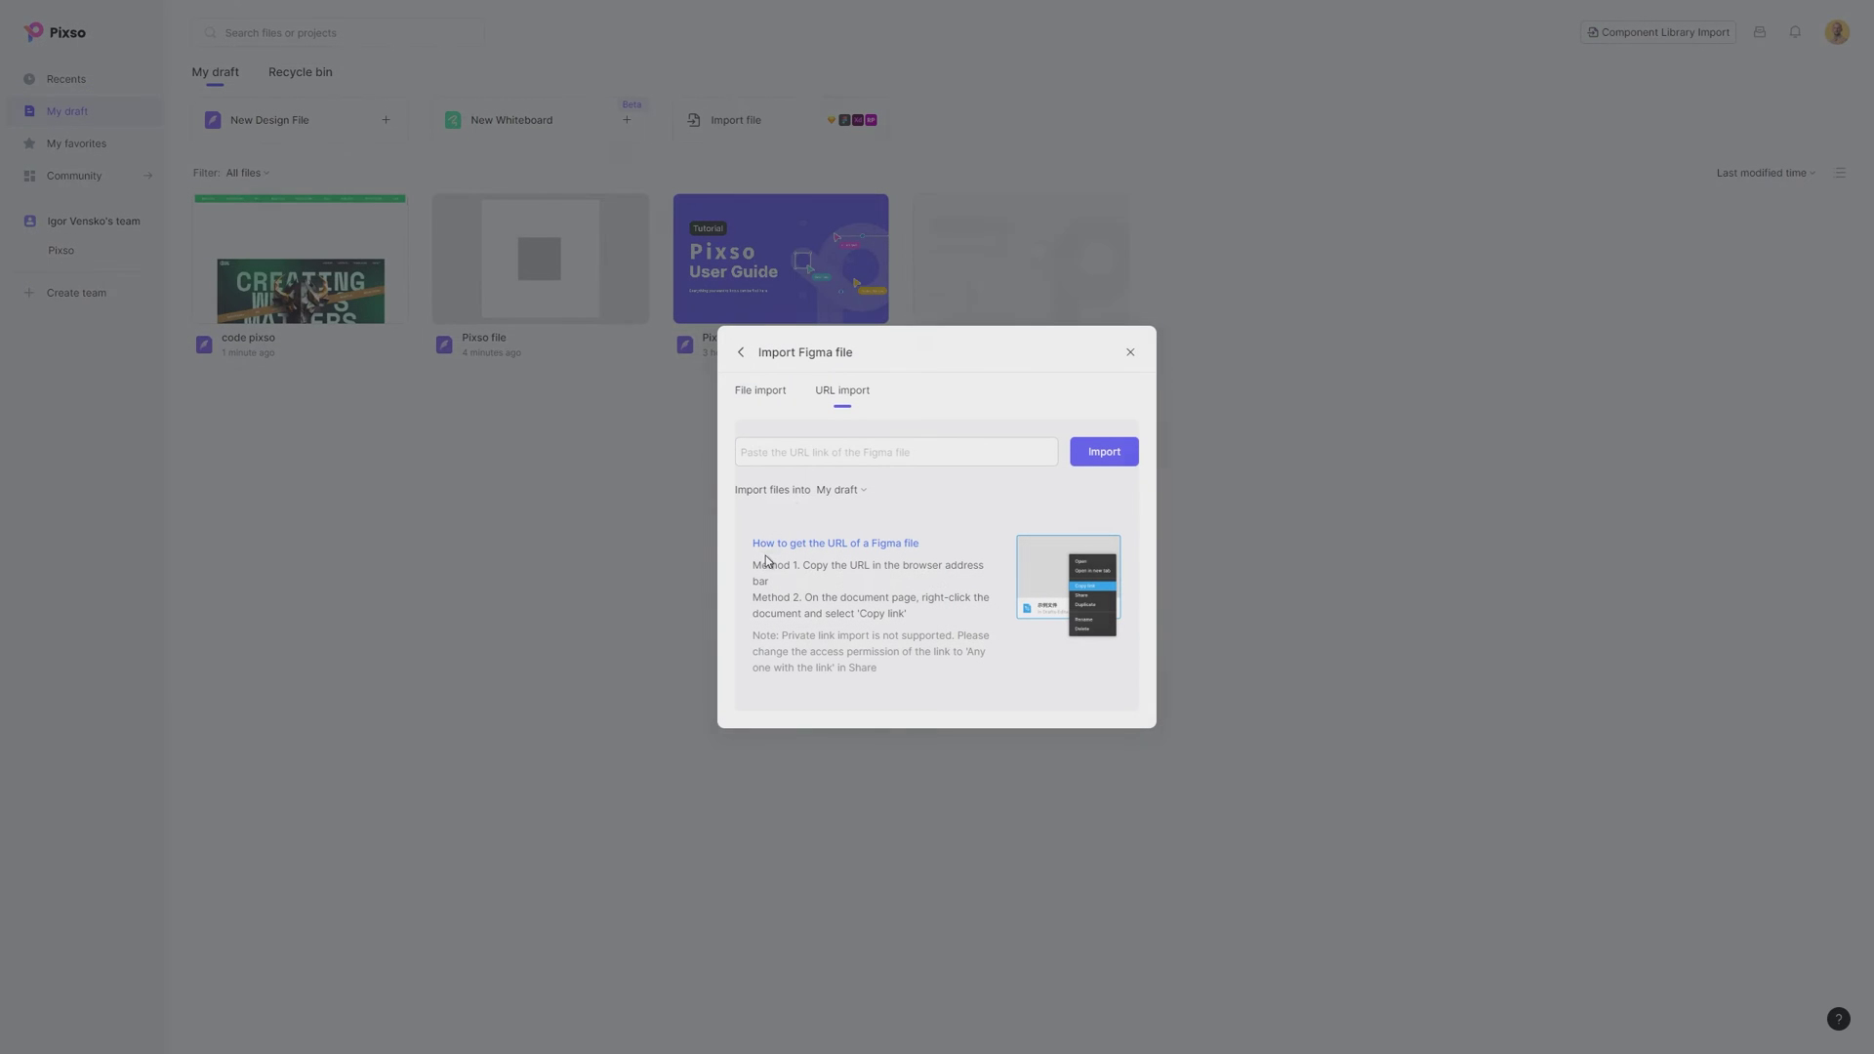
{"action": "left_click", "coordinate": [880, 451]}
{"action": "key", "text": "ctrl+v"}
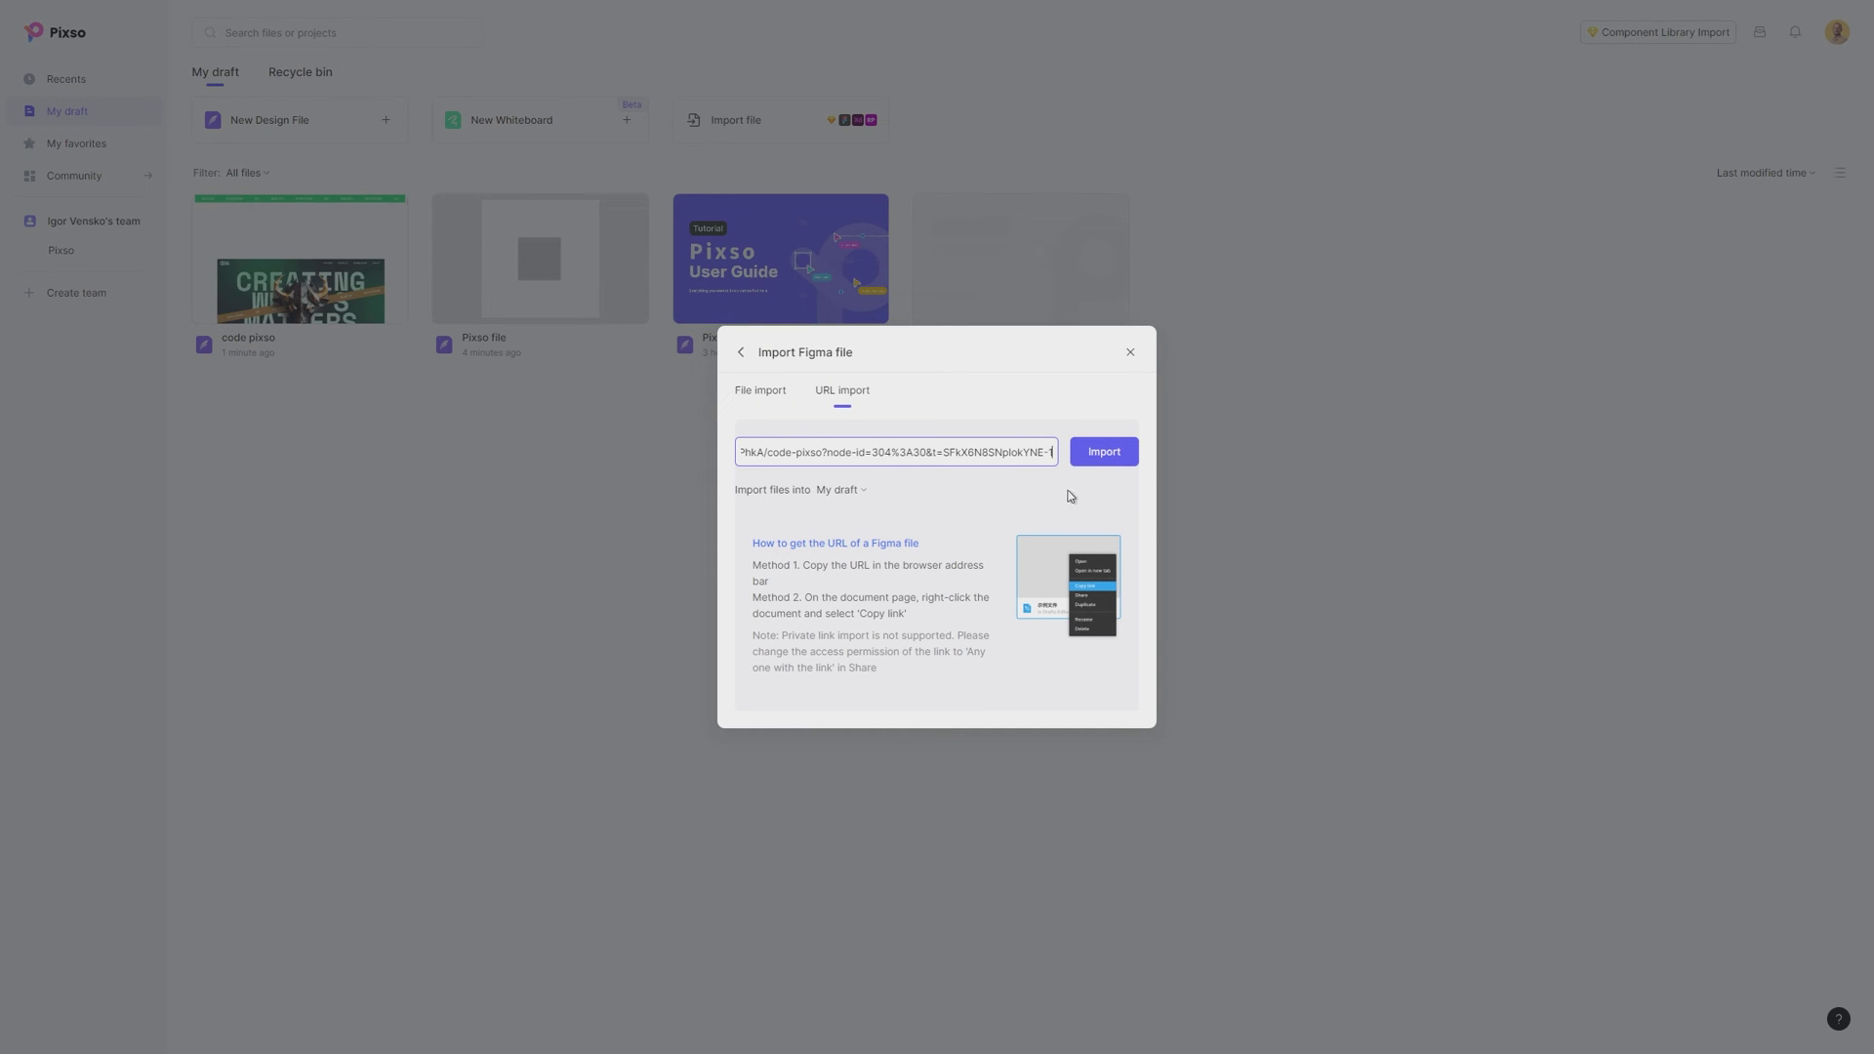
{"action": "left_click", "coordinate": [1110, 455]}
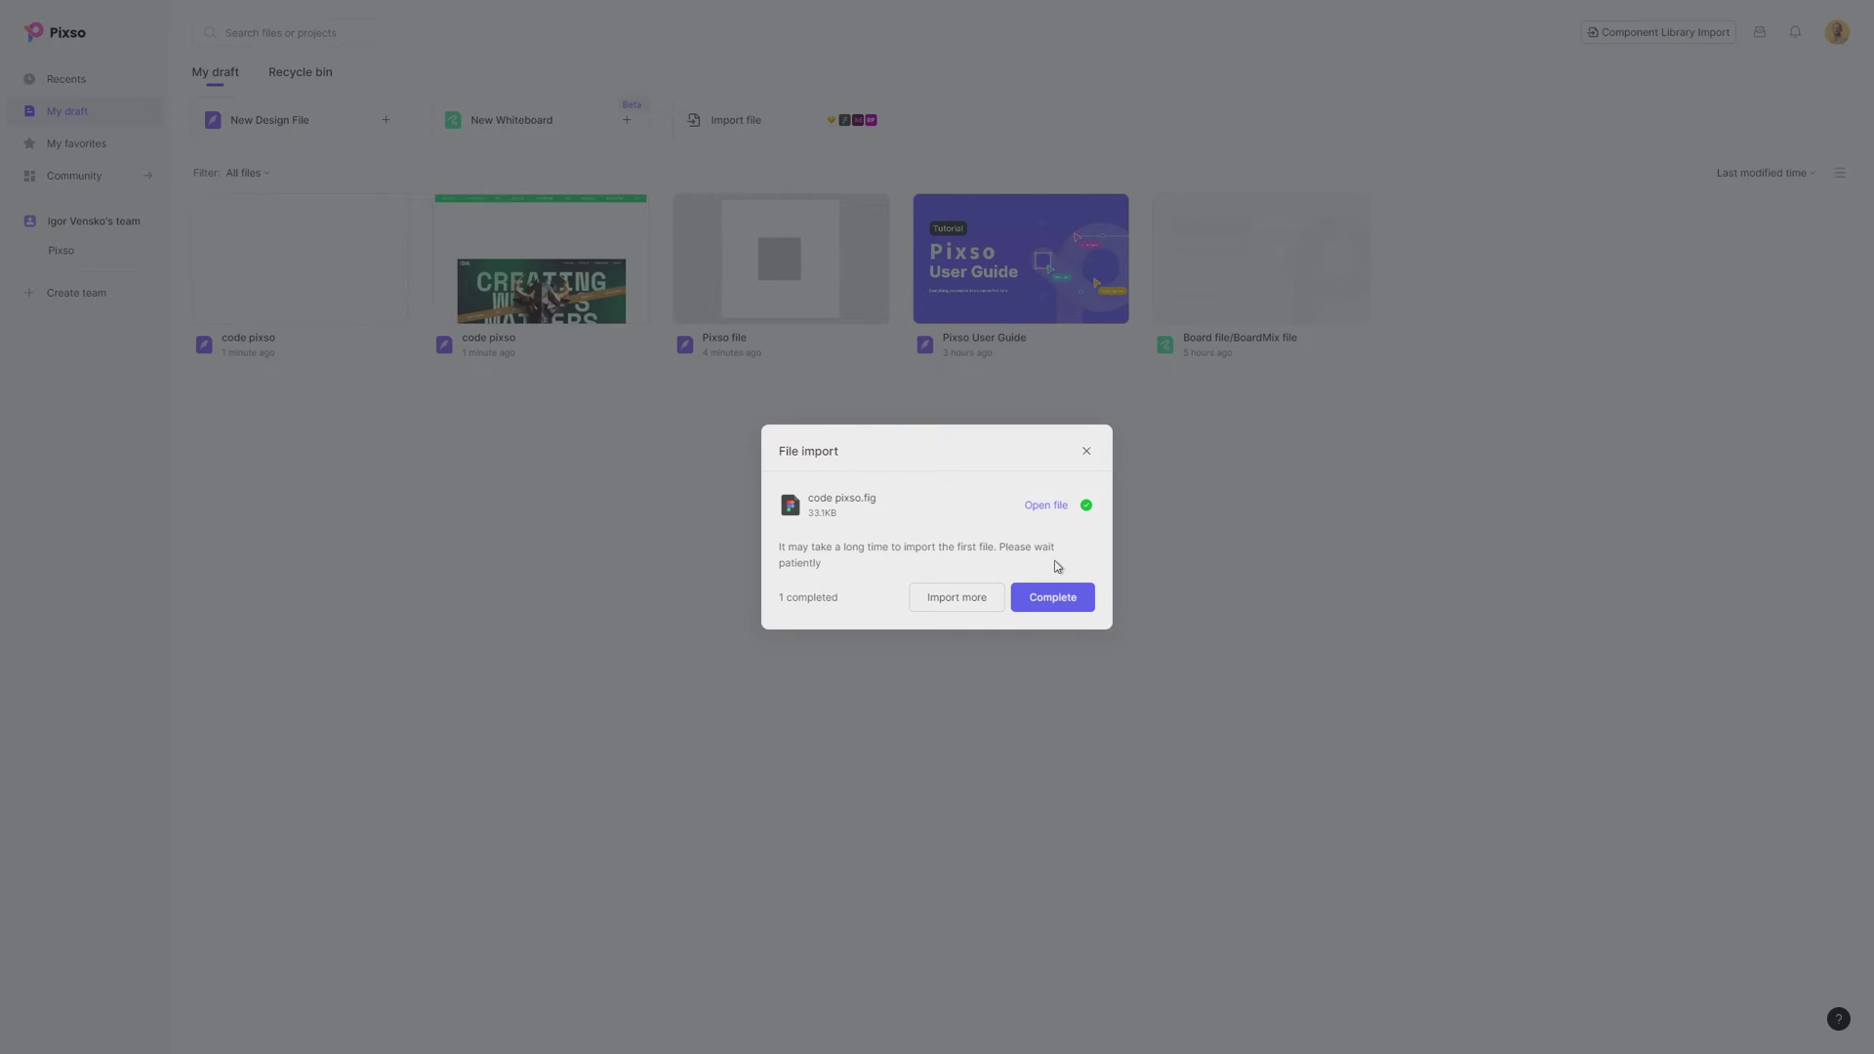
{"action": "left_click", "coordinate": [1073, 604]}
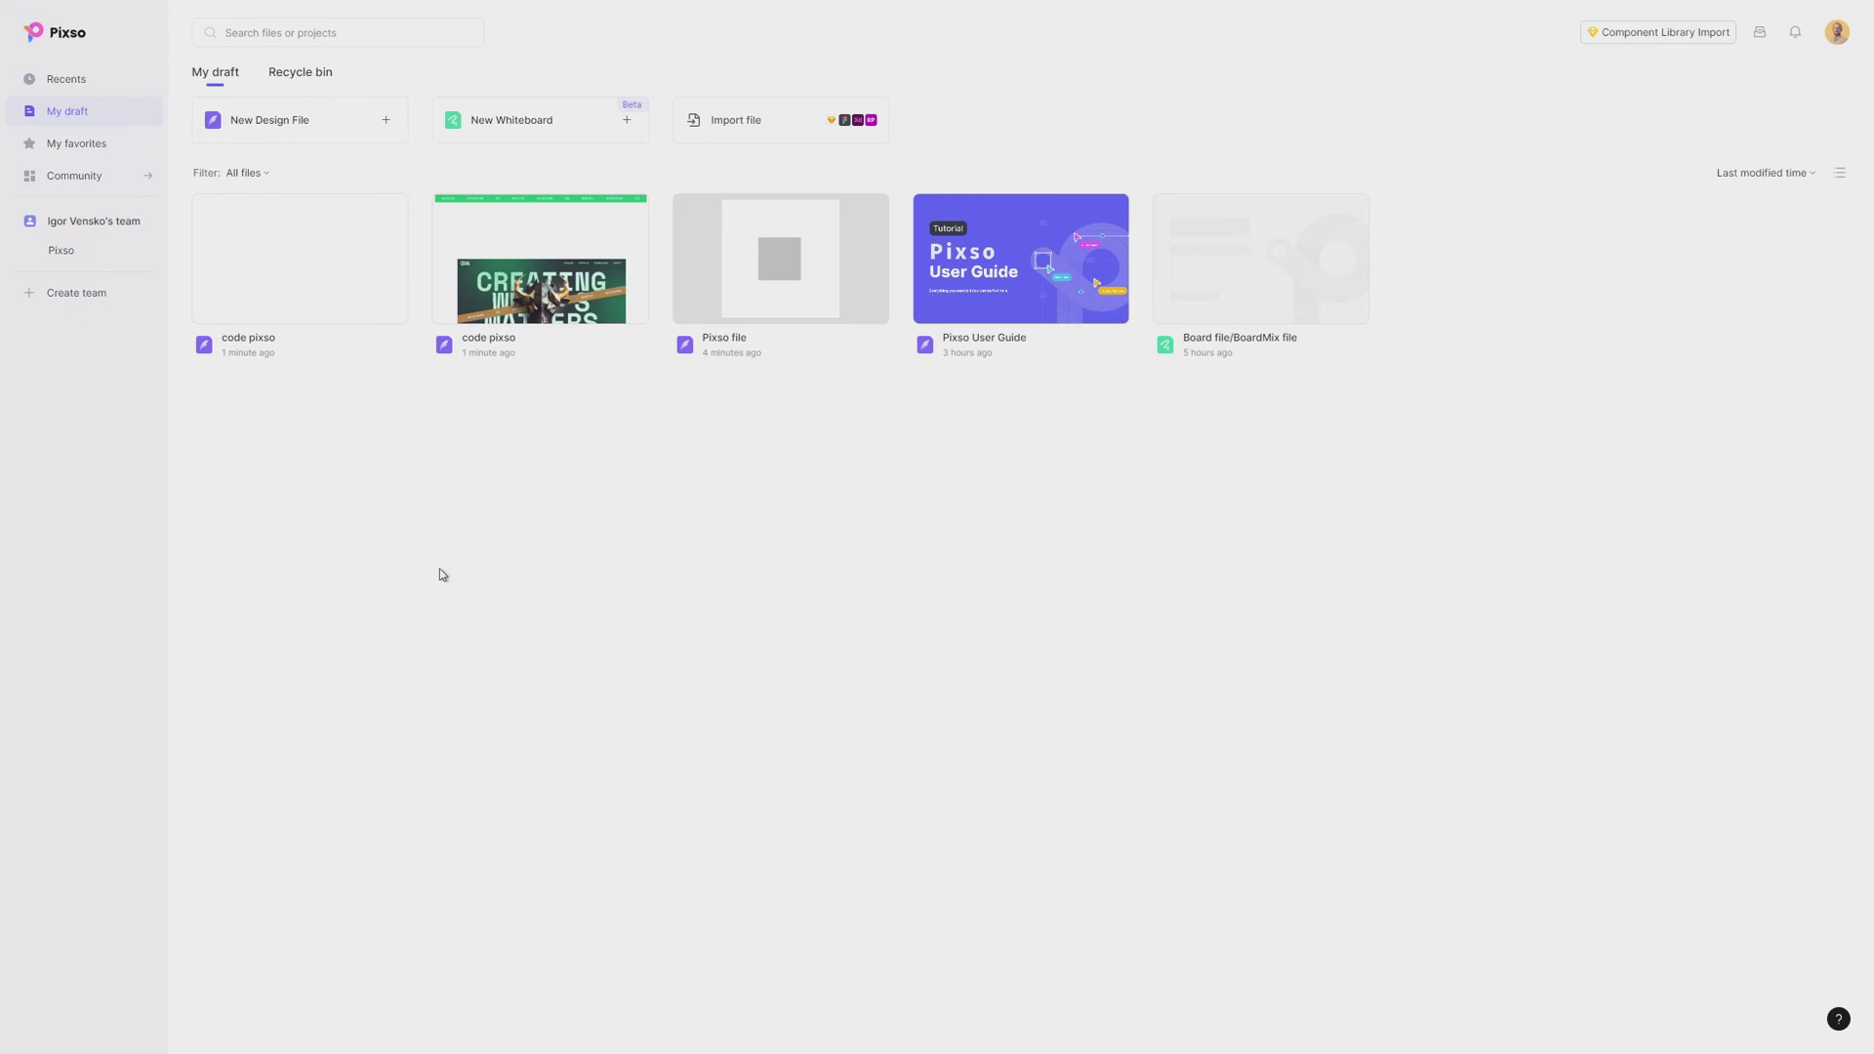
Open the new code pixso file and browse Local, Team and Personal font libraries for Space Mono
{"action": "double_click", "coordinate": [582, 286]}
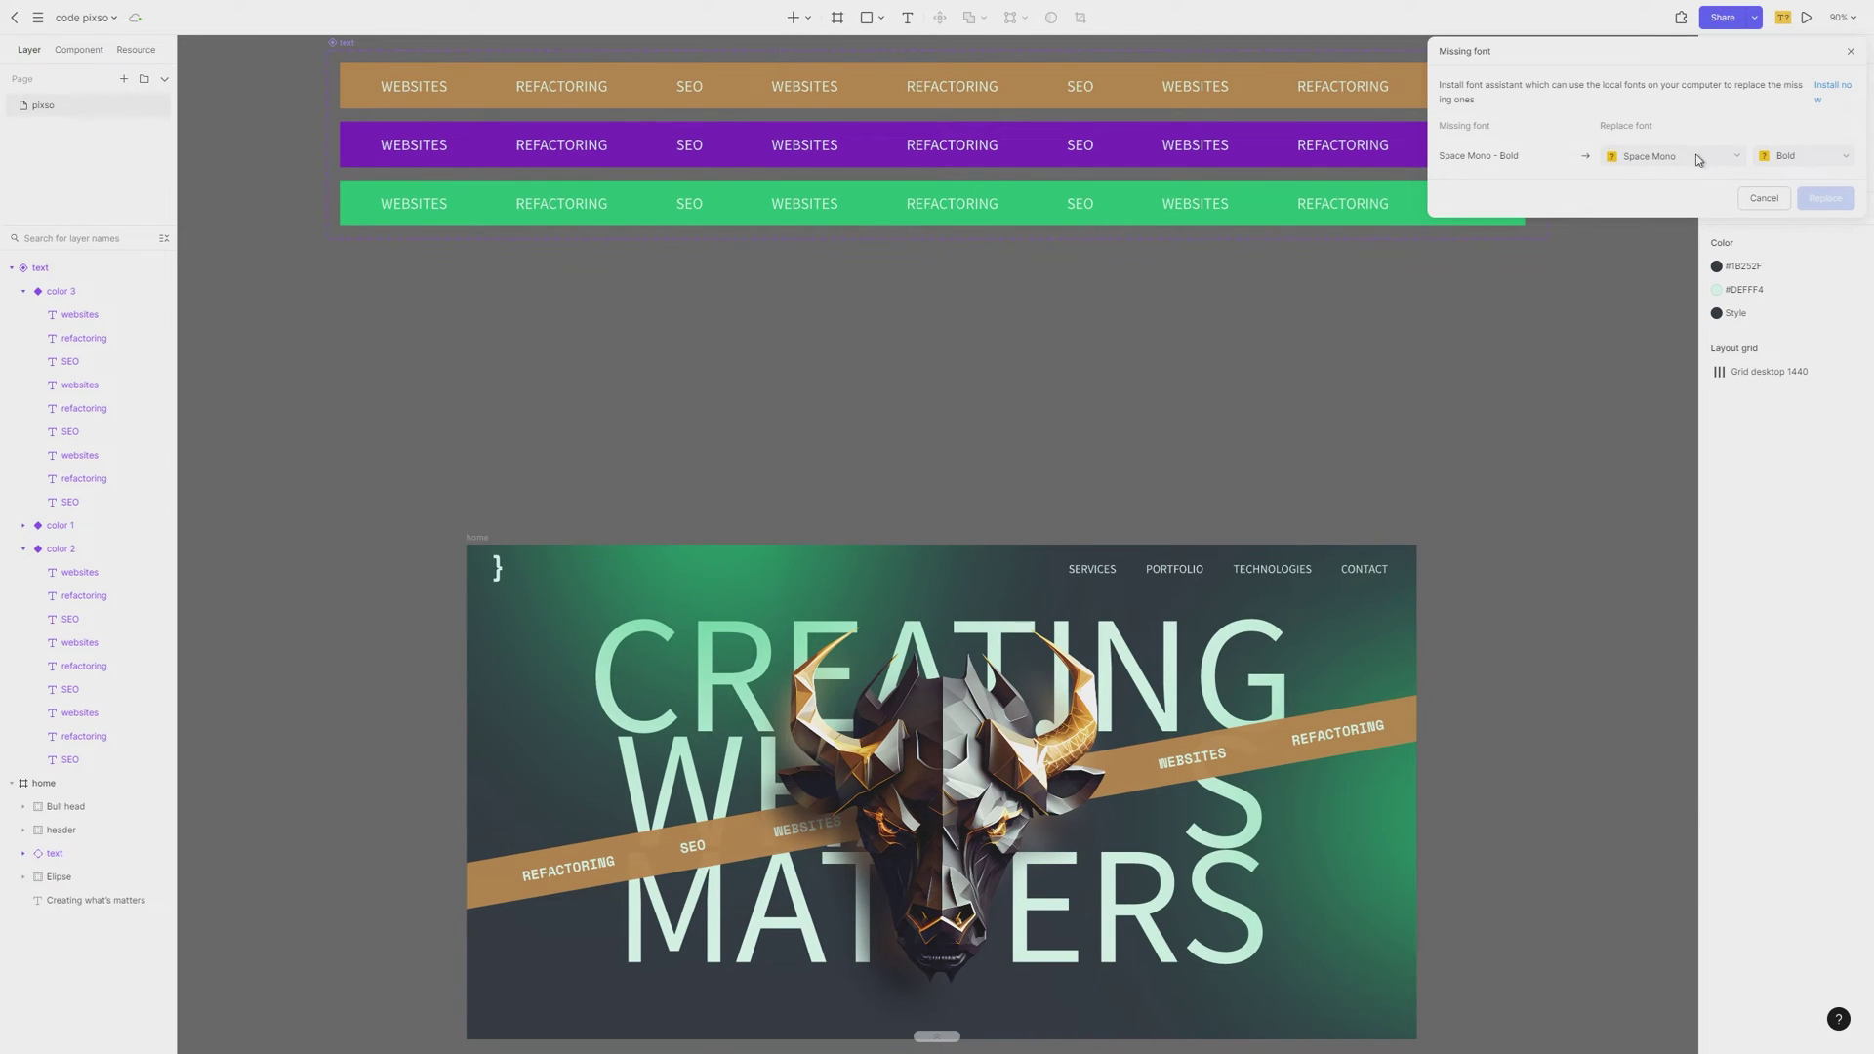
{"action": "left_click", "coordinate": [1728, 158]}
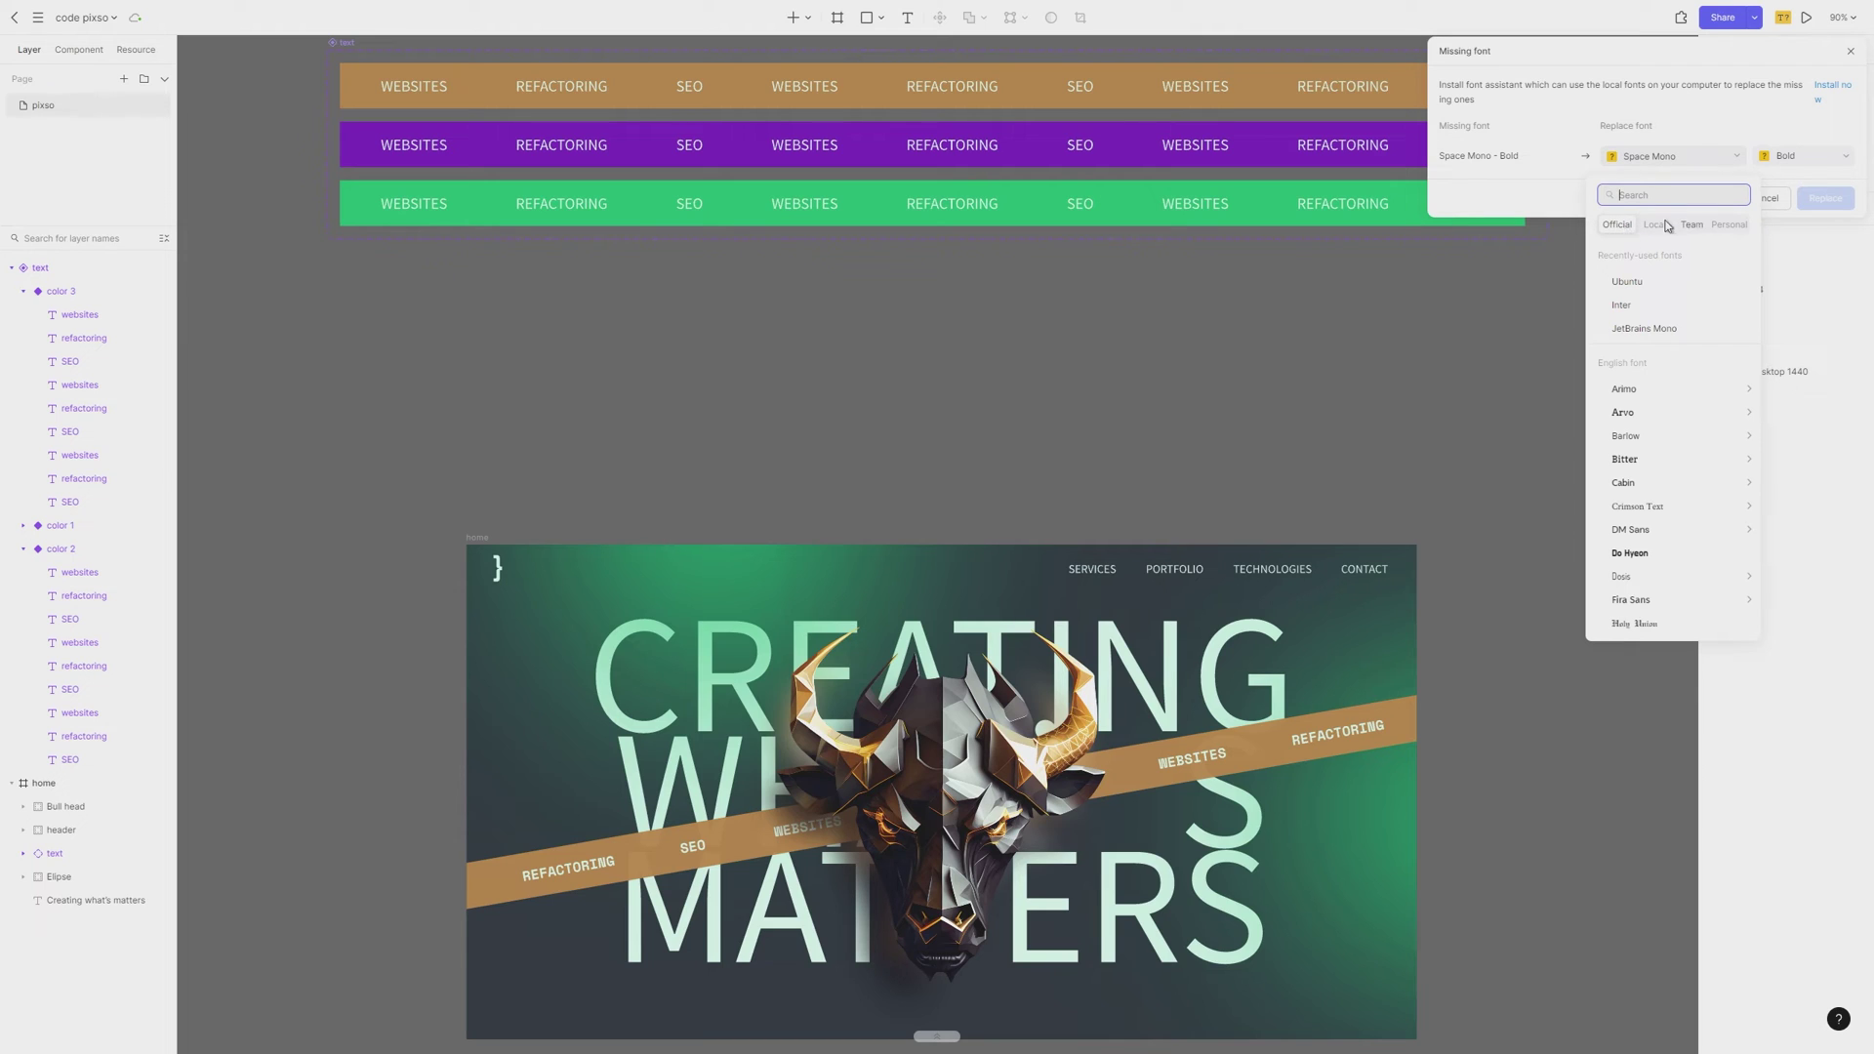
{"action": "left_click", "coordinate": [1654, 225]}
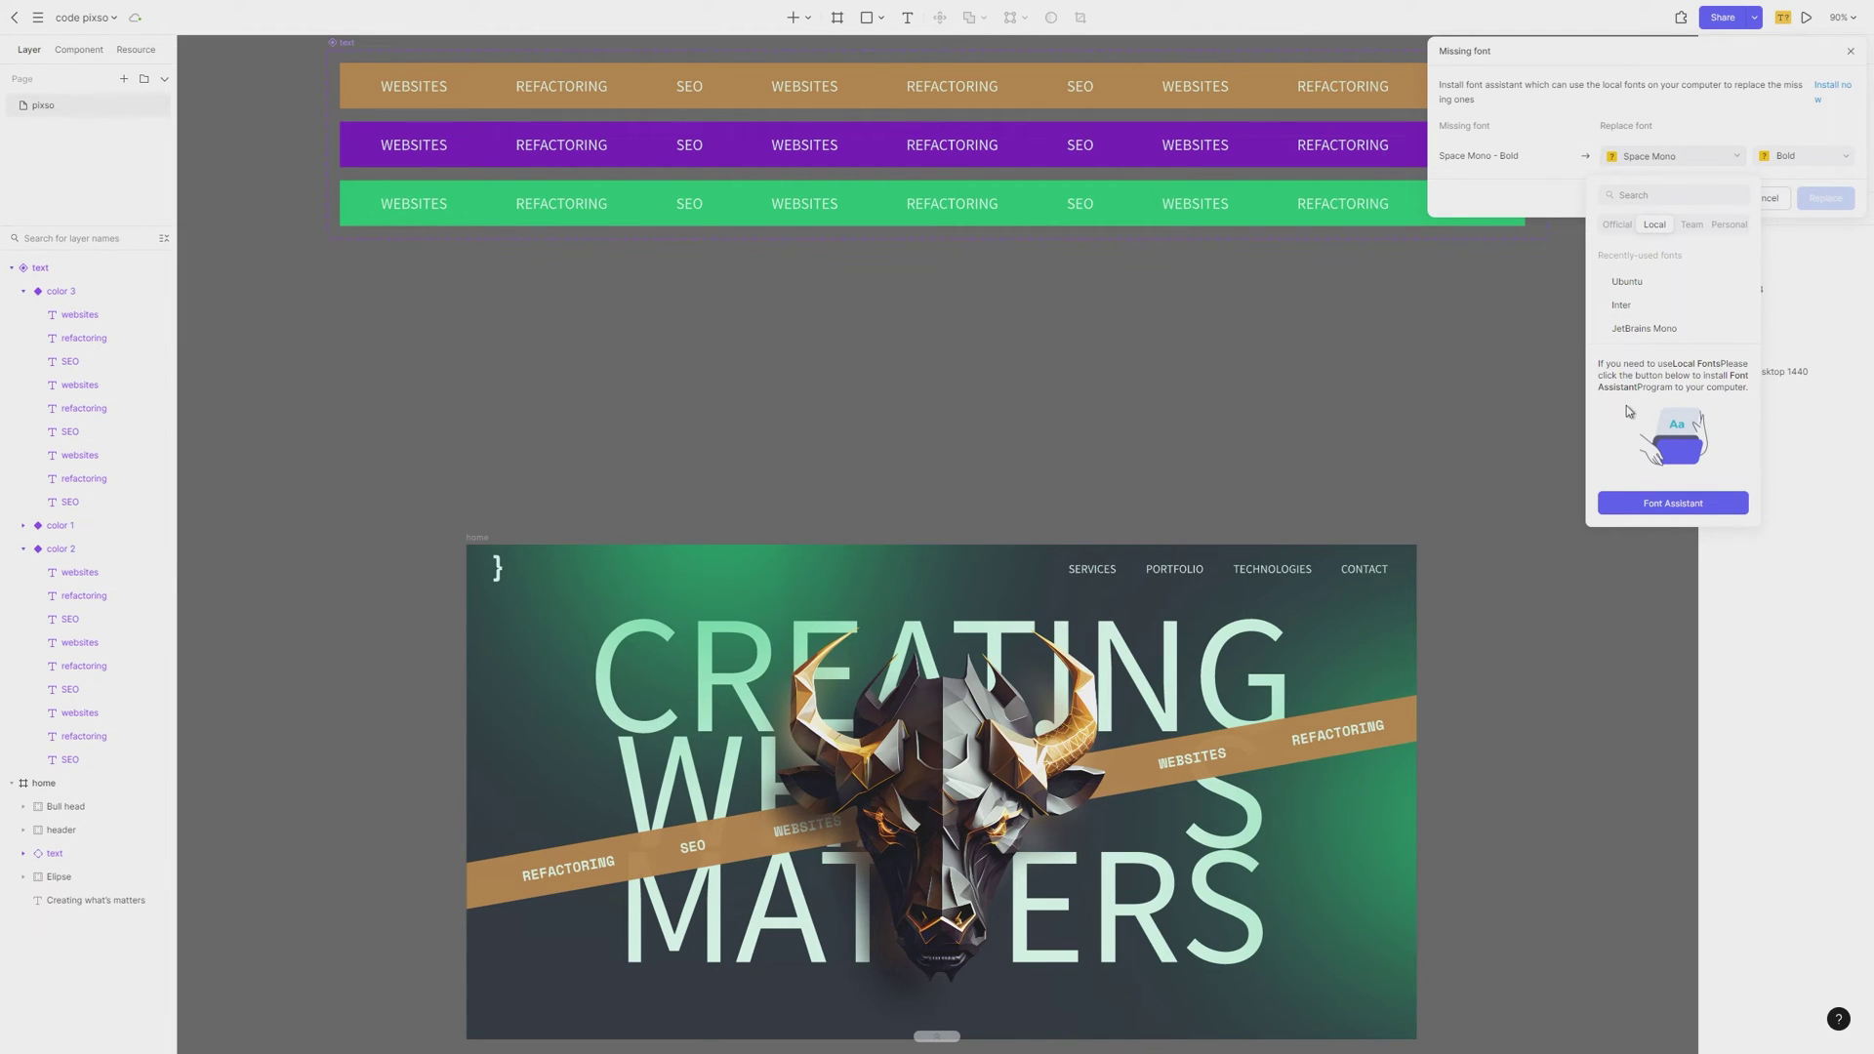
{"action": "left_click", "coordinate": [1693, 226]}
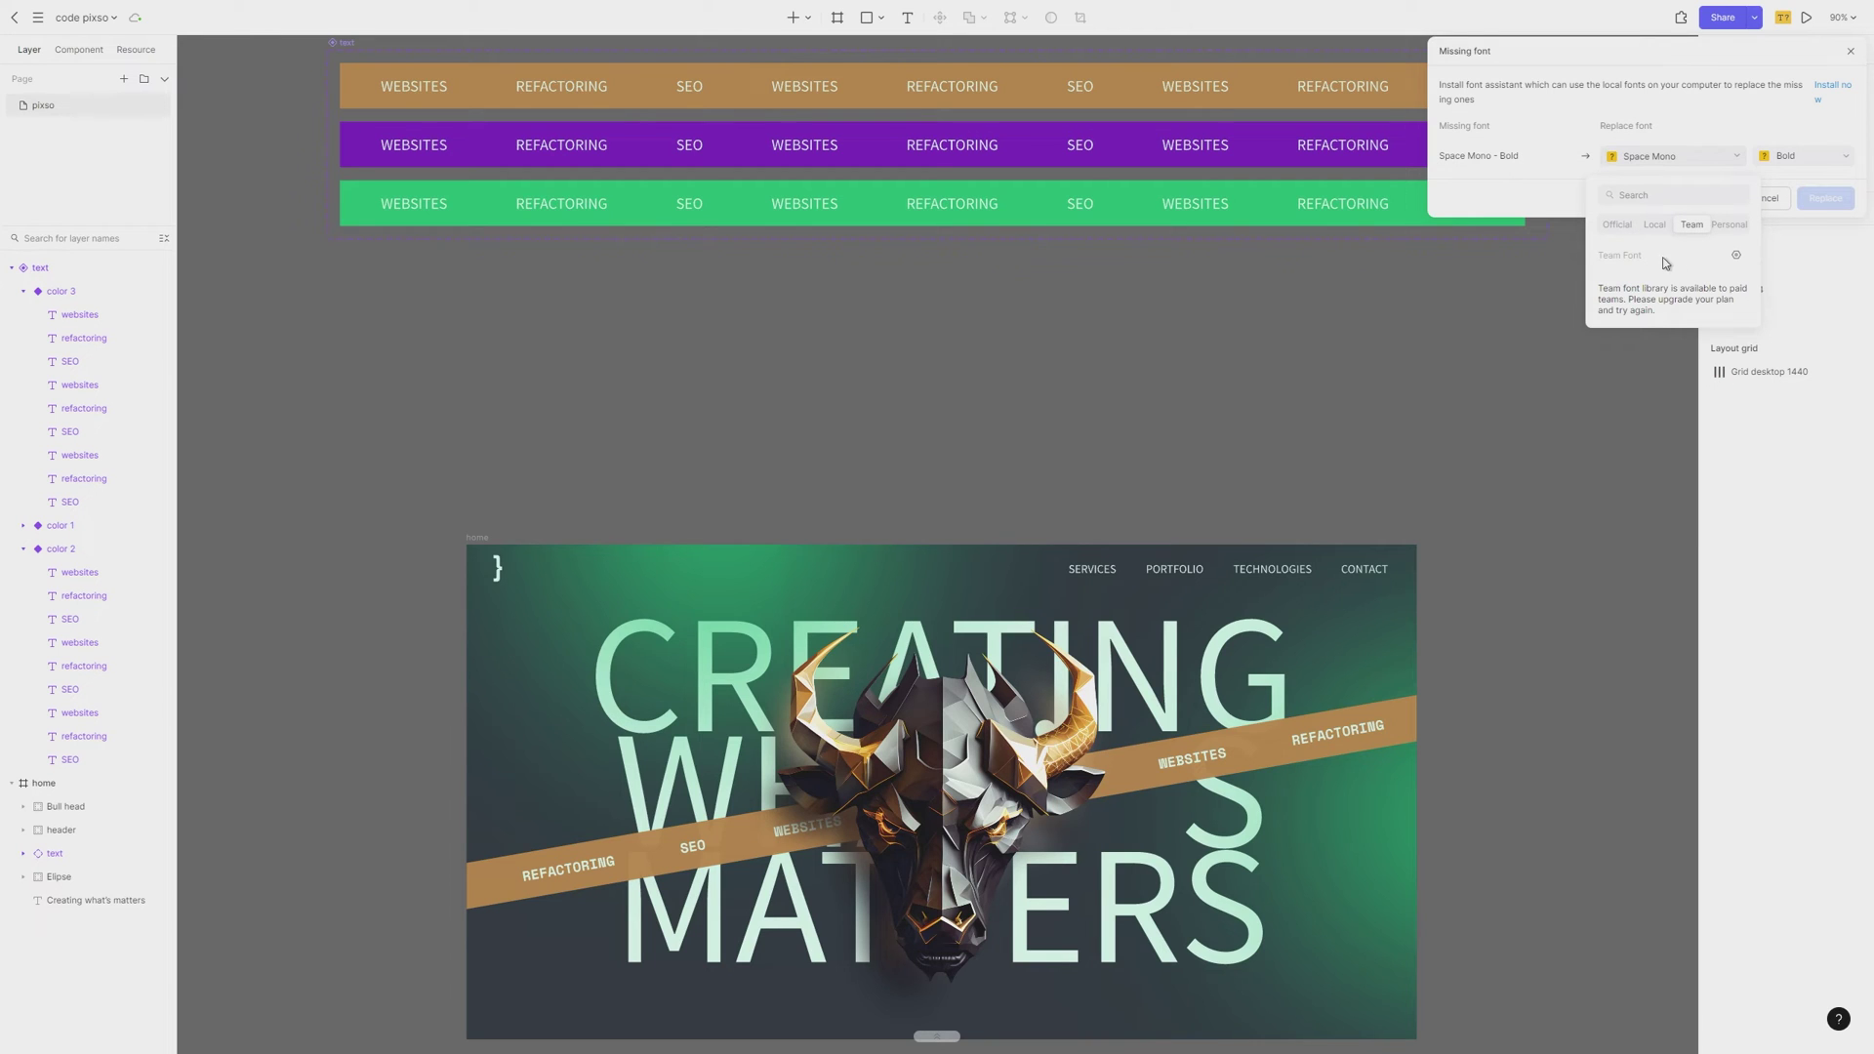
{"action": "left_click", "coordinate": [1728, 226]}
{"action": "scroll", "coordinate": [1649, 431], "scroll_direction": "down", "scroll_amount": 1}
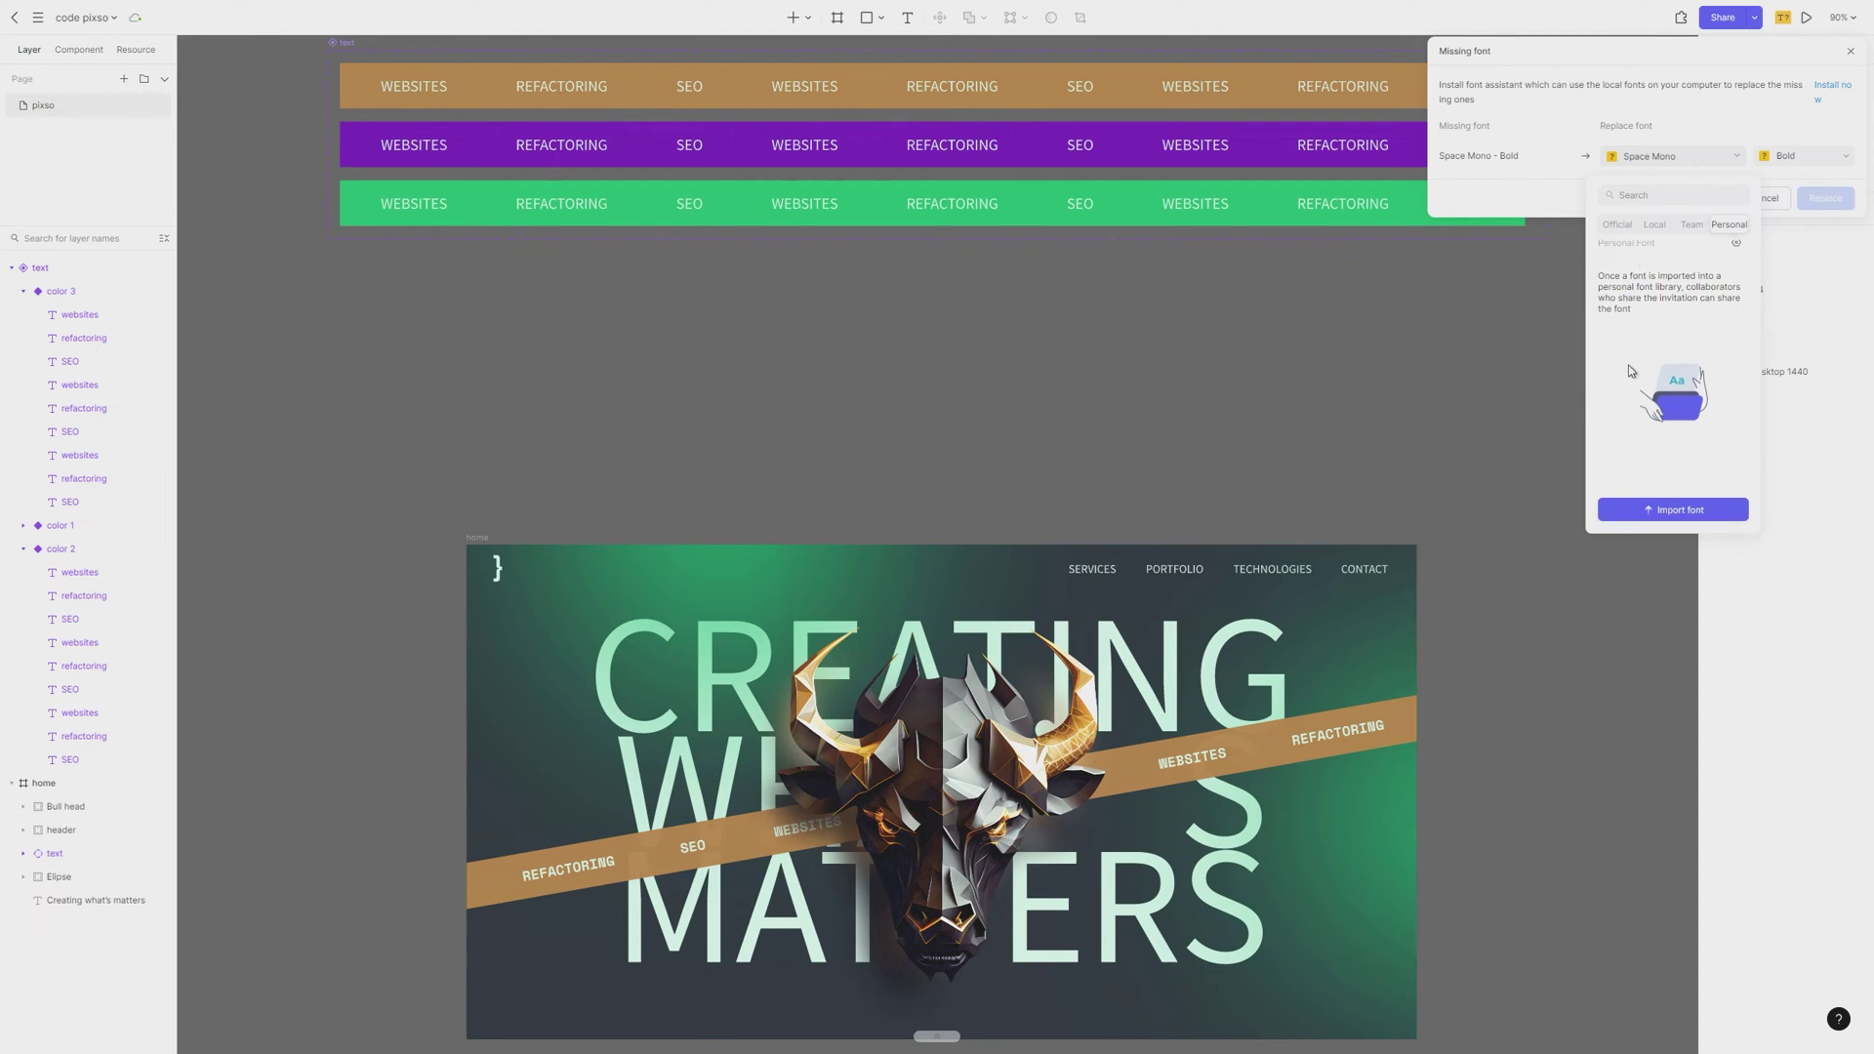
Upload SpaceMono-Bold.ttf from the Freefonts folder to the personal font library, accepting the copyright notice
{"action": "left_click", "coordinate": [1676, 512]}
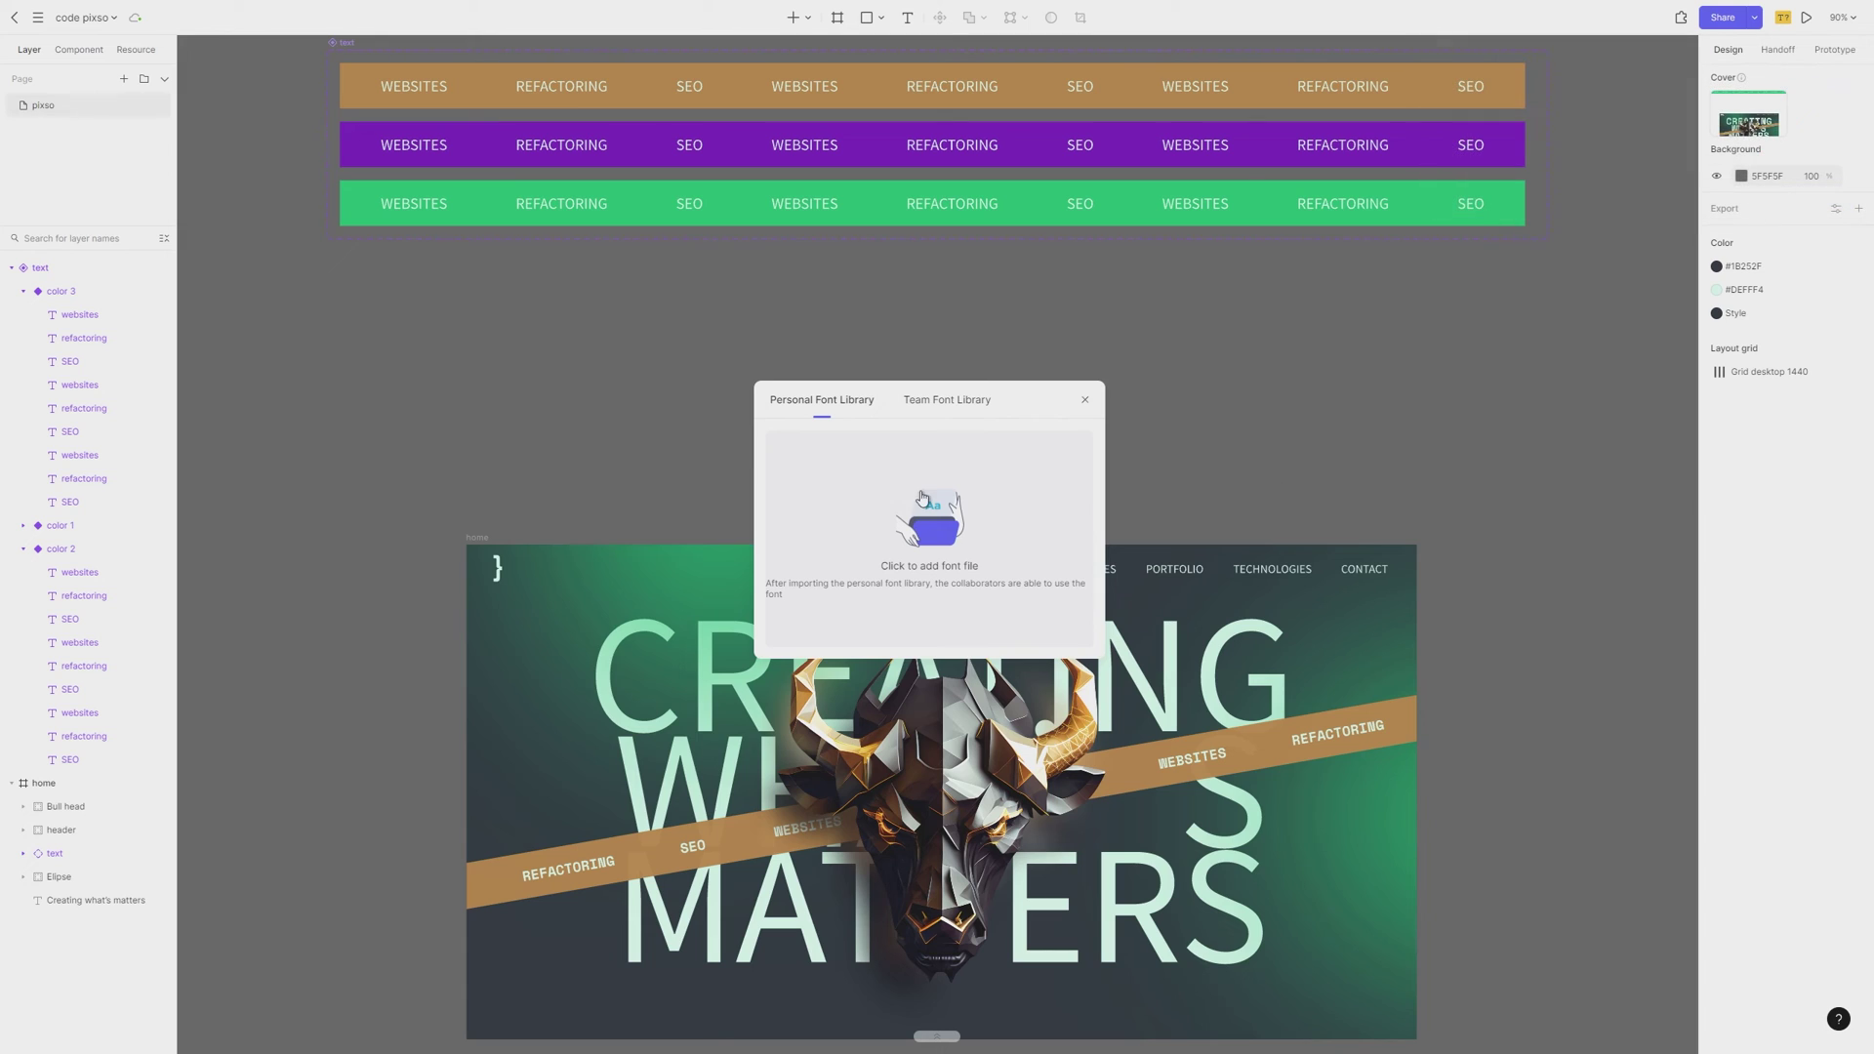
{"action": "left_click", "coordinate": [954, 552]}
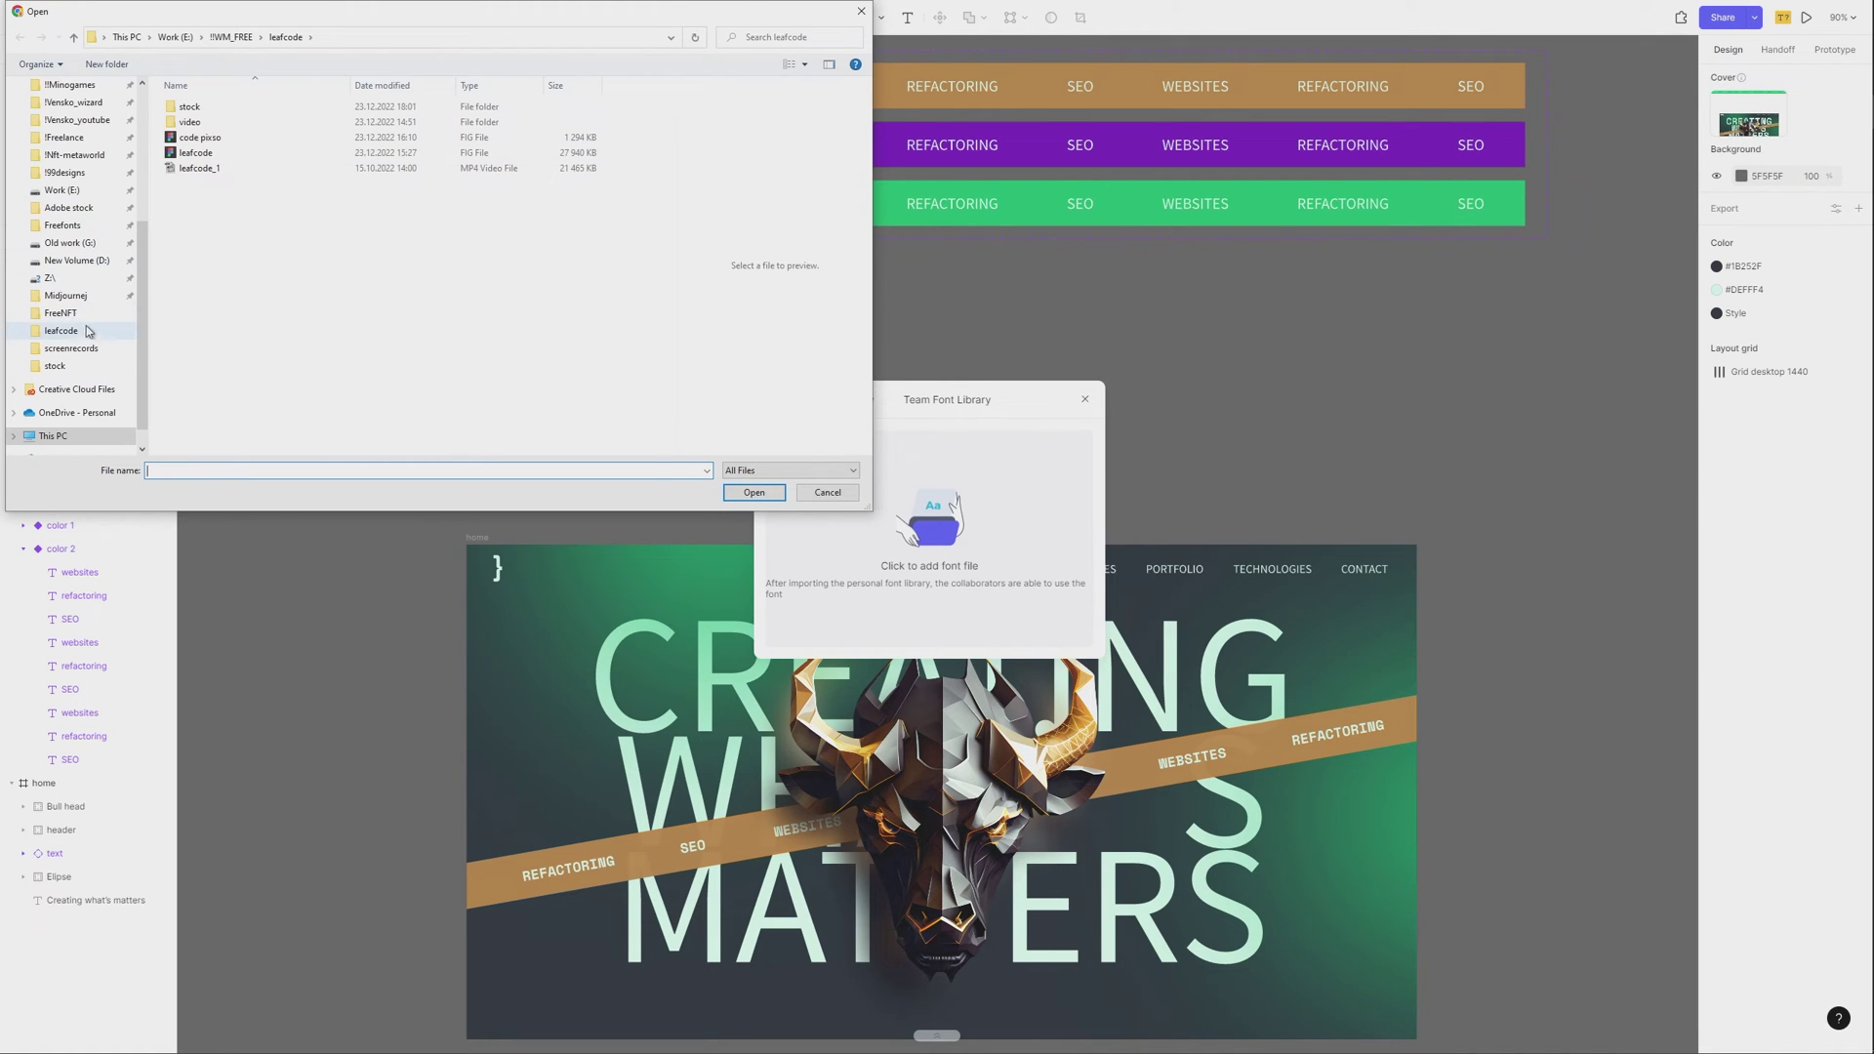
{"action": "left_click", "coordinate": [62, 225]}
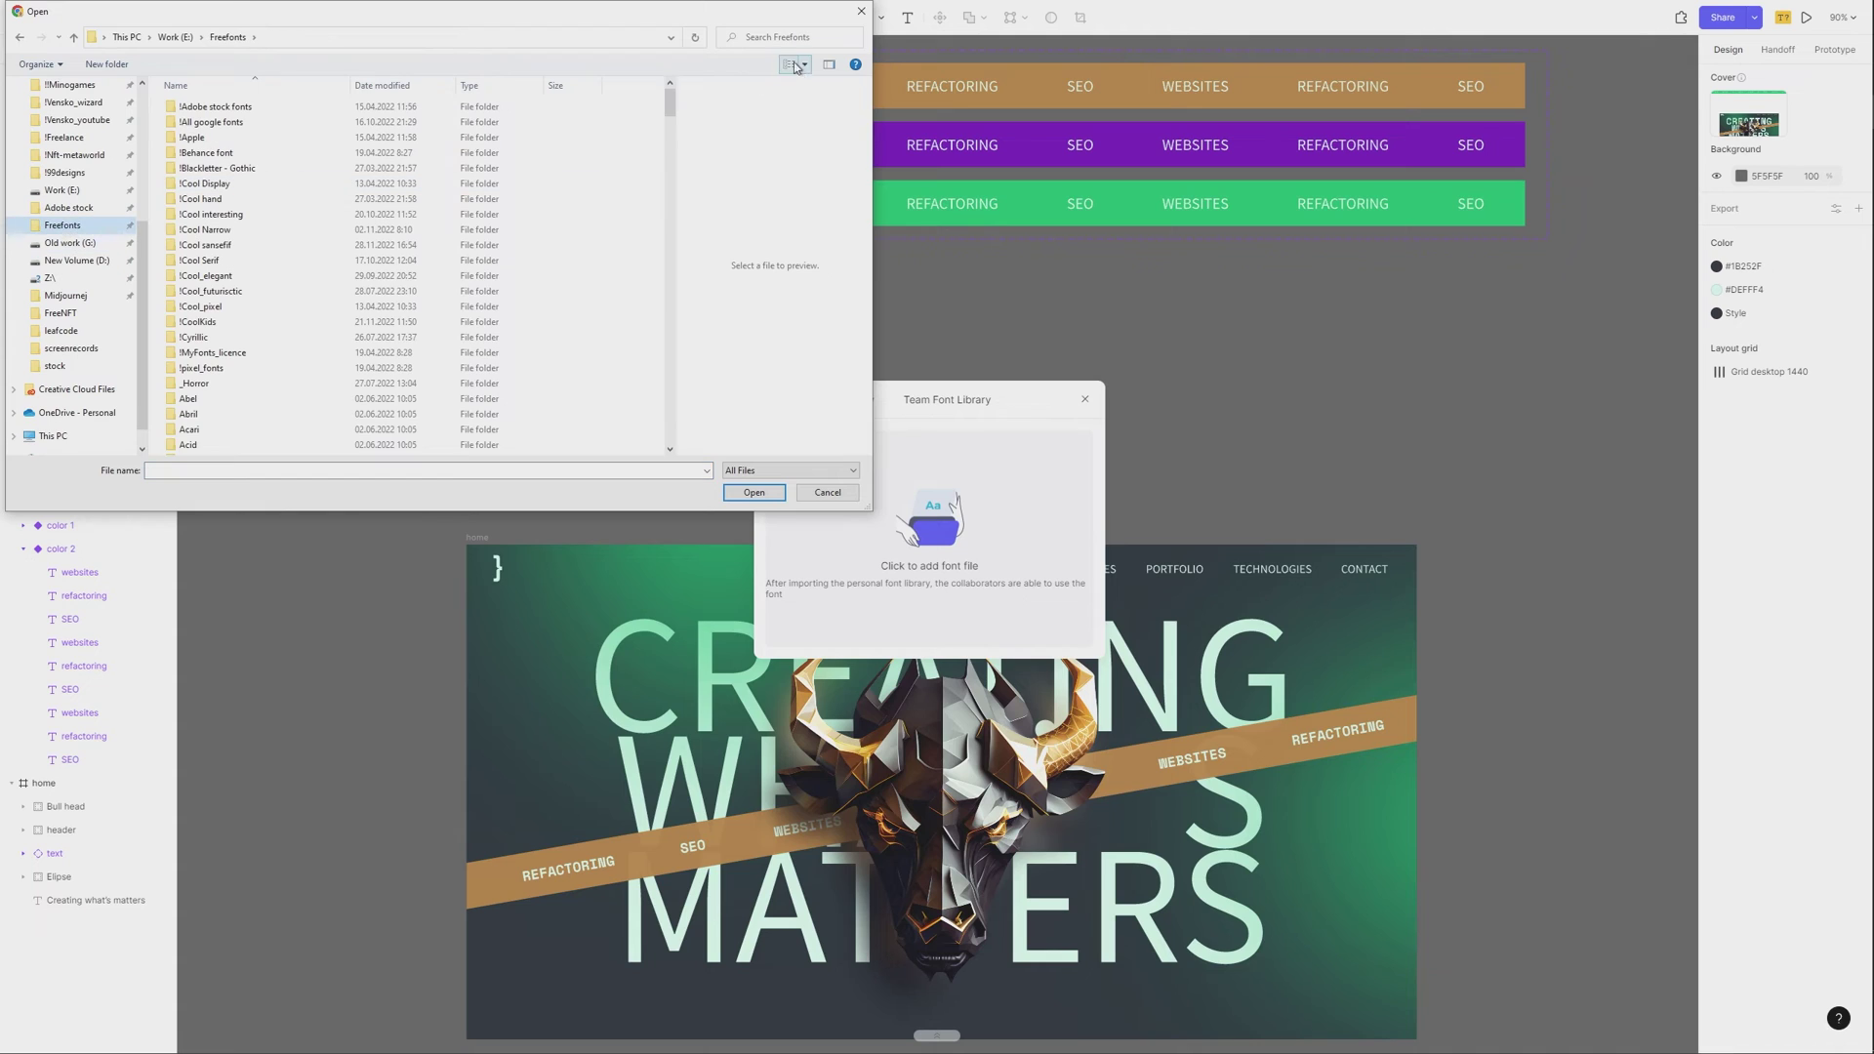
{"action": "left_click", "coordinate": [788, 39]}
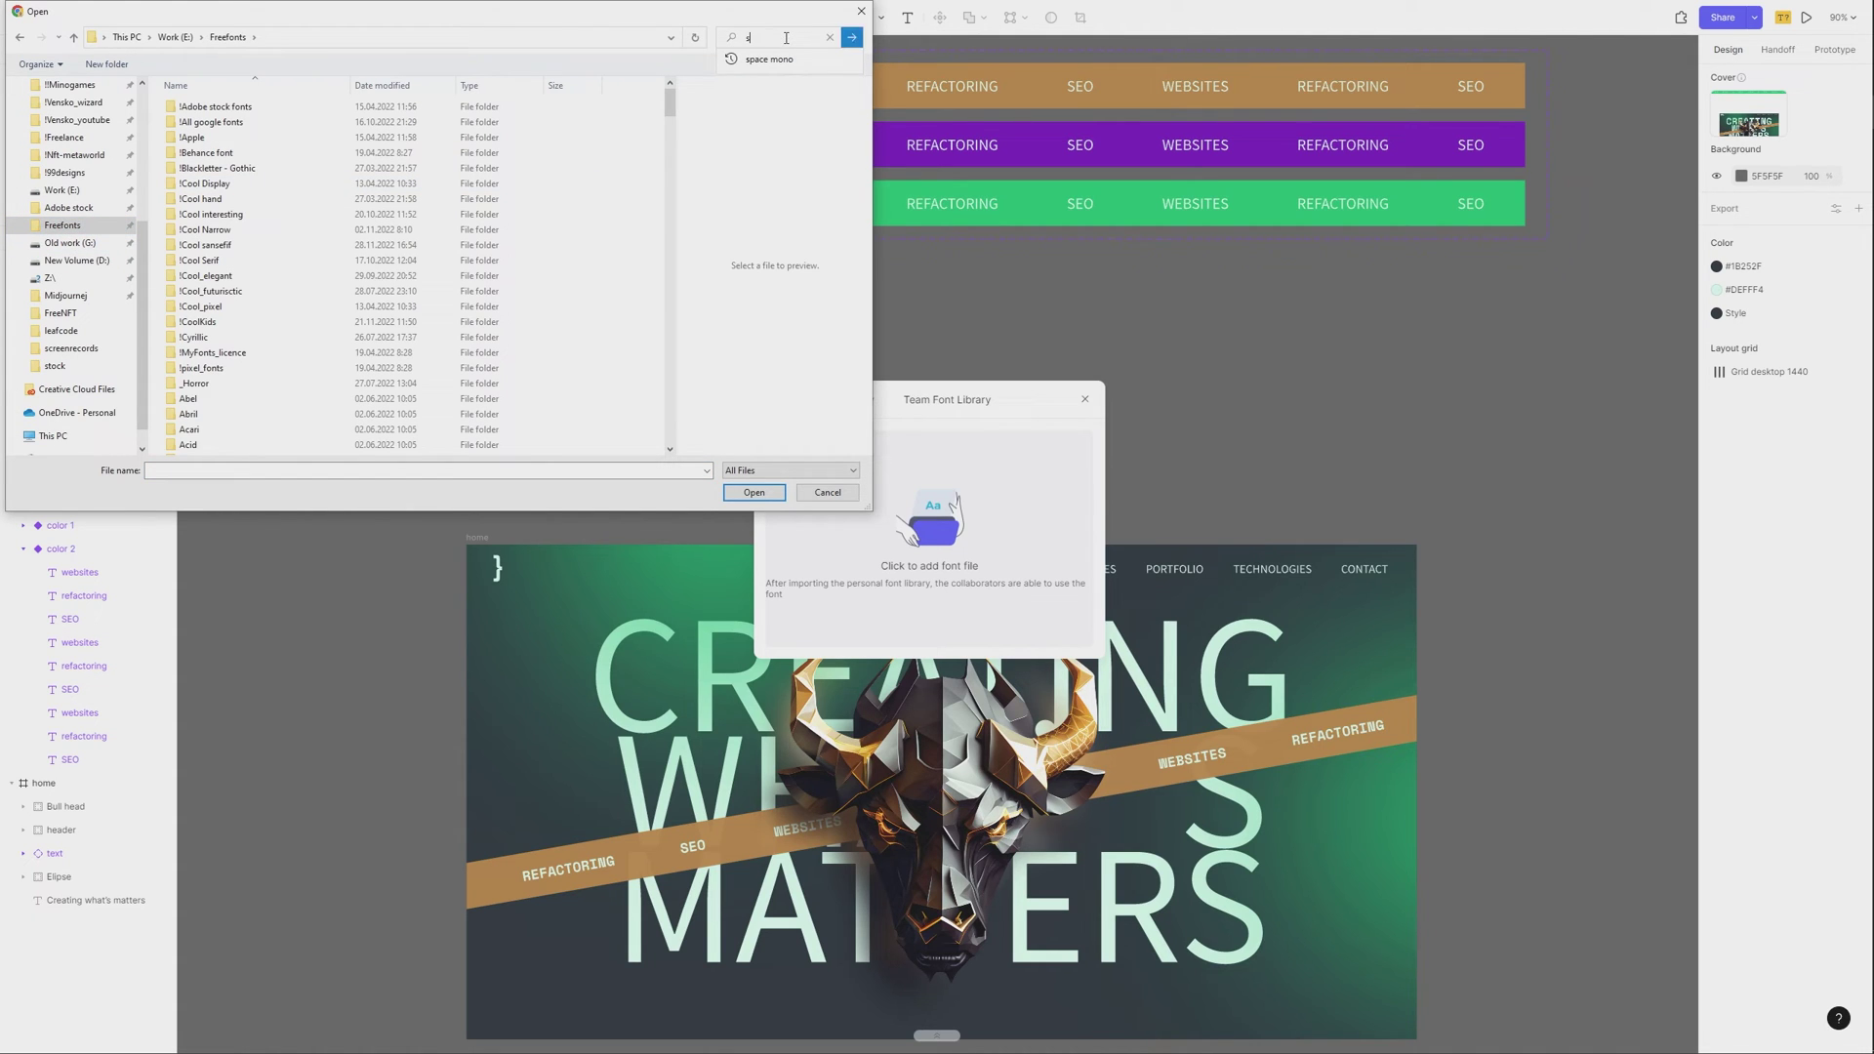
{"action": "left_click", "coordinate": [796, 60]}
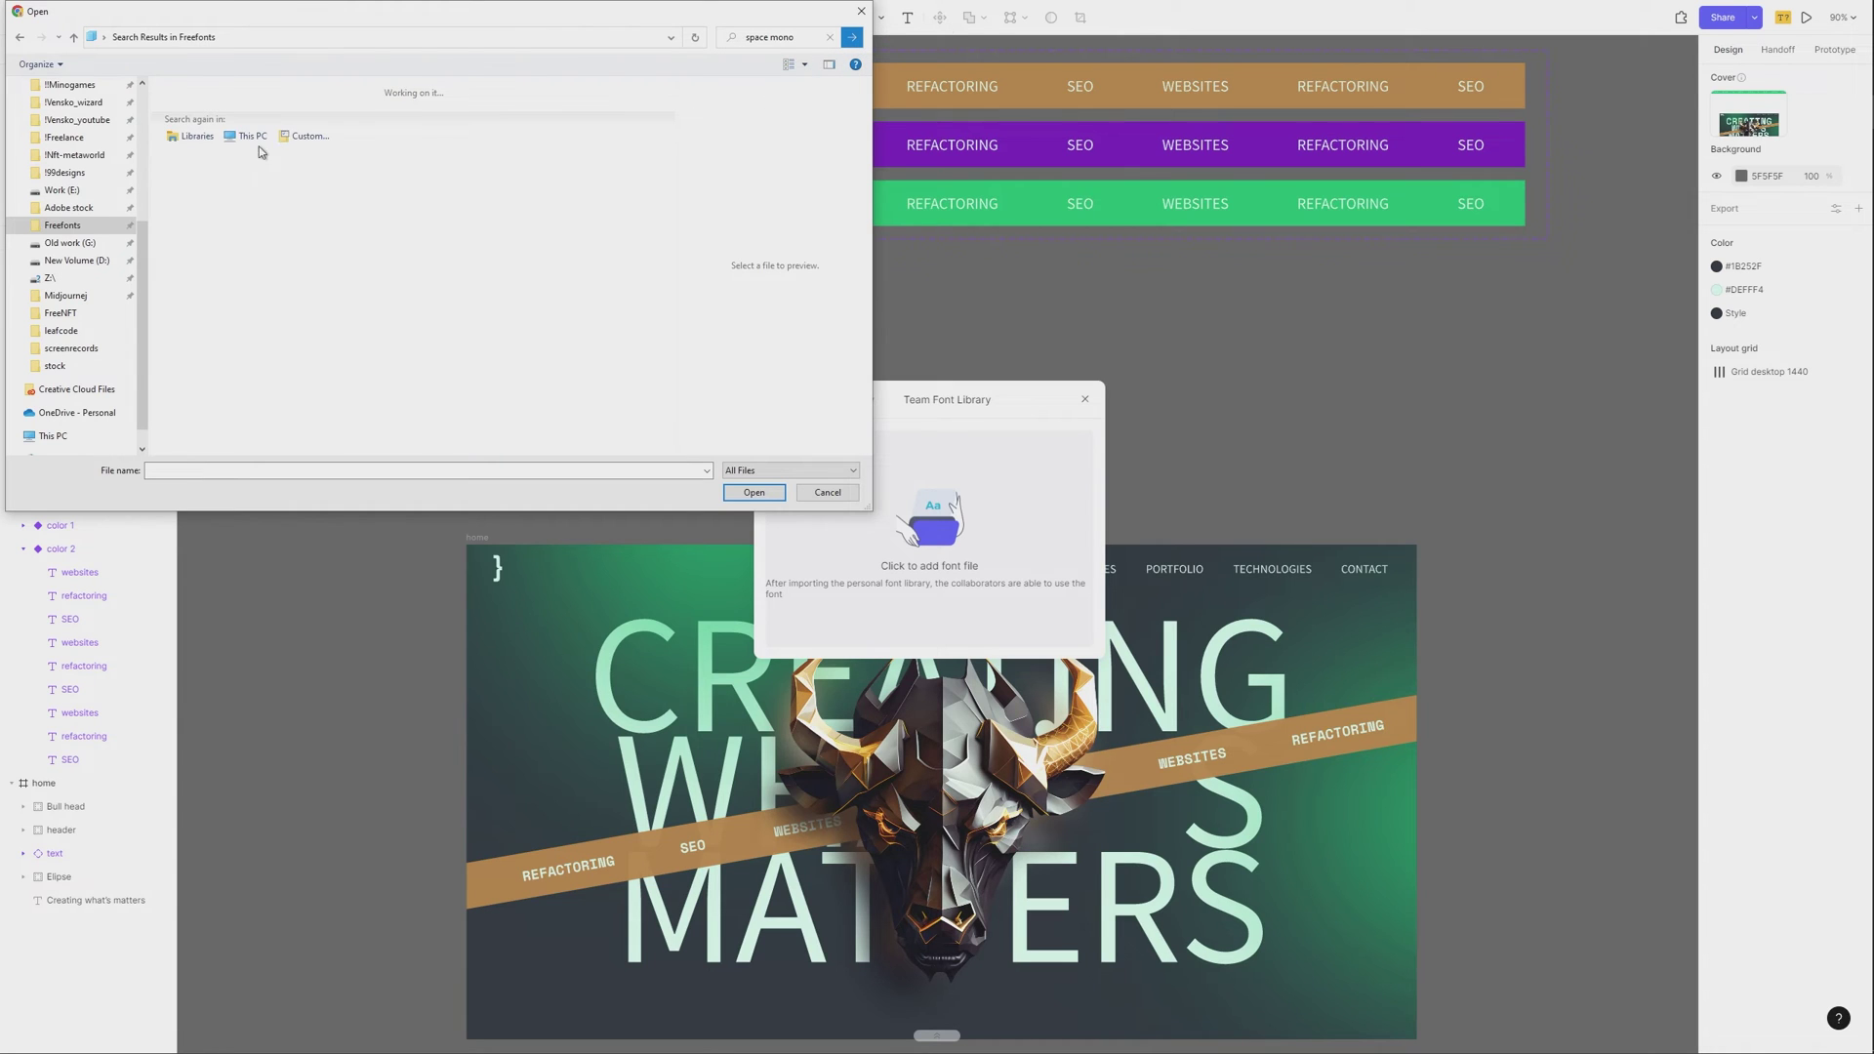
{"action": "double_click", "coordinate": [230, 98]}
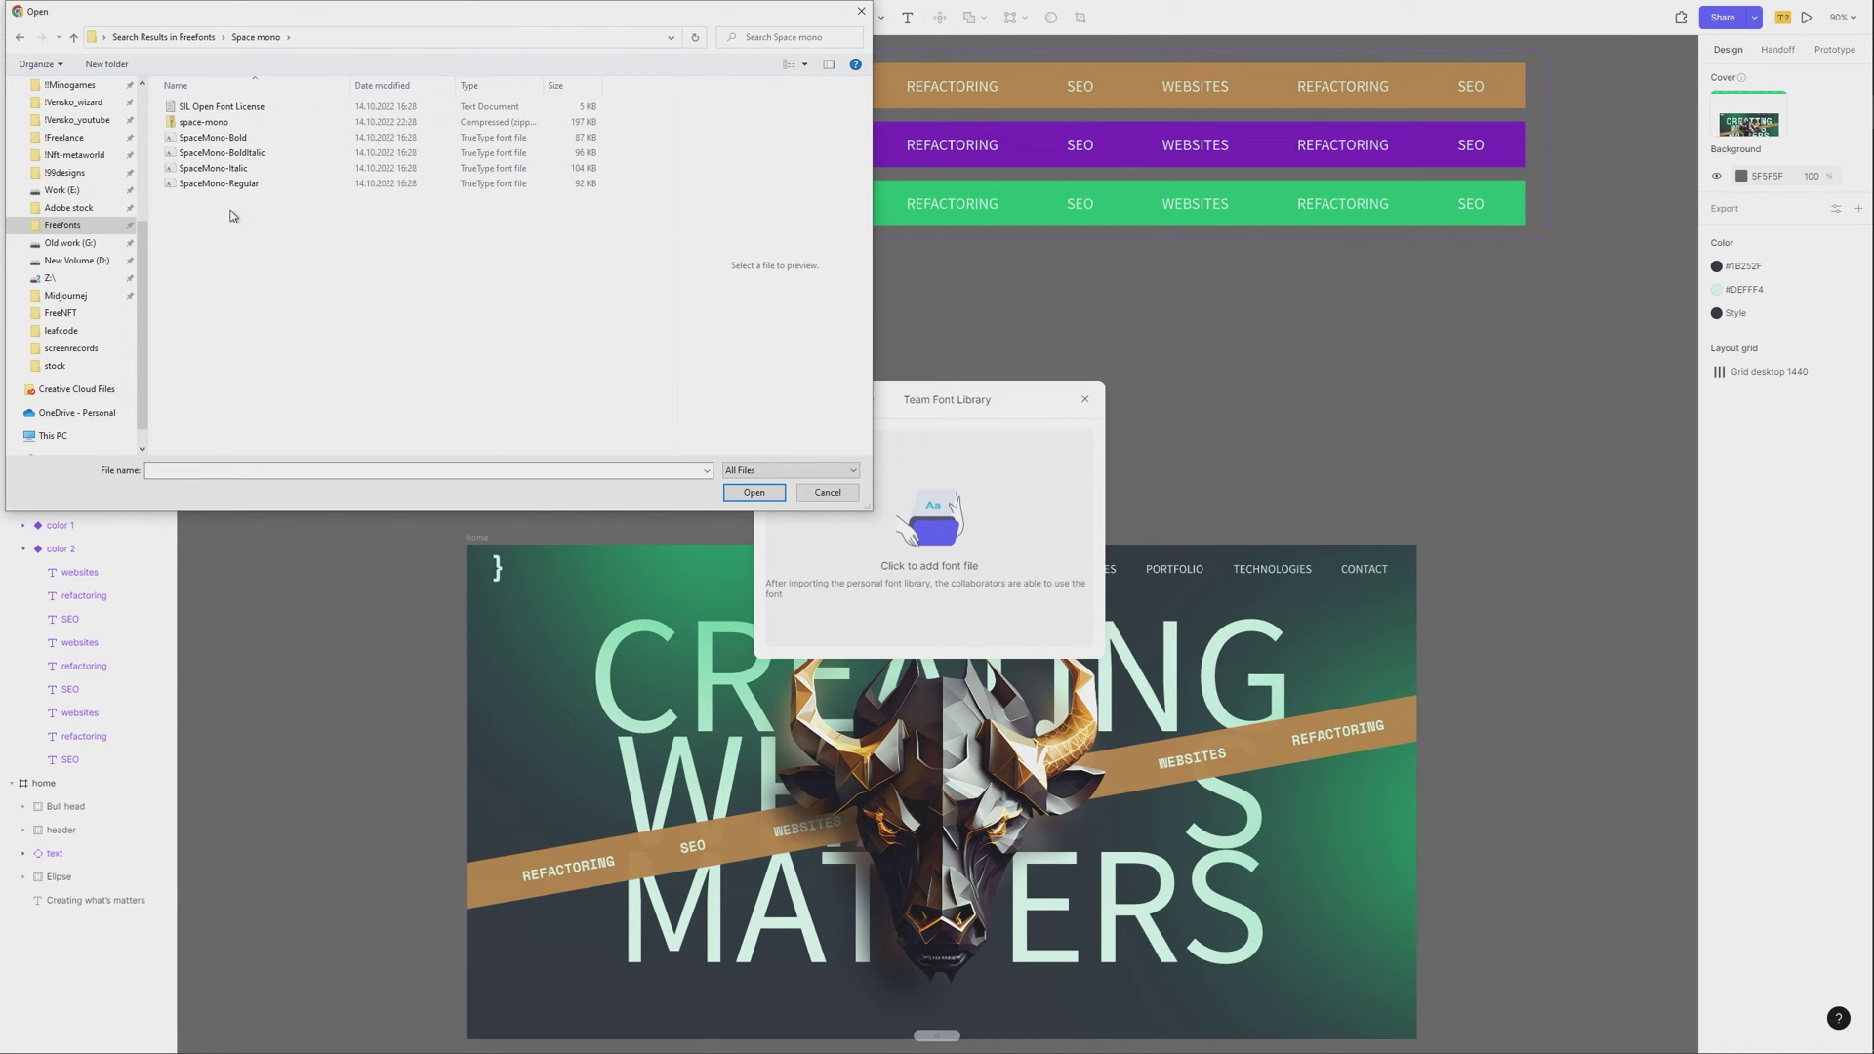
{"action": "left_click", "coordinate": [229, 138]}
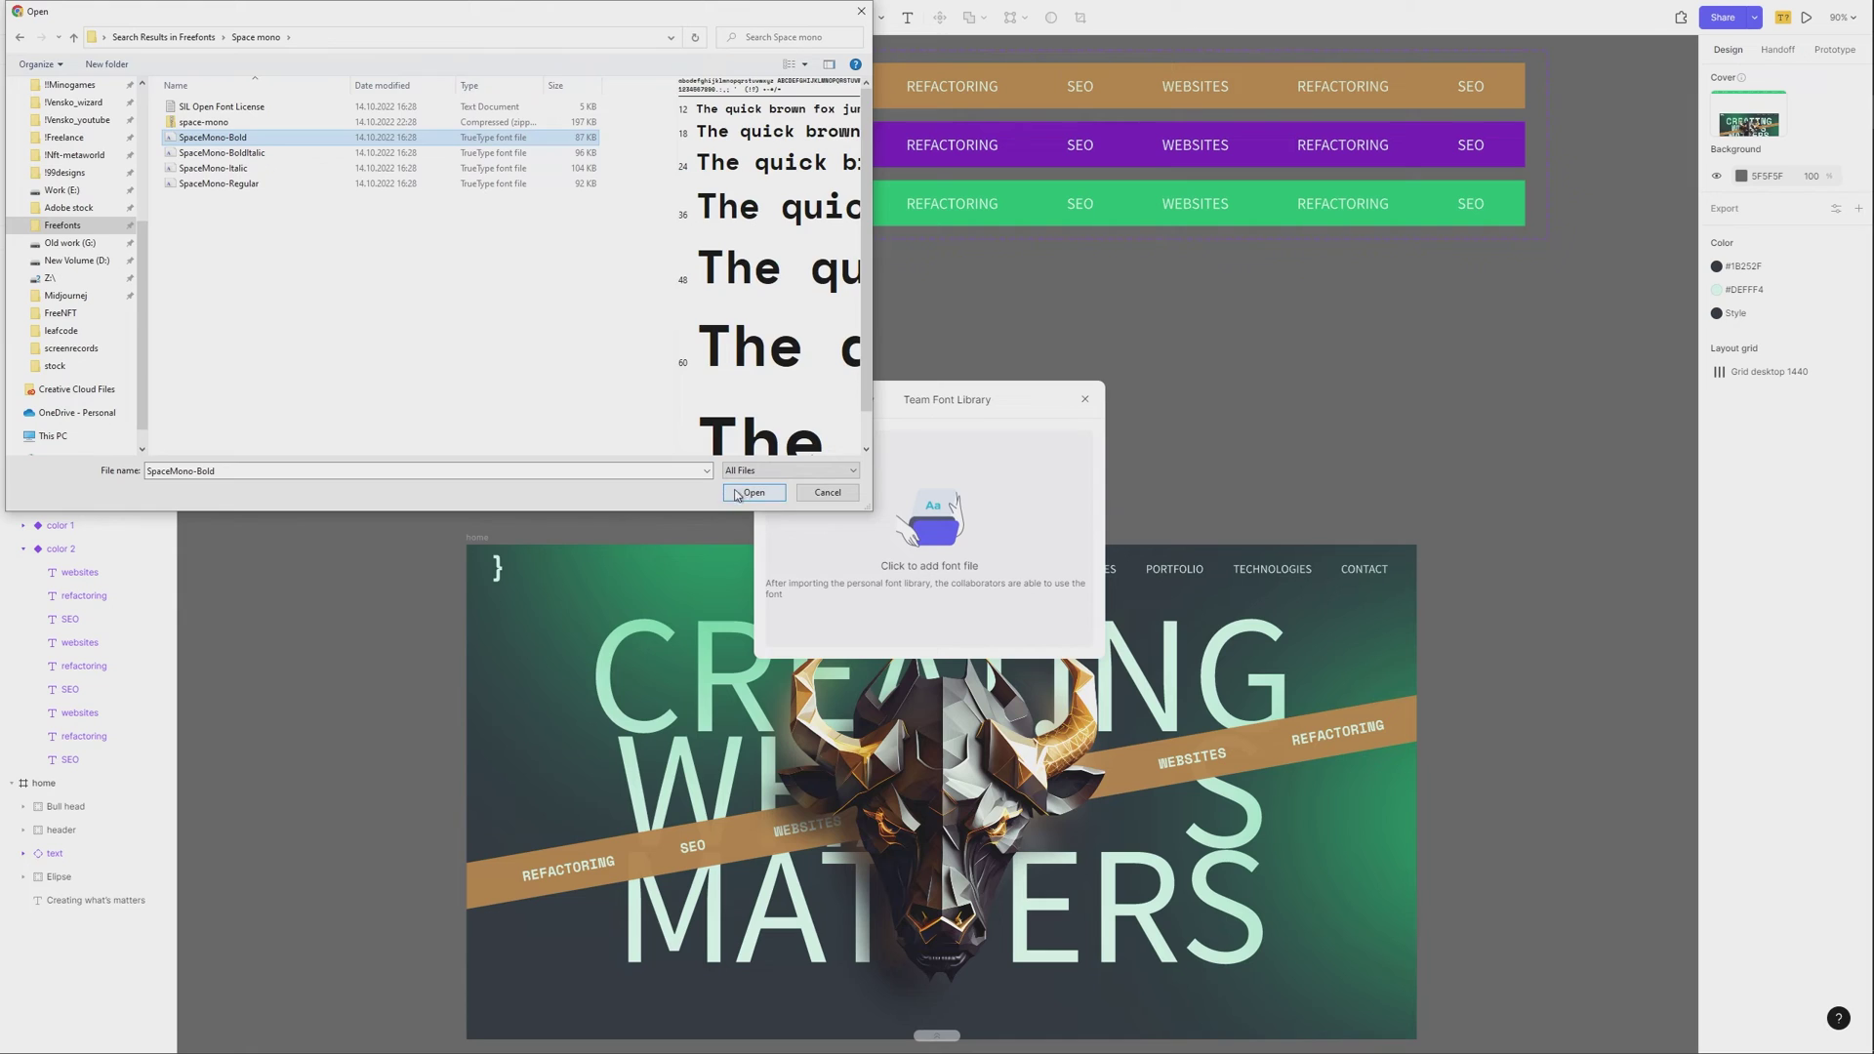
{"action": "key", "text": "Return"}
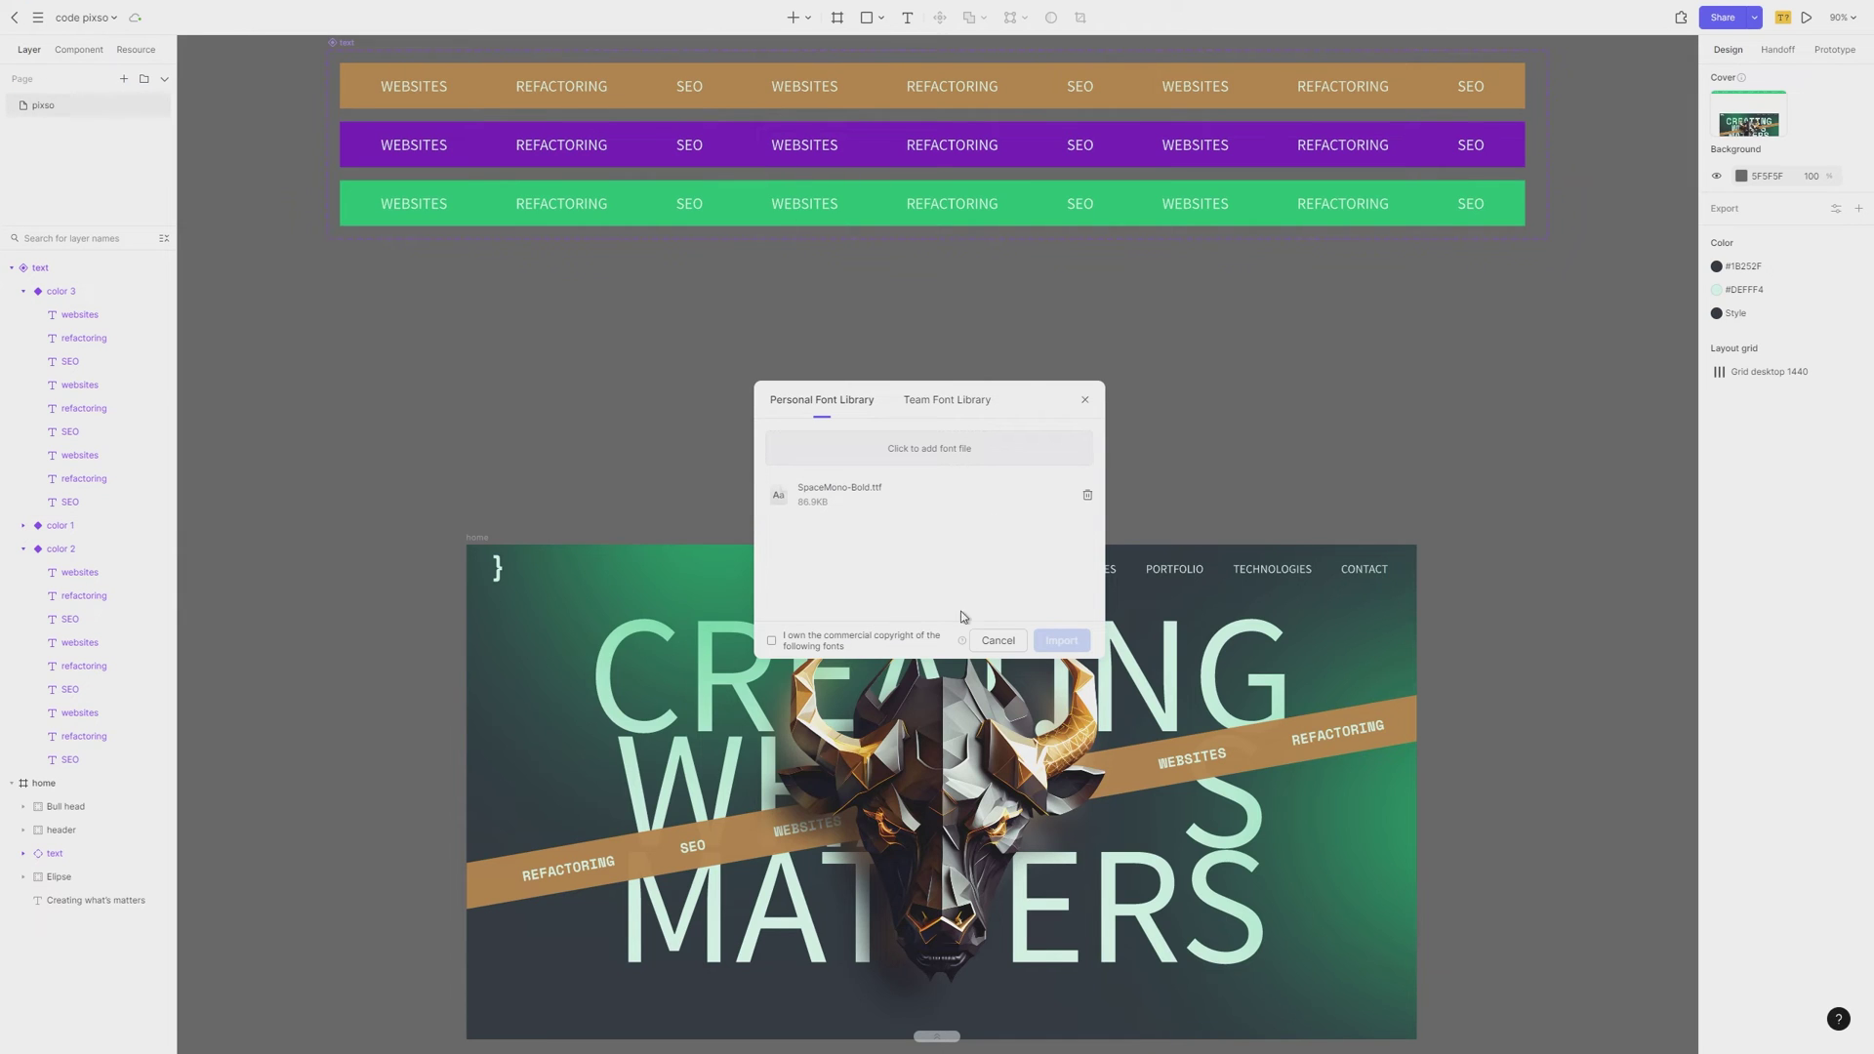
{"action": "left_click", "coordinate": [856, 642]}
{"action": "left_click", "coordinate": [1061, 640]}
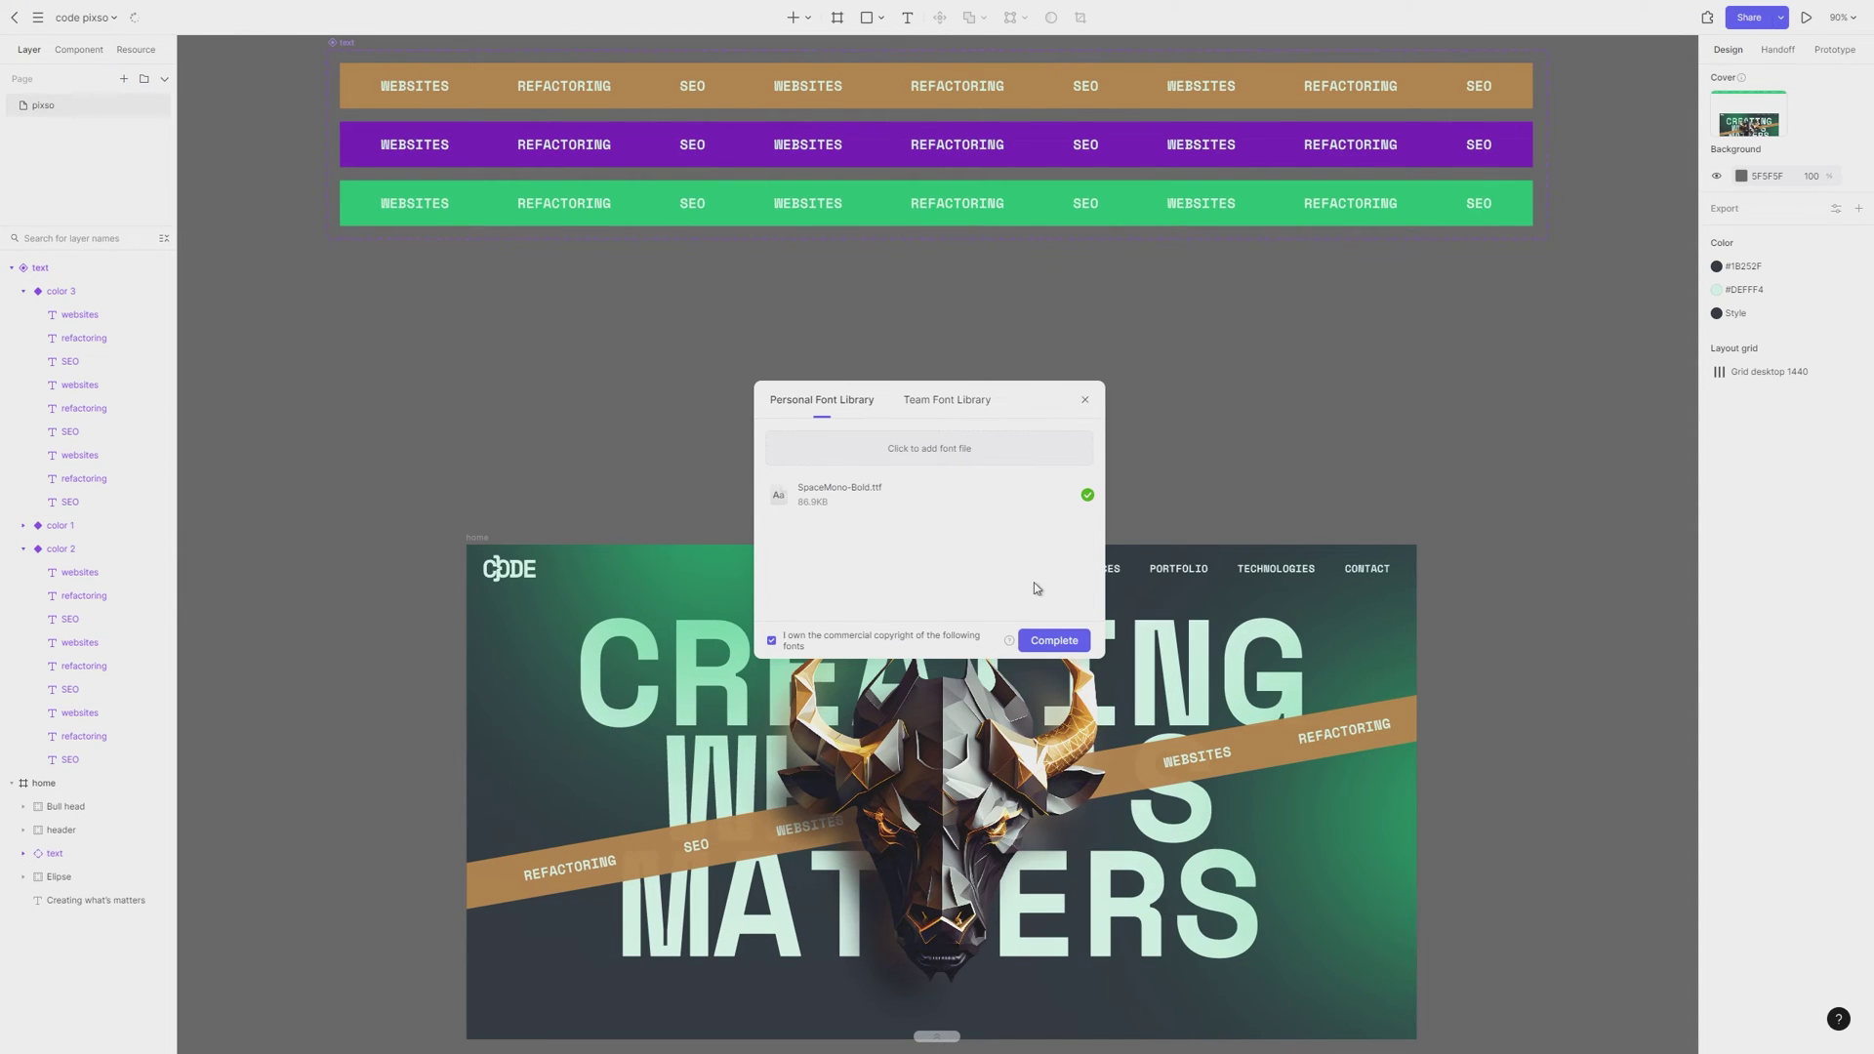
{"action": "left_click", "coordinate": [1085, 400]}
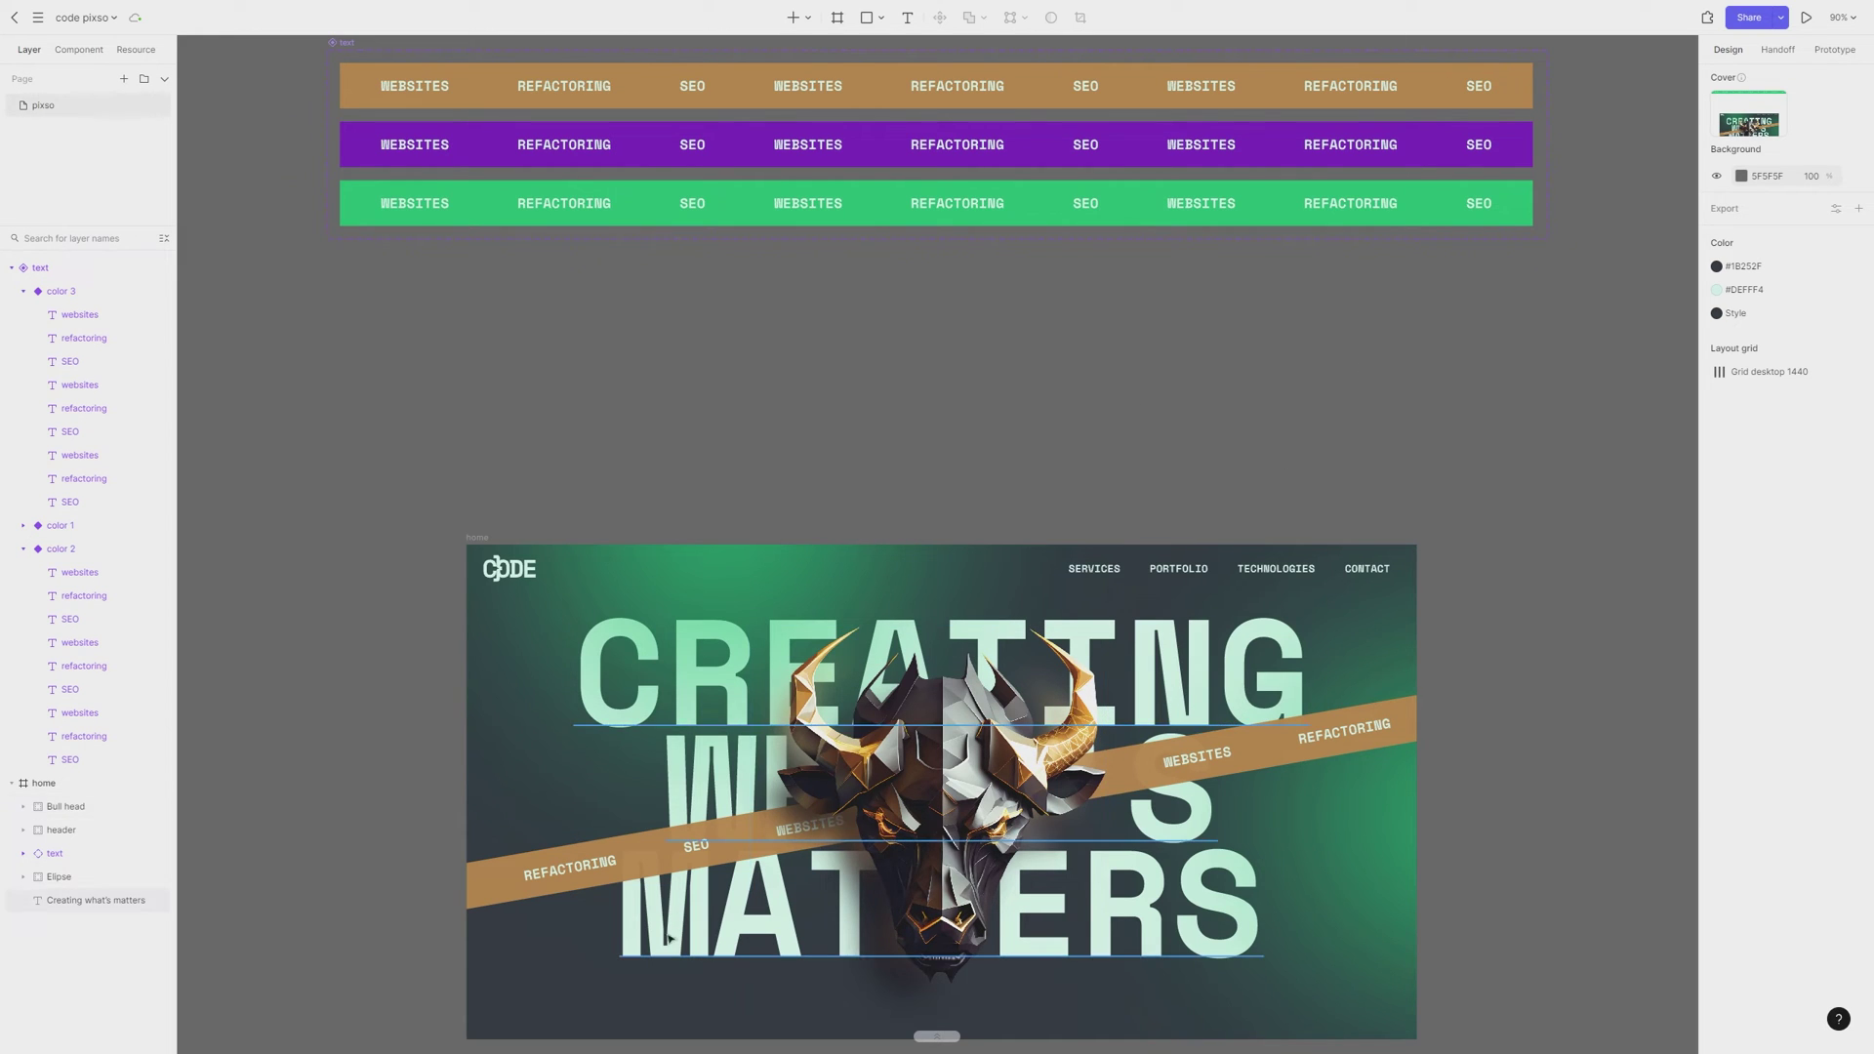
{"action": "left_click", "coordinate": [1178, 937]}
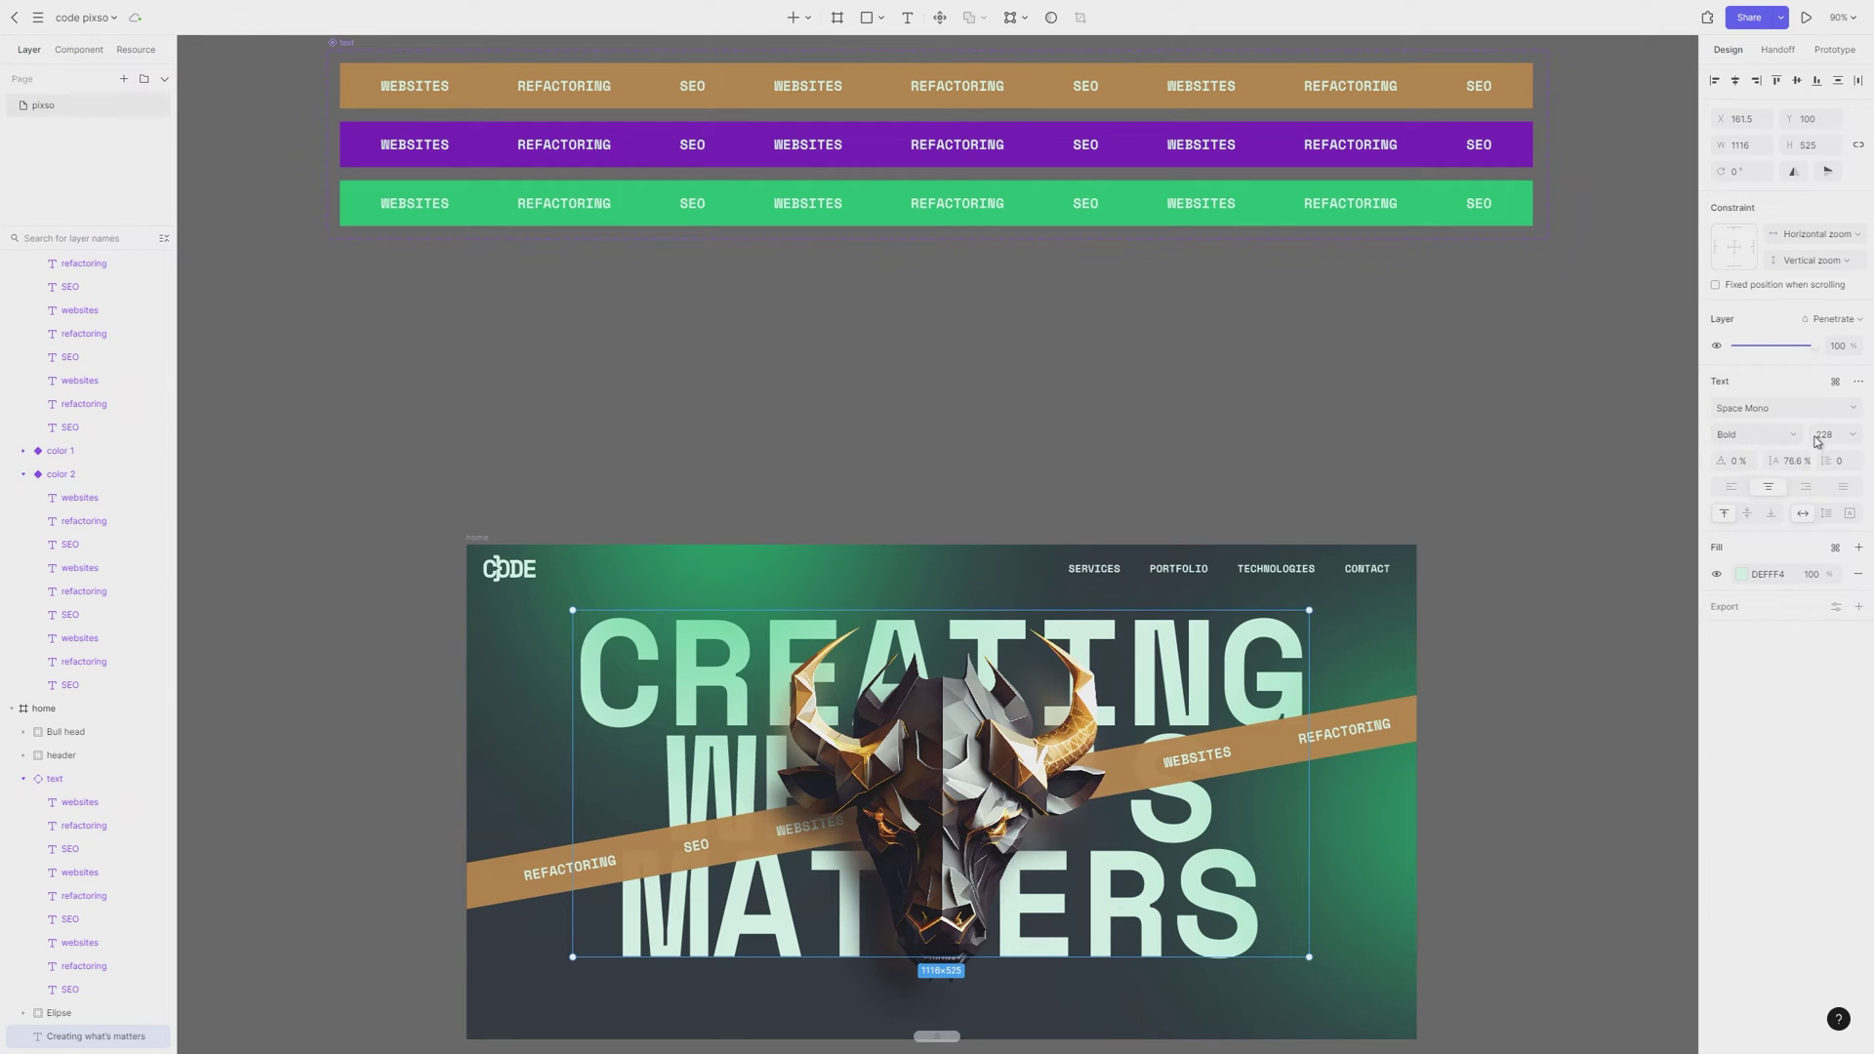
{"action": "left_click", "coordinate": [1855, 437]}
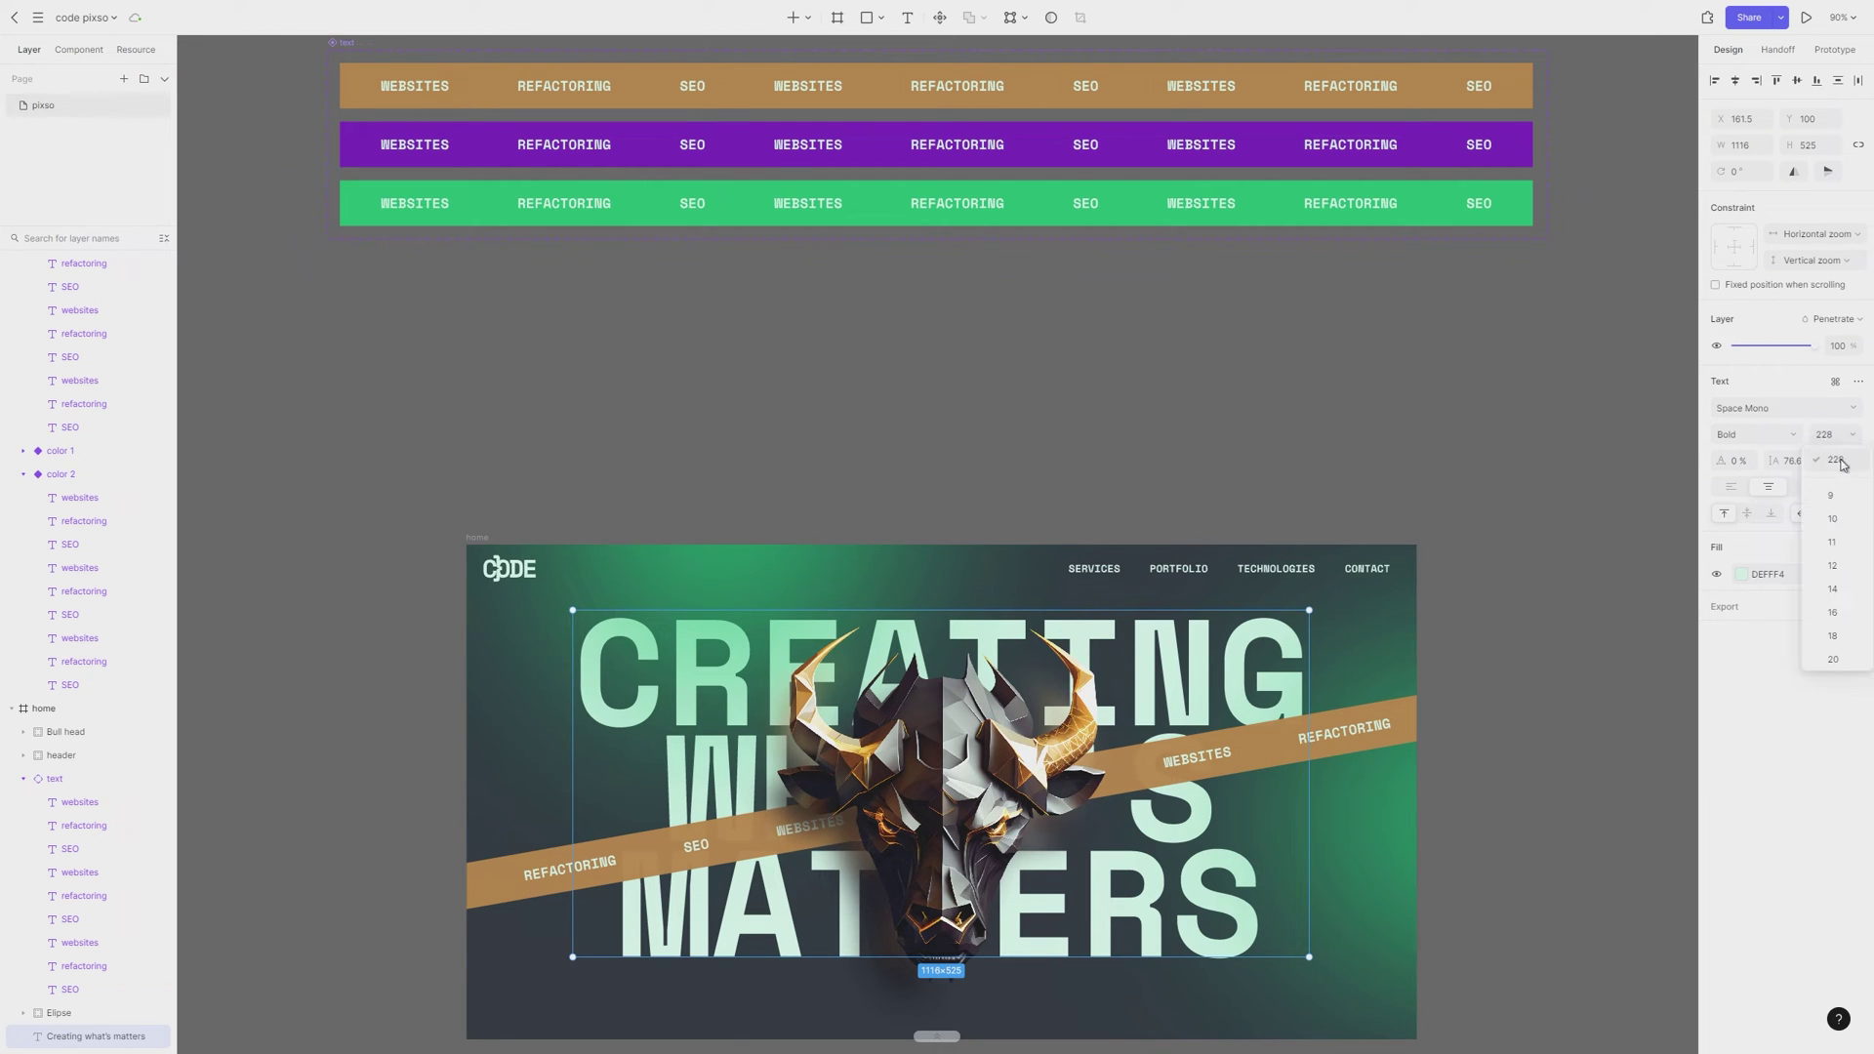
{"action": "left_click", "coordinate": [1836, 566]}
{"action": "key", "text": "ctrl+z"}
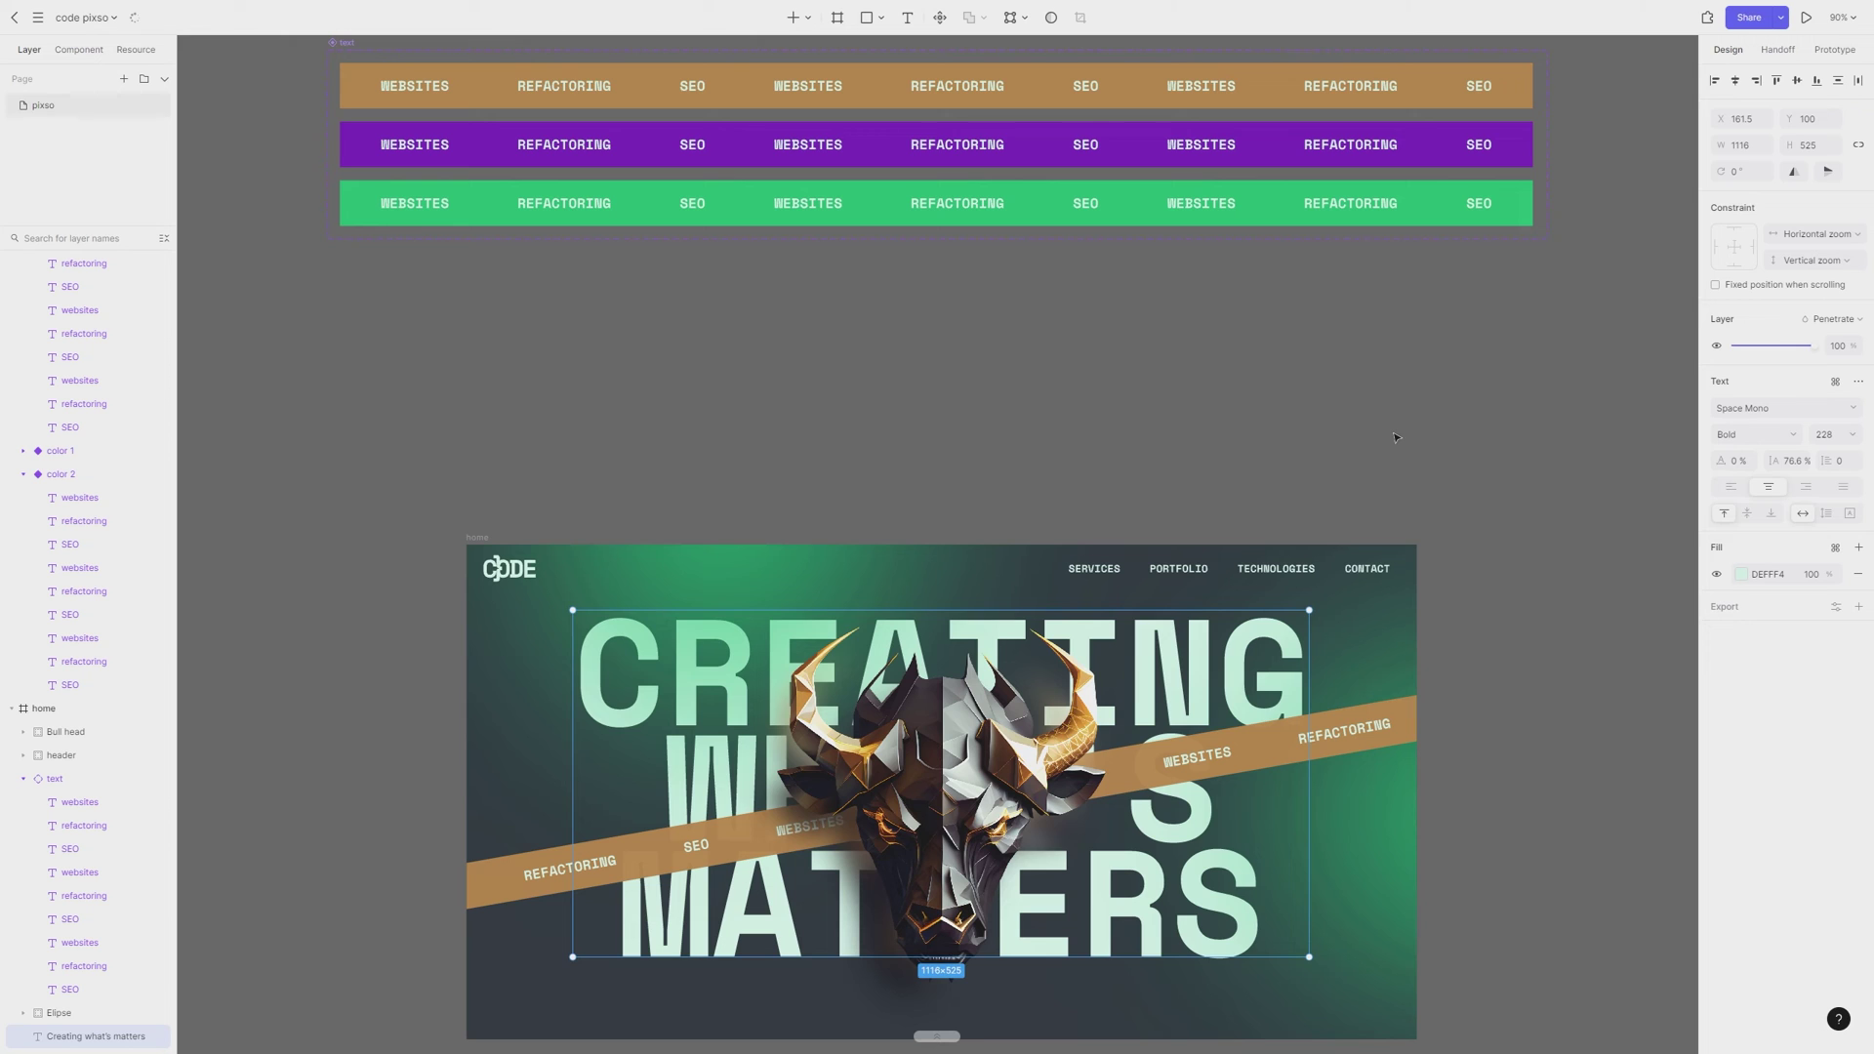
{"action": "left_click", "coordinate": [1245, 430]}
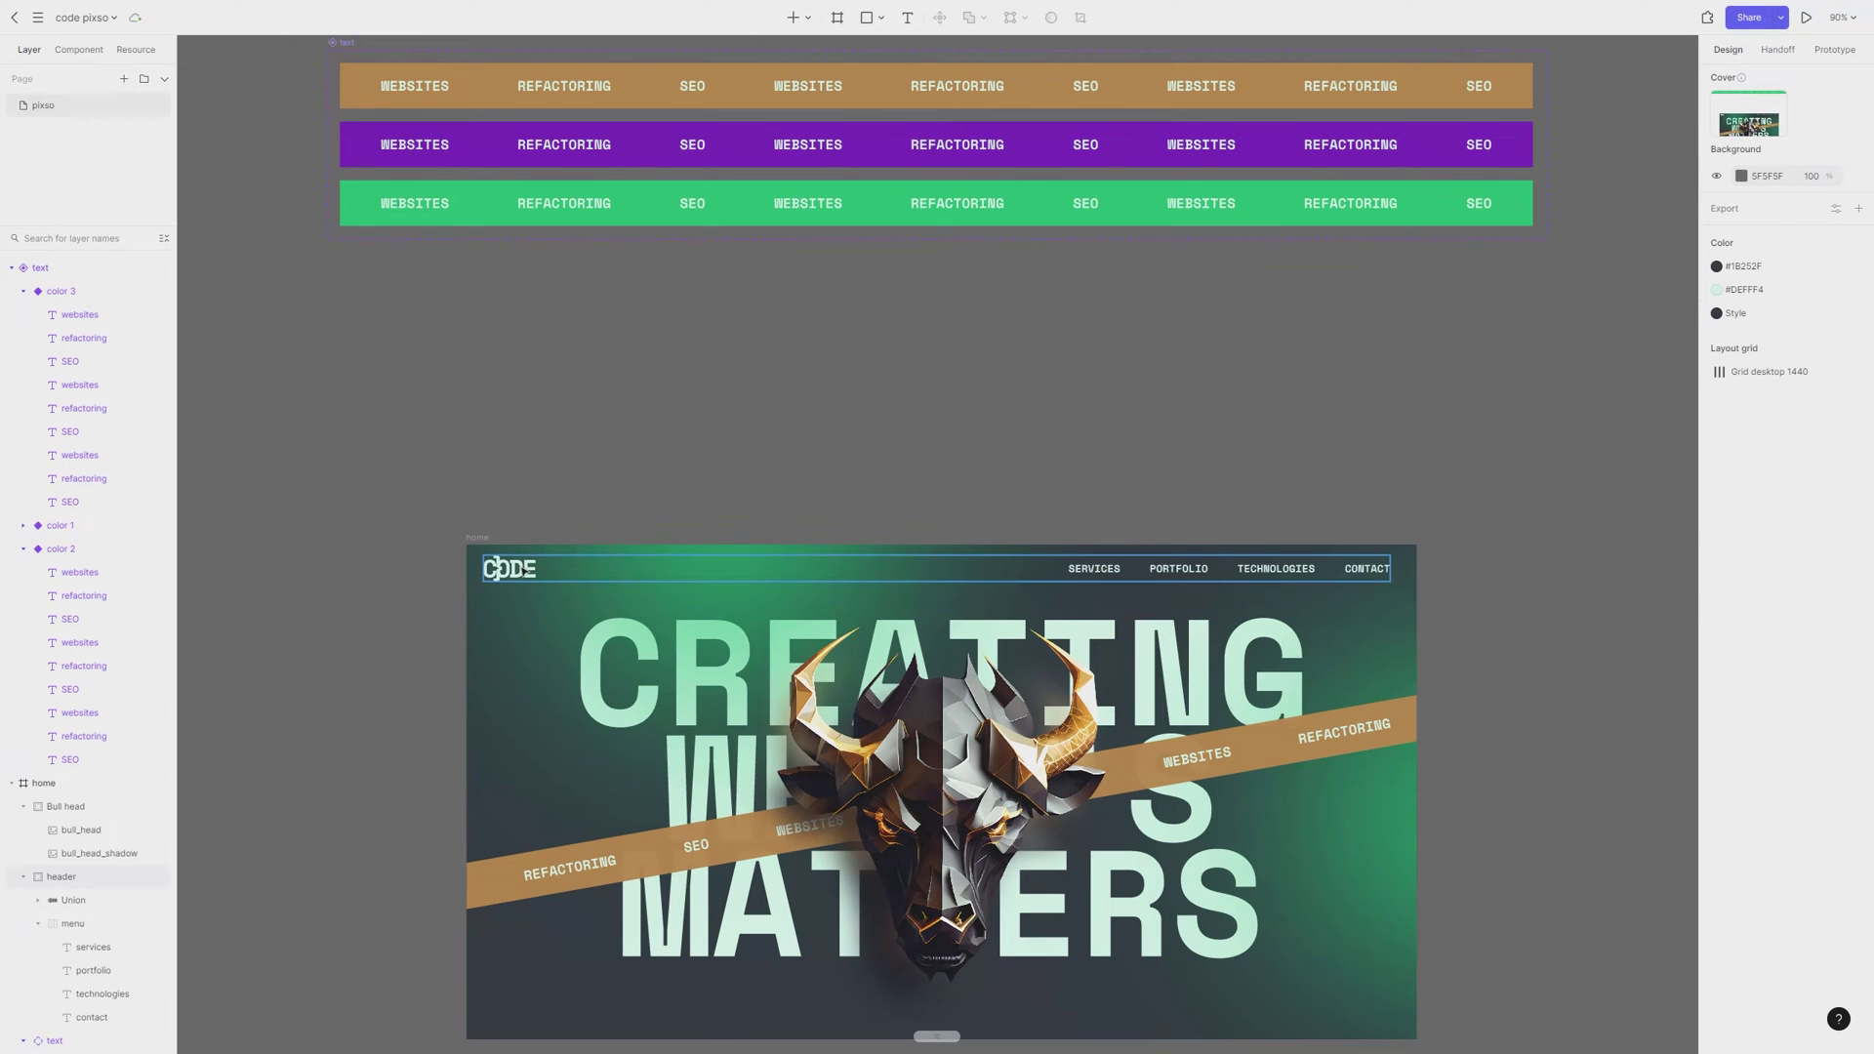
{"action": "left_click", "coordinate": [652, 728]}
{"action": "scroll", "coordinate": [698, 786], "scroll_direction": "down", "scroll_amount": 5}
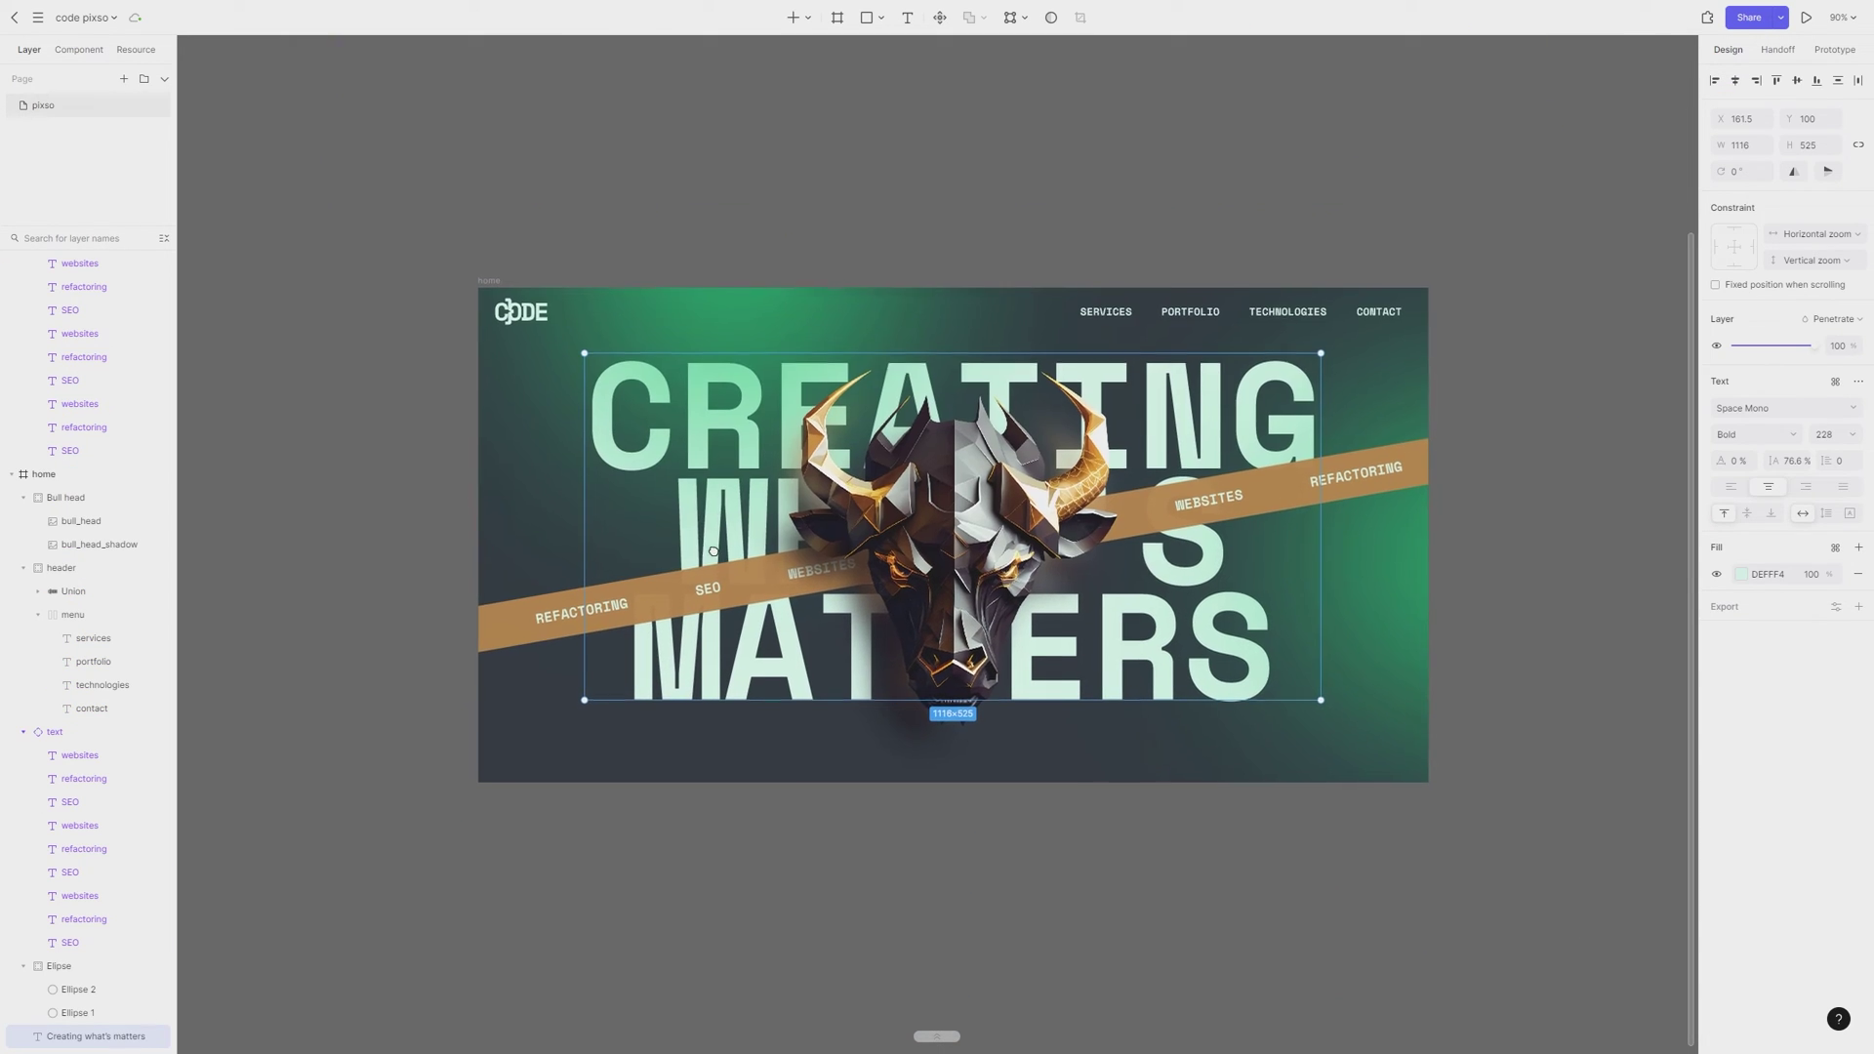
{"action": "left_click_drag", "start_coordinate": [1073, 651], "coordinate": [932, 688]}
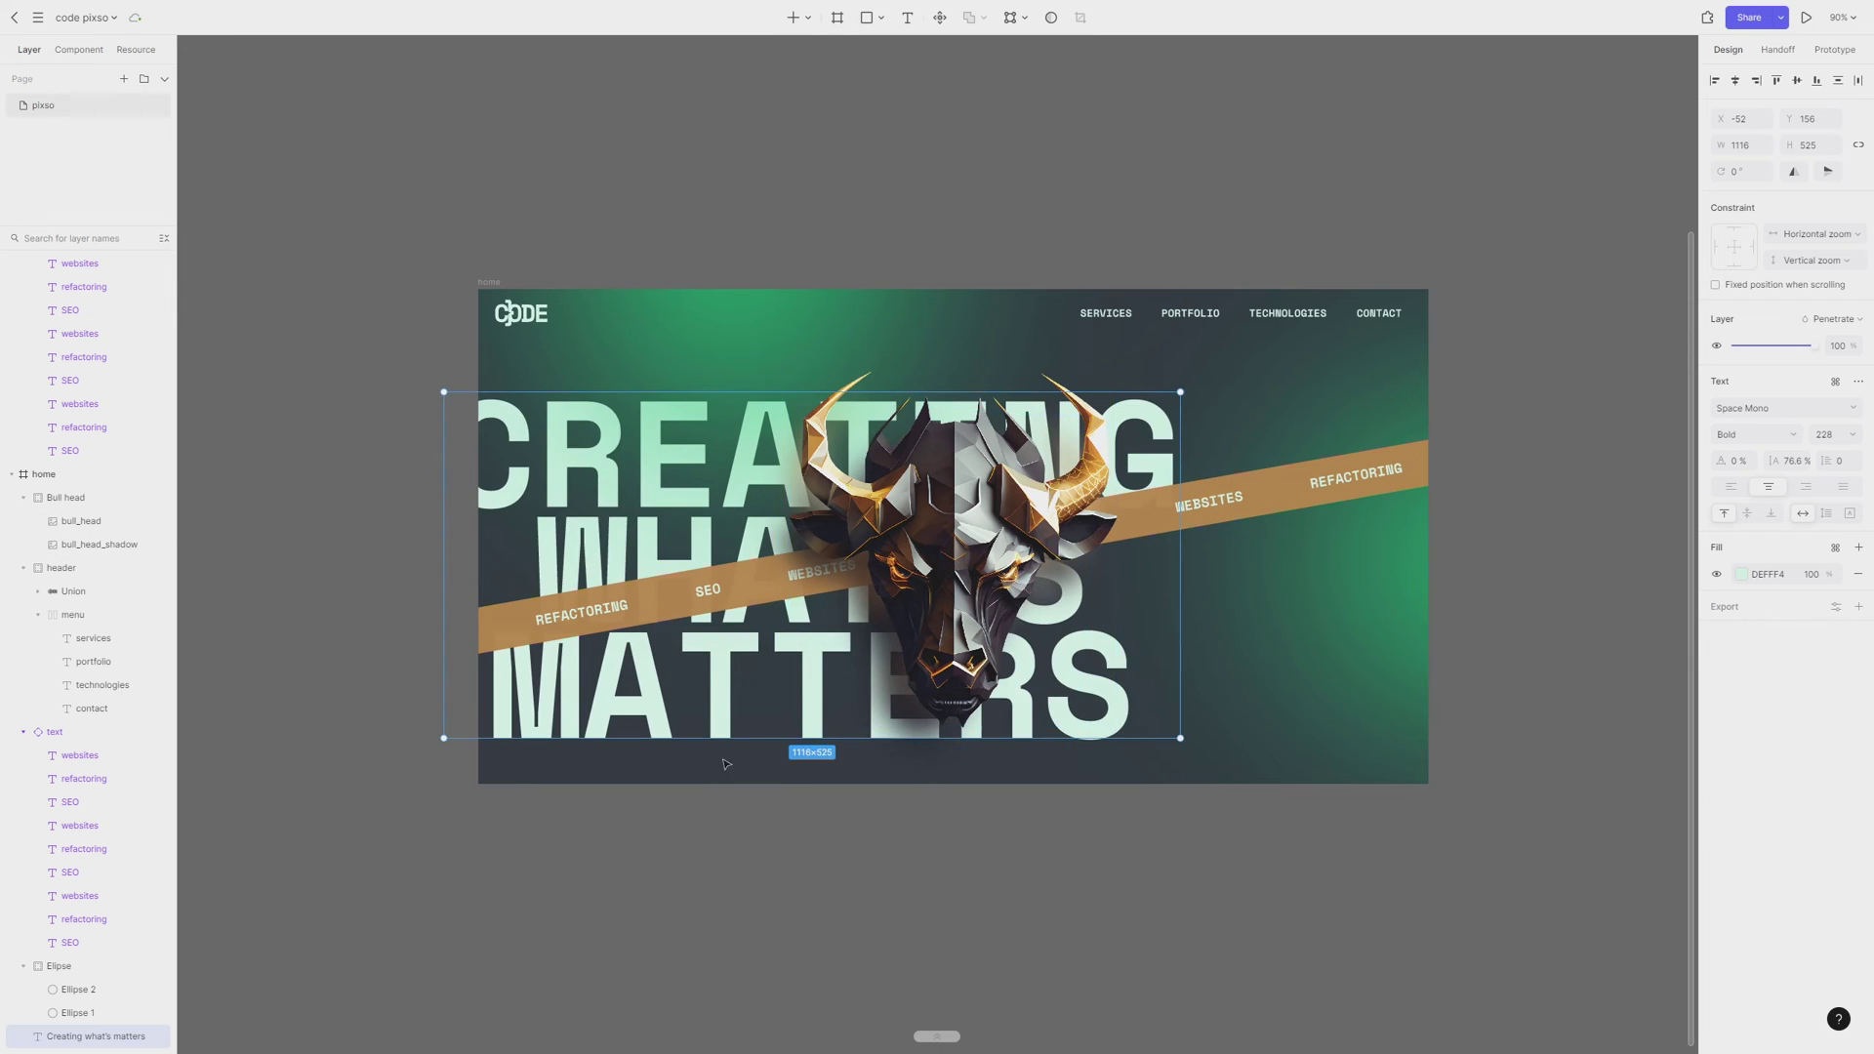
{"action": "key", "text": "ctrl+z"}
{"action": "left_click", "coordinate": [759, 308]}
{"action": "left_click_drag", "start_coordinate": [758, 308], "coordinate": [655, 599]}
{"action": "key", "text": "ctrl+z"}
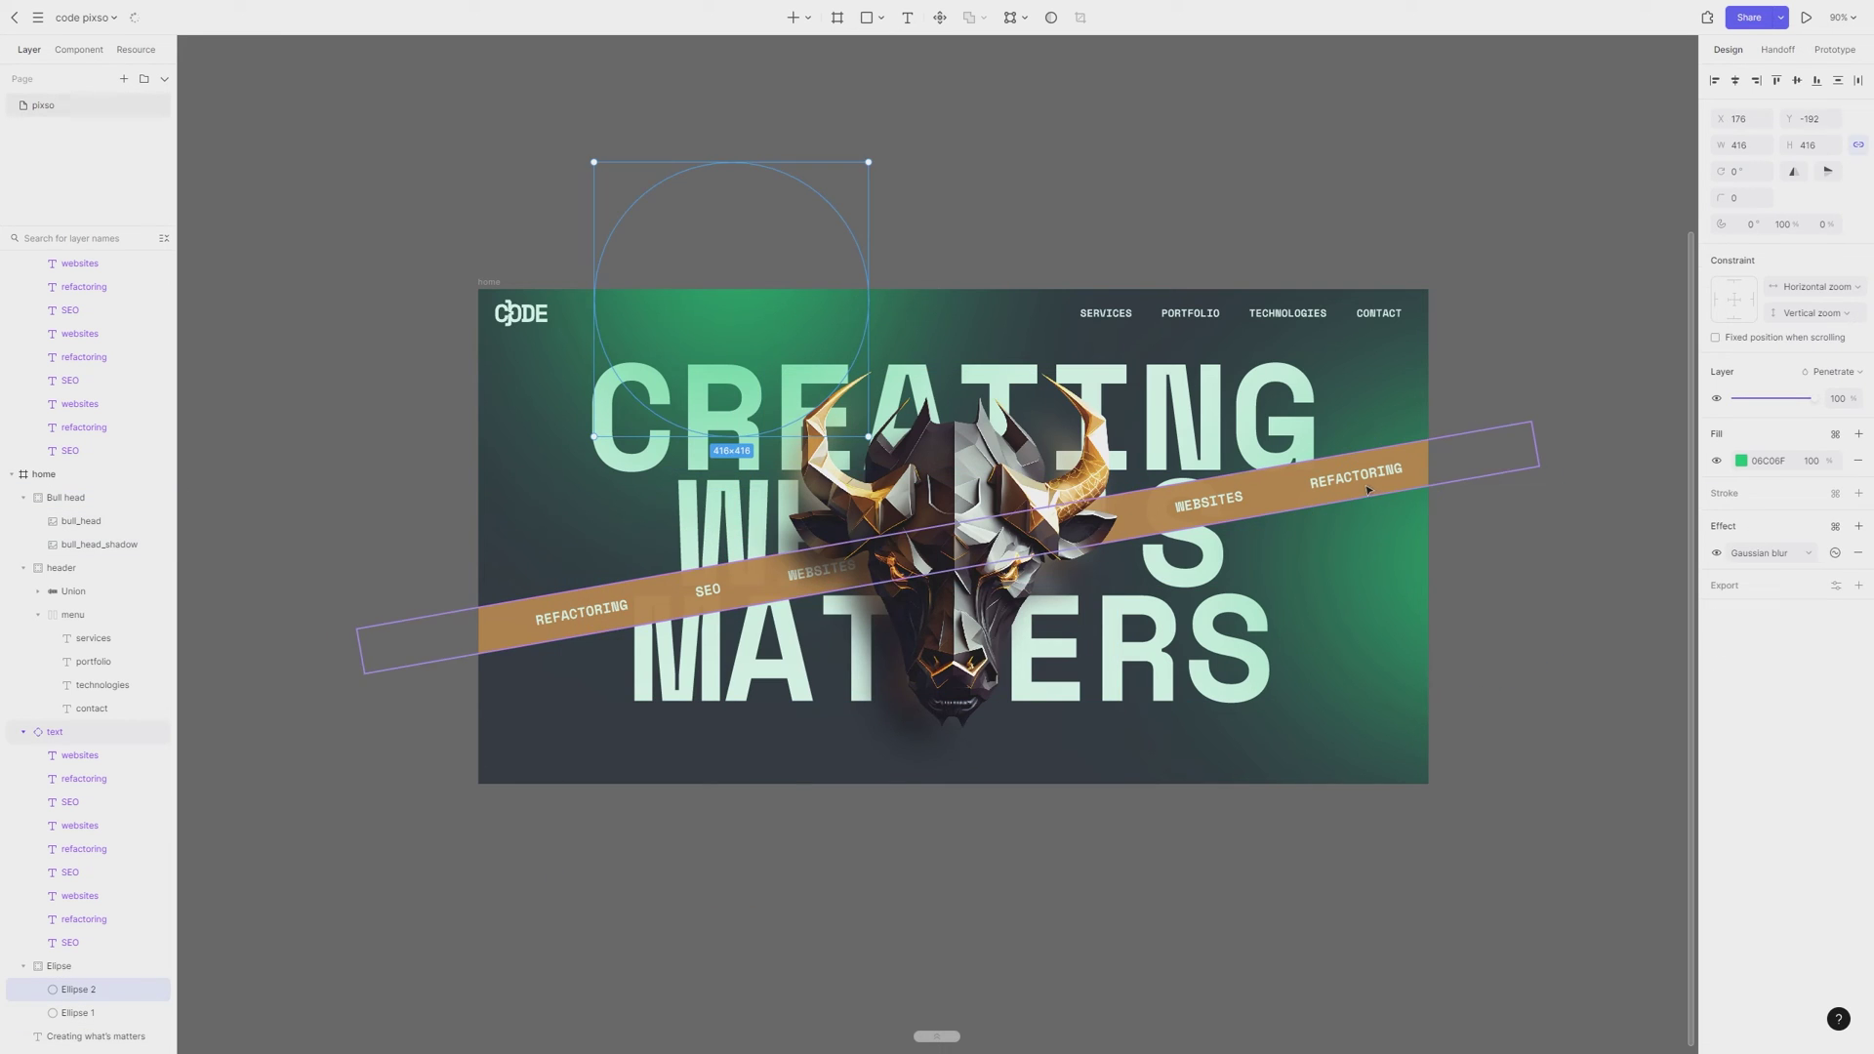
{"action": "left_click_drag", "start_coordinate": [1211, 507], "coordinate": [1211, 572]}
{"action": "key", "text": "ctrl+z"}
{"action": "scroll", "coordinate": [1321, 431], "scroll_direction": "up", "scroll_amount": 1}
{"action": "scroll", "coordinate": [1321, 432], "scroll_direction": "up", "scroll_amount": 1}
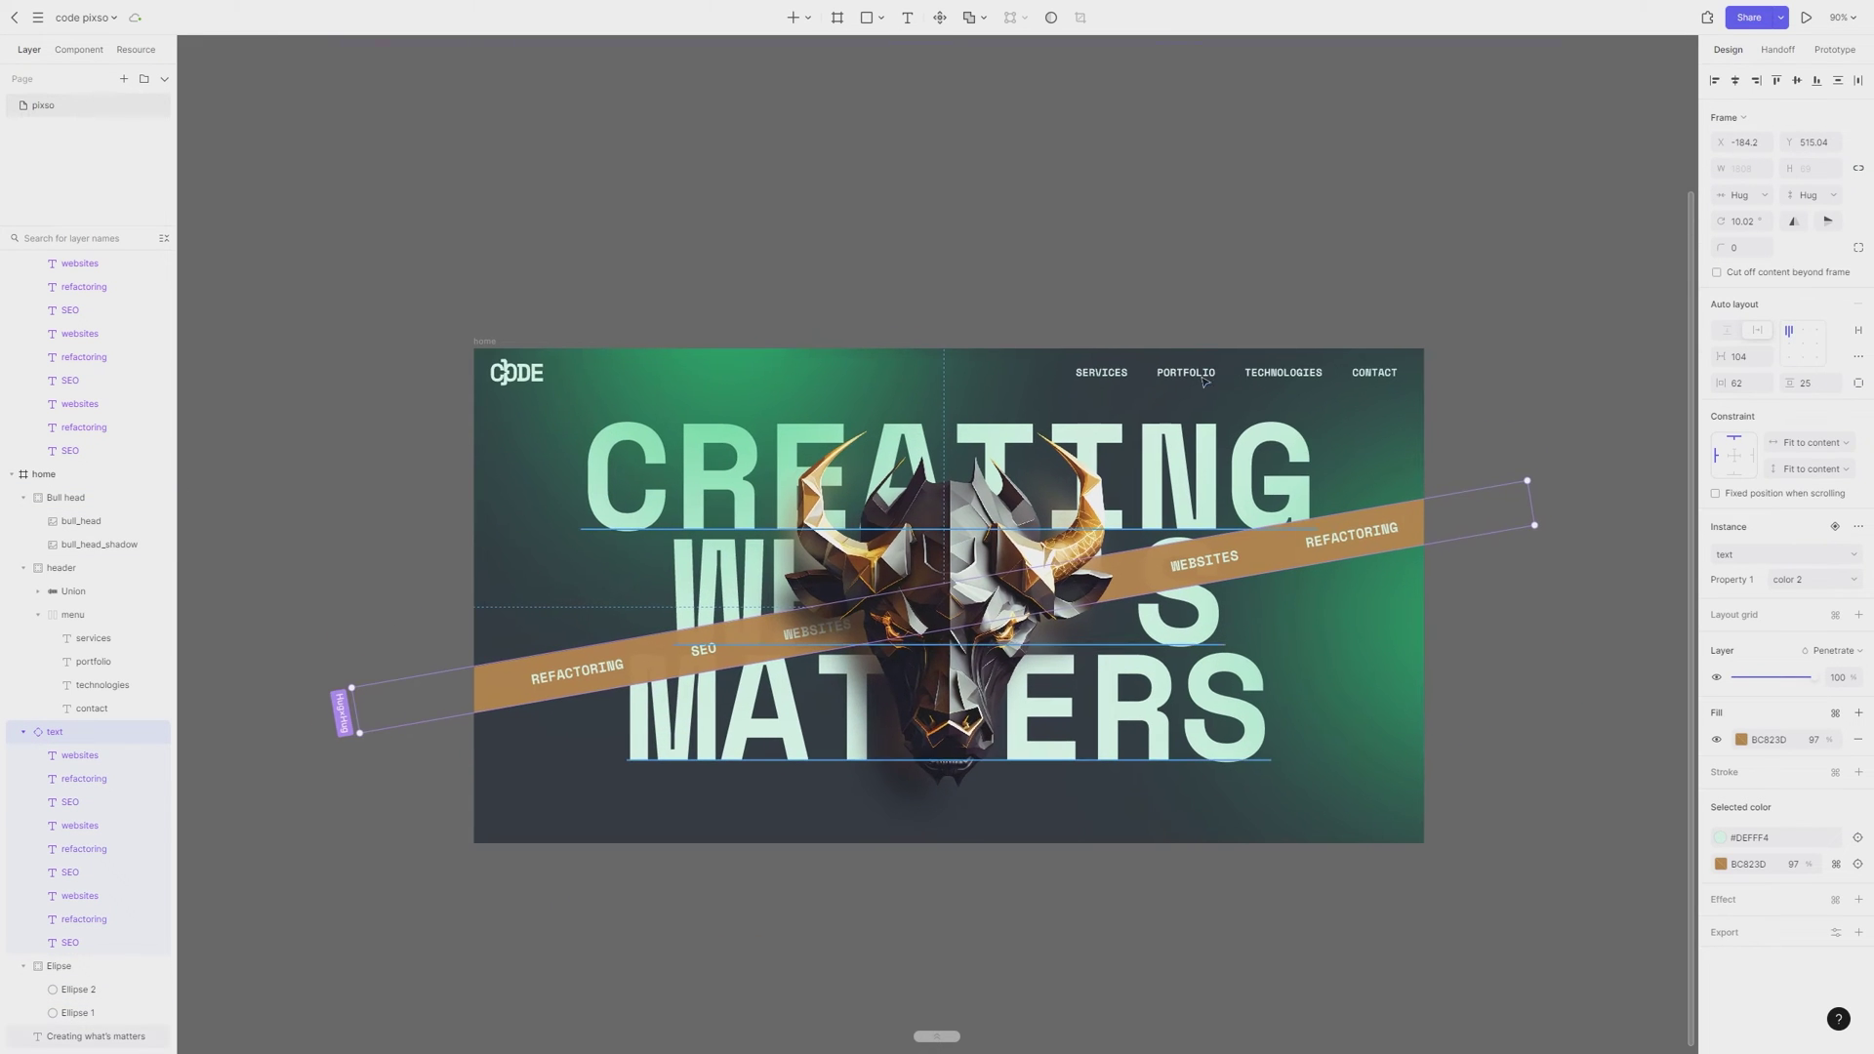
{"action": "left_click", "coordinate": [1201, 376]}
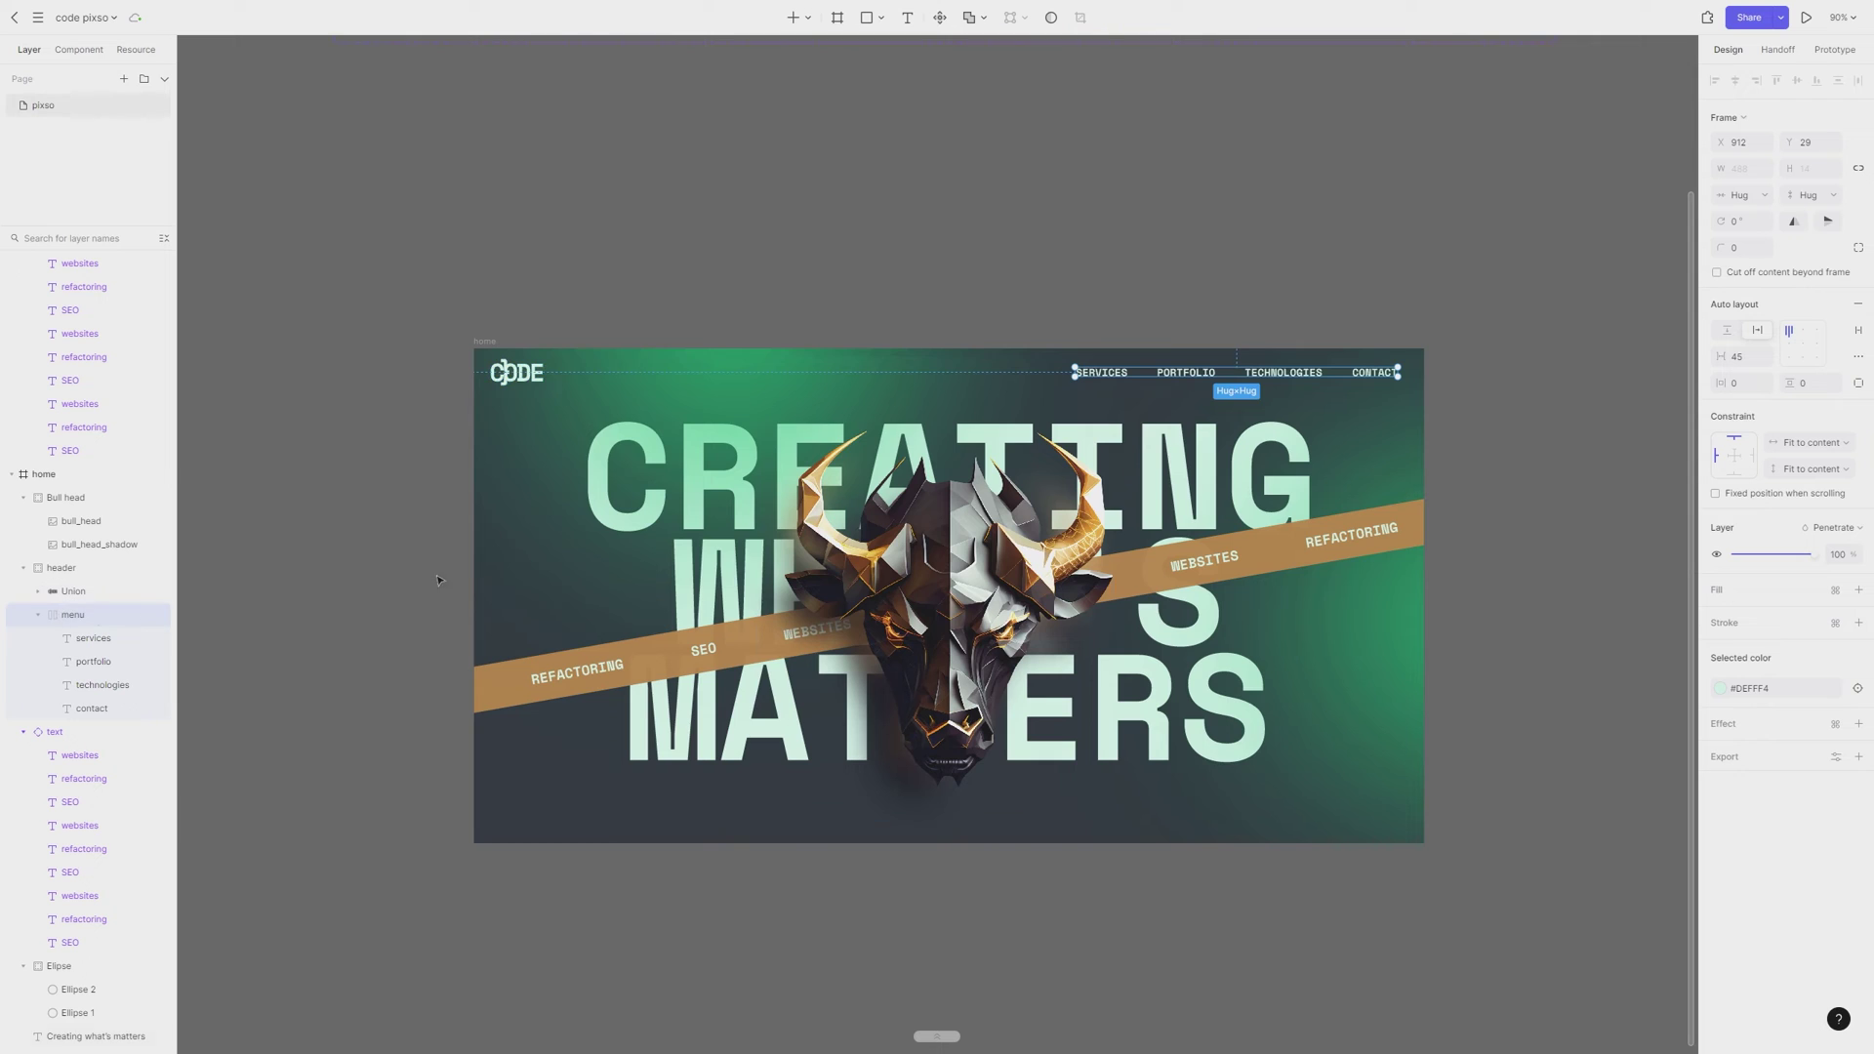
{"action": "mouse_move", "coordinate": [1726, 360]}
{"action": "left_mouse_down"}
{"action": "mouse_move", "coordinate": [1748, 359]}
{"action": "mouse_move", "coordinate": [1726, 359]}
{"action": "left_mouse_up"}
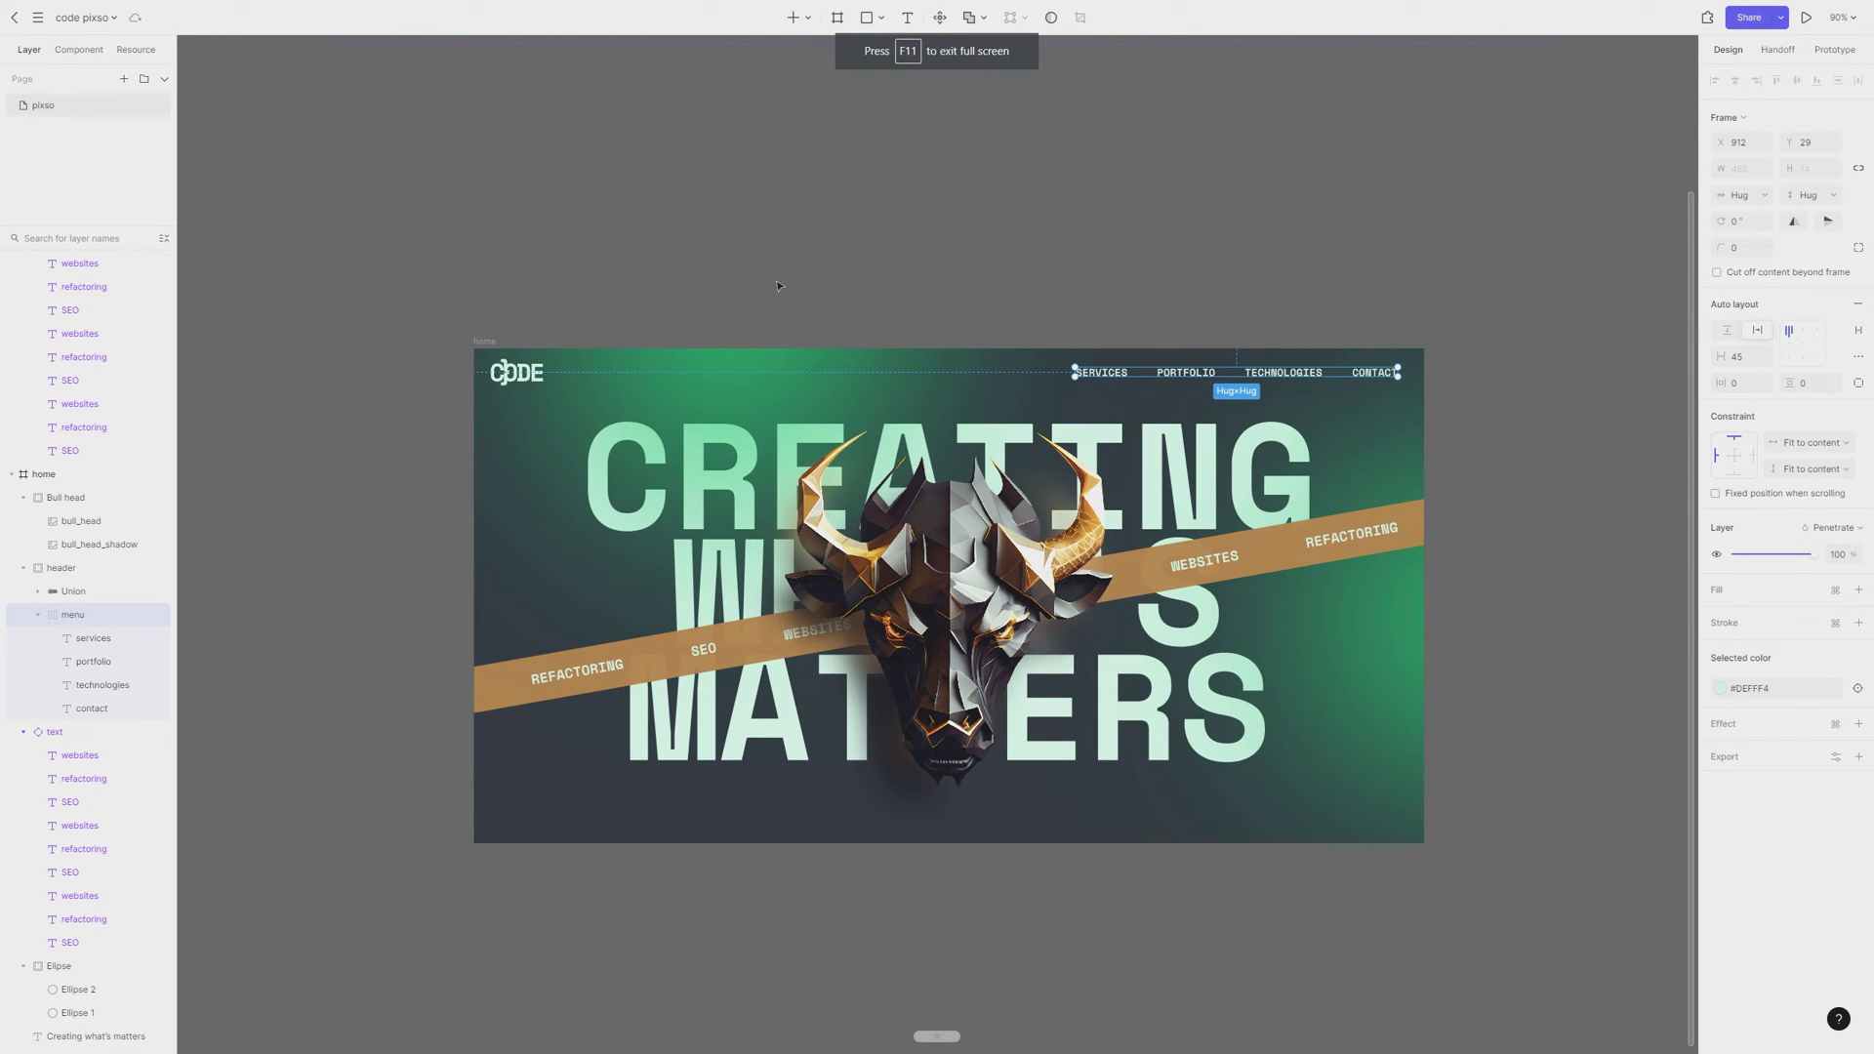
{"action": "left_click_drag", "start_coordinate": [894, 284], "coordinate": [840, 473]}
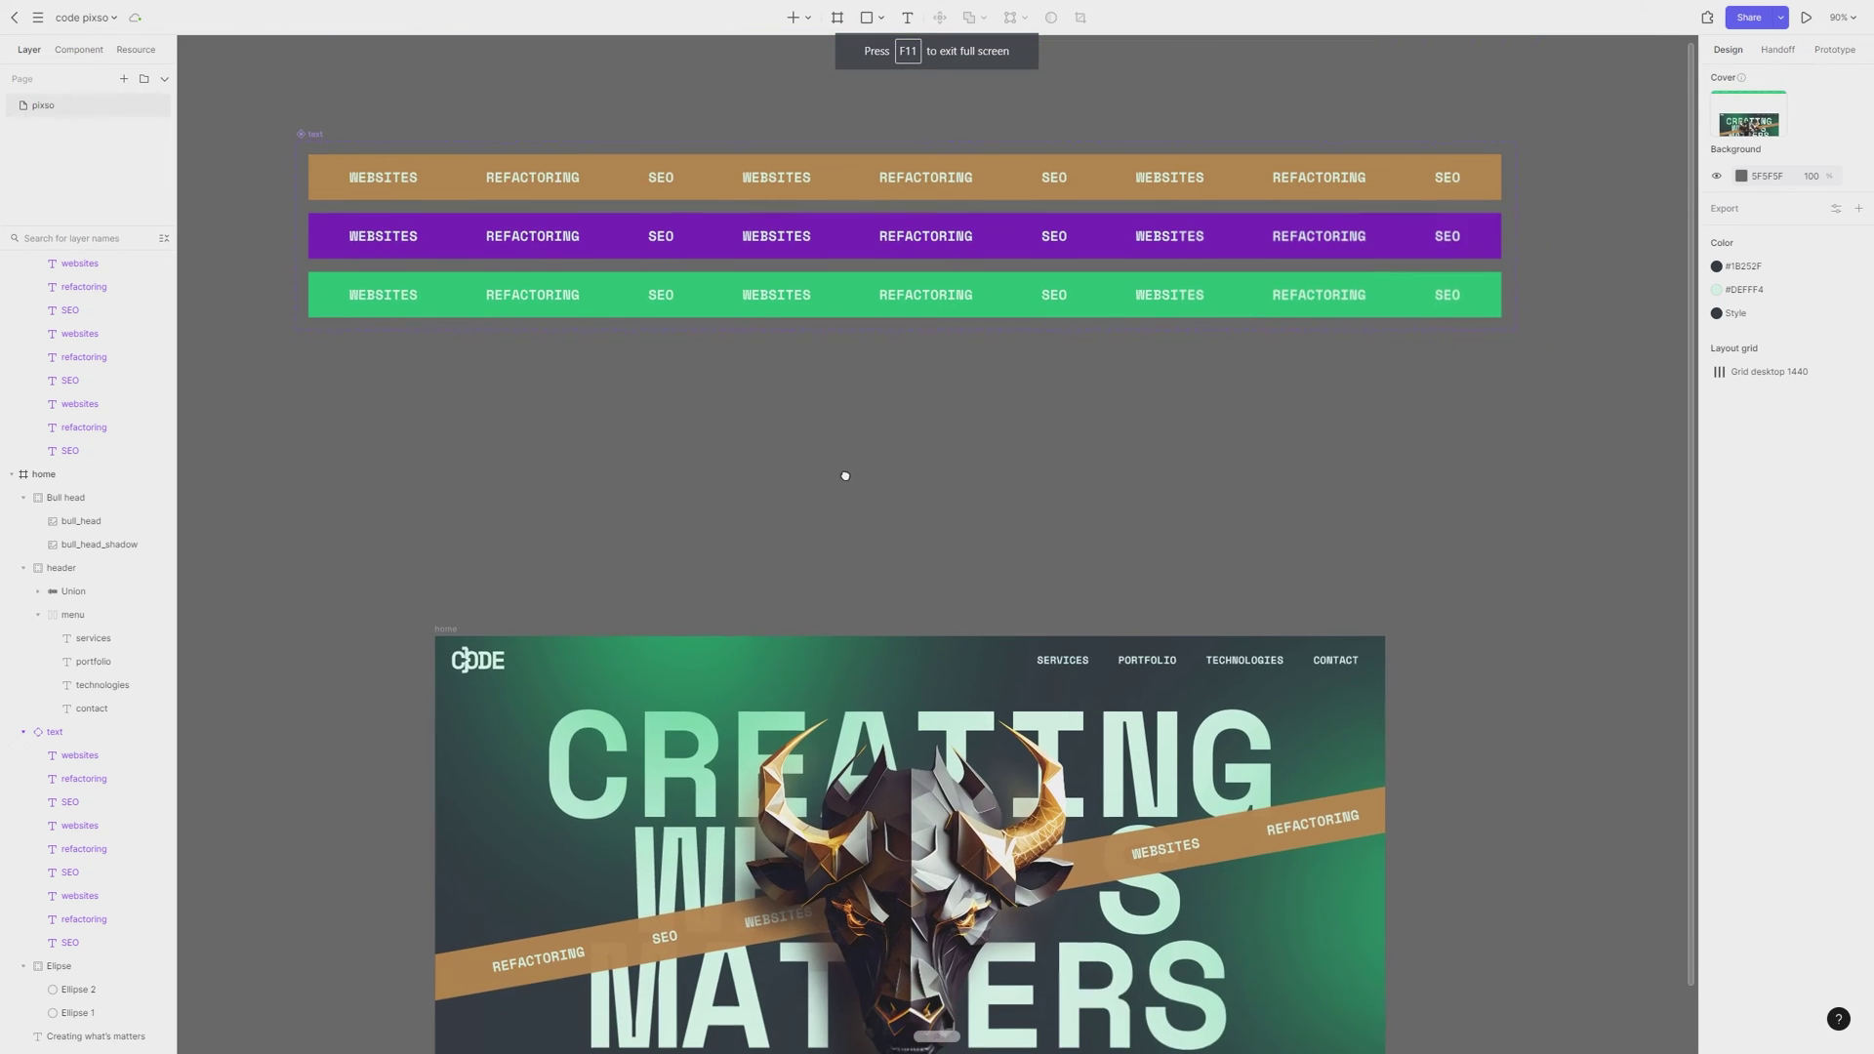
Paste a test banner instance, try its purple, color 3 and color 1 variants, then delete it
{"action": "left_click", "coordinate": [469, 180]}
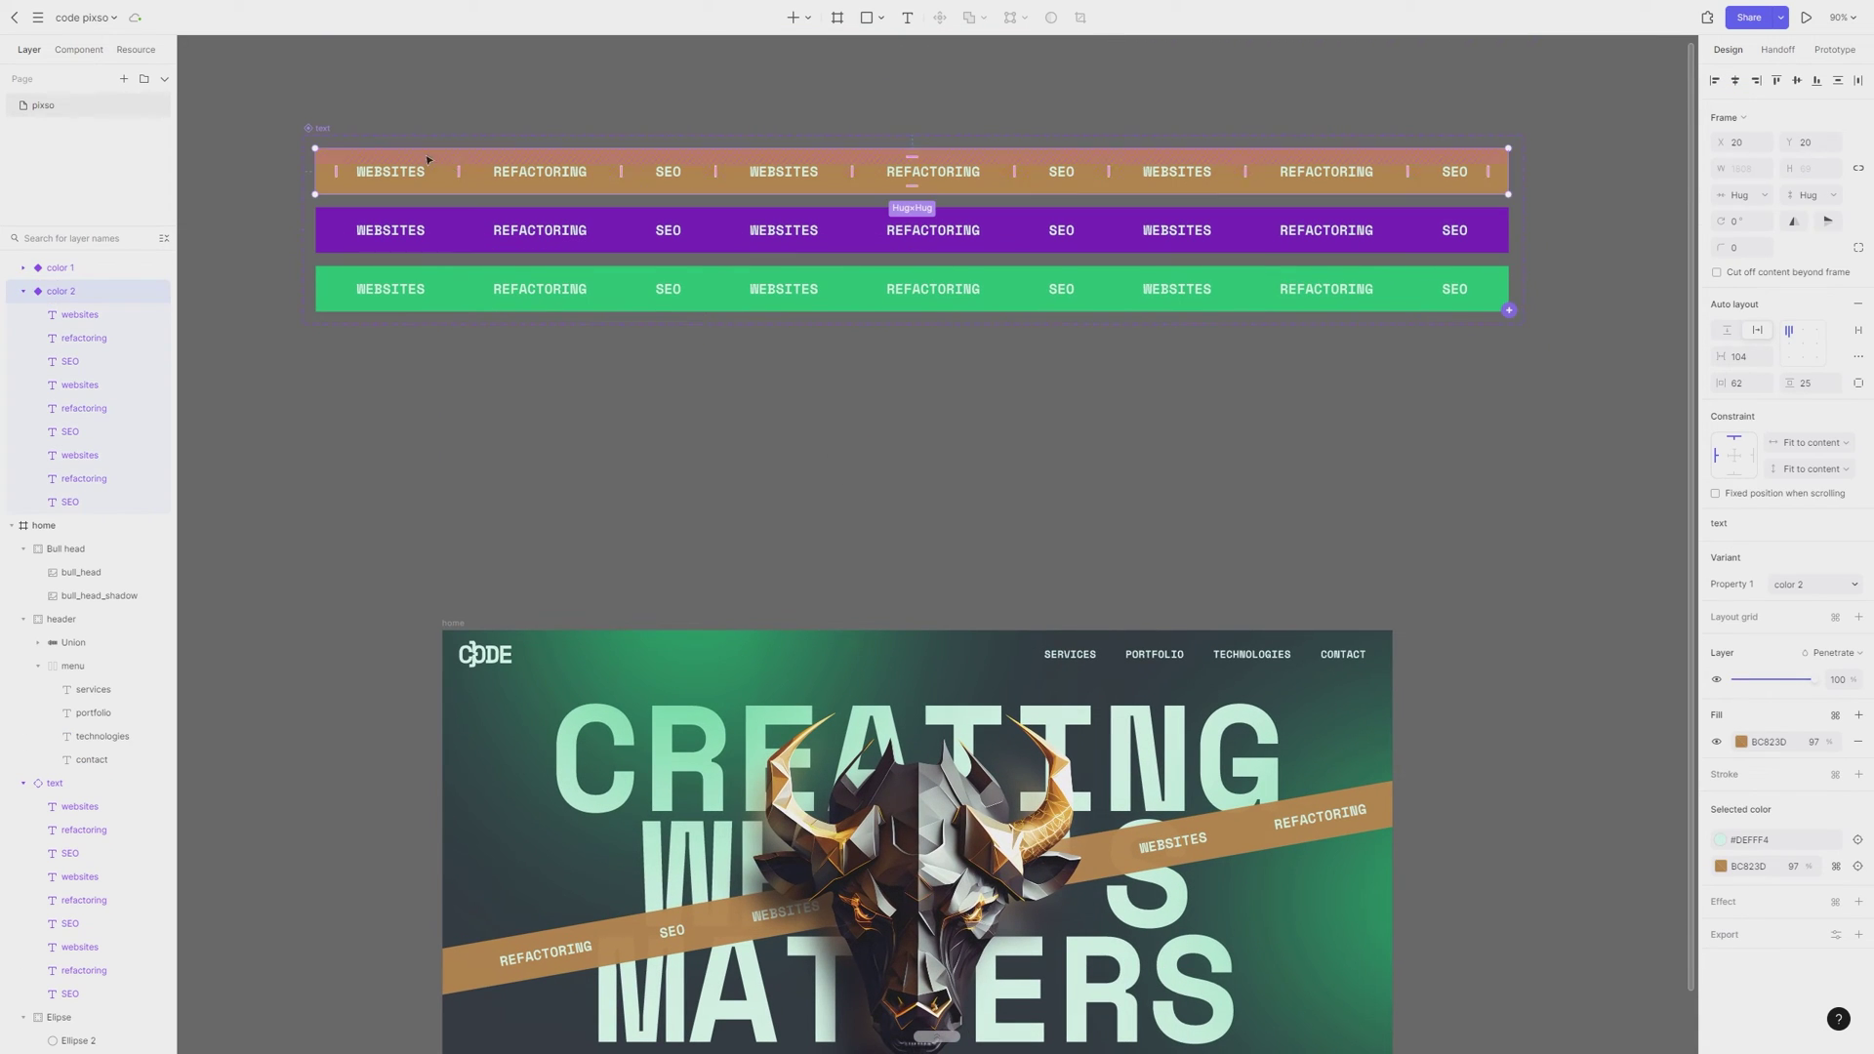
{"action": "left_click_drag", "start_coordinate": [319, 129], "coordinate": [324, 129]}
{"action": "key", "text": "ctrl+z"}
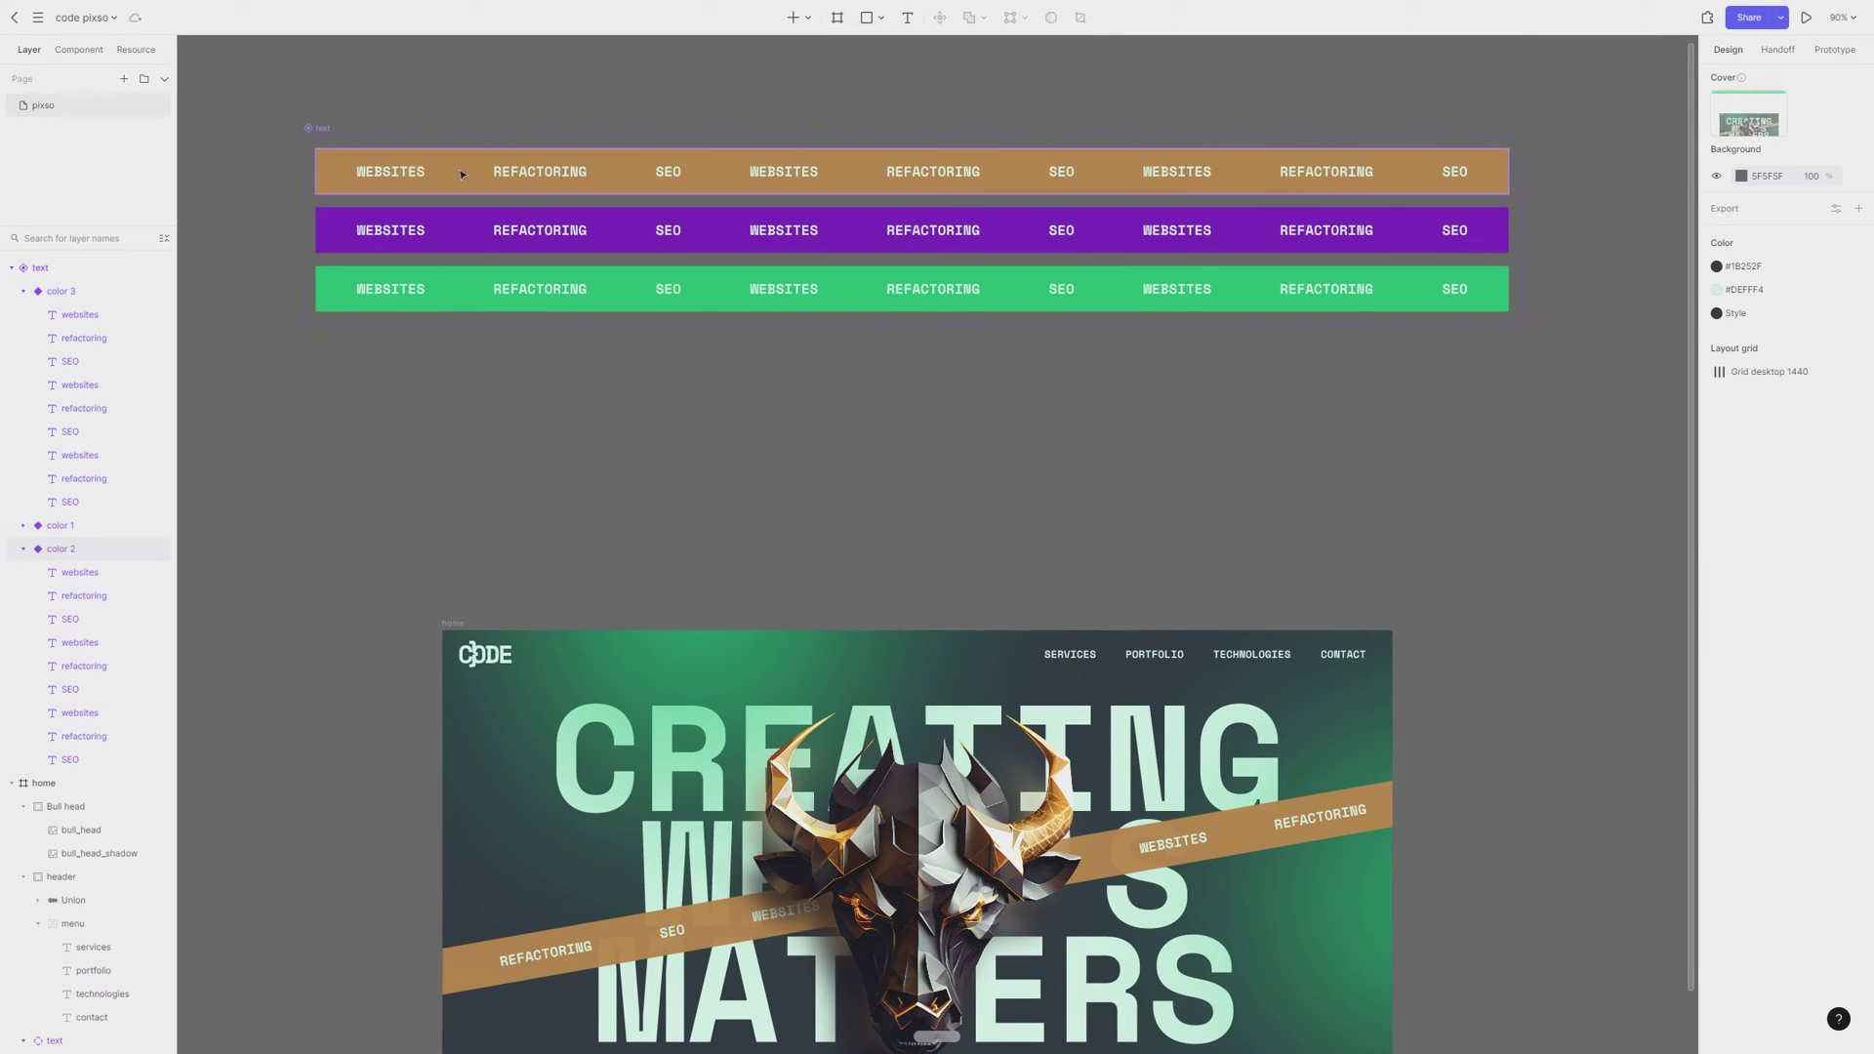
{"action": "key", "text": "ctrl+v"}
{"action": "left_click", "coordinate": [1813, 470]}
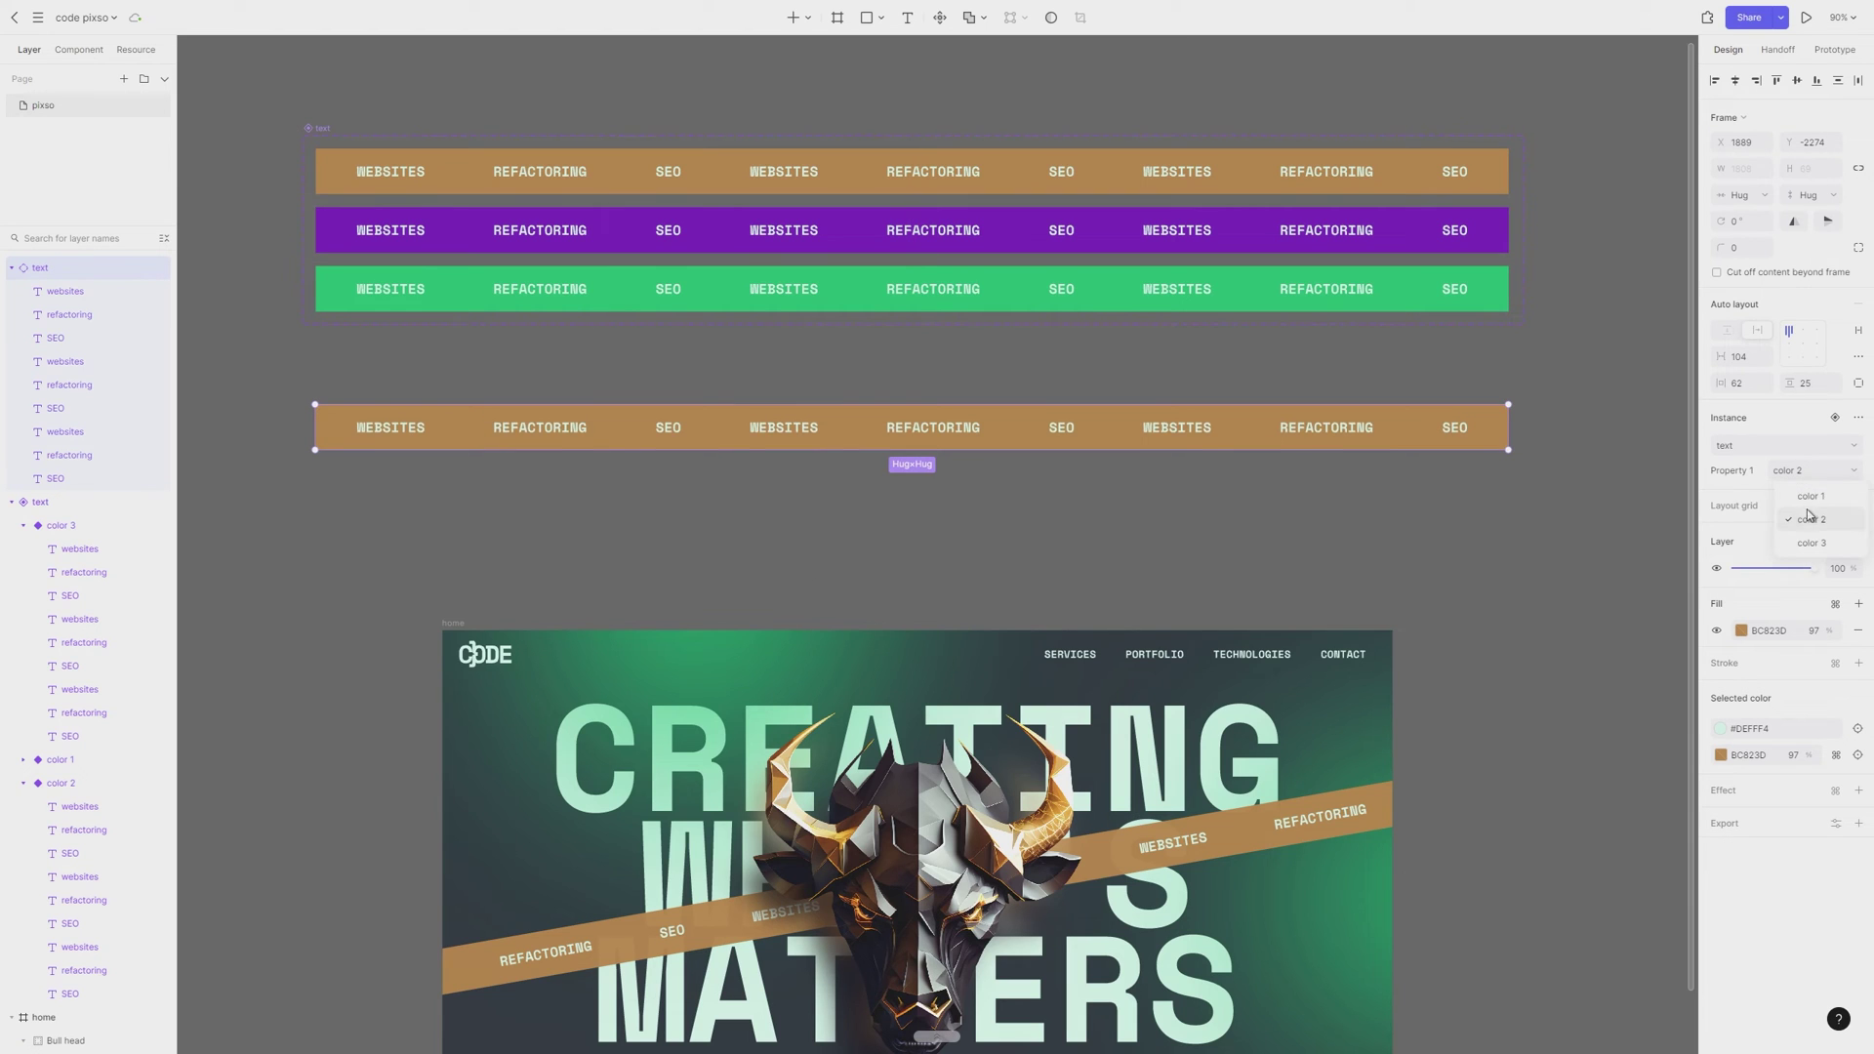
{"action": "left_click", "coordinate": [1813, 508]}
{"action": "left_click", "coordinate": [1813, 472]}
{"action": "left_click", "coordinate": [1813, 496]}
{"action": "left_click", "coordinate": [1813, 472]}
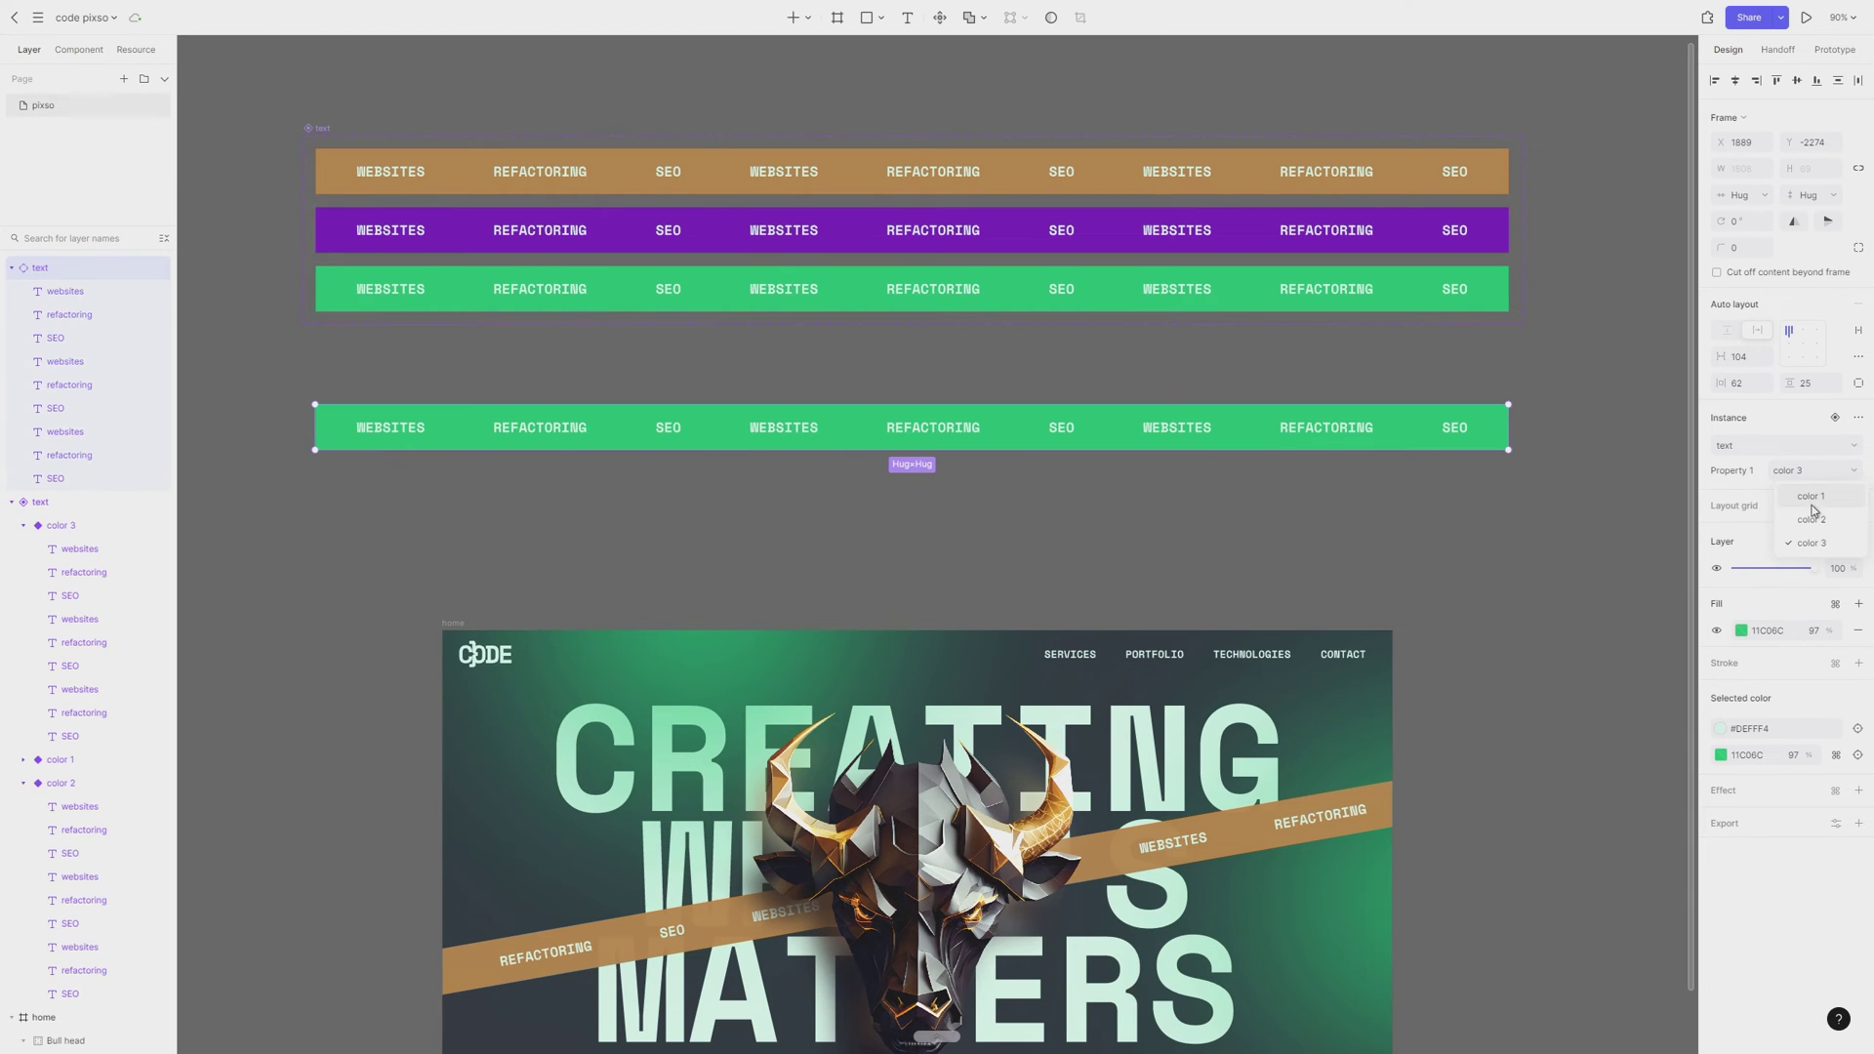
{"action": "left_click", "coordinate": [1813, 508]}
{"action": "key", "text": "Delete"}
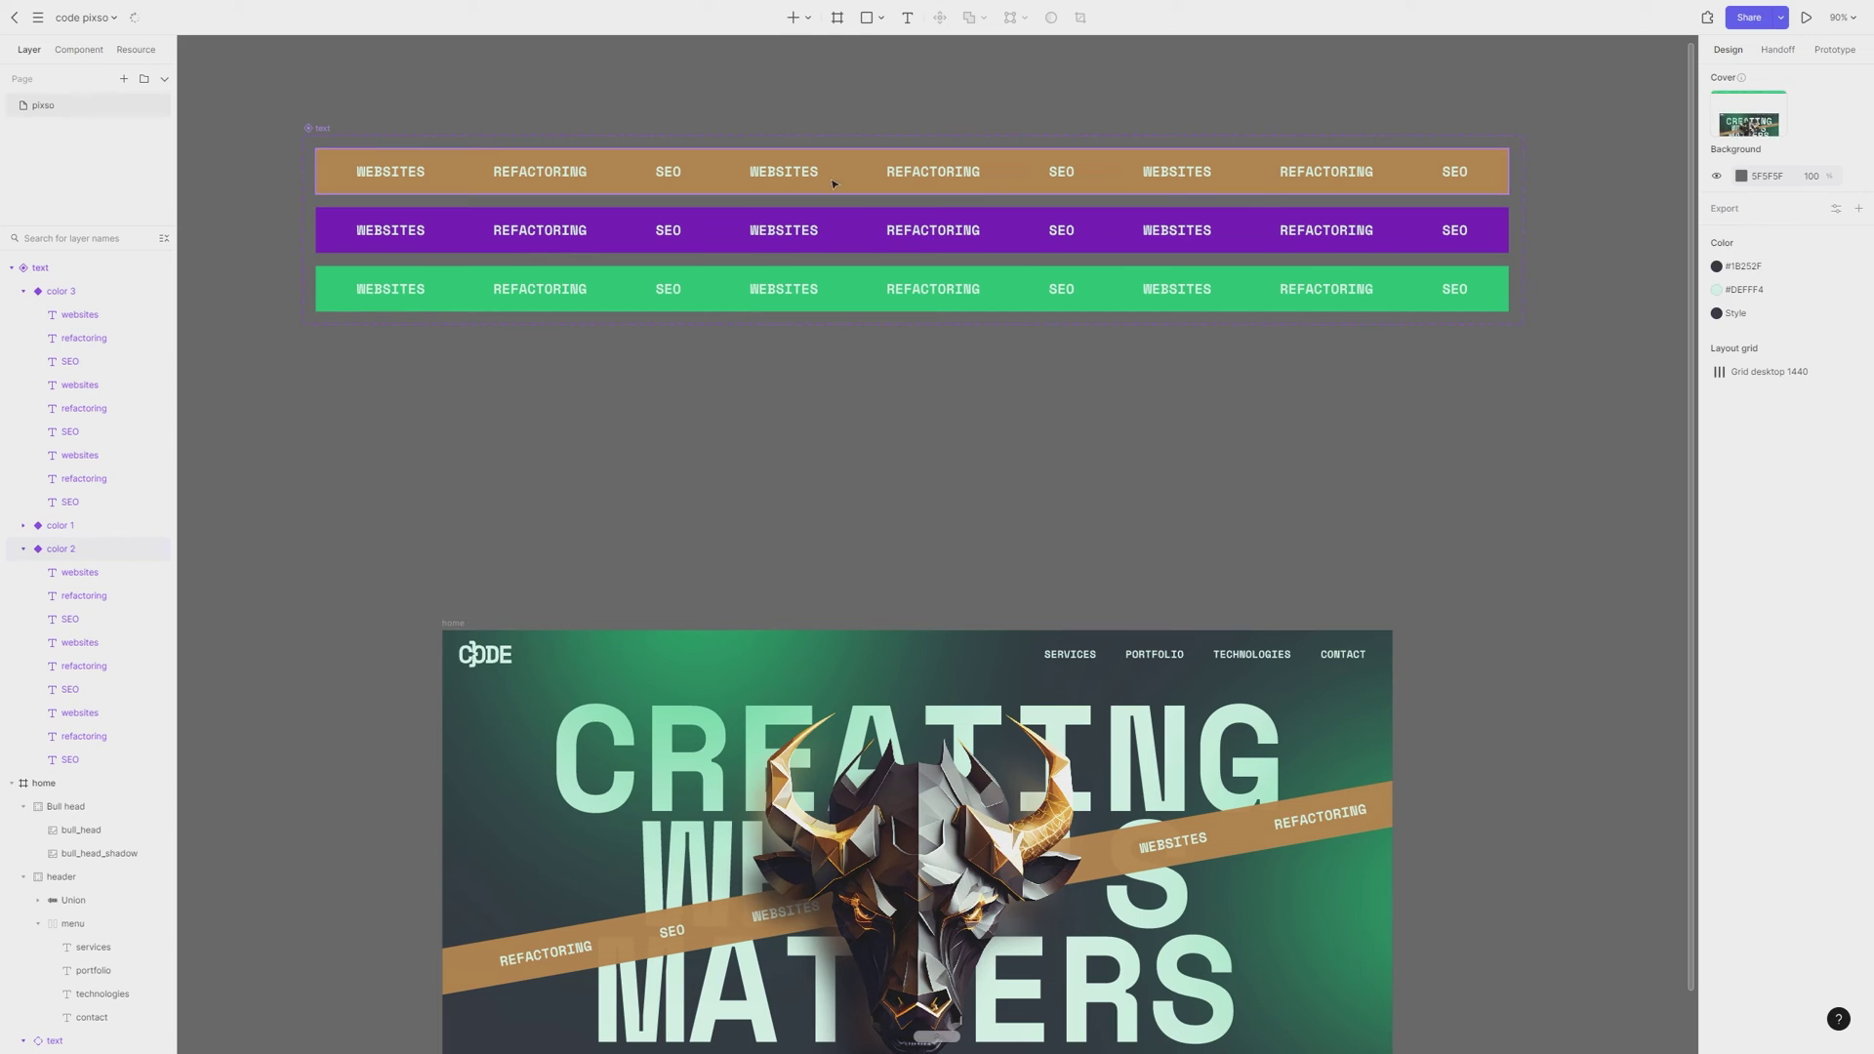
Revert the brown row's padding trial and switch the diagonal hero banner to purple color 1
{"action": "left_click", "coordinate": [863, 174]}
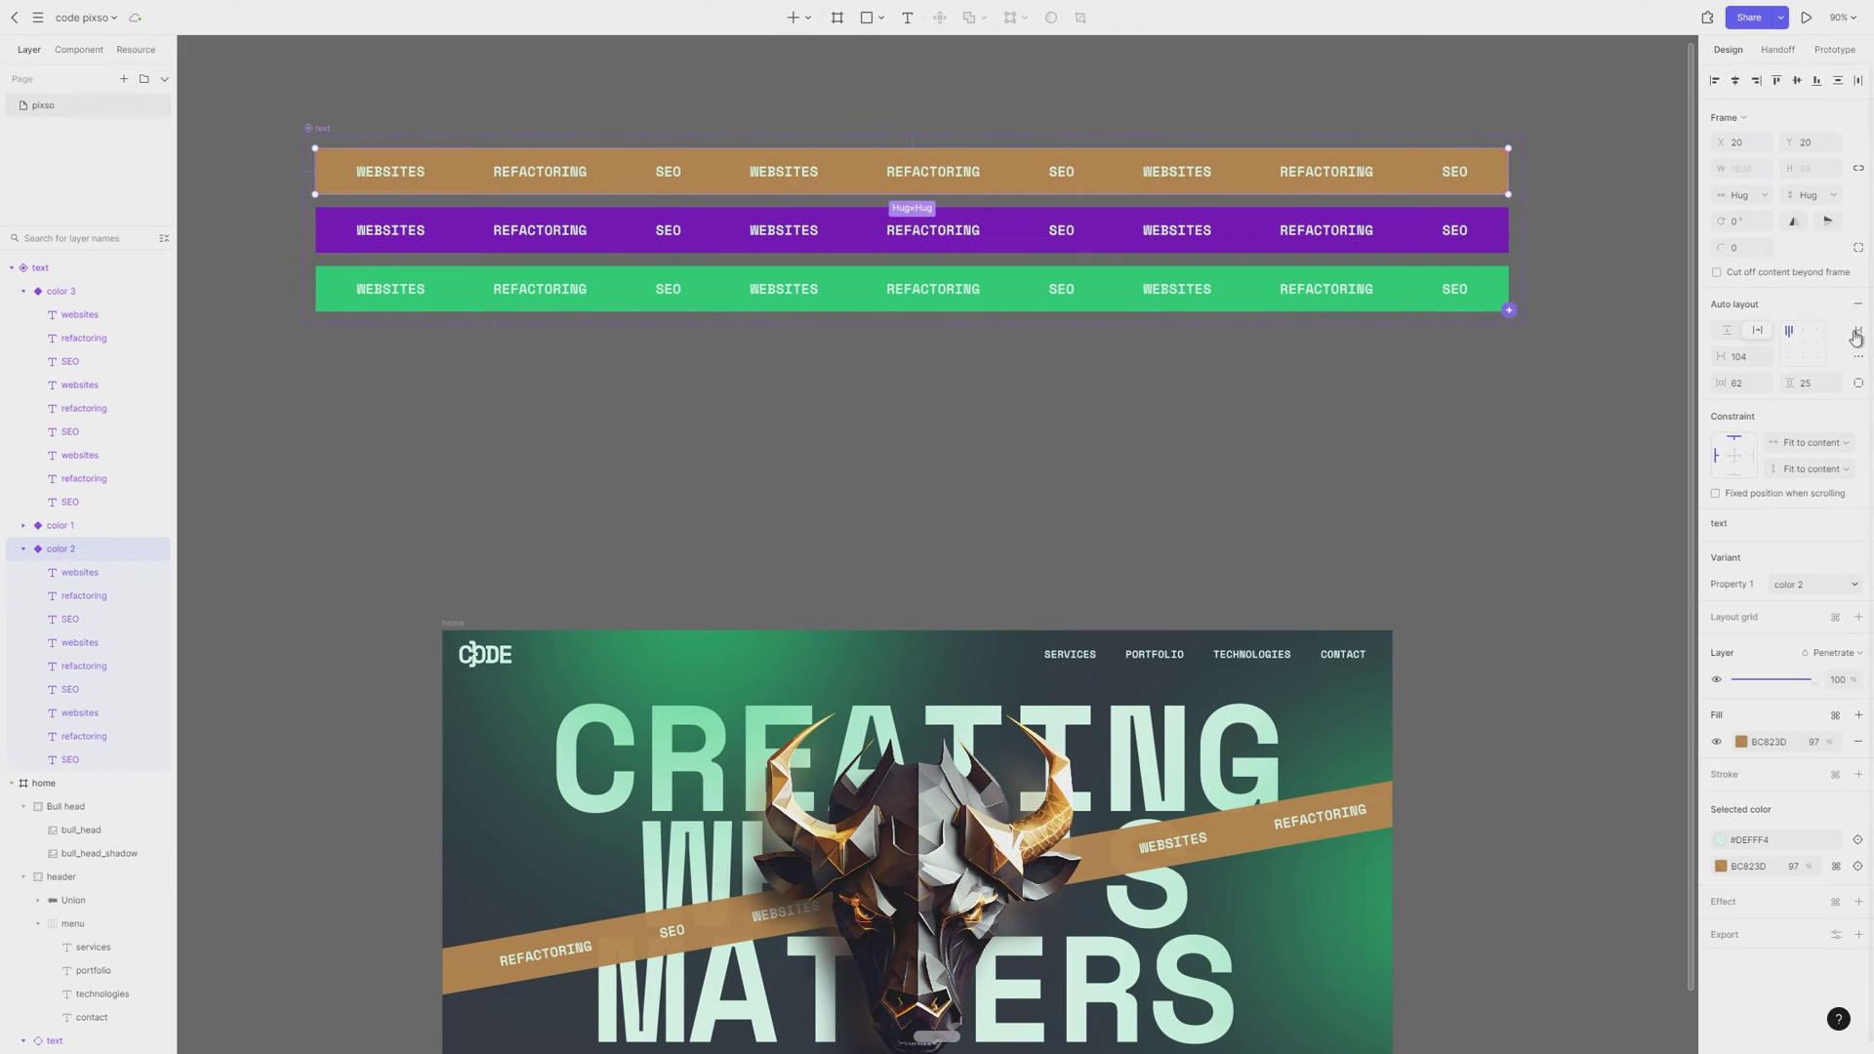
{"action": "left_click_drag", "start_coordinate": [1790, 383], "coordinate": [978, 533]}
{"action": "key", "text": "Escape"}
{"action": "scroll", "coordinate": [1172, 586], "scroll_direction": "down", "scroll_amount": 3}
{"action": "left_click", "coordinate": [1249, 580]}
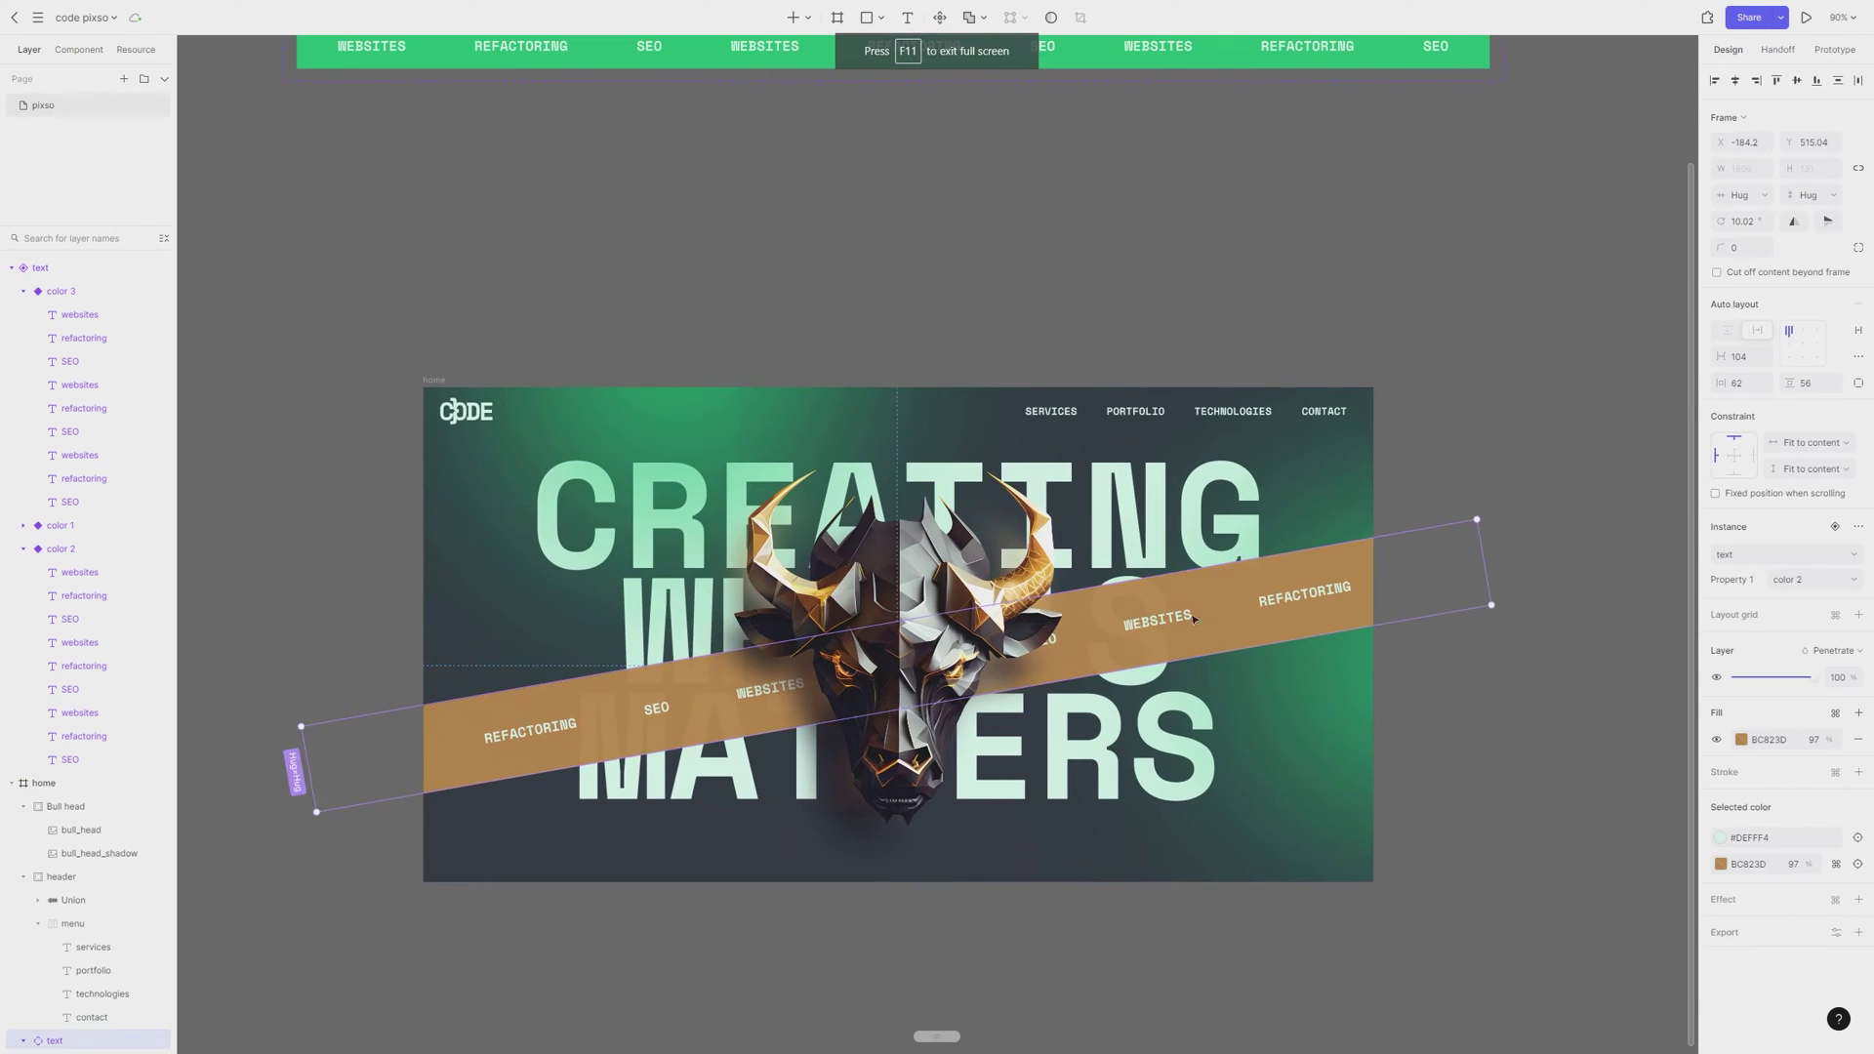
{"action": "key", "text": "ctrl+z"}
{"action": "left_click", "coordinate": [1816, 580]}
{"action": "left_click", "coordinate": [1808, 609]}
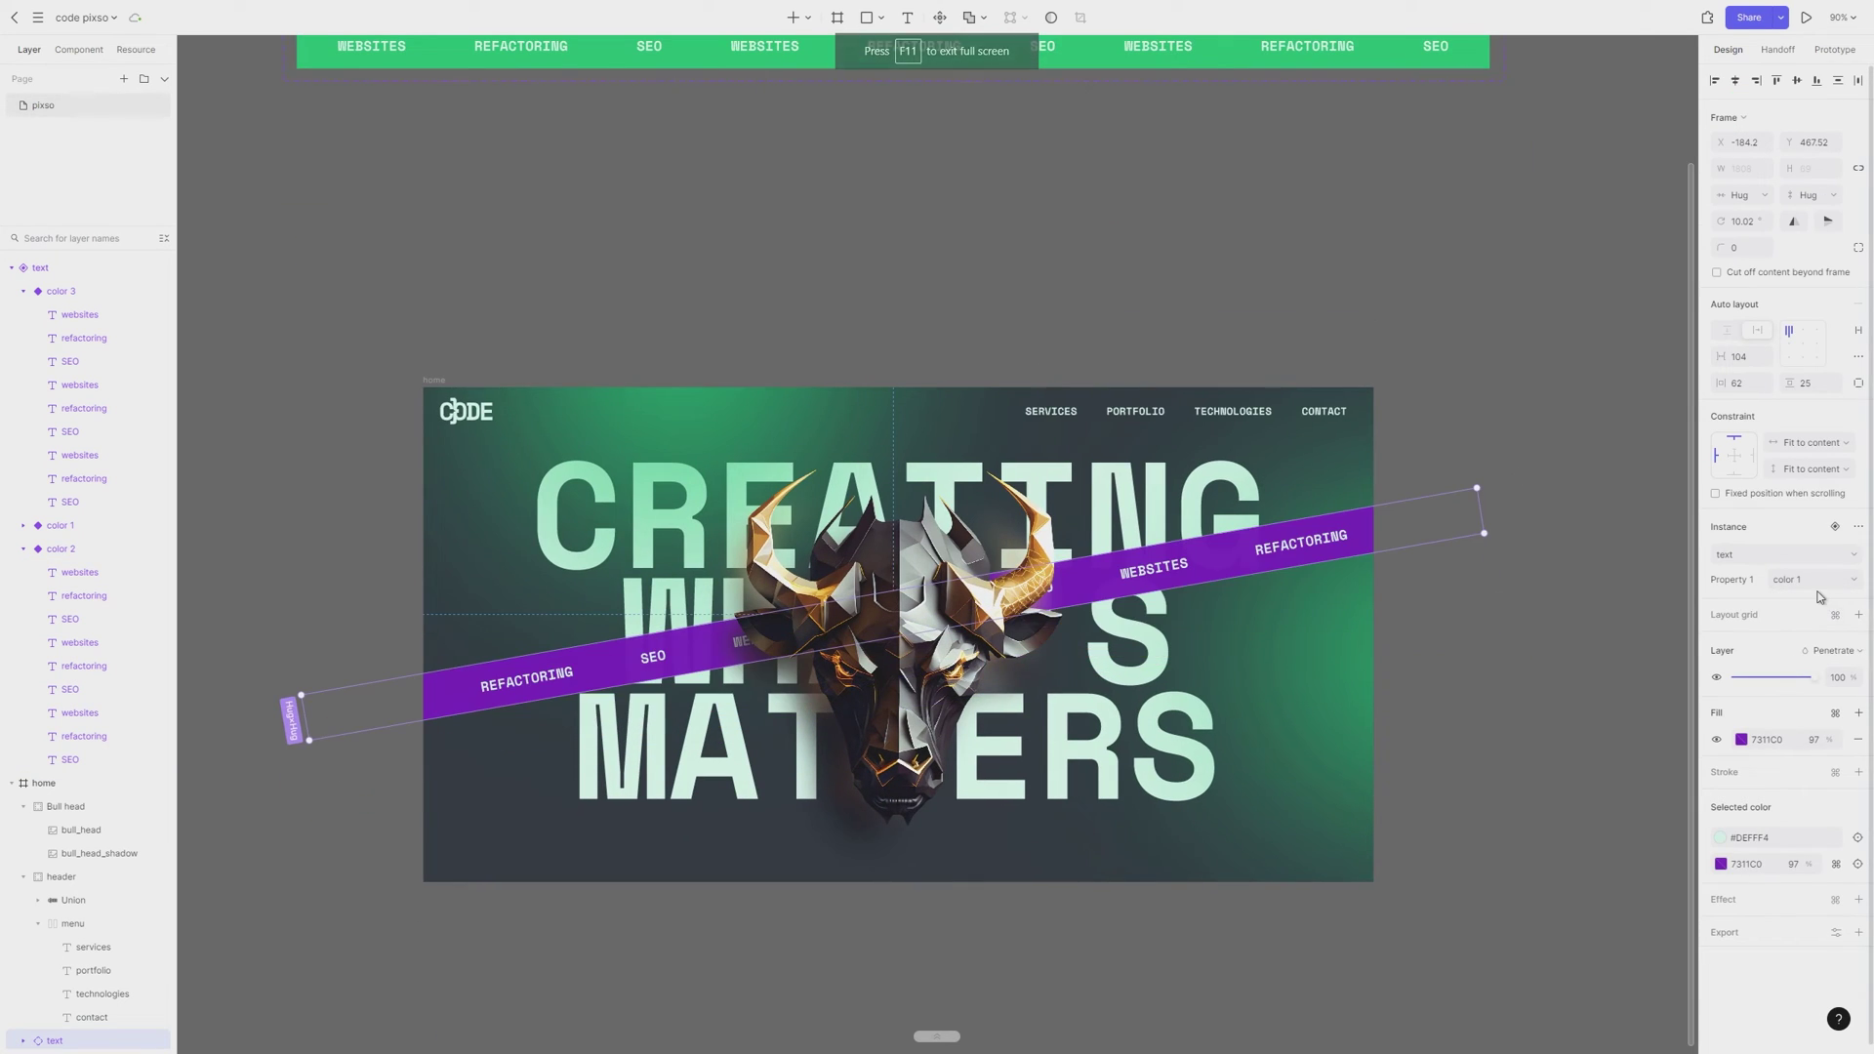
Adjust the purple color 1 row's vertical padding, recheck the hero banner, and add a new page
{"action": "scroll", "coordinate": [1246, 359], "scroll_direction": "up", "scroll_amount": 2}
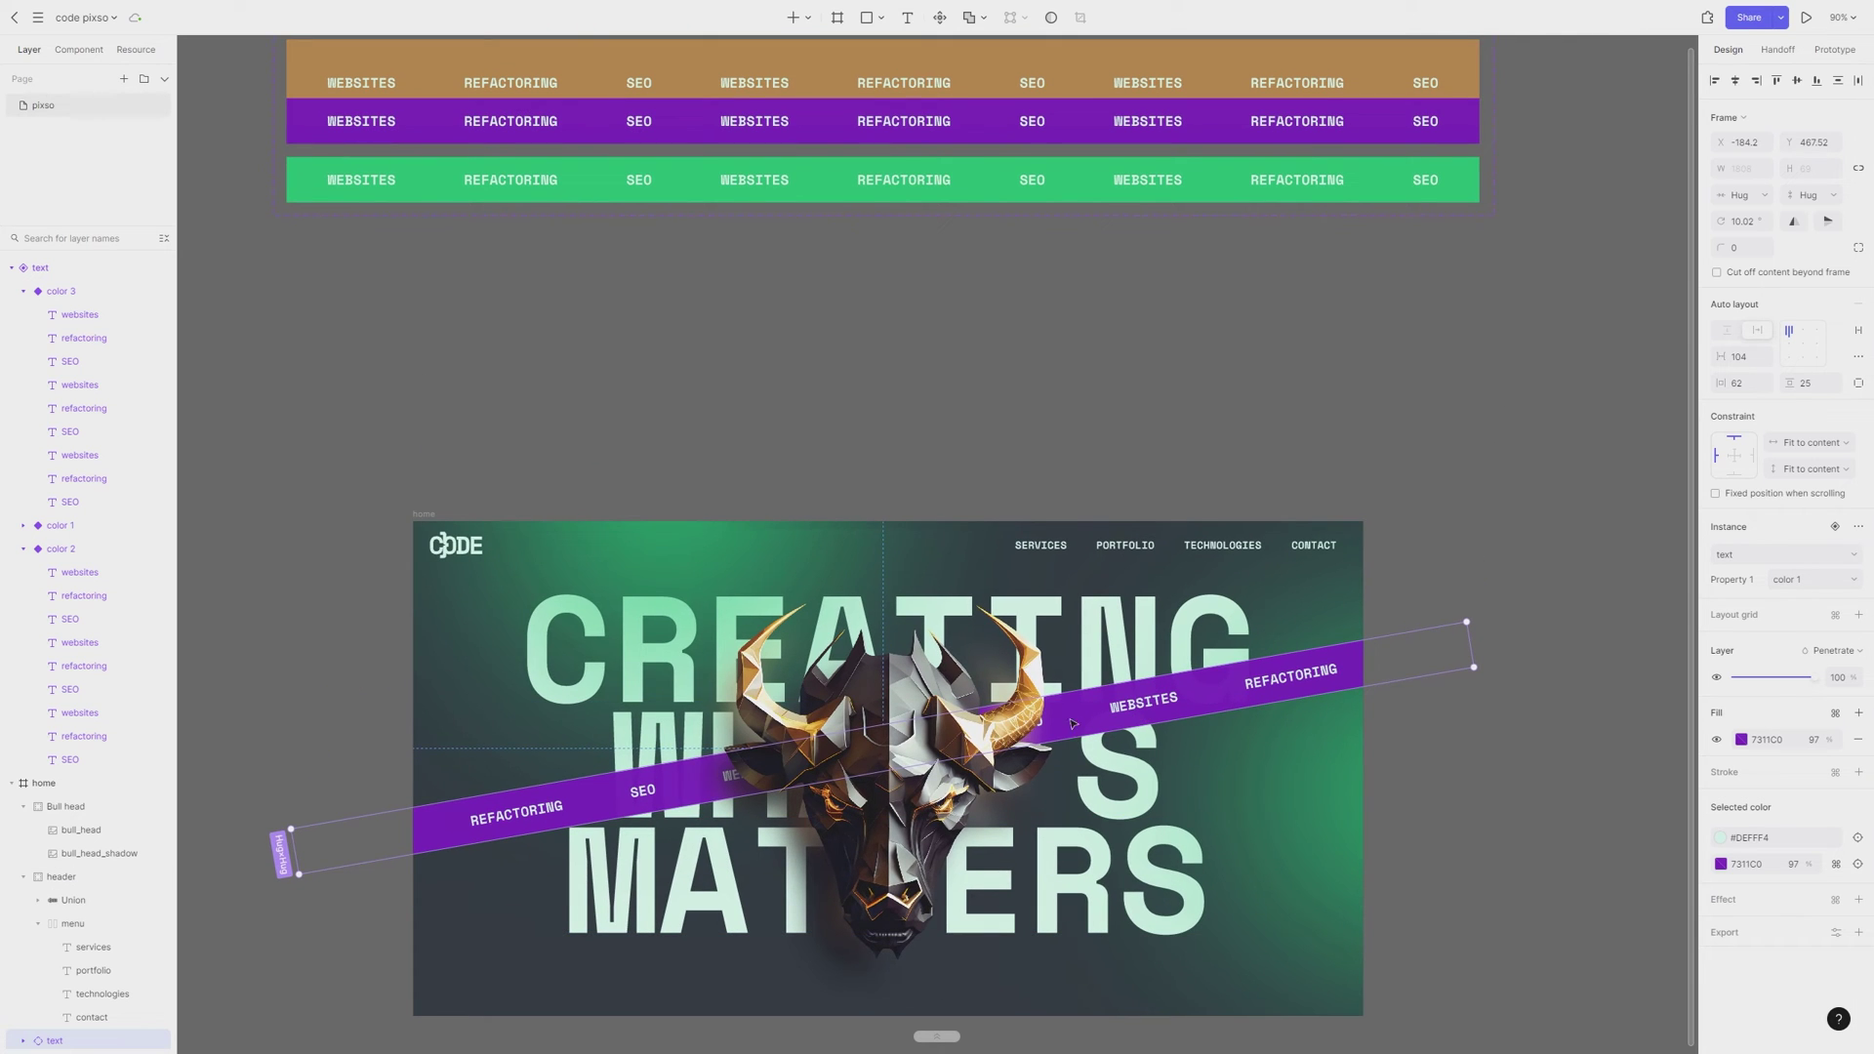
{"action": "left_click", "coordinate": [1248, 127]}
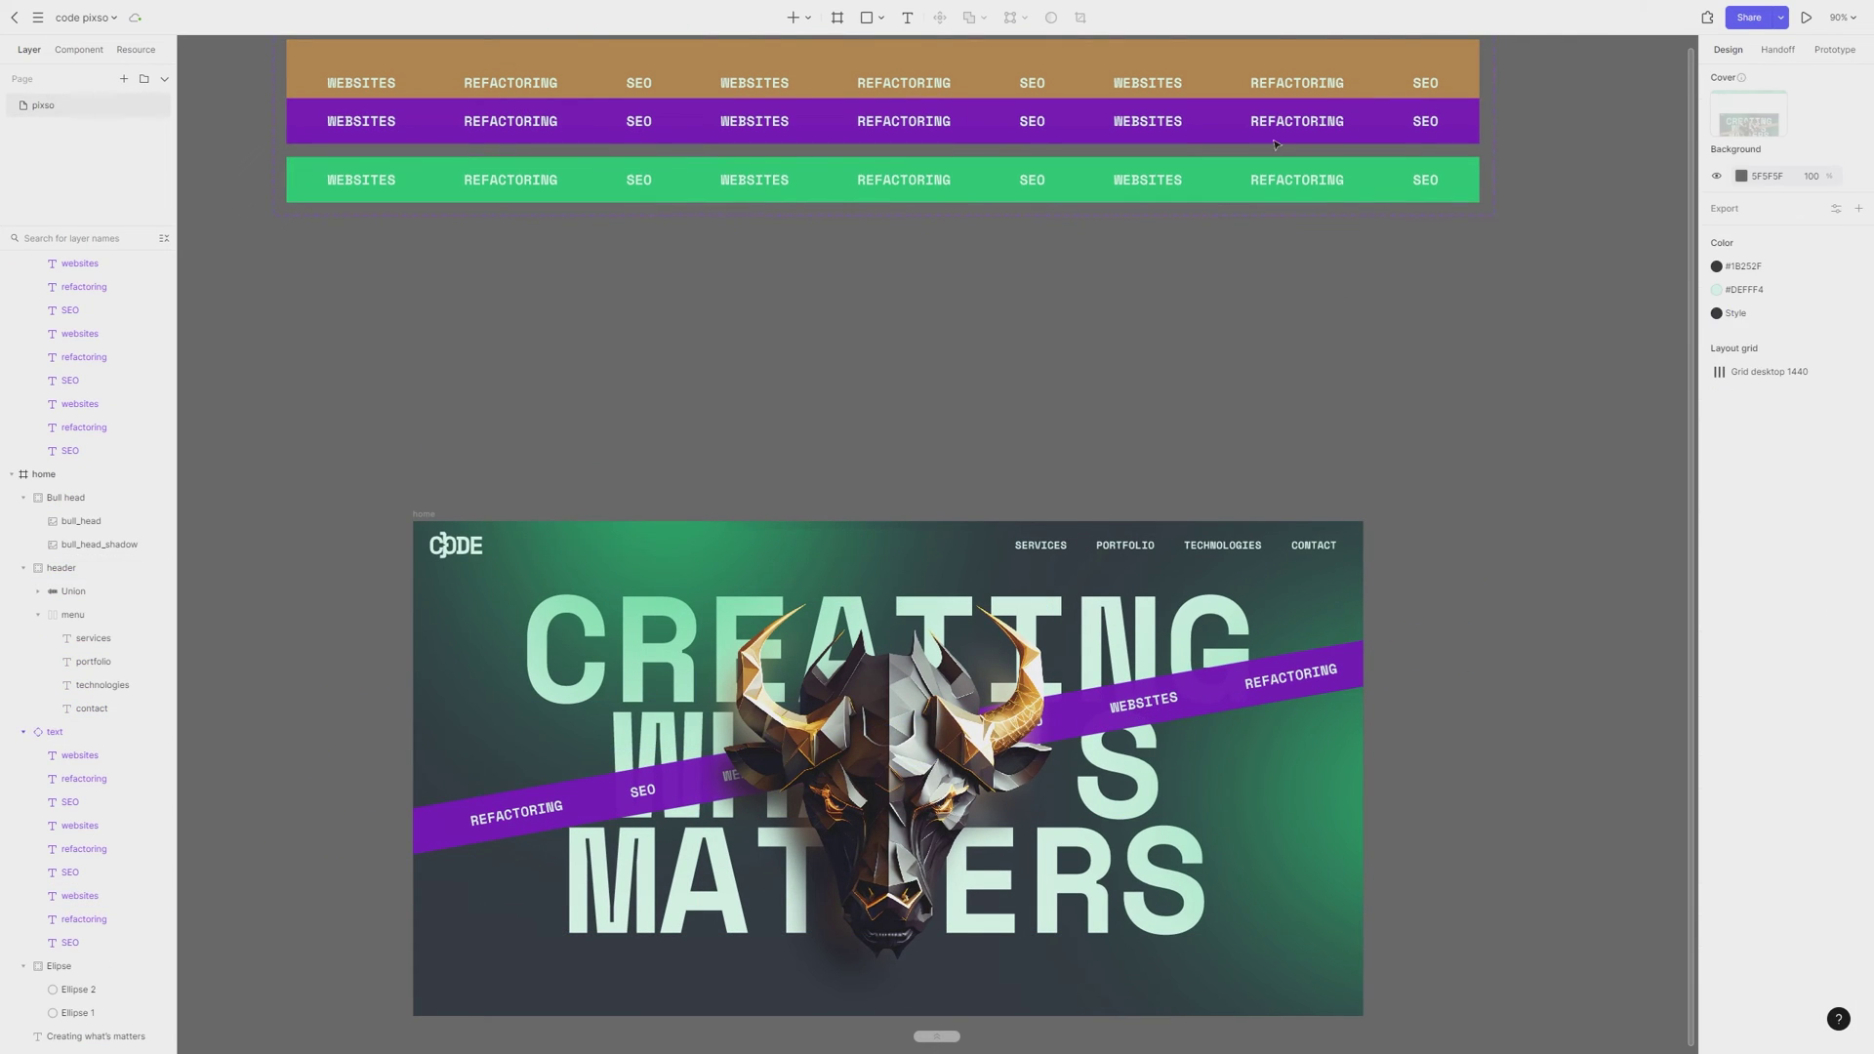
{"action": "left_click", "coordinate": [1248, 127]}
{"action": "left_click_drag", "start_coordinate": [882, 106], "coordinate": [933, 112]}
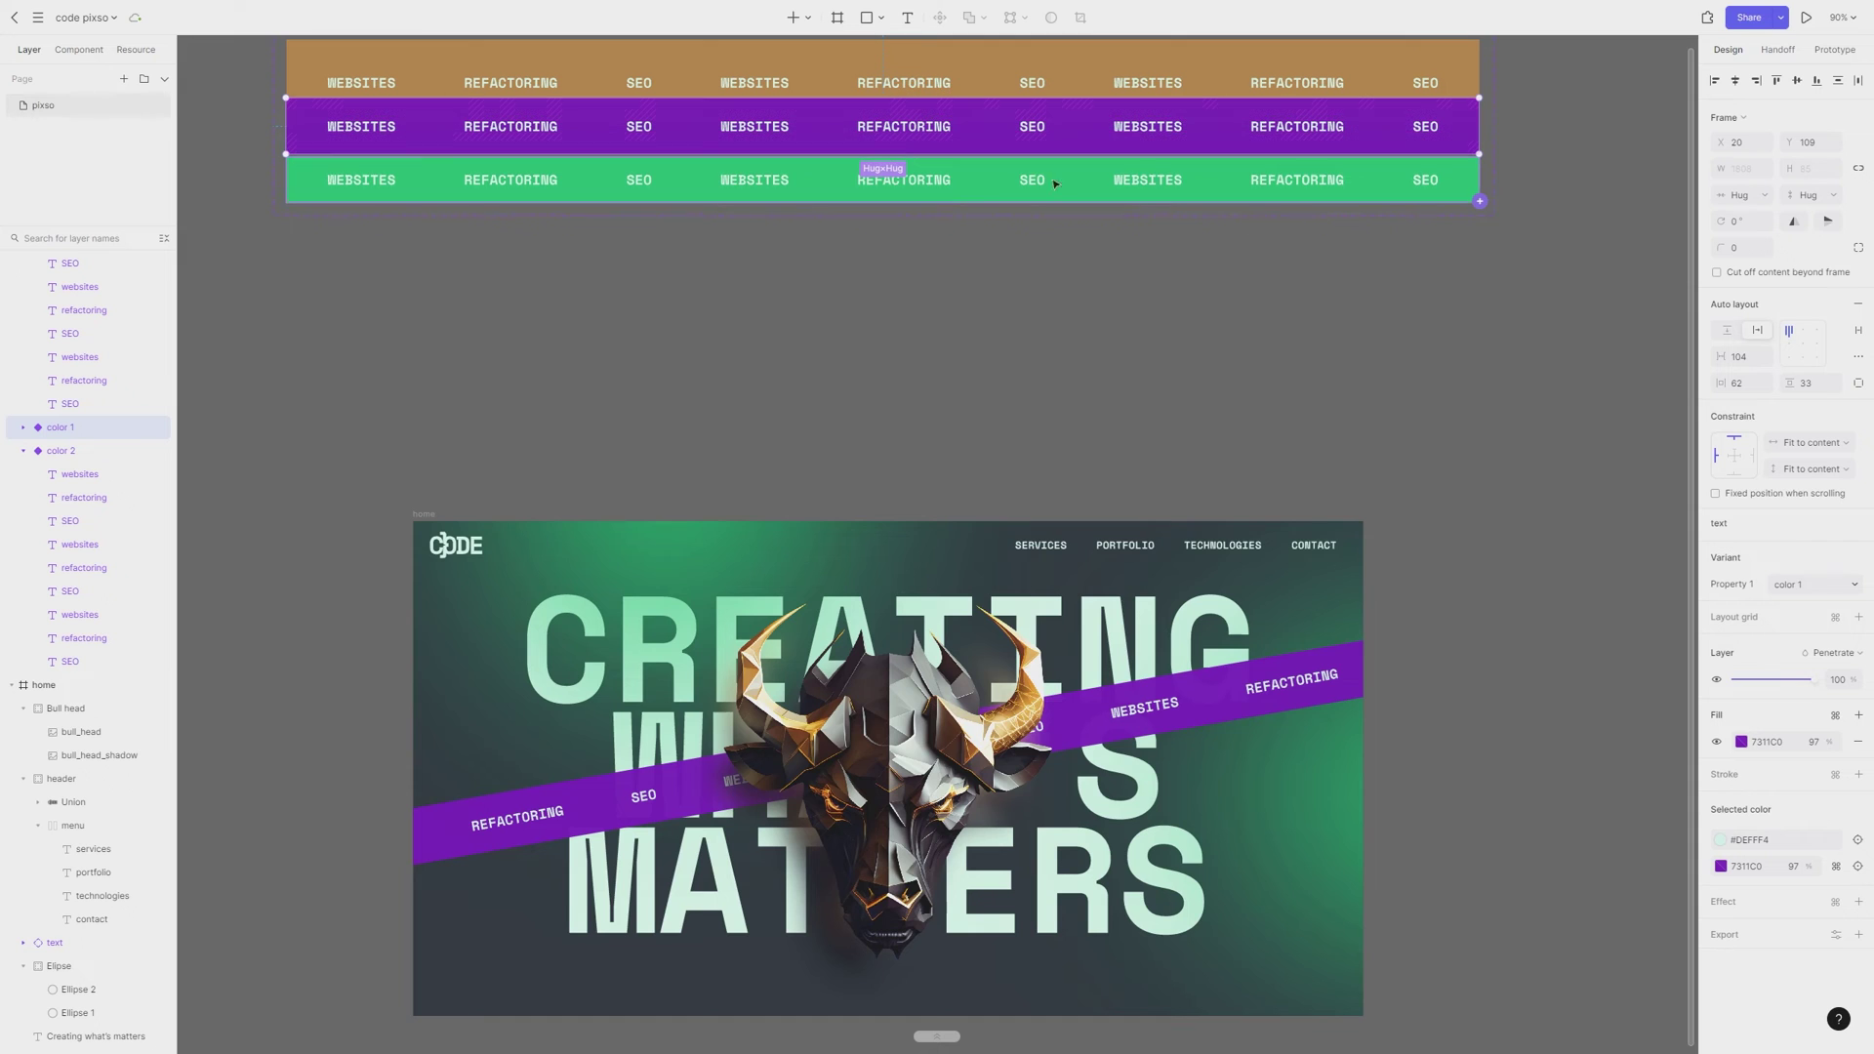
{"action": "left_click", "coordinate": [1266, 664]}
{"action": "scroll", "coordinate": [1249, 644], "scroll_direction": "down", "scroll_amount": 1}
{"action": "scroll", "coordinate": [1240, 625], "scroll_direction": "down", "scroll_amount": 5}
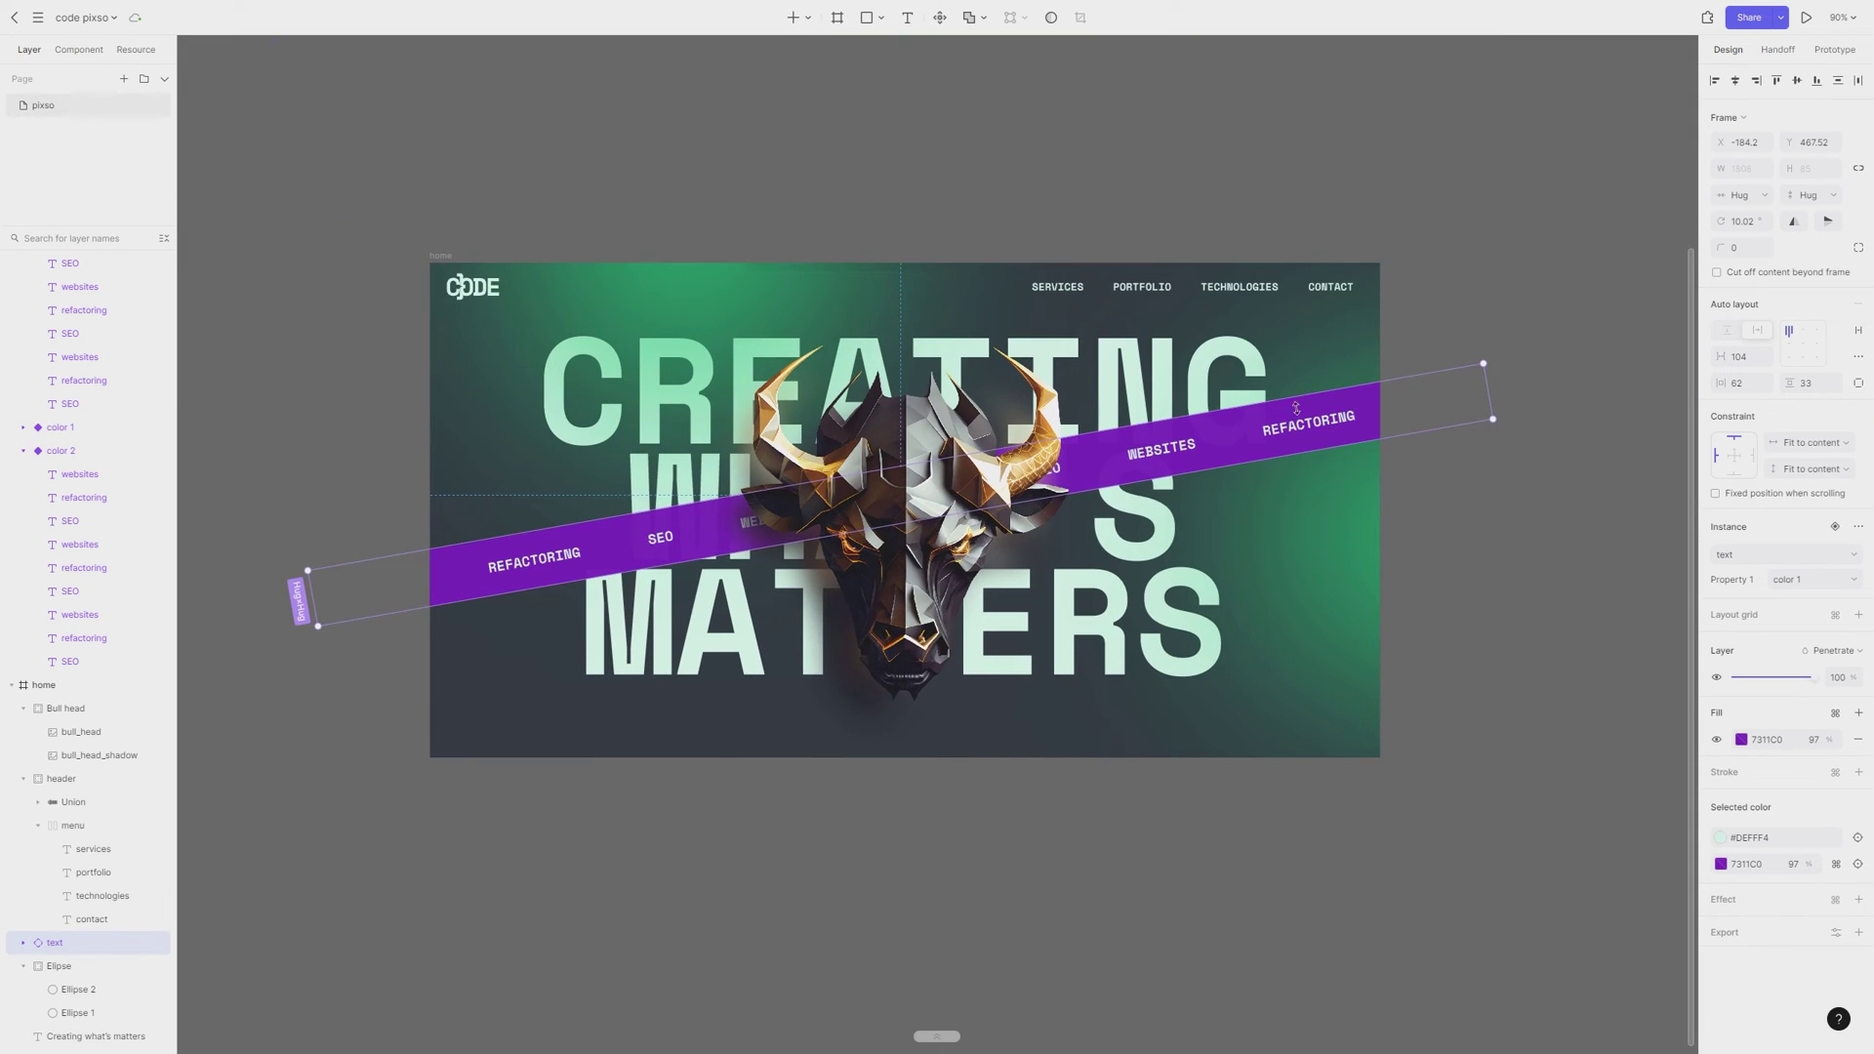
{"action": "left_click", "coordinate": [918, 179]}
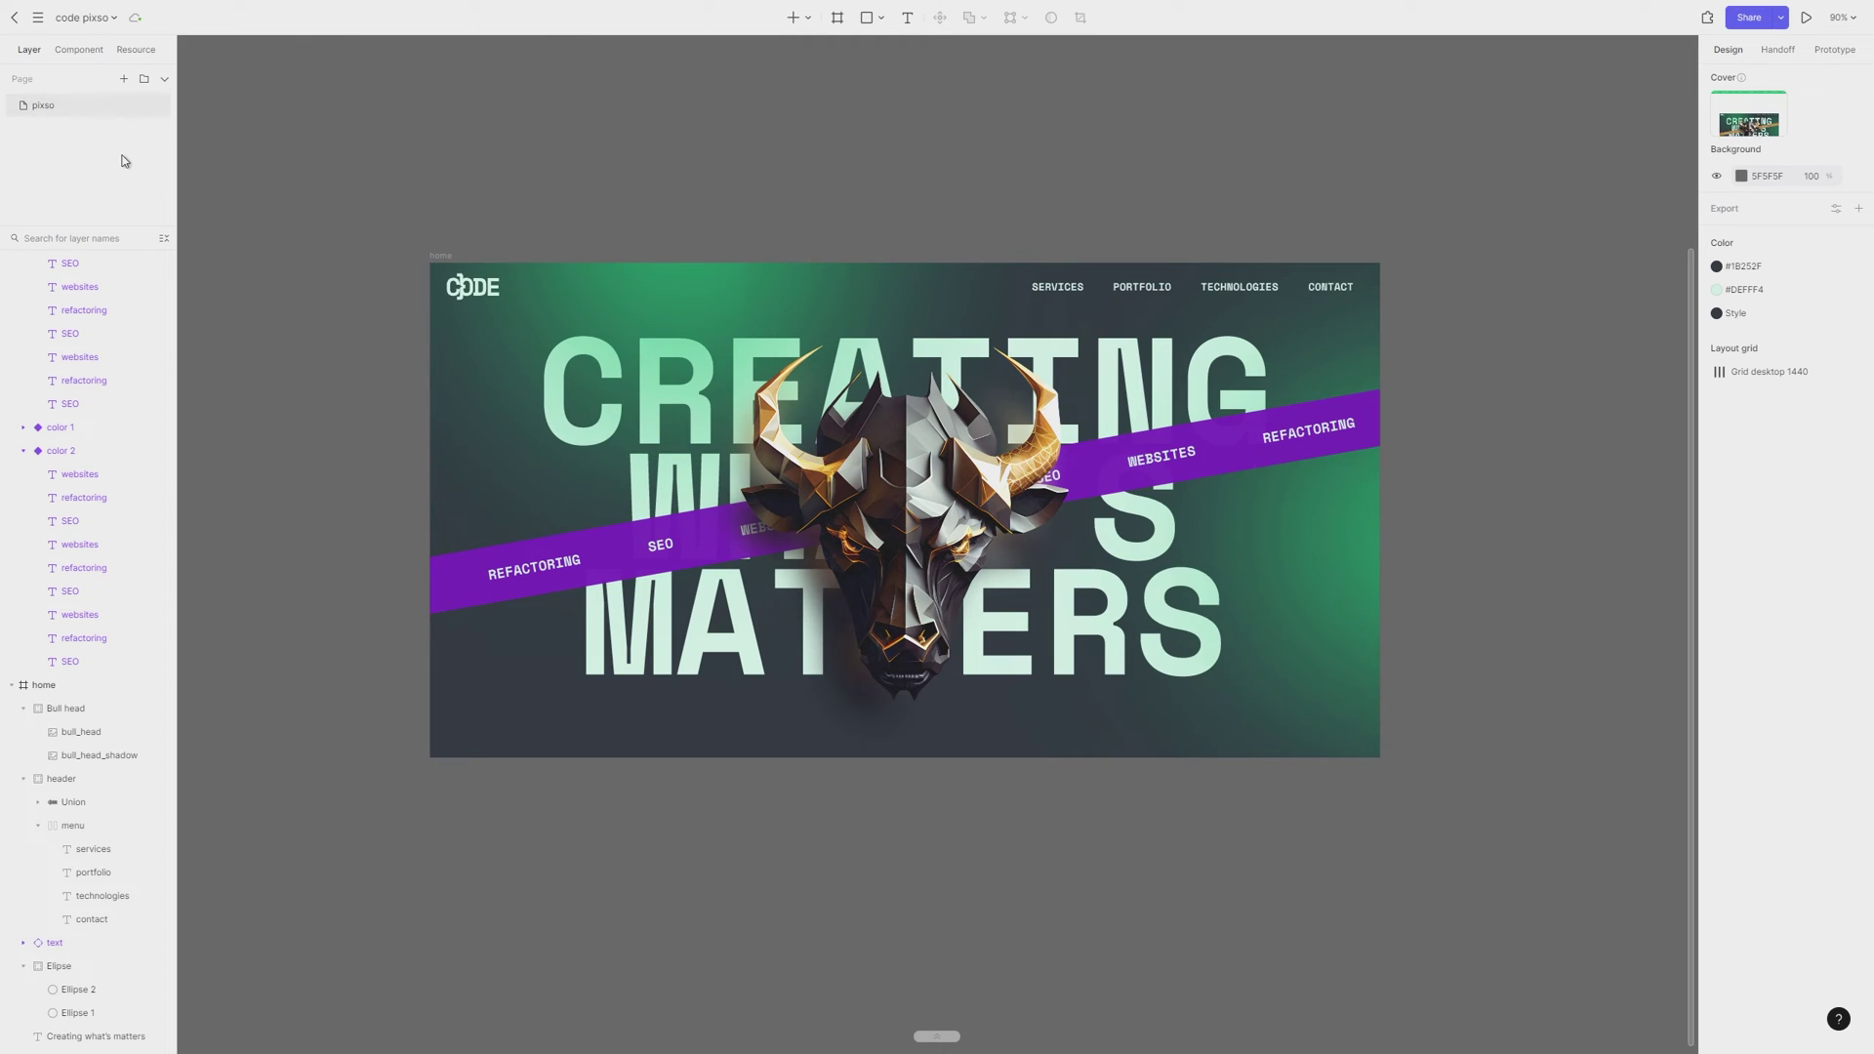
{"action": "left_click", "coordinate": [123, 78]}
{"action": "left_click", "coordinate": [123, 78]}
{"action": "left_click", "coordinate": [123, 78]}
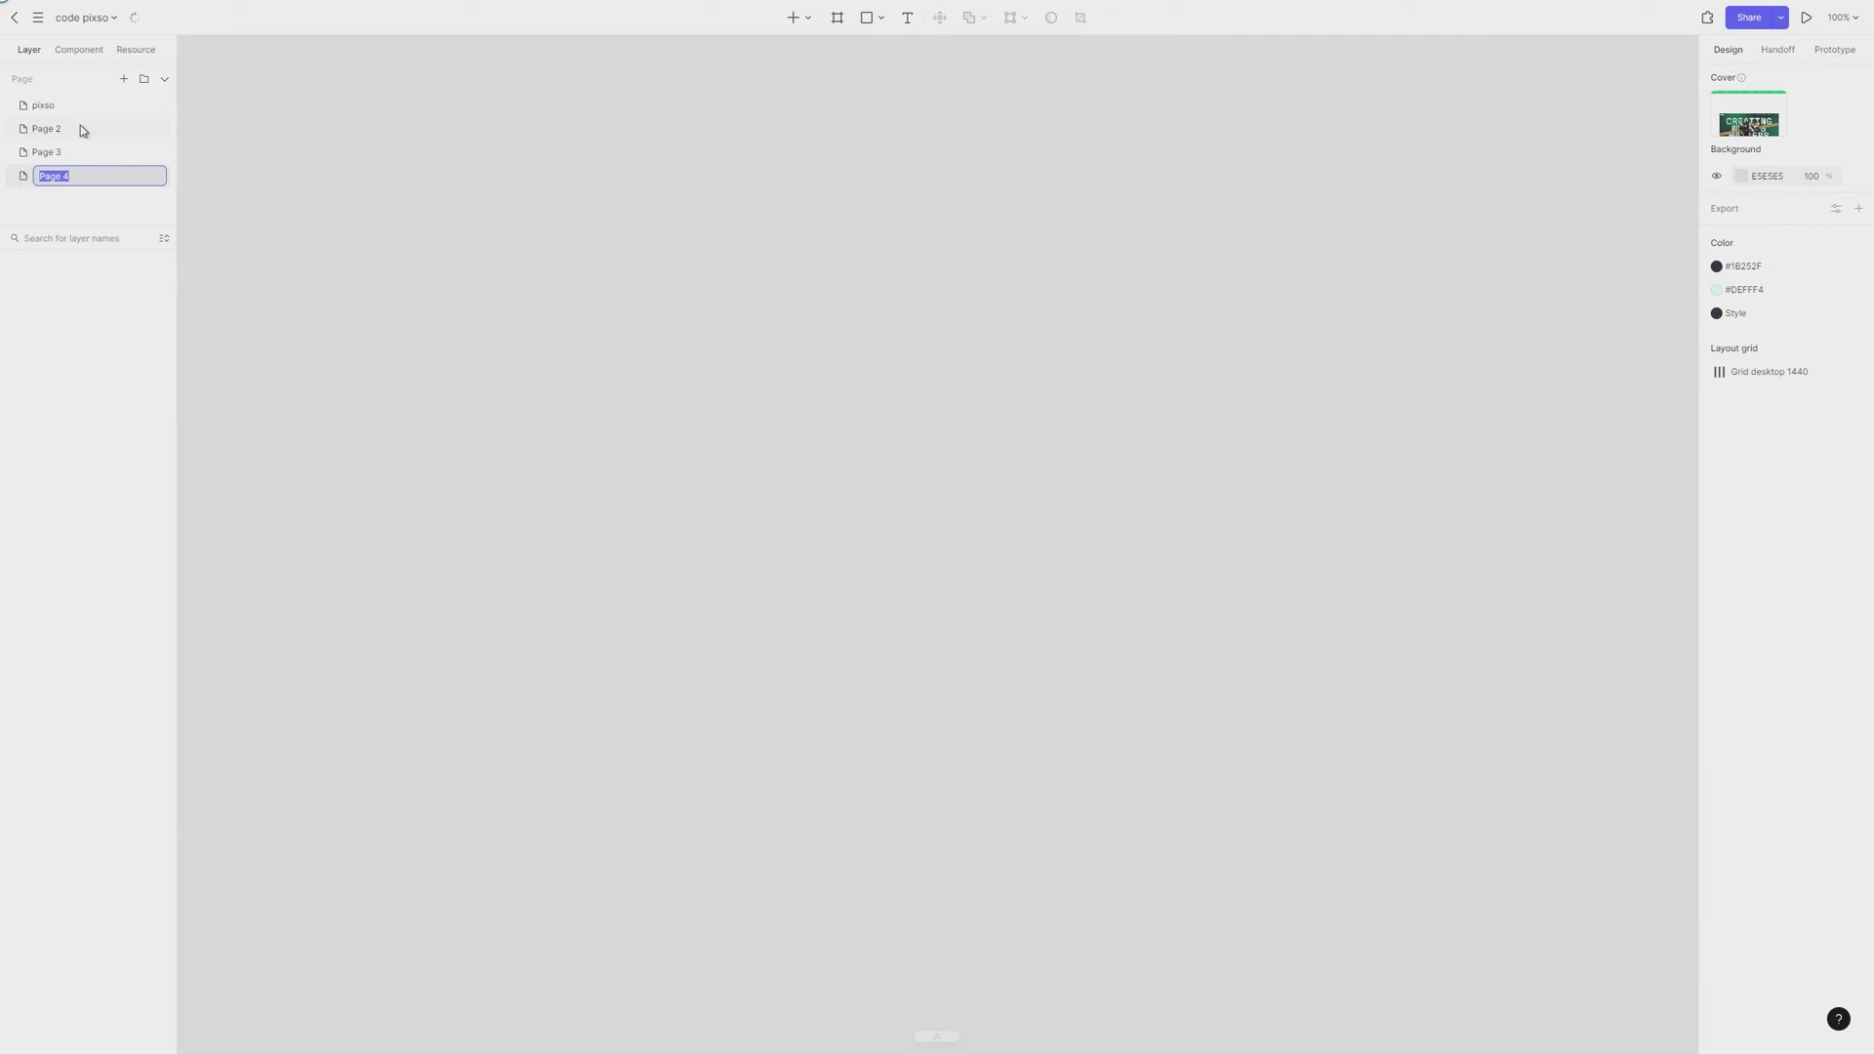
{"action": "left_click", "coordinate": [79, 137]}
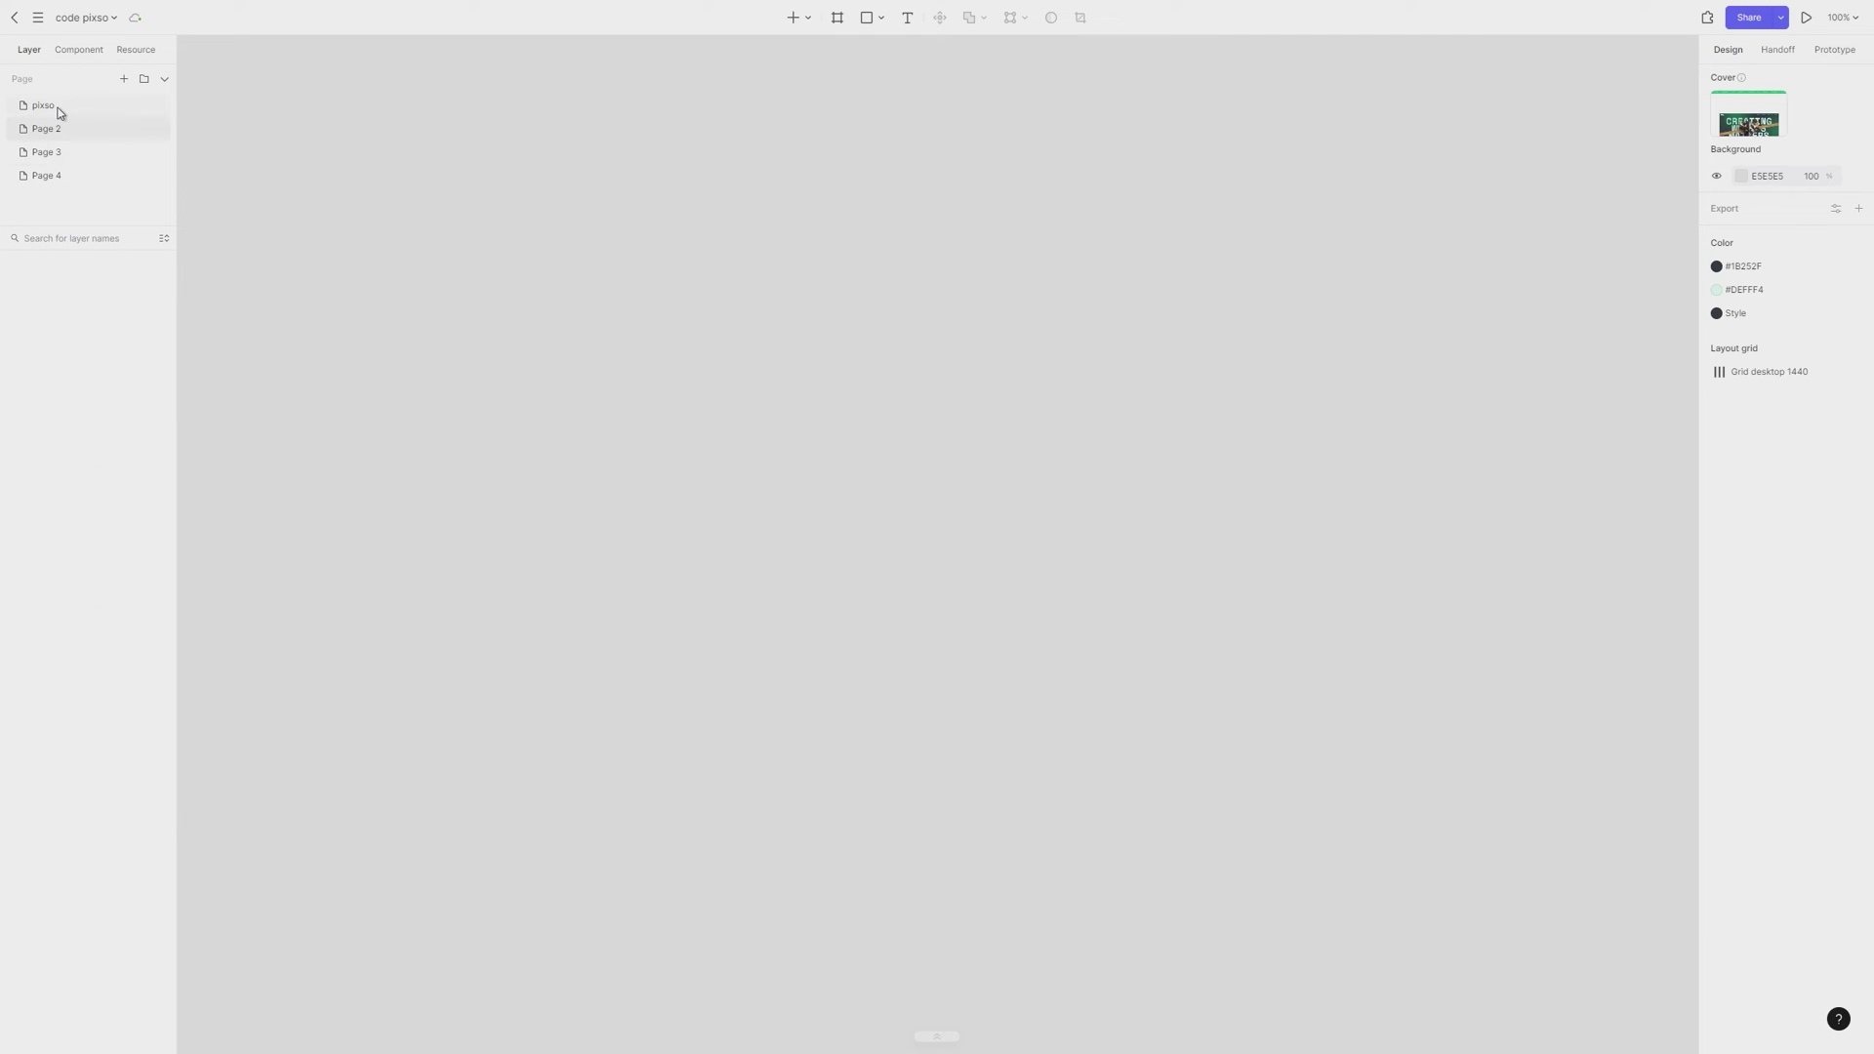
{"action": "left_click", "coordinate": [145, 79]}
{"action": "key", "text": "Return"}
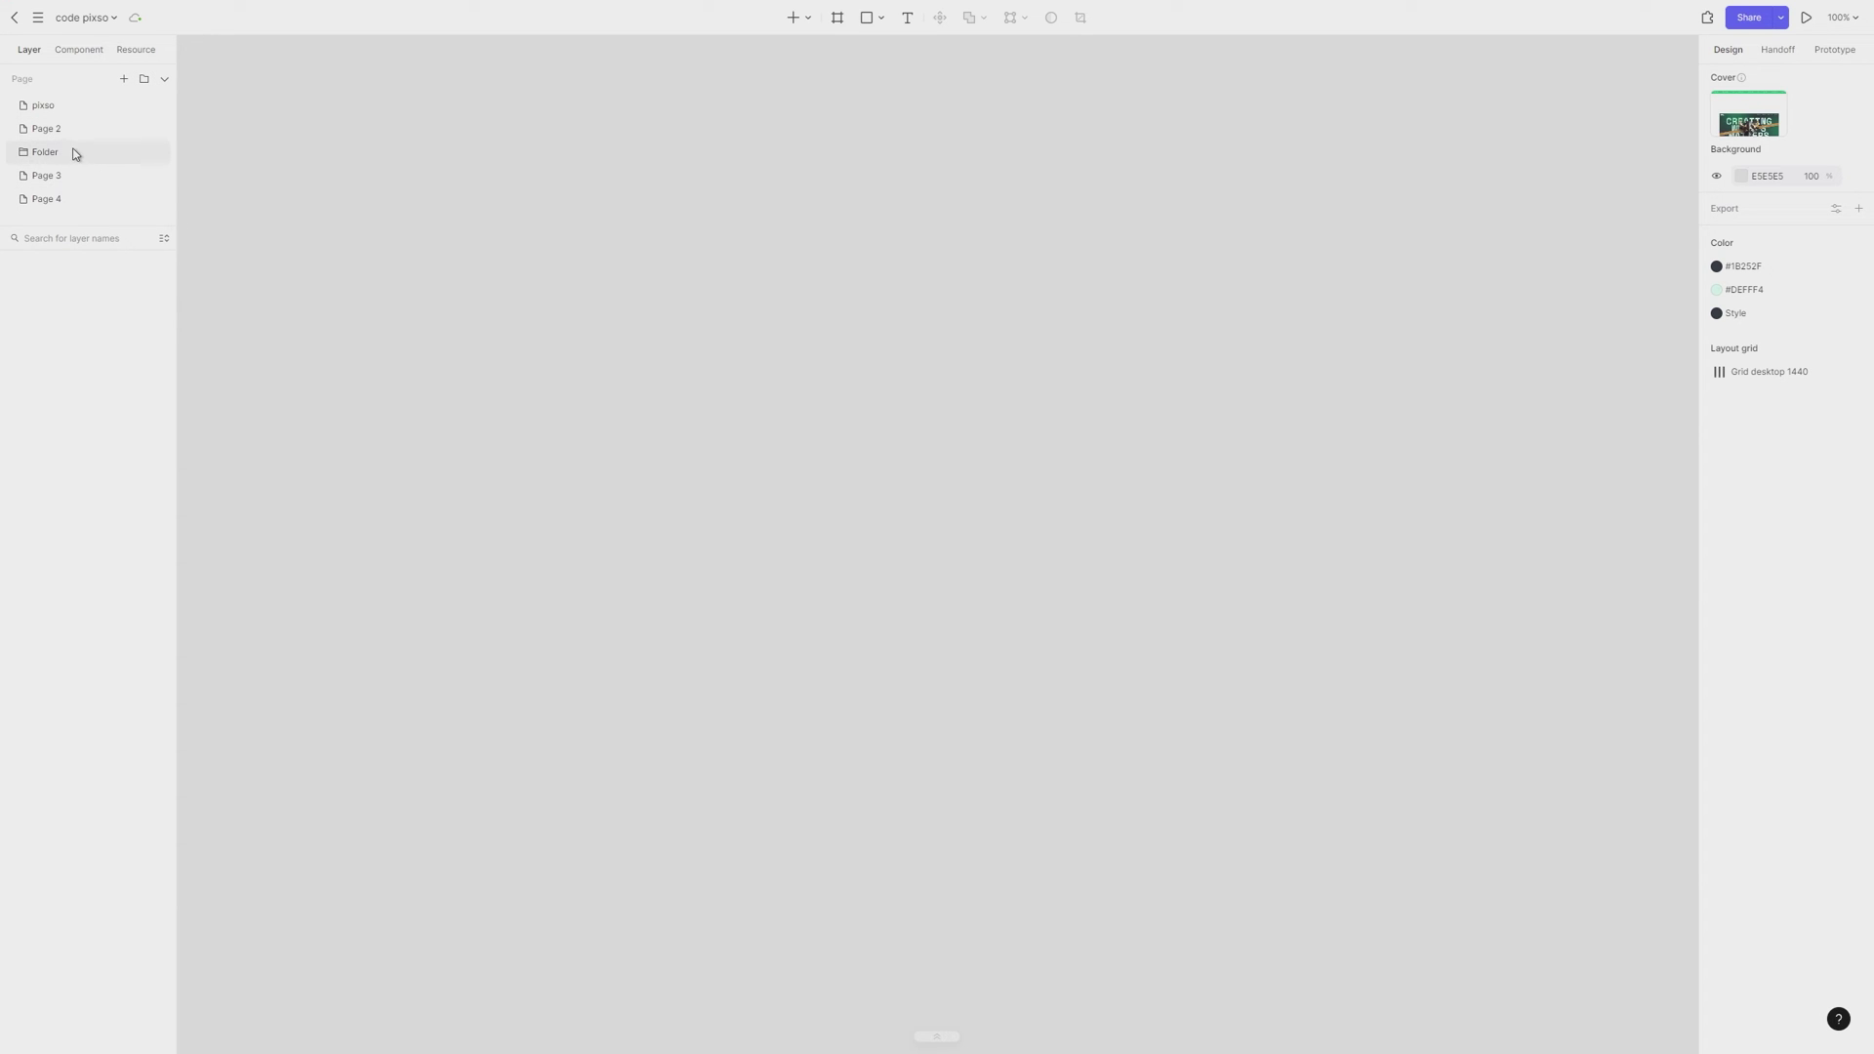
{"action": "left_click_drag", "start_coordinate": [76, 155], "coordinate": [68, 96]}
{"action": "left_click", "coordinate": [68, 155]}
{"action": "mouse_move", "coordinate": [72, 118]}
{"action": "left_mouse_down"}
{"action": "mouse_move", "coordinate": [60, 108]}
{"action": "mouse_move", "coordinate": [72, 119]}
{"action": "left_mouse_up"}
{"action": "left_click", "coordinate": [75, 173]}
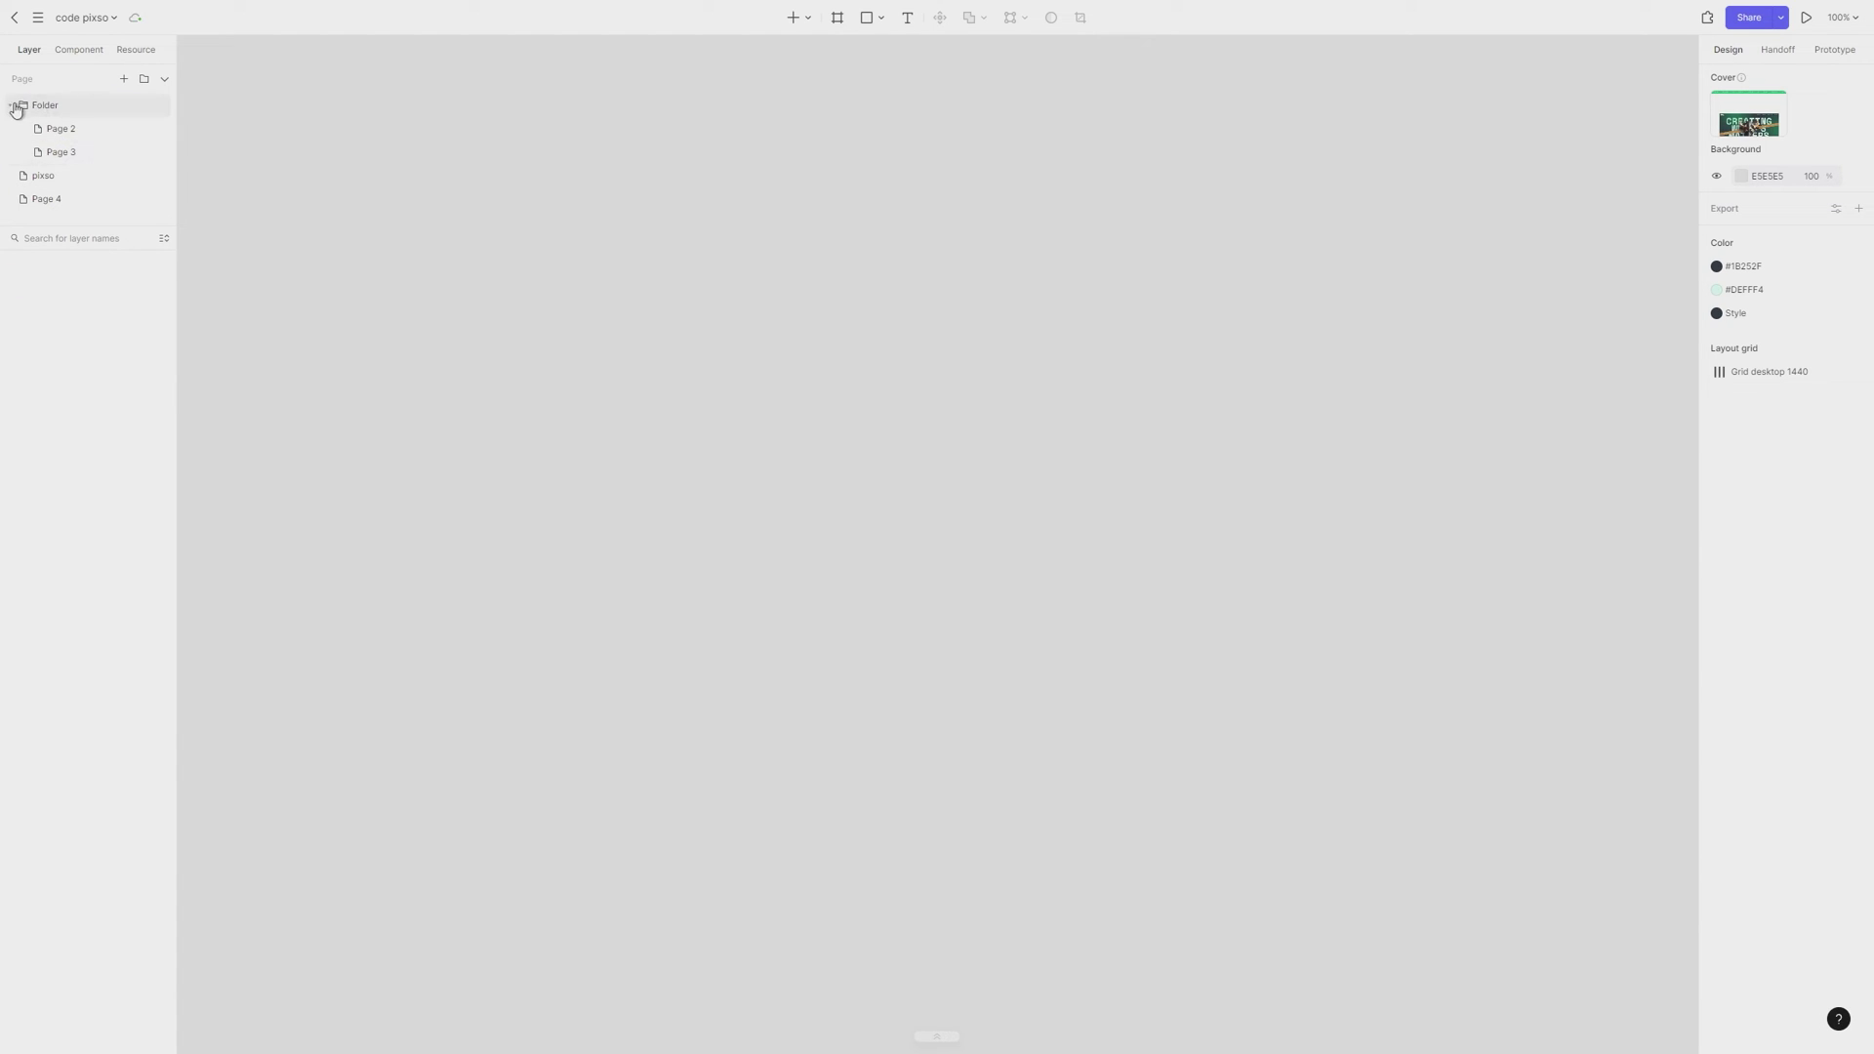
{"action": "left_click_drag", "start_coordinate": [45, 159], "coordinate": [28, 113]}
{"action": "right_click", "coordinate": [60, 106]}
{"action": "left_click", "coordinate": [66, 175]}
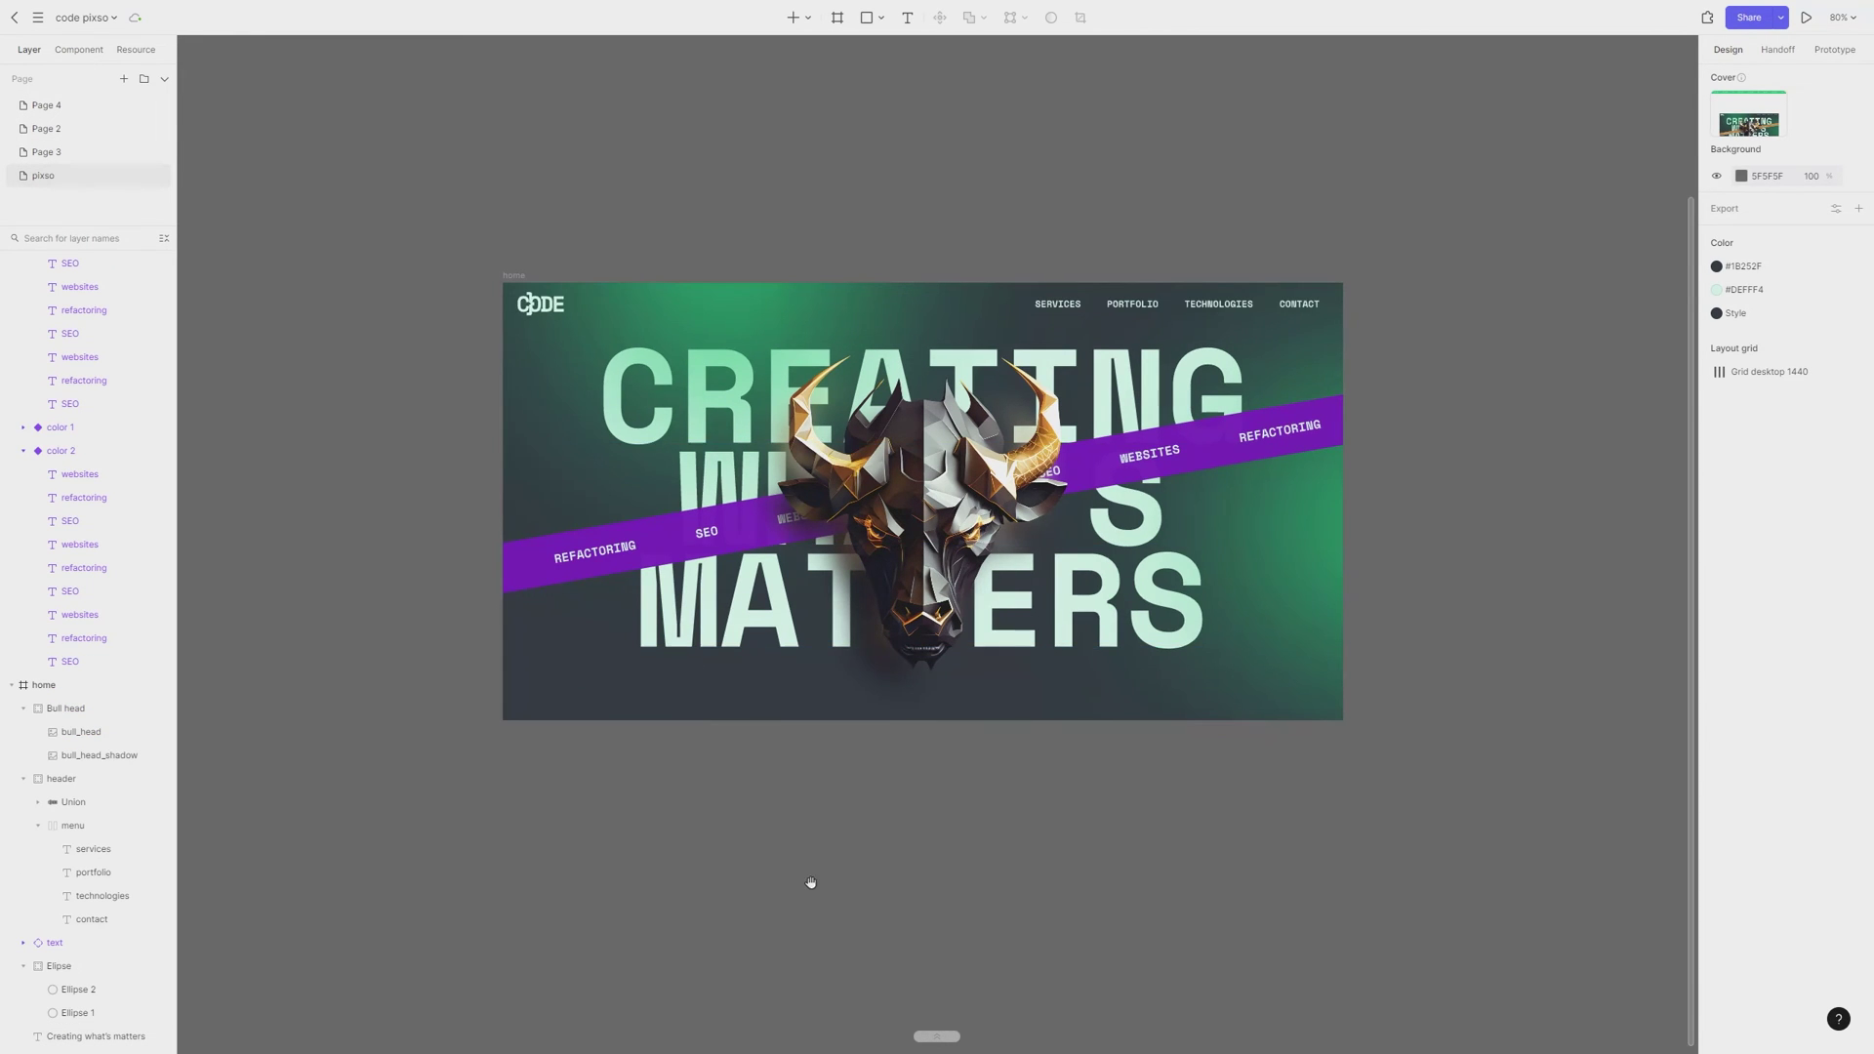
{"action": "scroll", "coordinate": [810, 885], "scroll_direction": "down", "scroll_amount": 10}
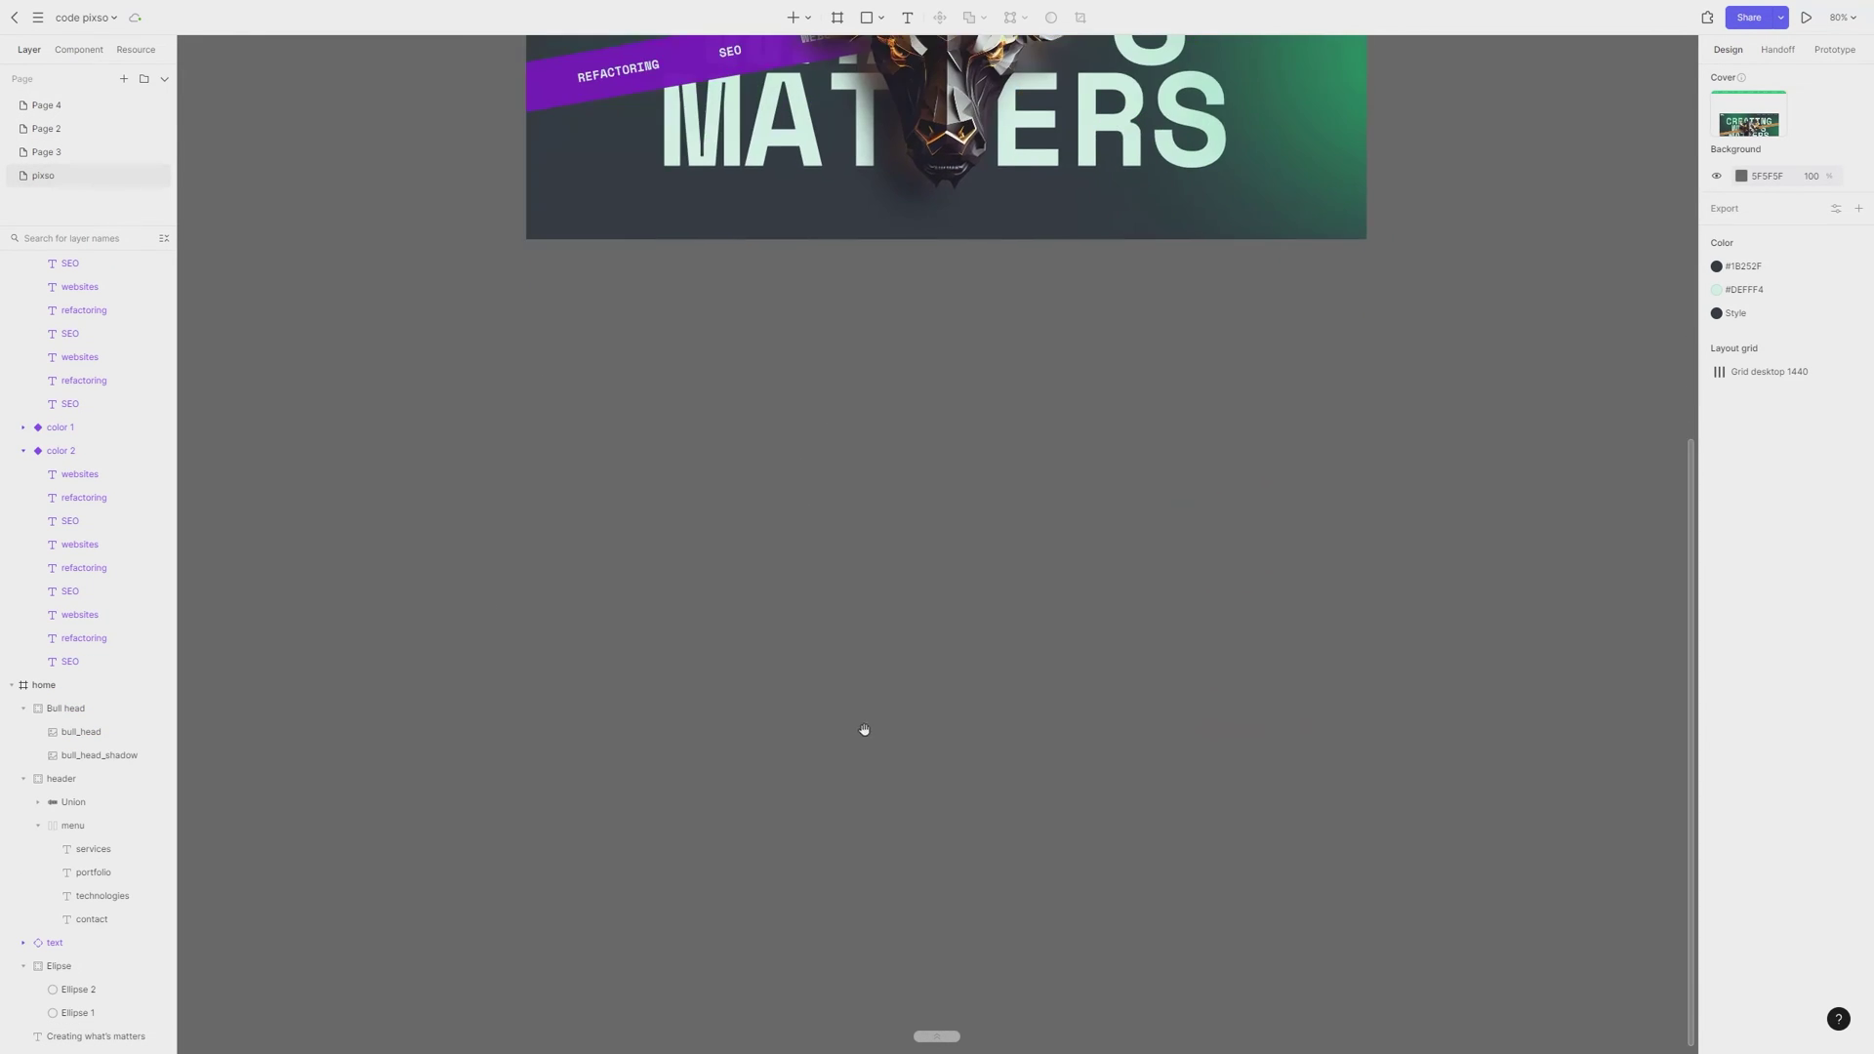
Draw a 353×353 Frame 1 on empty canvas below the home design
{"action": "left_click", "coordinate": [809, 19]}
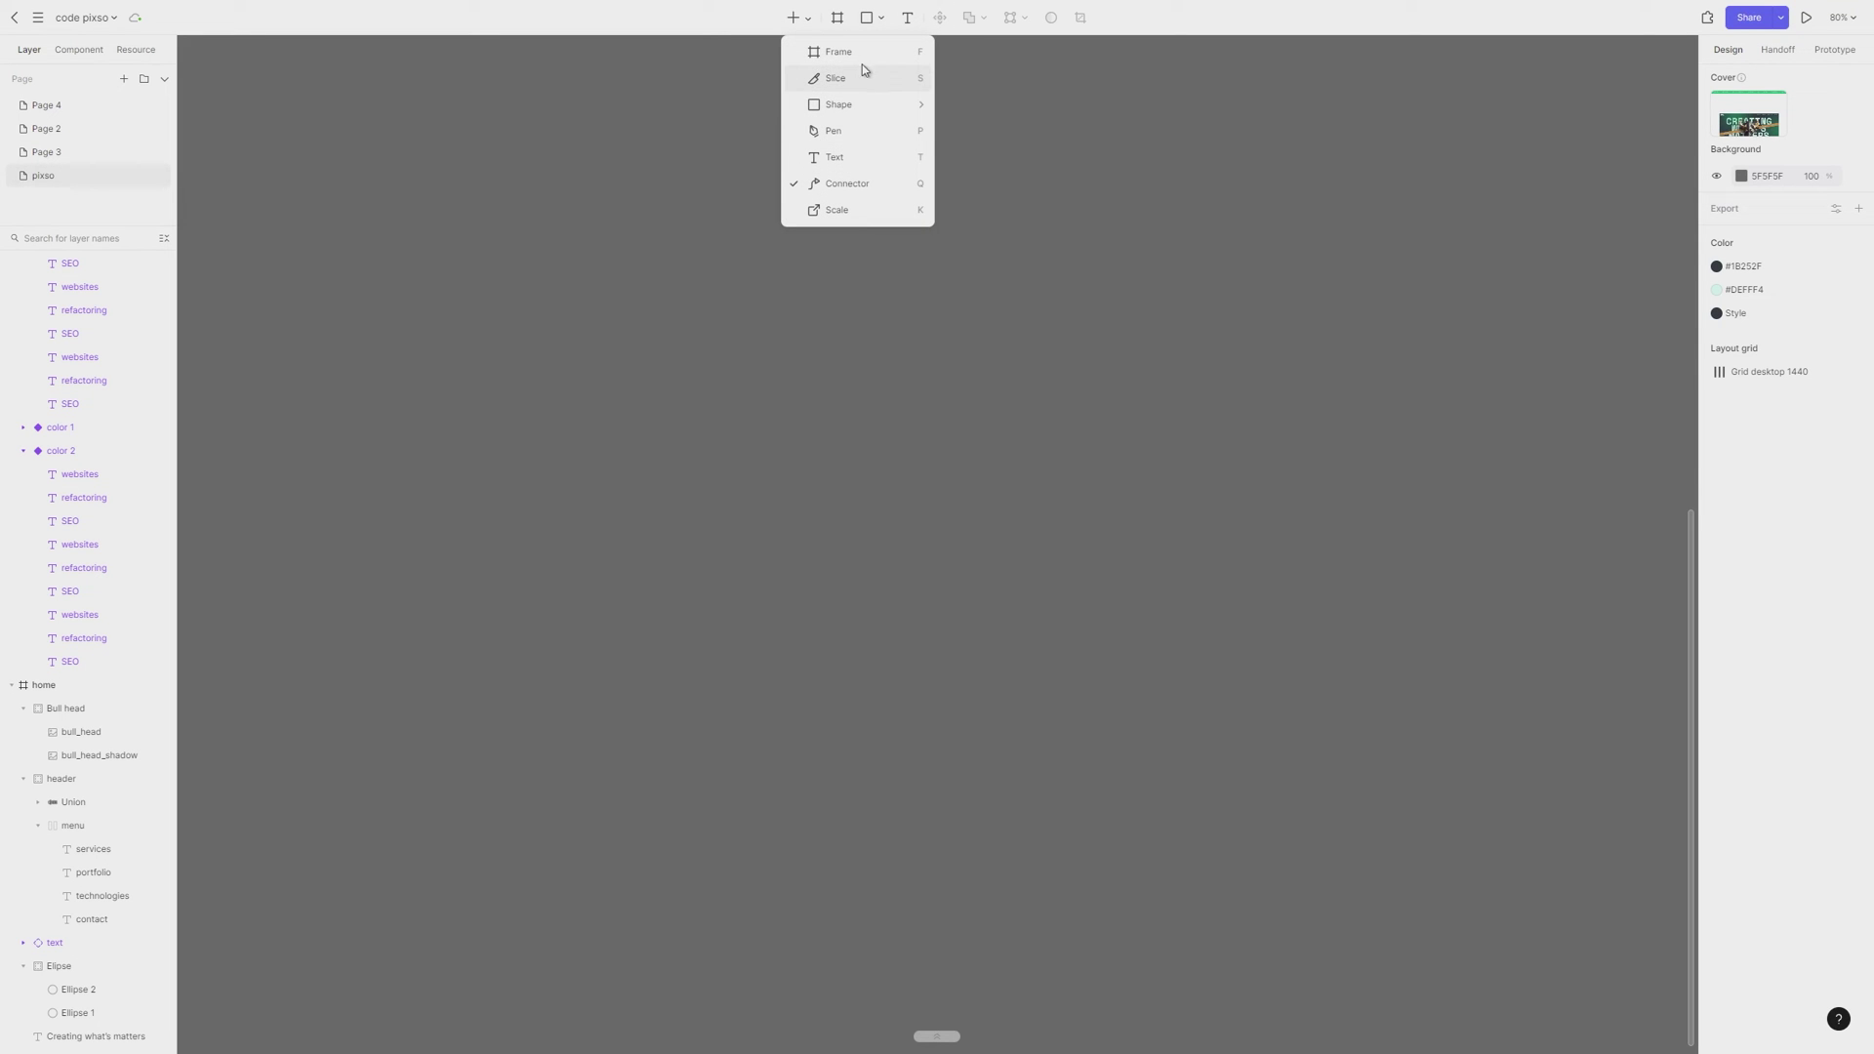
{"action": "left_click", "coordinate": [860, 184]}
{"action": "key", "text": "f"}
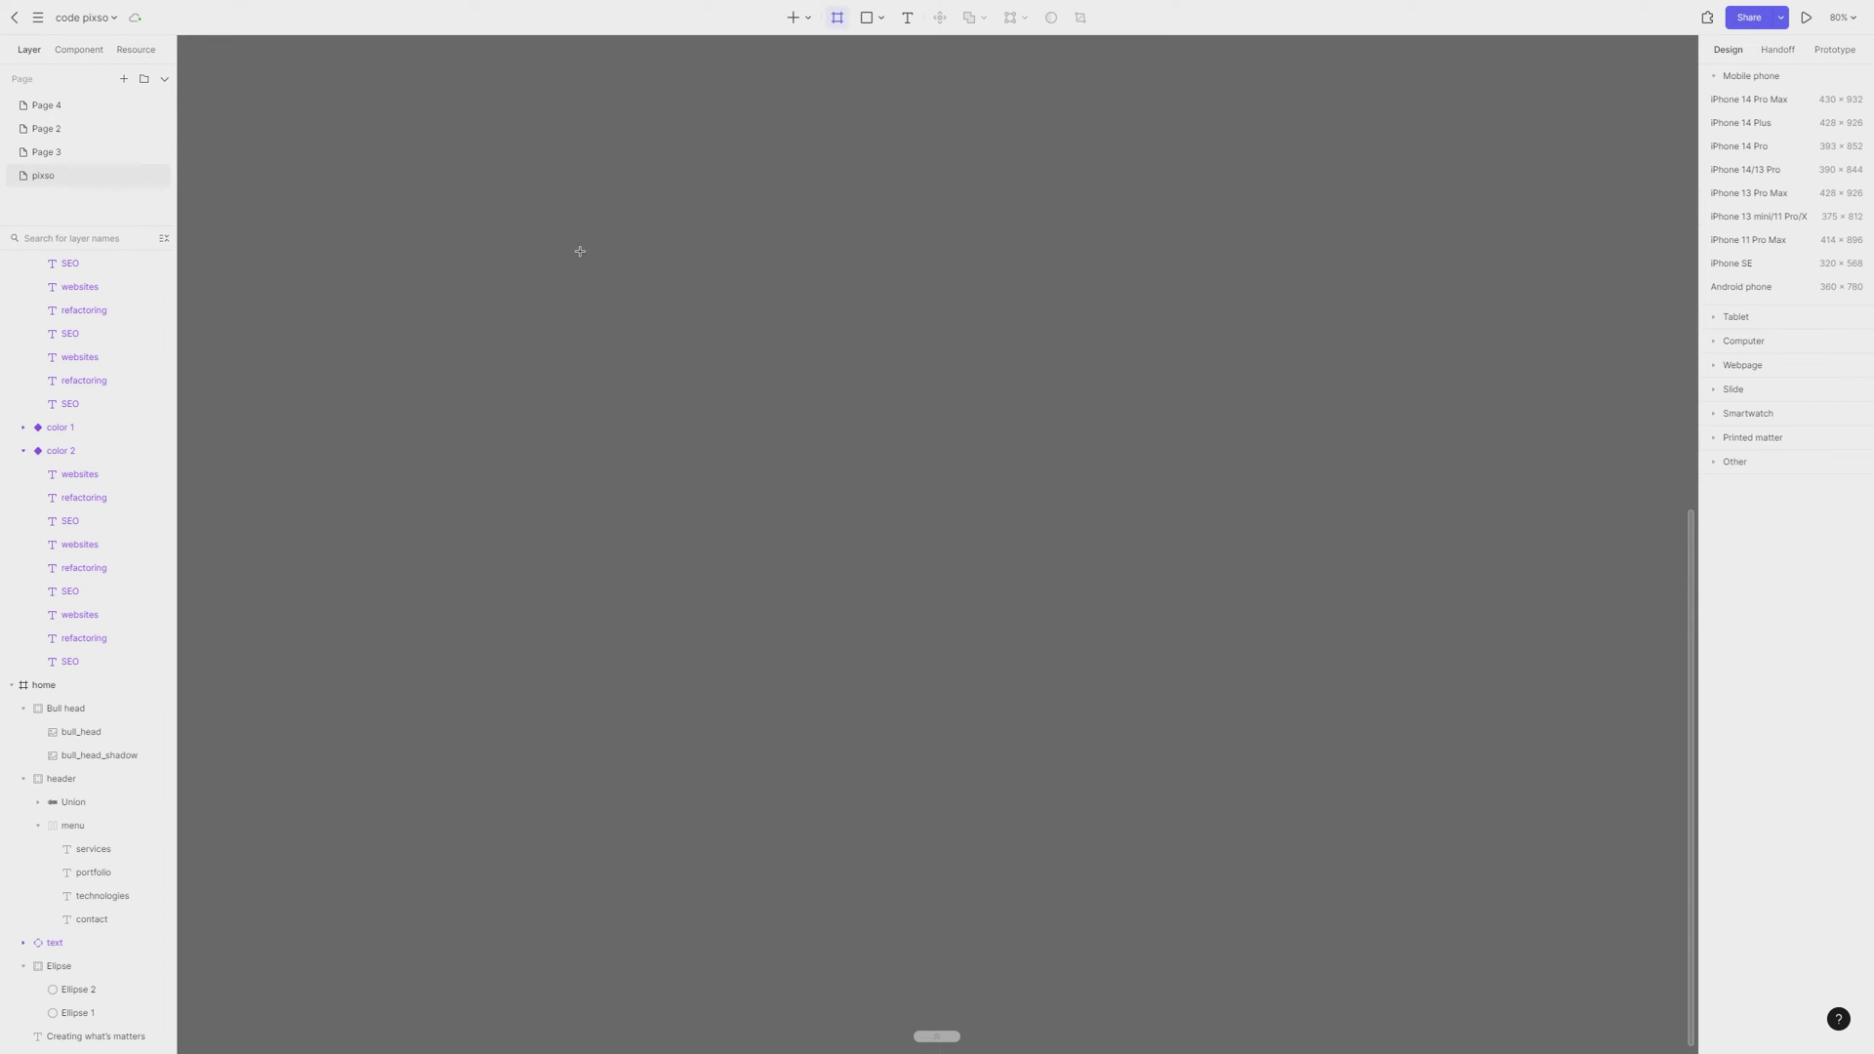
{"action": "left_click_drag", "start_coordinate": [579, 251], "coordinate": [787, 448]}
{"action": "scroll", "coordinate": [787, 449], "scroll_direction": "down", "scroll_amount": 2}
Paste three copies as Frames 2 to 4 and stagger them across the canvas
{"action": "key", "text": "ctrl+v"}
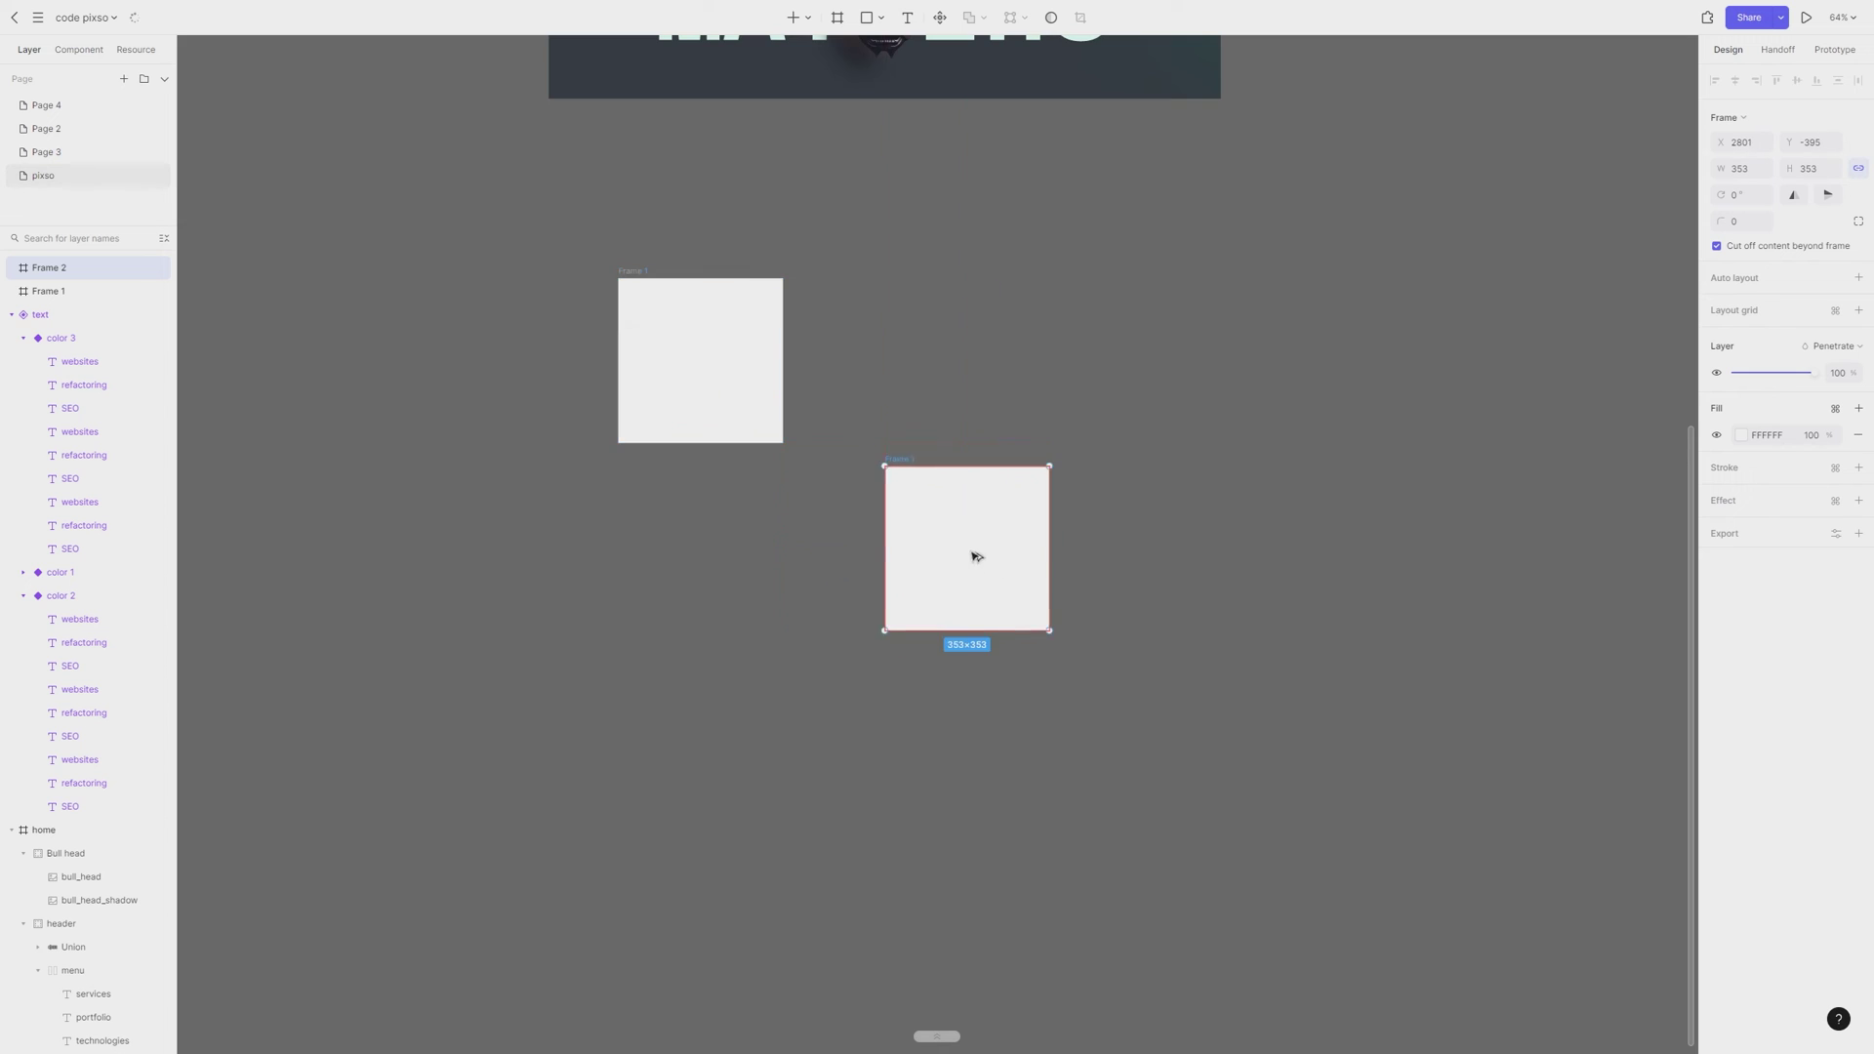
{"action": "scroll", "coordinate": [879, 468], "scroll_direction": "down", "scroll_amount": 2}
{"action": "key", "text": "ctrl+v"}
{"action": "left_click_drag", "start_coordinate": [1318, 556], "coordinate": [1188, 493]}
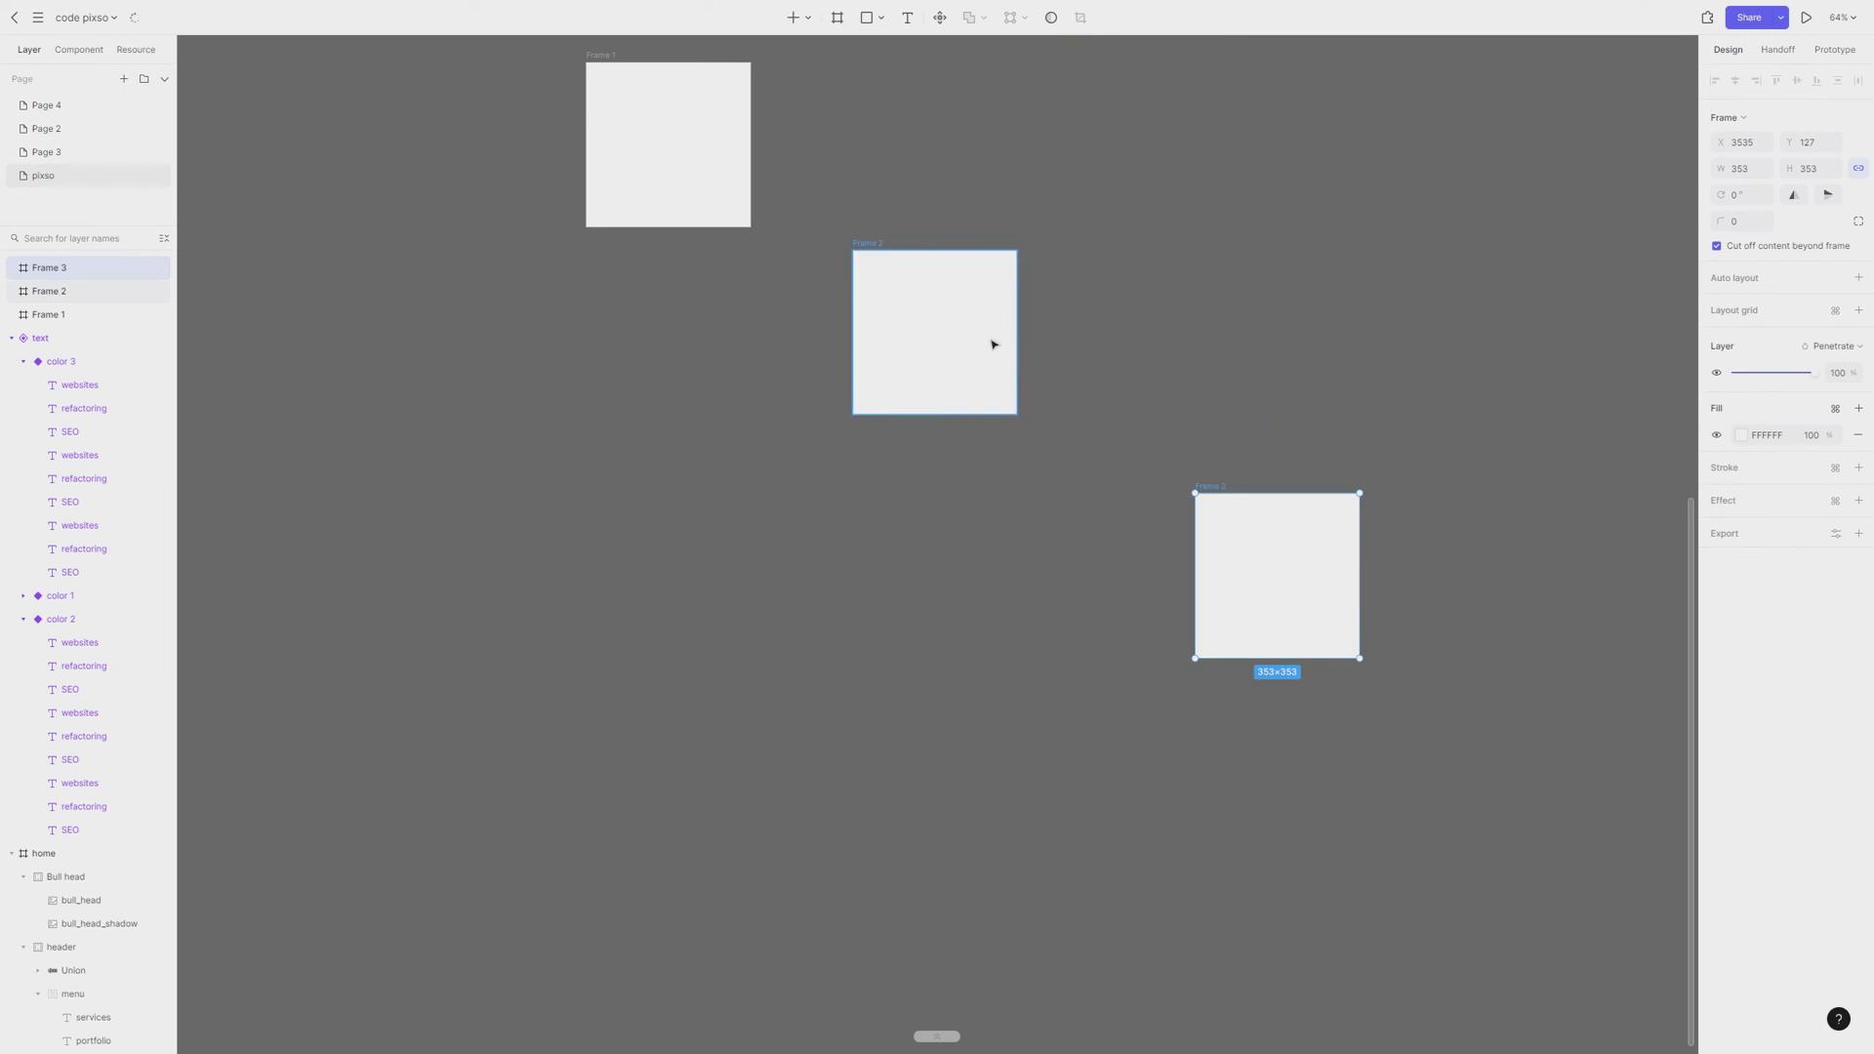
{"action": "key", "text": "ctrl+v"}
{"action": "left_click_drag", "start_coordinate": [1275, 246], "coordinate": [1327, 240]}
{"action": "scroll", "coordinate": [856, 248], "scroll_direction": "up", "scroll_amount": 1}
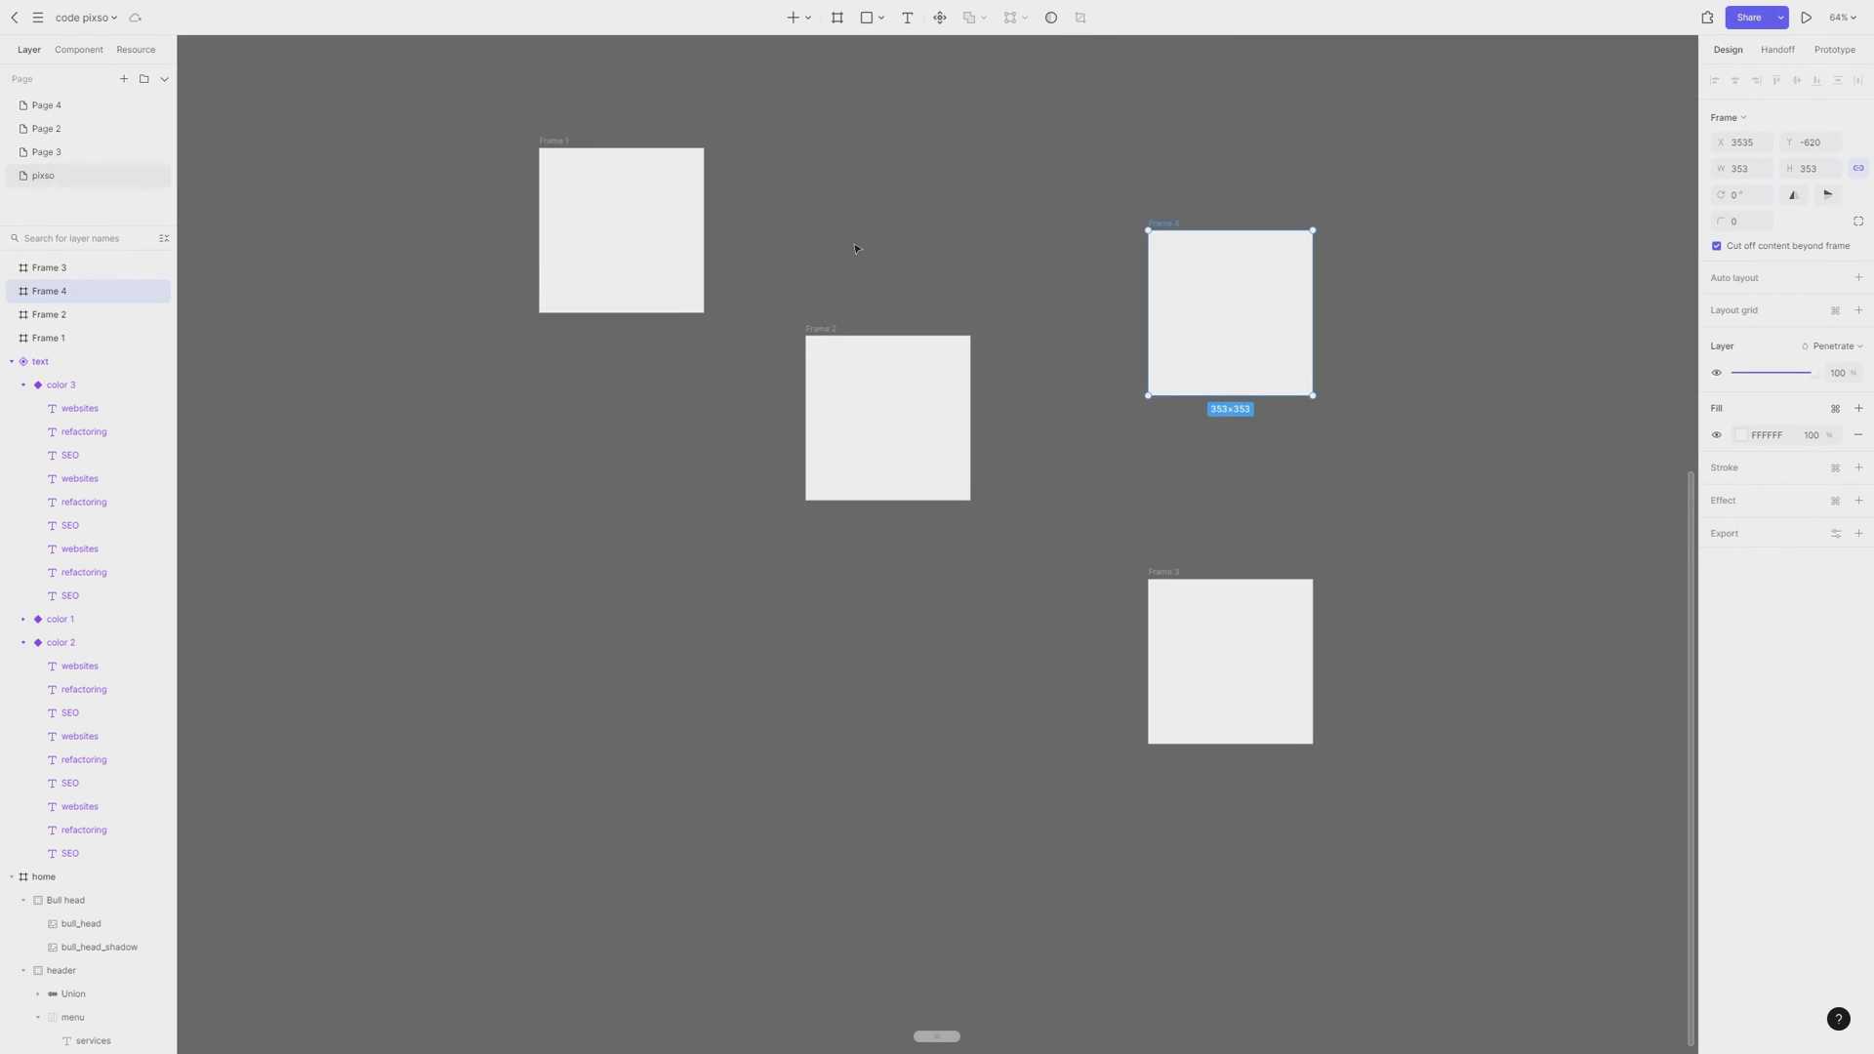
{"action": "left_click_drag", "start_coordinate": [857, 396], "coordinate": [872, 445]}
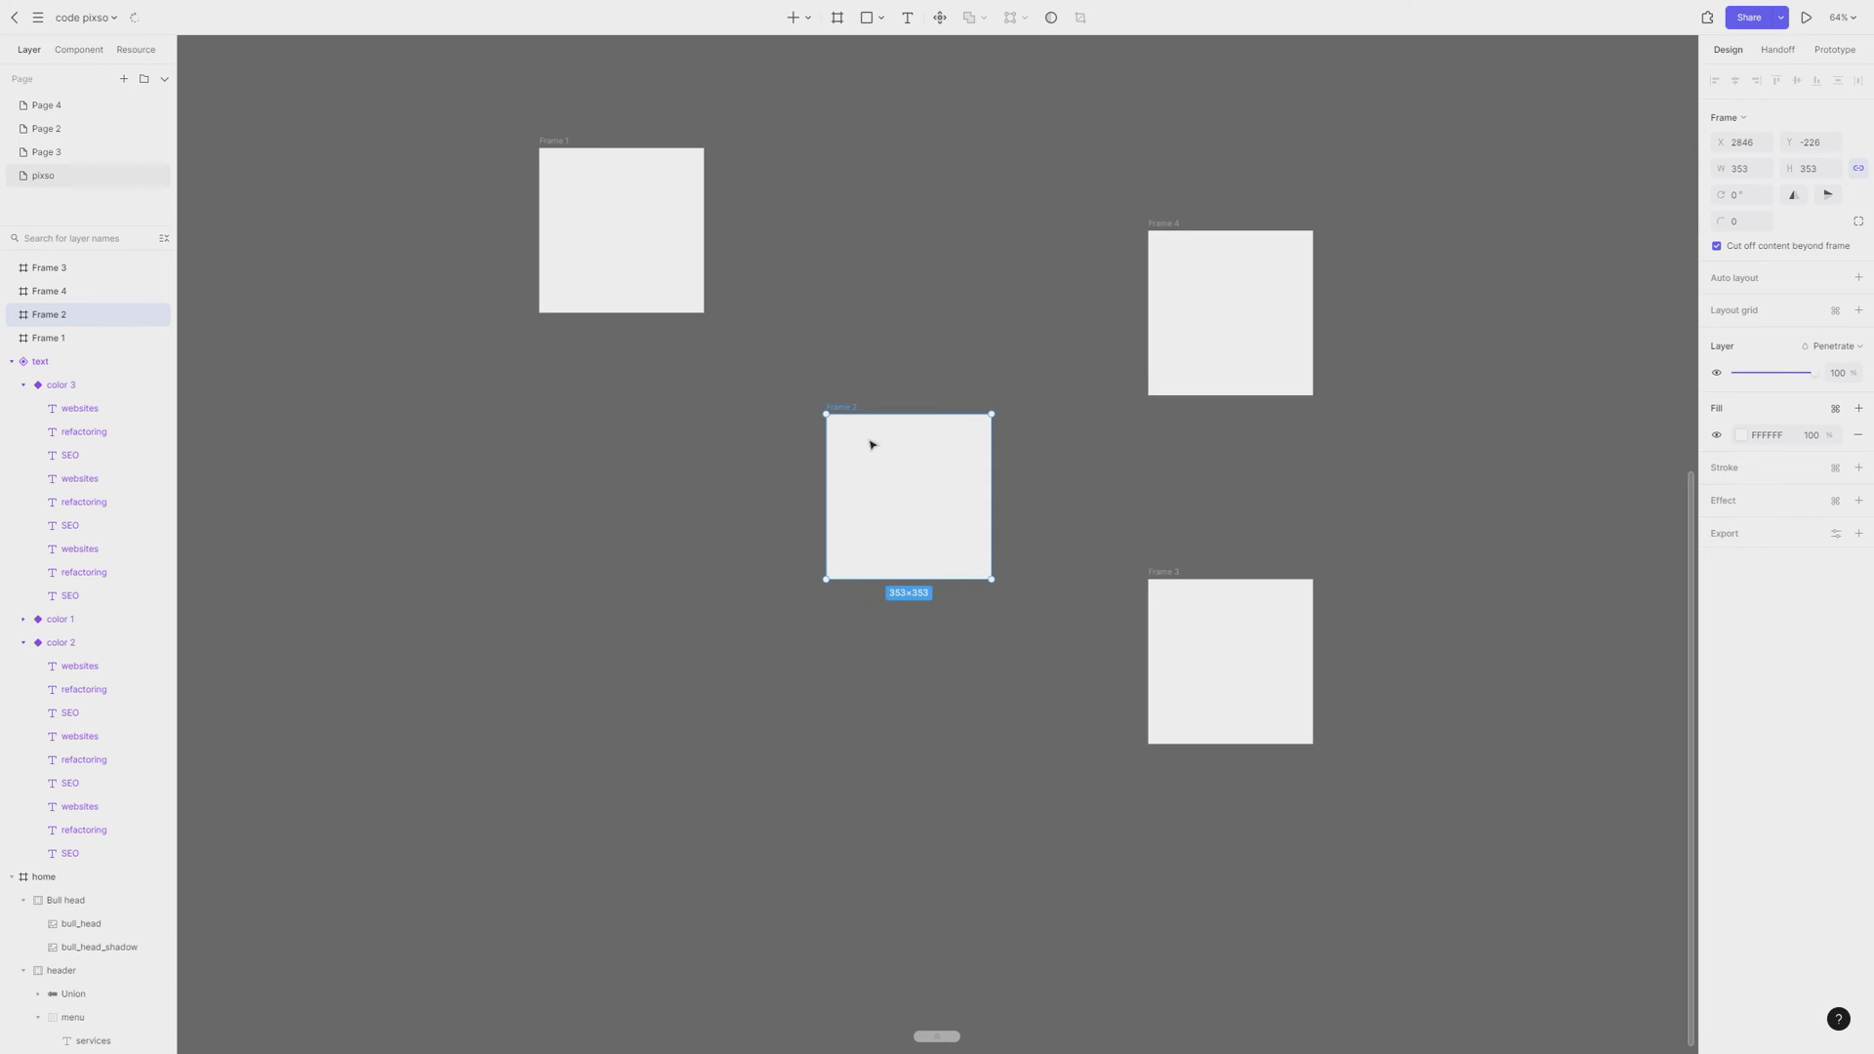
{"action": "left_click", "coordinate": [636, 234]}
Connect Frame 1 to Frame 2, and Frame 2 to Frames 3 and 4, with connectors
{"action": "left_click_drag", "start_coordinate": [635, 234], "coordinate": [624, 274]}
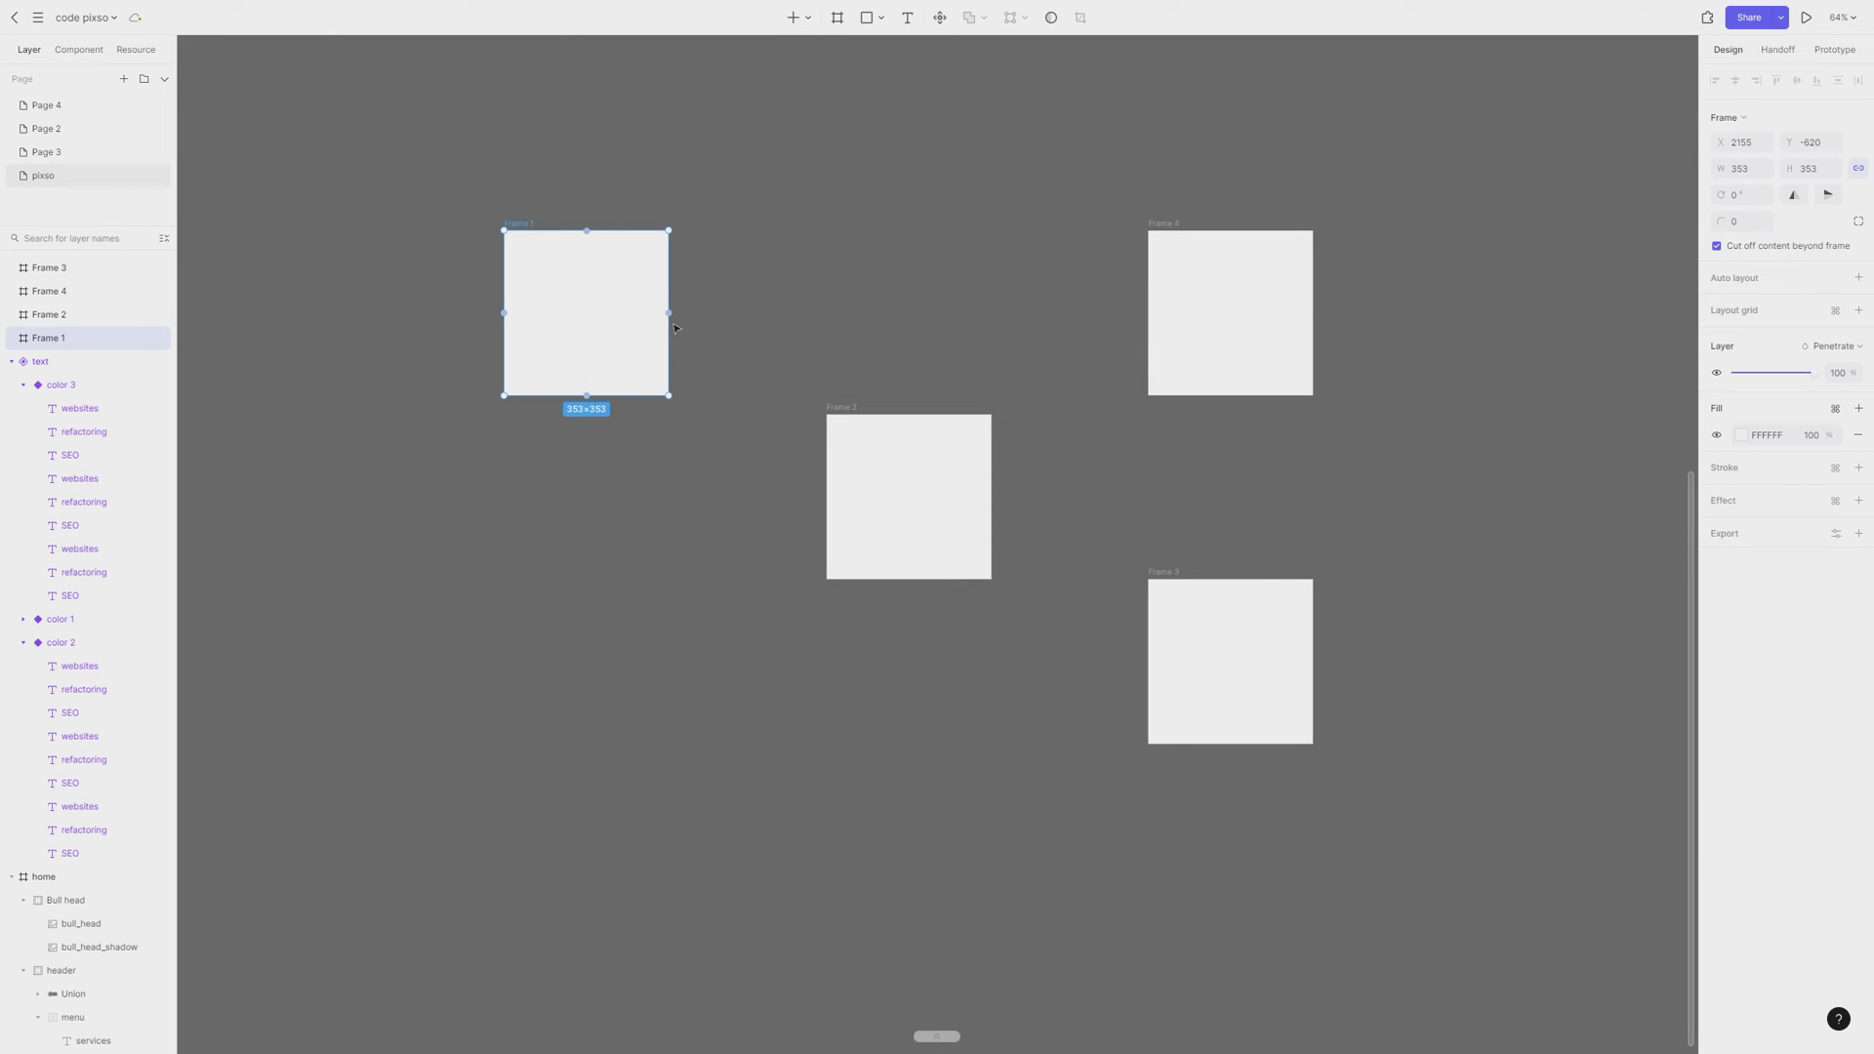
{"action": "mouse_move", "coordinate": [668, 313]}
{"action": "left_mouse_down"}
{"action": "mouse_move", "coordinate": [766, 313]}
{"action": "mouse_move", "coordinate": [930, 449]}
{"action": "mouse_move", "coordinate": [911, 443]}
{"action": "left_mouse_up"}
{"action": "left_click", "coordinate": [897, 498]}
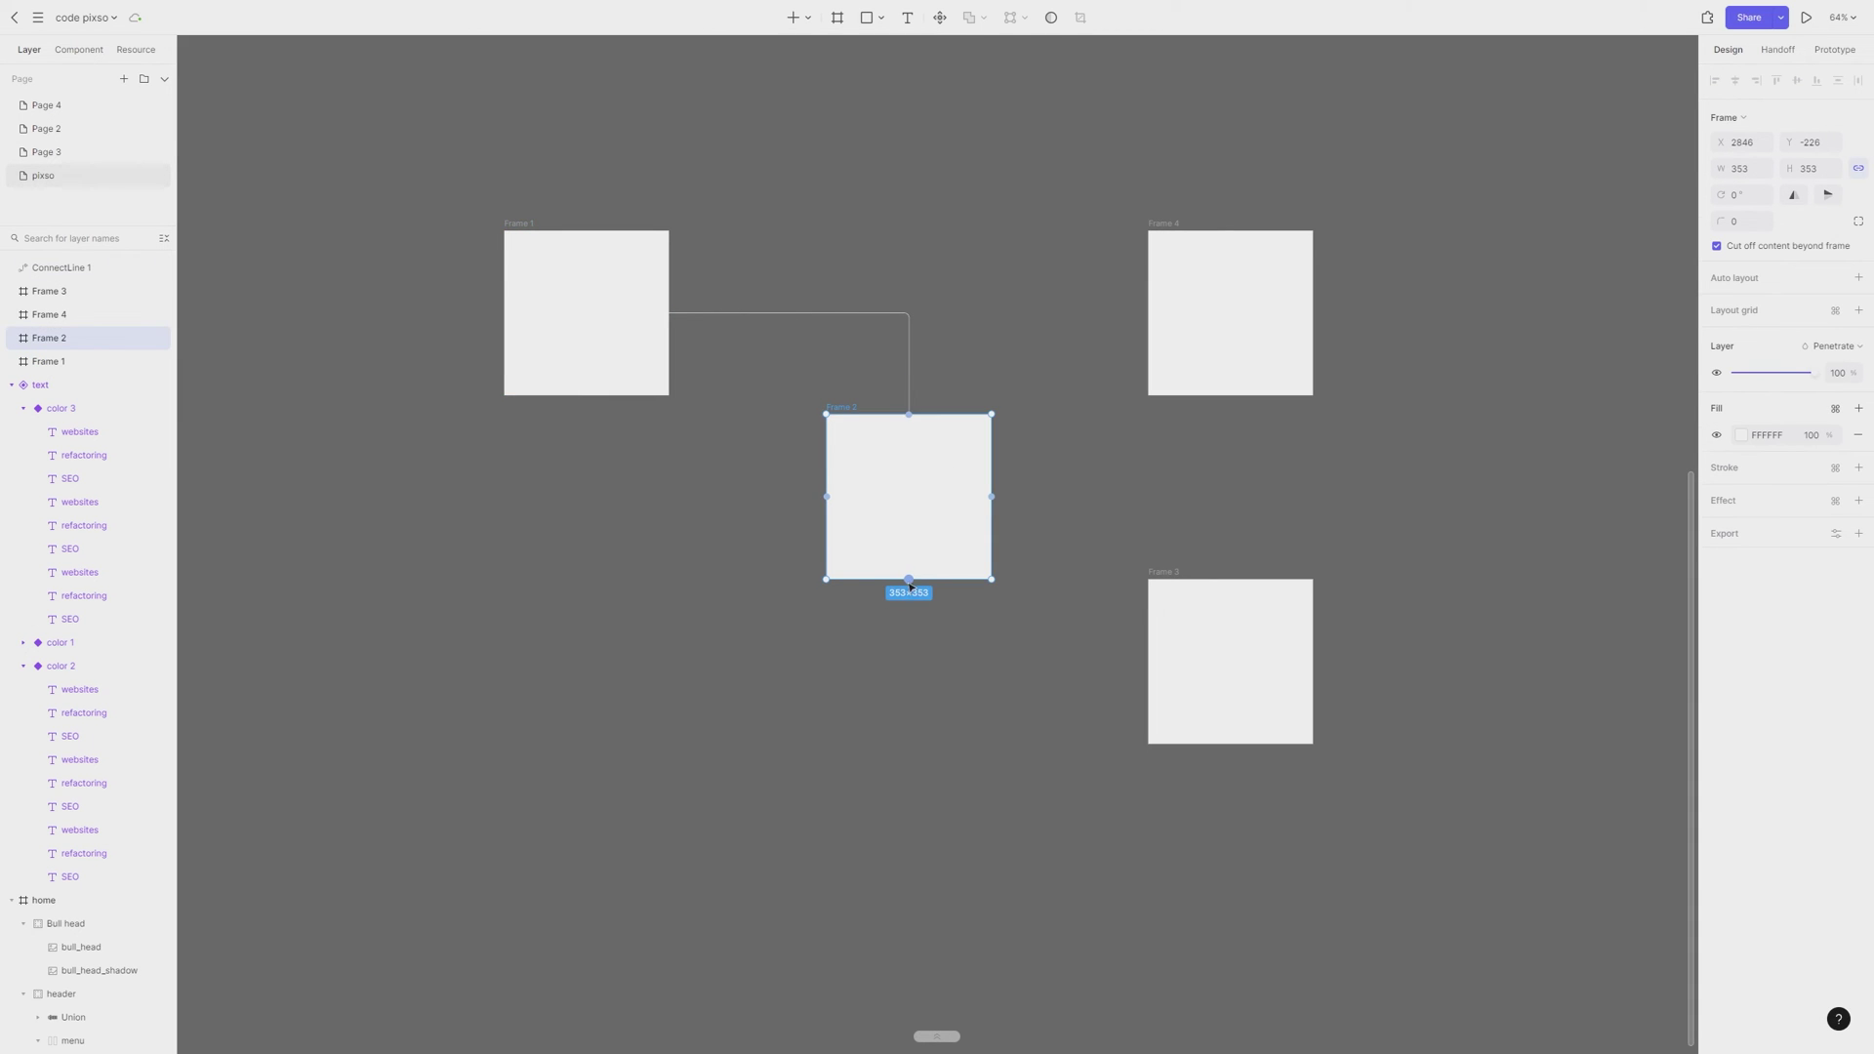
{"action": "left_click_drag", "start_coordinate": [909, 580], "coordinate": [1163, 678]}
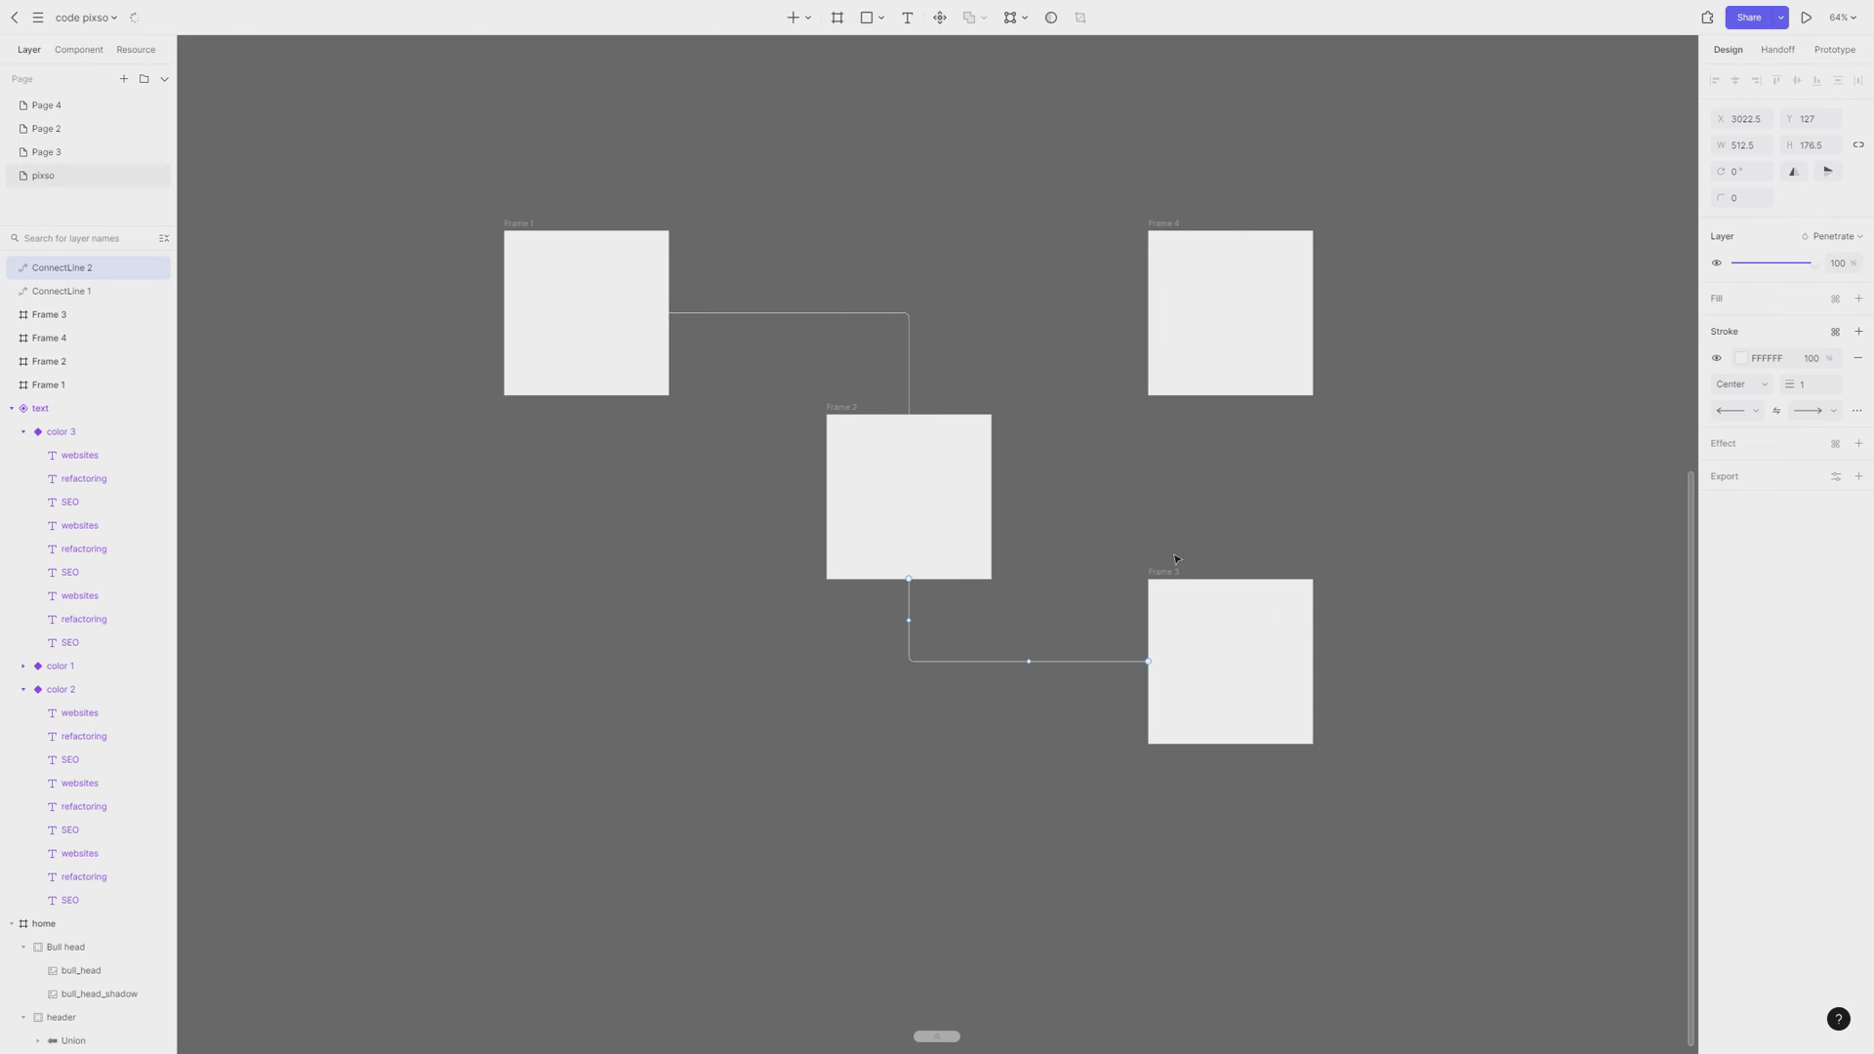
{"action": "left_click", "coordinate": [905, 449]}
{"action": "left_click_drag", "start_coordinate": [992, 497], "coordinate": [1233, 393]}
Label the Frame 1–Frame 2 connector 'push' at font size 144
{"action": "left_click", "coordinate": [804, 313]}
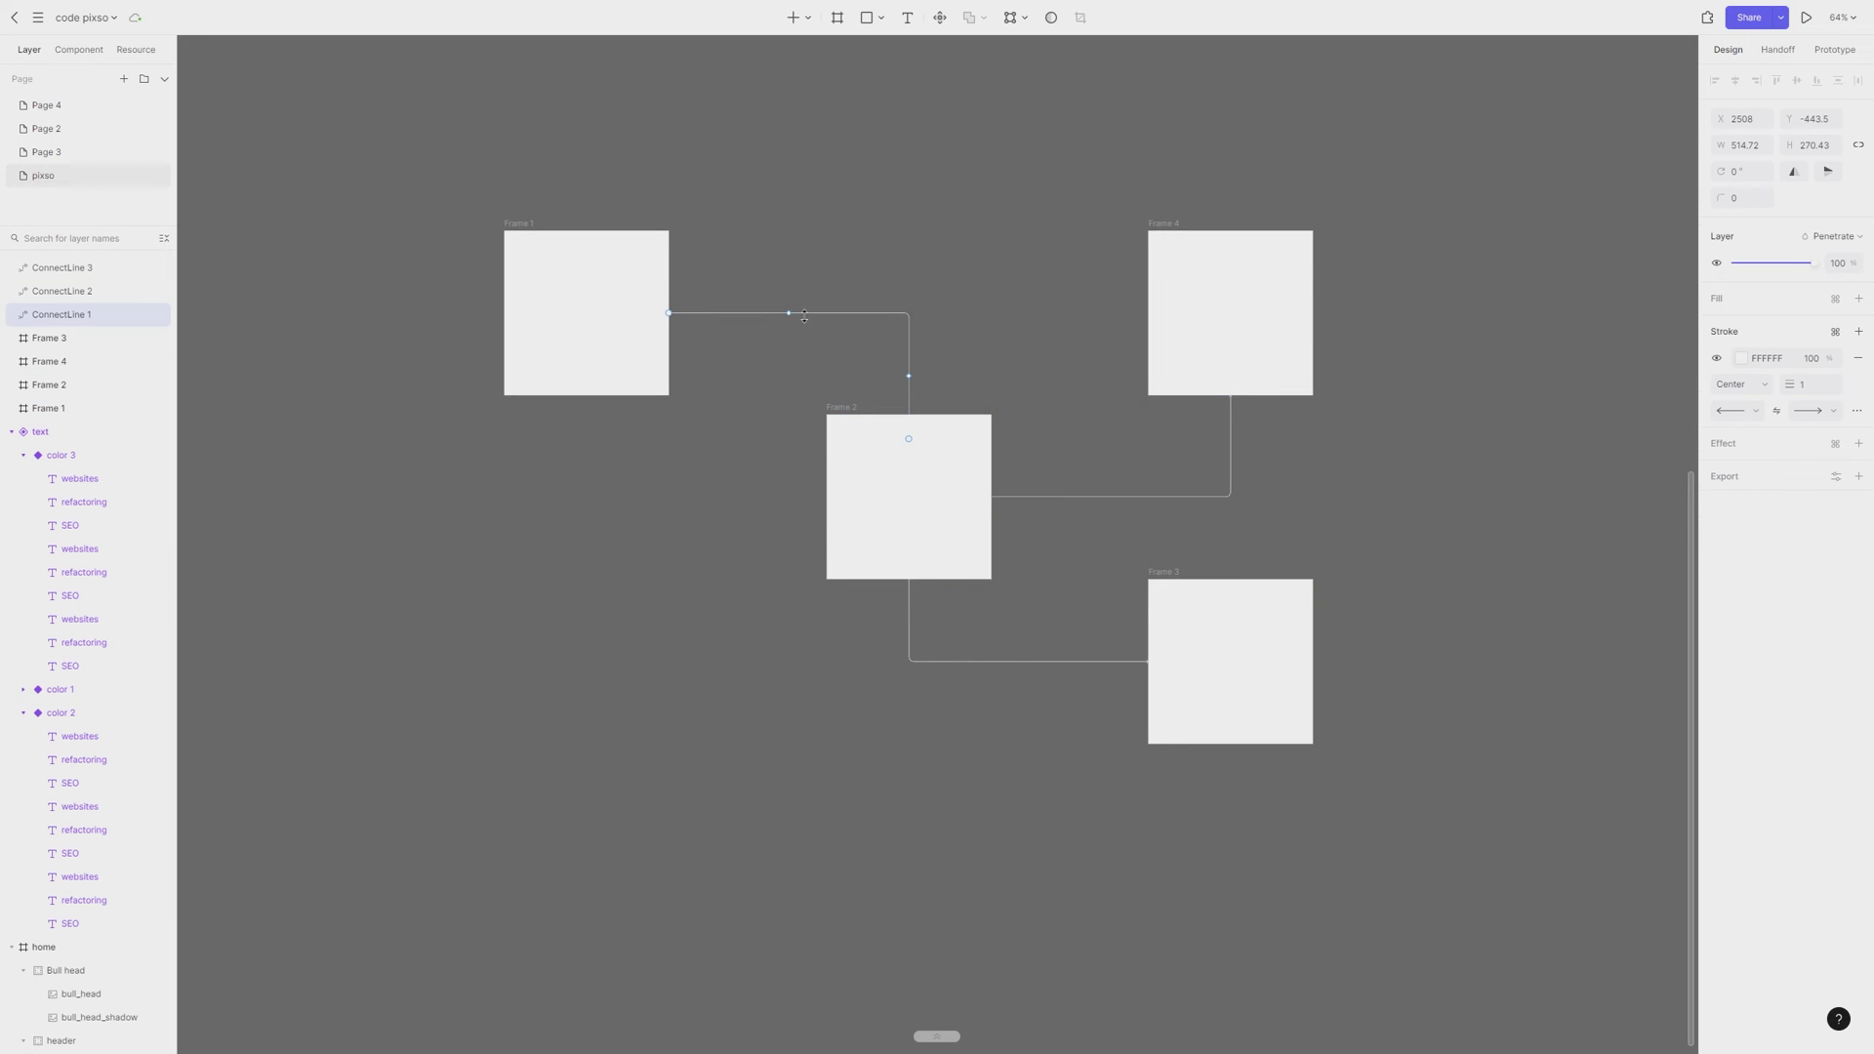
{"action": "left_click", "coordinate": [790, 312]}
{"action": "type", "text": "LKDF"}
{"action": "key", "text": "BackSpace"}
{"action": "key", "text": "BackSpace"}
{"action": "key", "text": "BackSpace"}
{"action": "key", "text": "BackSpace"}
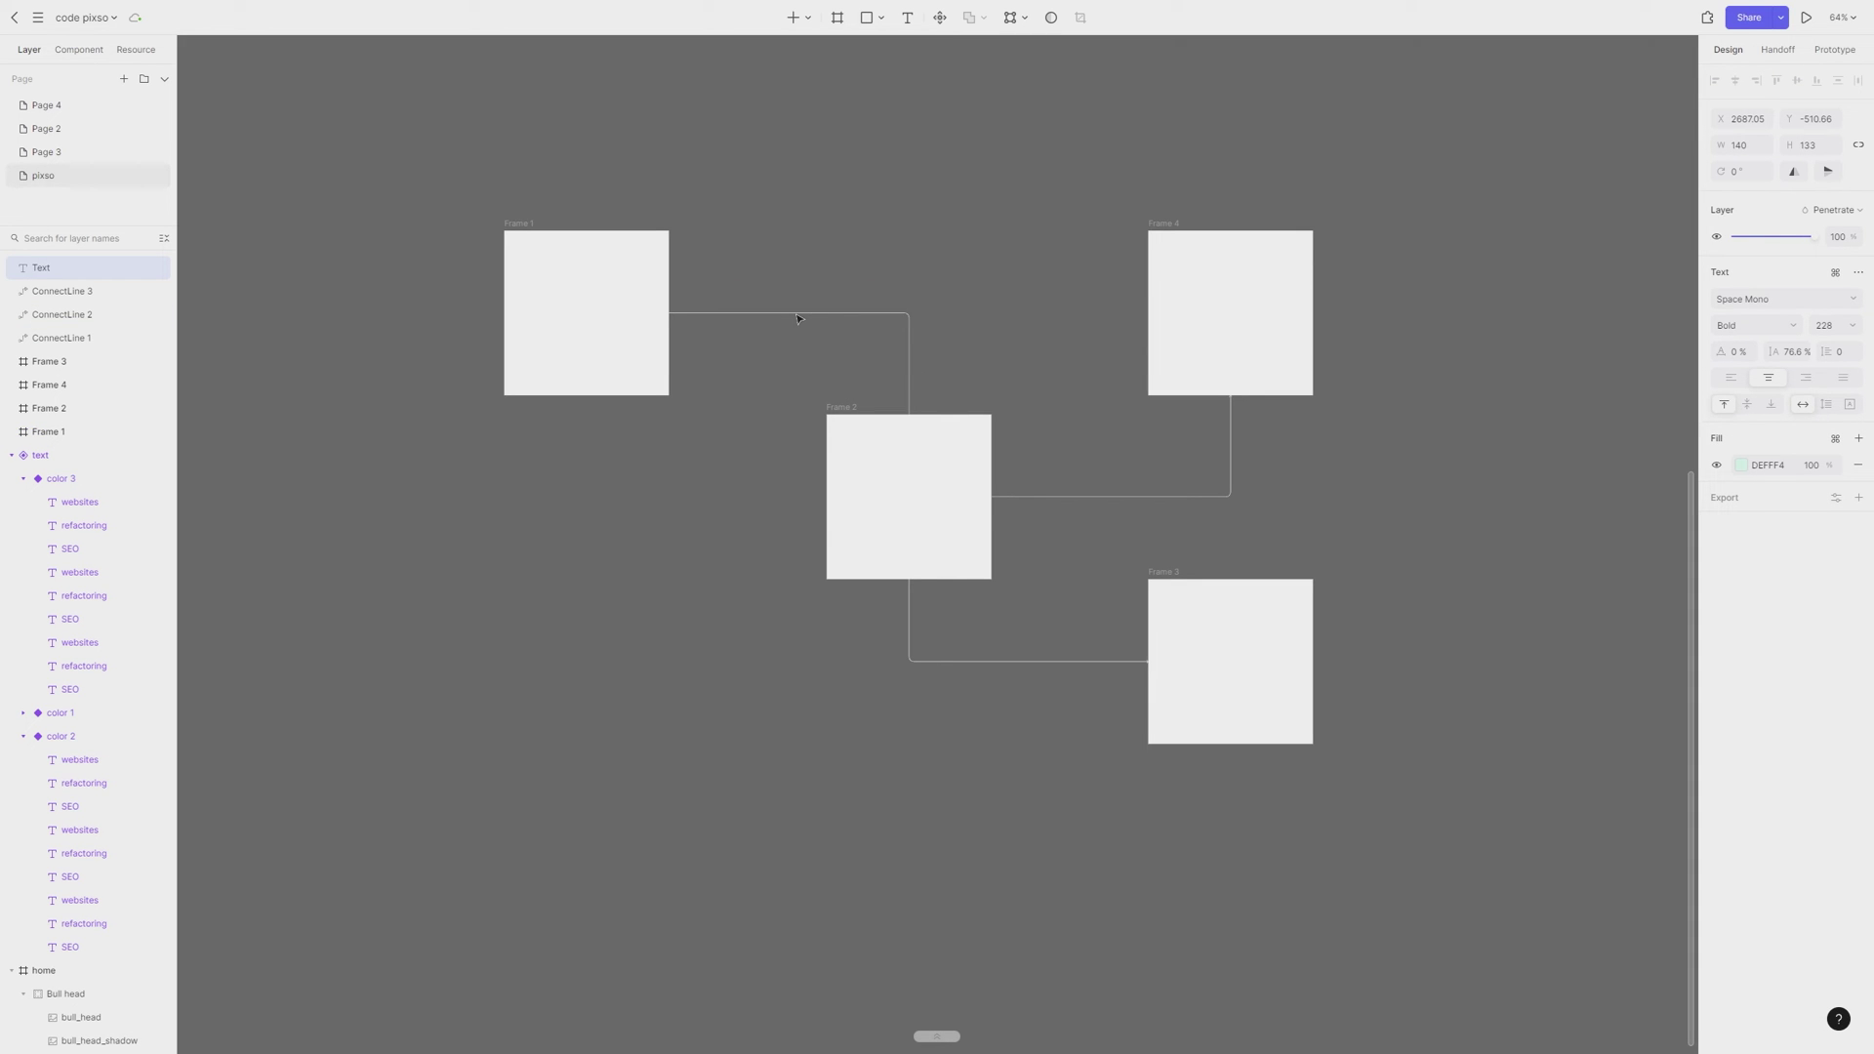
{"action": "type", "text": "push"}
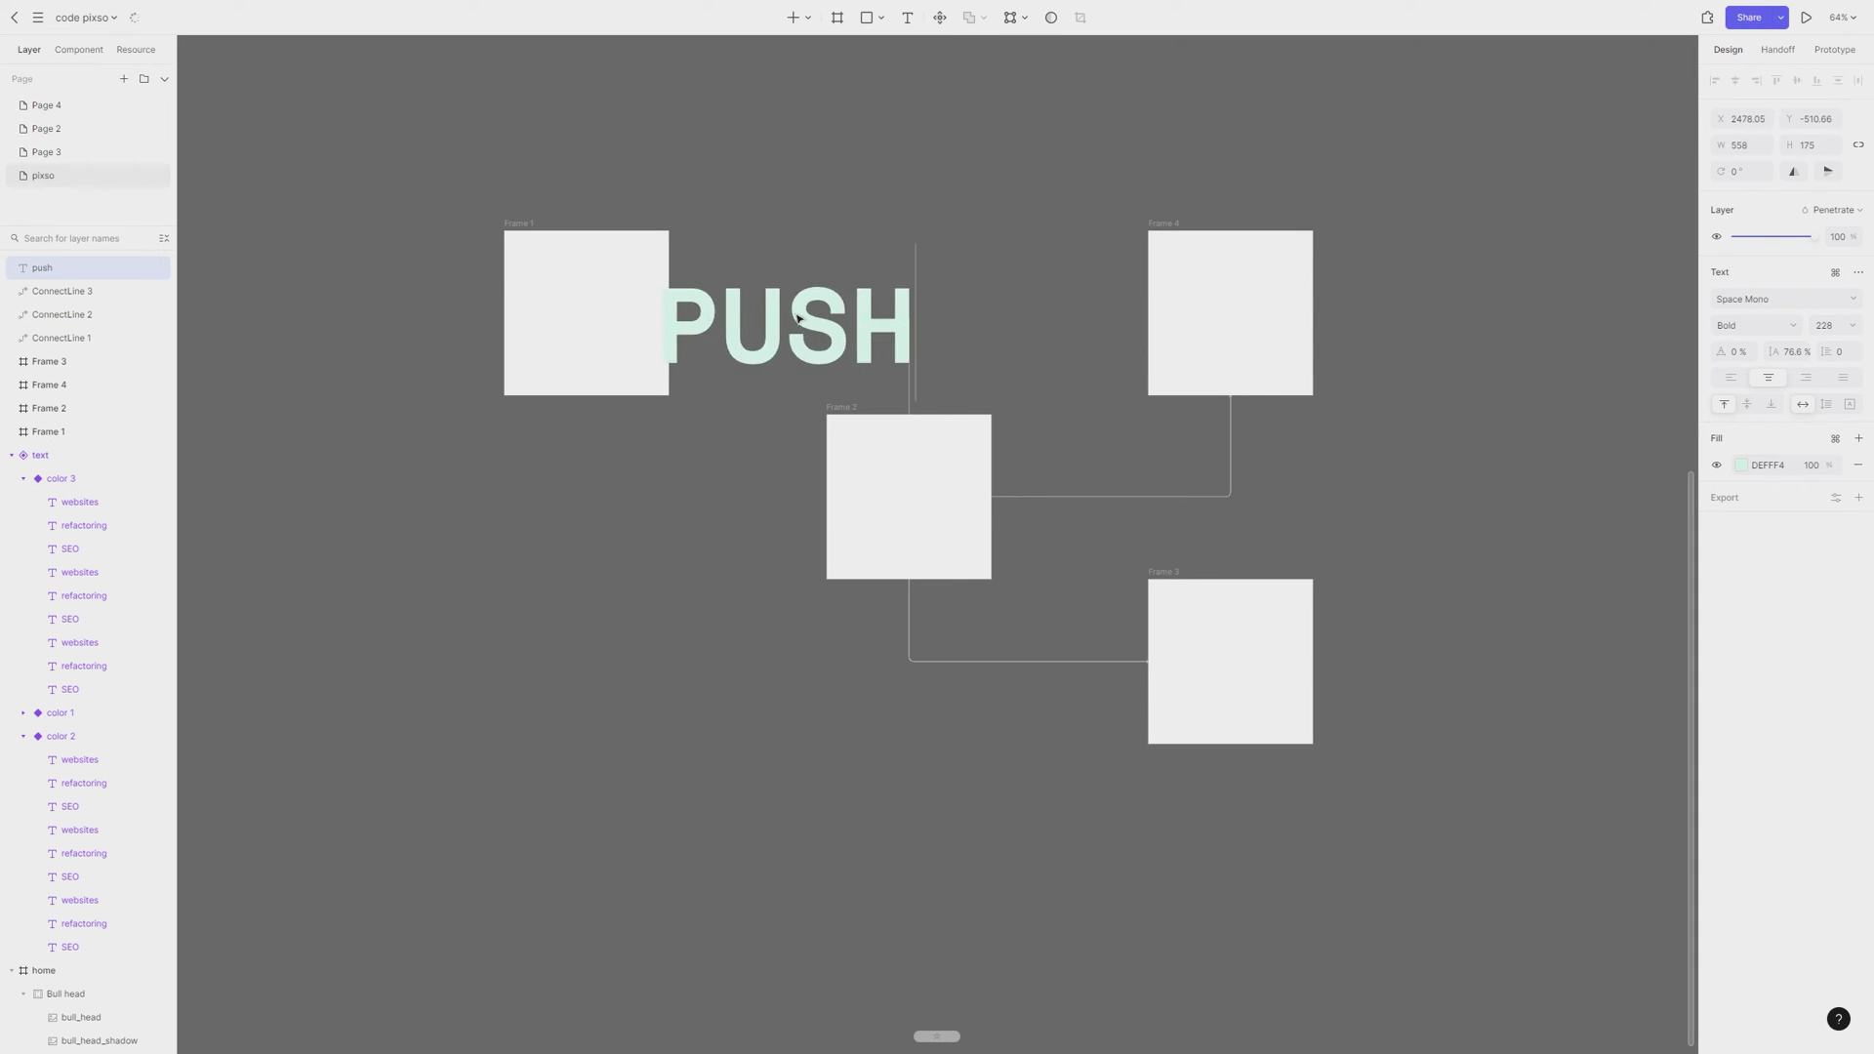
{"action": "left_click", "coordinate": [1856, 325]}
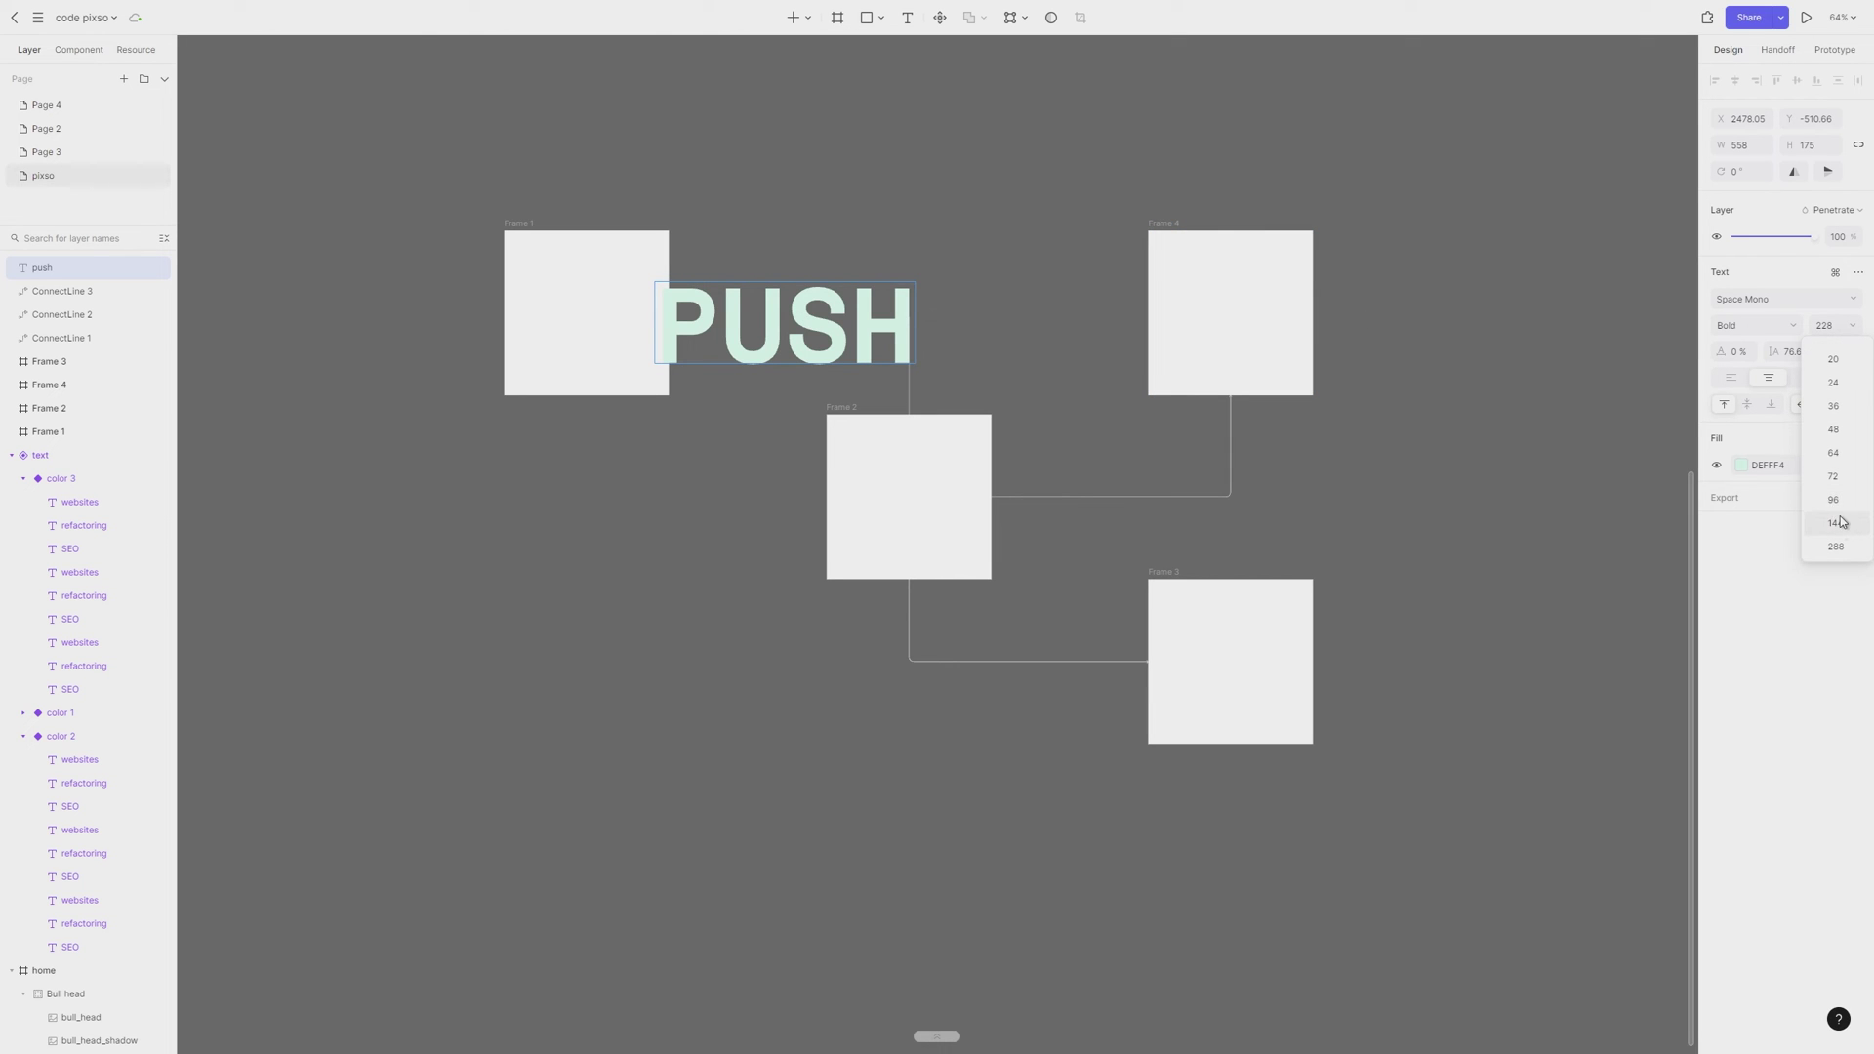
{"action": "left_click", "coordinate": [1841, 523]}
{"action": "key", "text": "Escape"}
Rearrange the frames, with Frame 2 central below PUSH, Frame 4 upper right and Frame 3 lower left
{"action": "scroll", "coordinate": [851, 413], "scroll_direction": "down", "scroll_amount": 1}
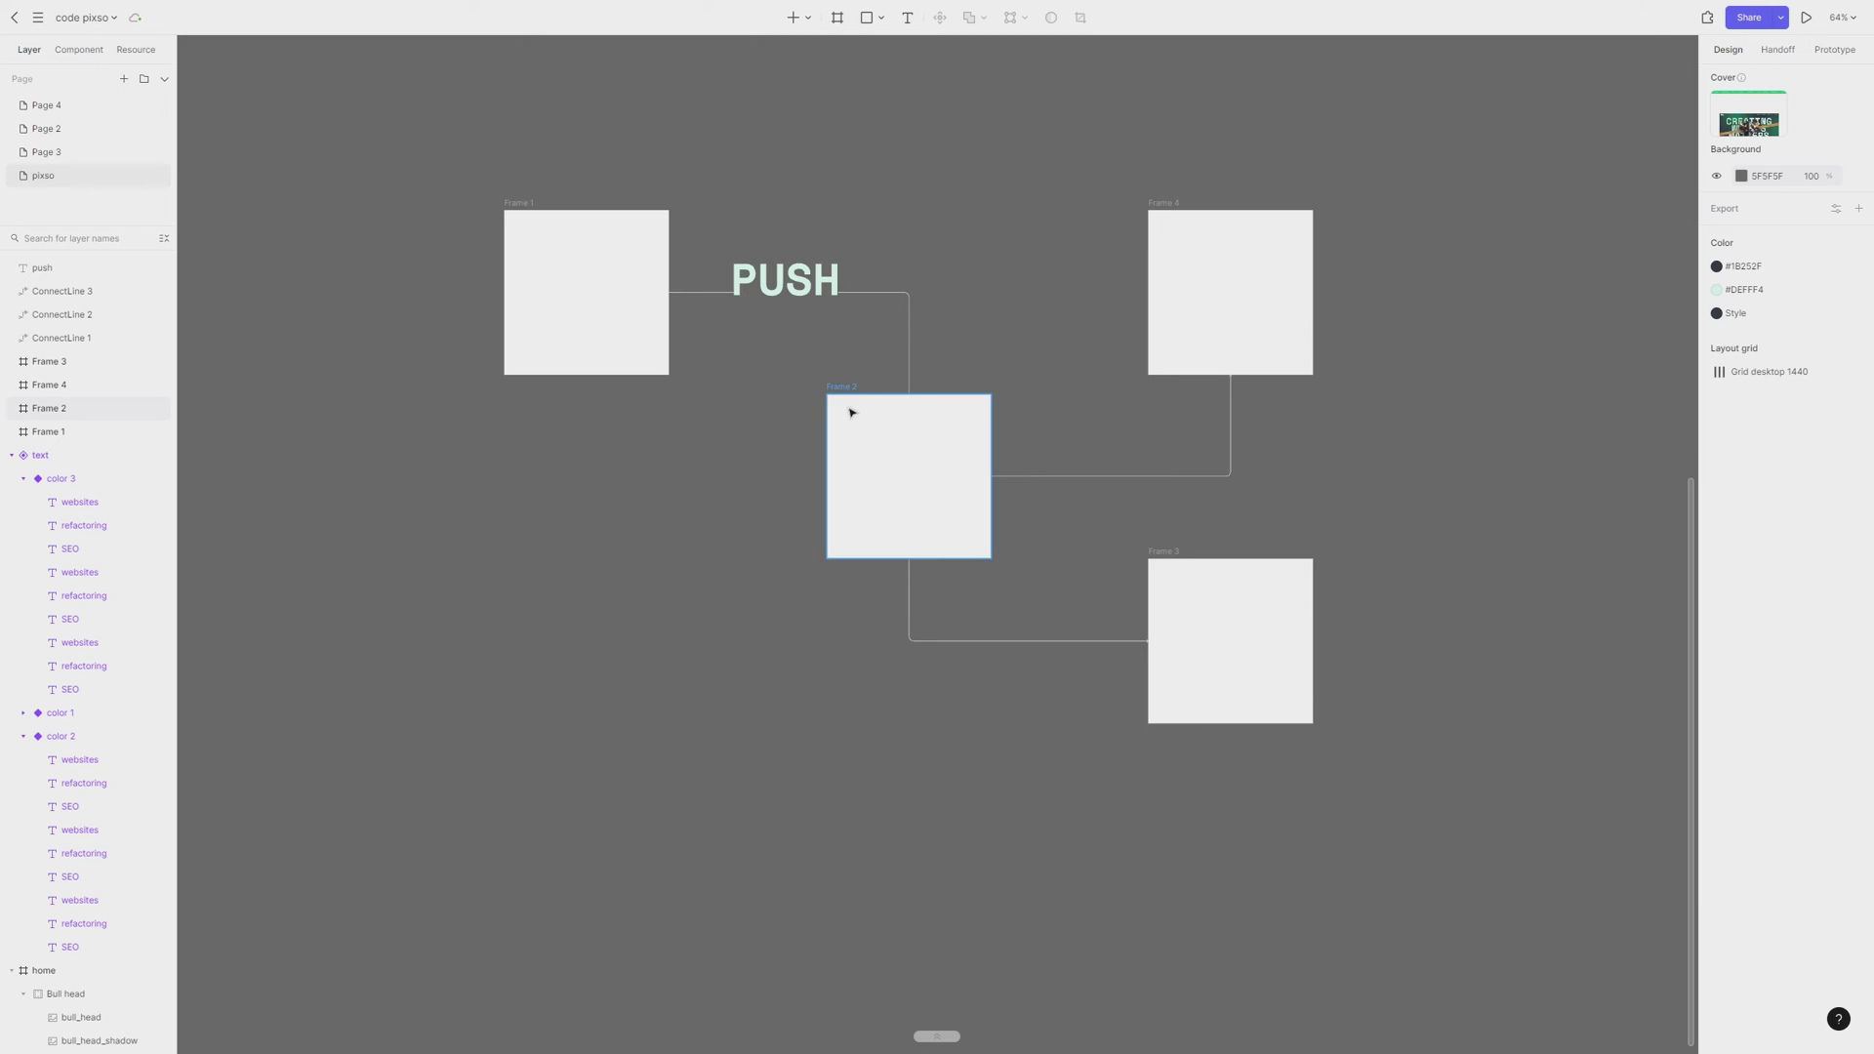
{"action": "left_click_drag", "start_coordinate": [839, 392], "coordinate": [845, 136]}
{"action": "left_click_drag", "start_coordinate": [845, 221], "coordinate": [805, 531]}
{"action": "scroll", "coordinate": [920, 340], "scroll_direction": "down", "scroll_amount": 2}
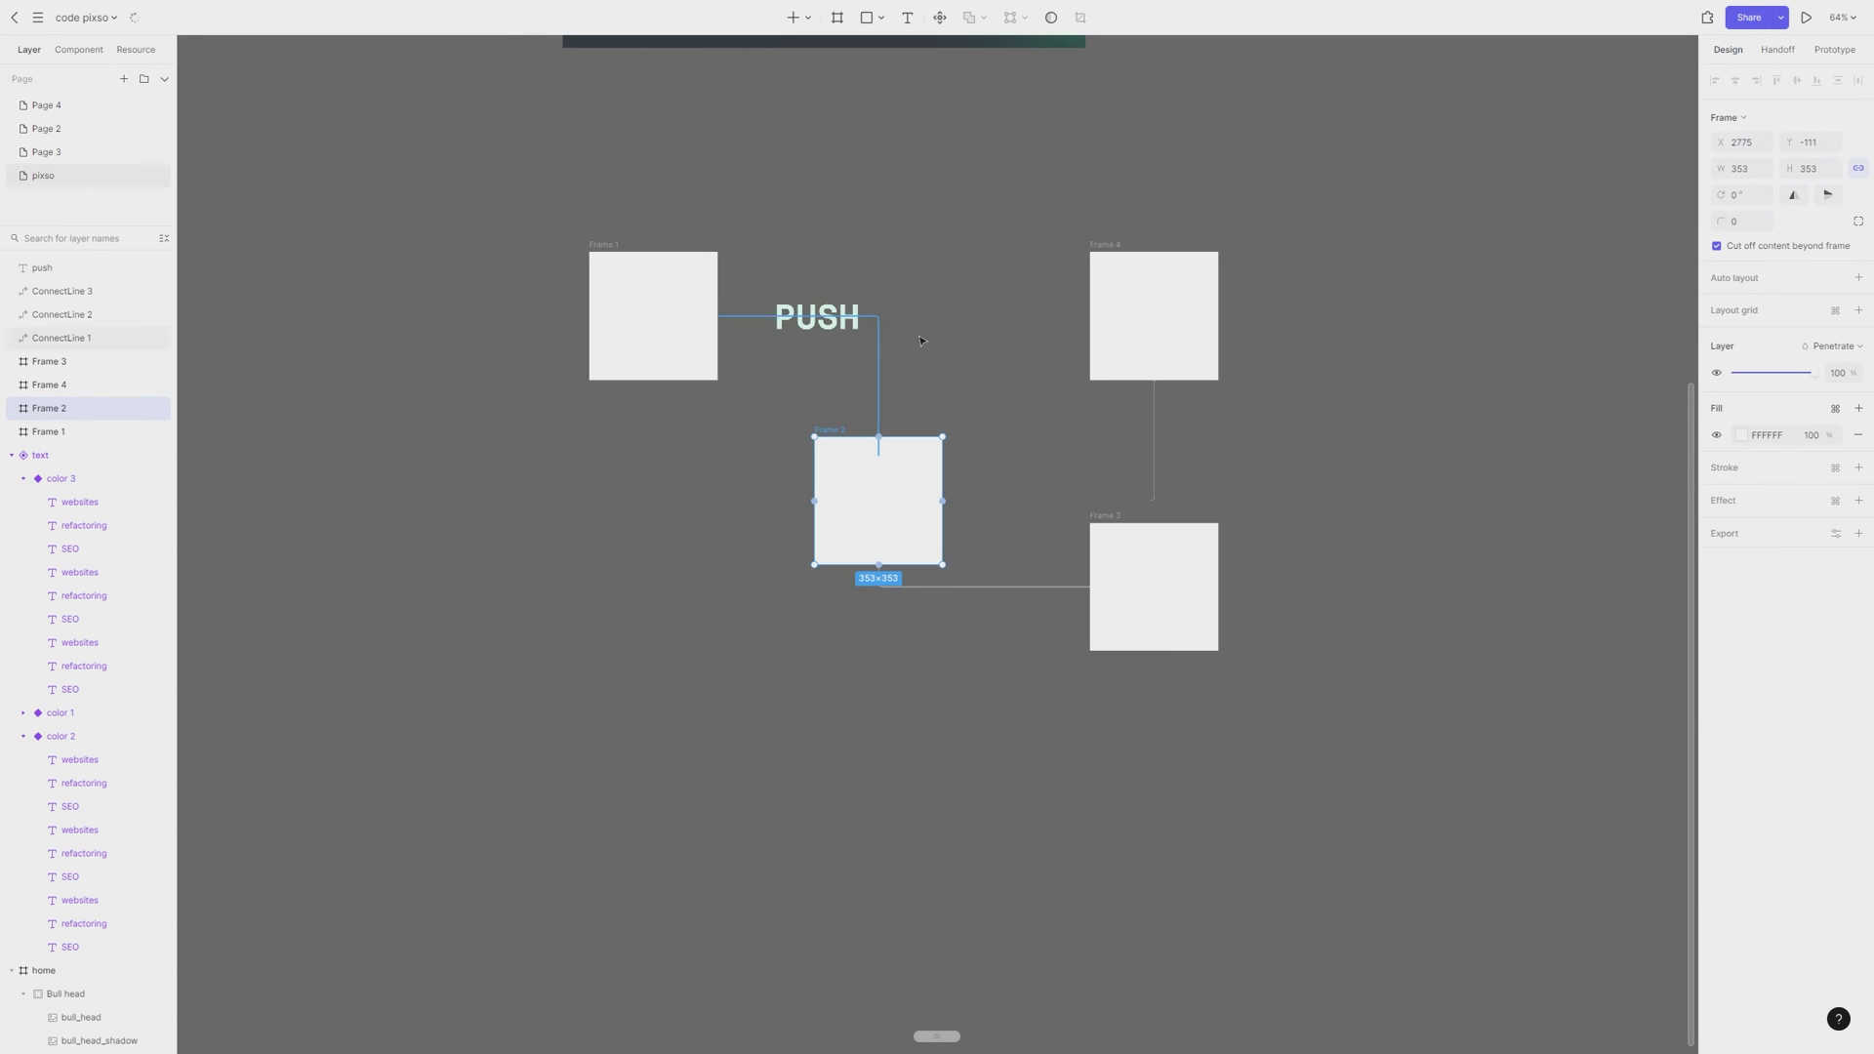
{"action": "left_click", "coordinate": [1124, 243]}
{"action": "left_click_drag", "start_coordinate": [1124, 244], "coordinate": [1154, 163]}
{"action": "left_click_drag", "start_coordinate": [1115, 522], "coordinate": [660, 876]}
{"action": "left_click_drag", "start_coordinate": [509, 744], "coordinate": [517, 735]}
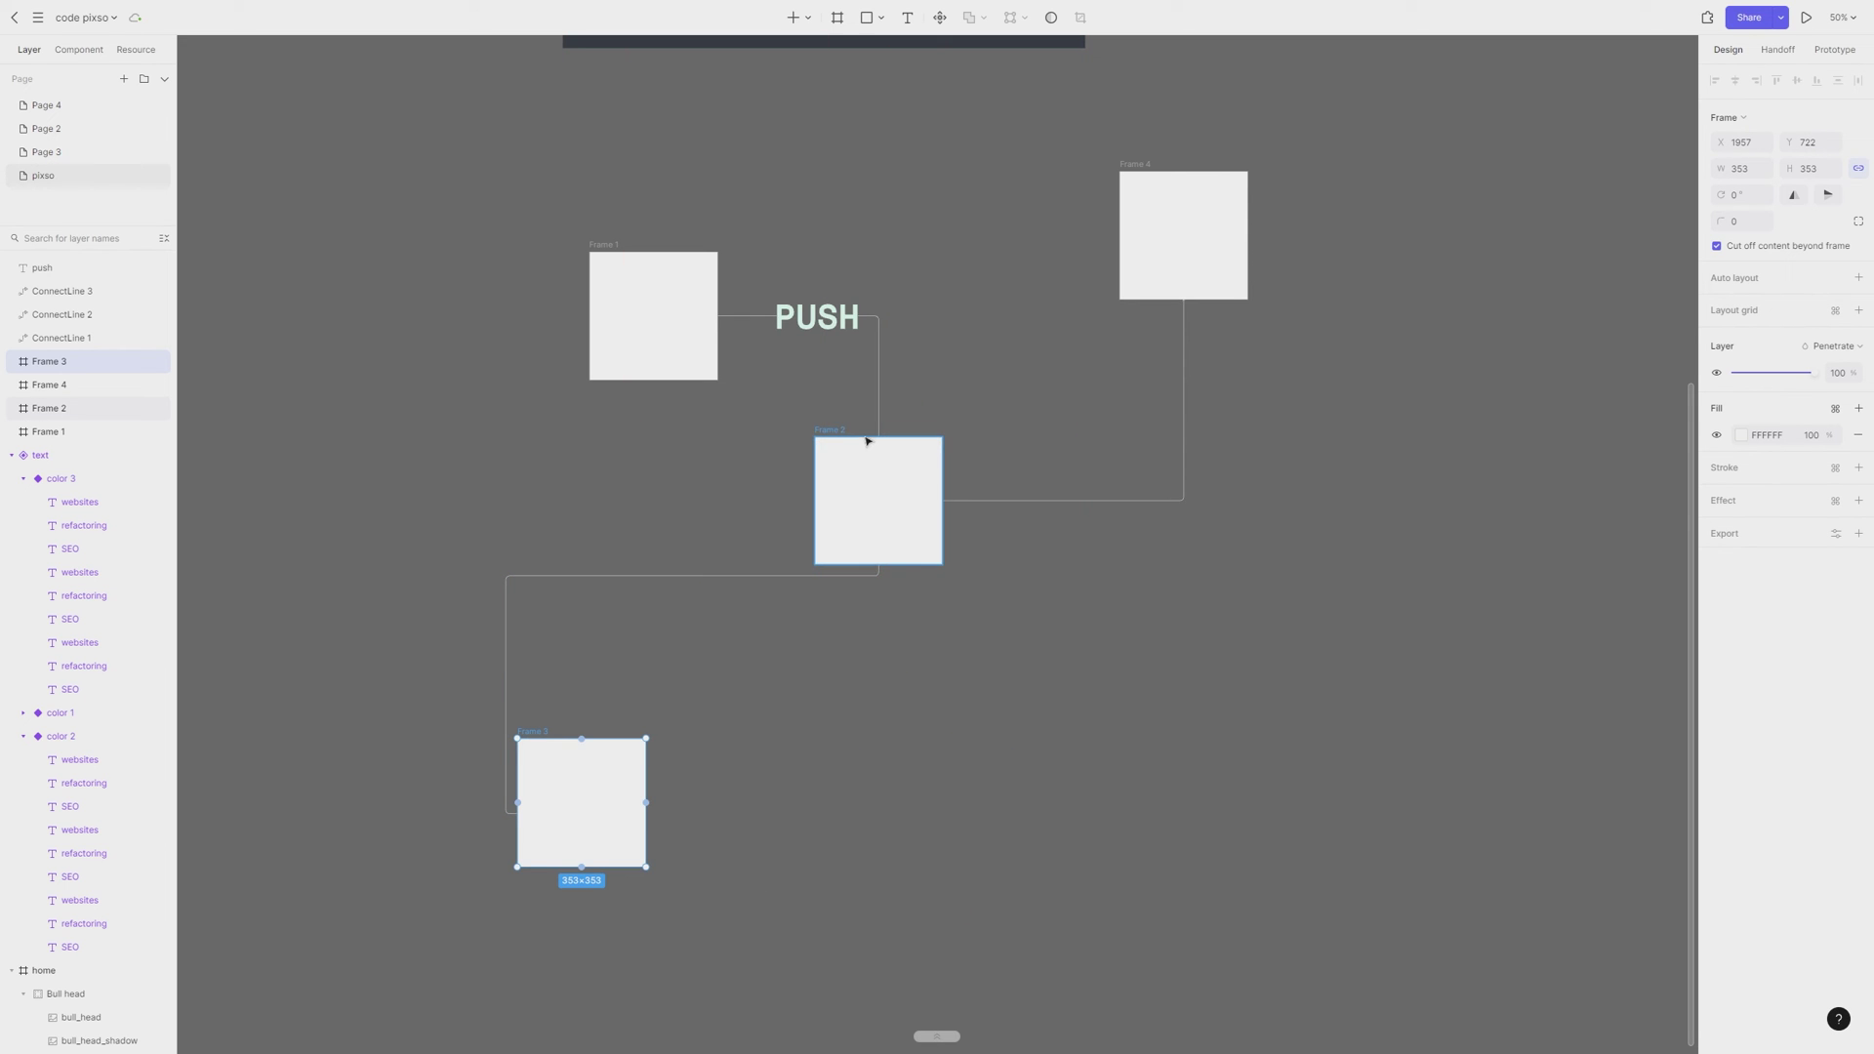
{"action": "mouse_move", "coordinate": [867, 442]}
{"action": "left_mouse_down"}
{"action": "mouse_move", "coordinate": [543, 511]}
{"action": "mouse_move", "coordinate": [493, 215]}
{"action": "mouse_move", "coordinate": [333, 263]}
{"action": "mouse_move", "coordinate": [892, 572]}
{"action": "mouse_move", "coordinate": [791, 266]}
{"action": "mouse_move", "coordinate": [430, 429]}
{"action": "mouse_move", "coordinate": [390, 196]}
{"action": "mouse_move", "coordinate": [654, 364]}
{"action": "mouse_move", "coordinate": [745, 536]}
{"action": "mouse_move", "coordinate": [879, 489]}
{"action": "mouse_move", "coordinate": [1136, 457]}
{"action": "mouse_move", "coordinate": [889, 458]}
{"action": "left_mouse_up"}
{"action": "left_click", "coordinate": [1103, 680]}
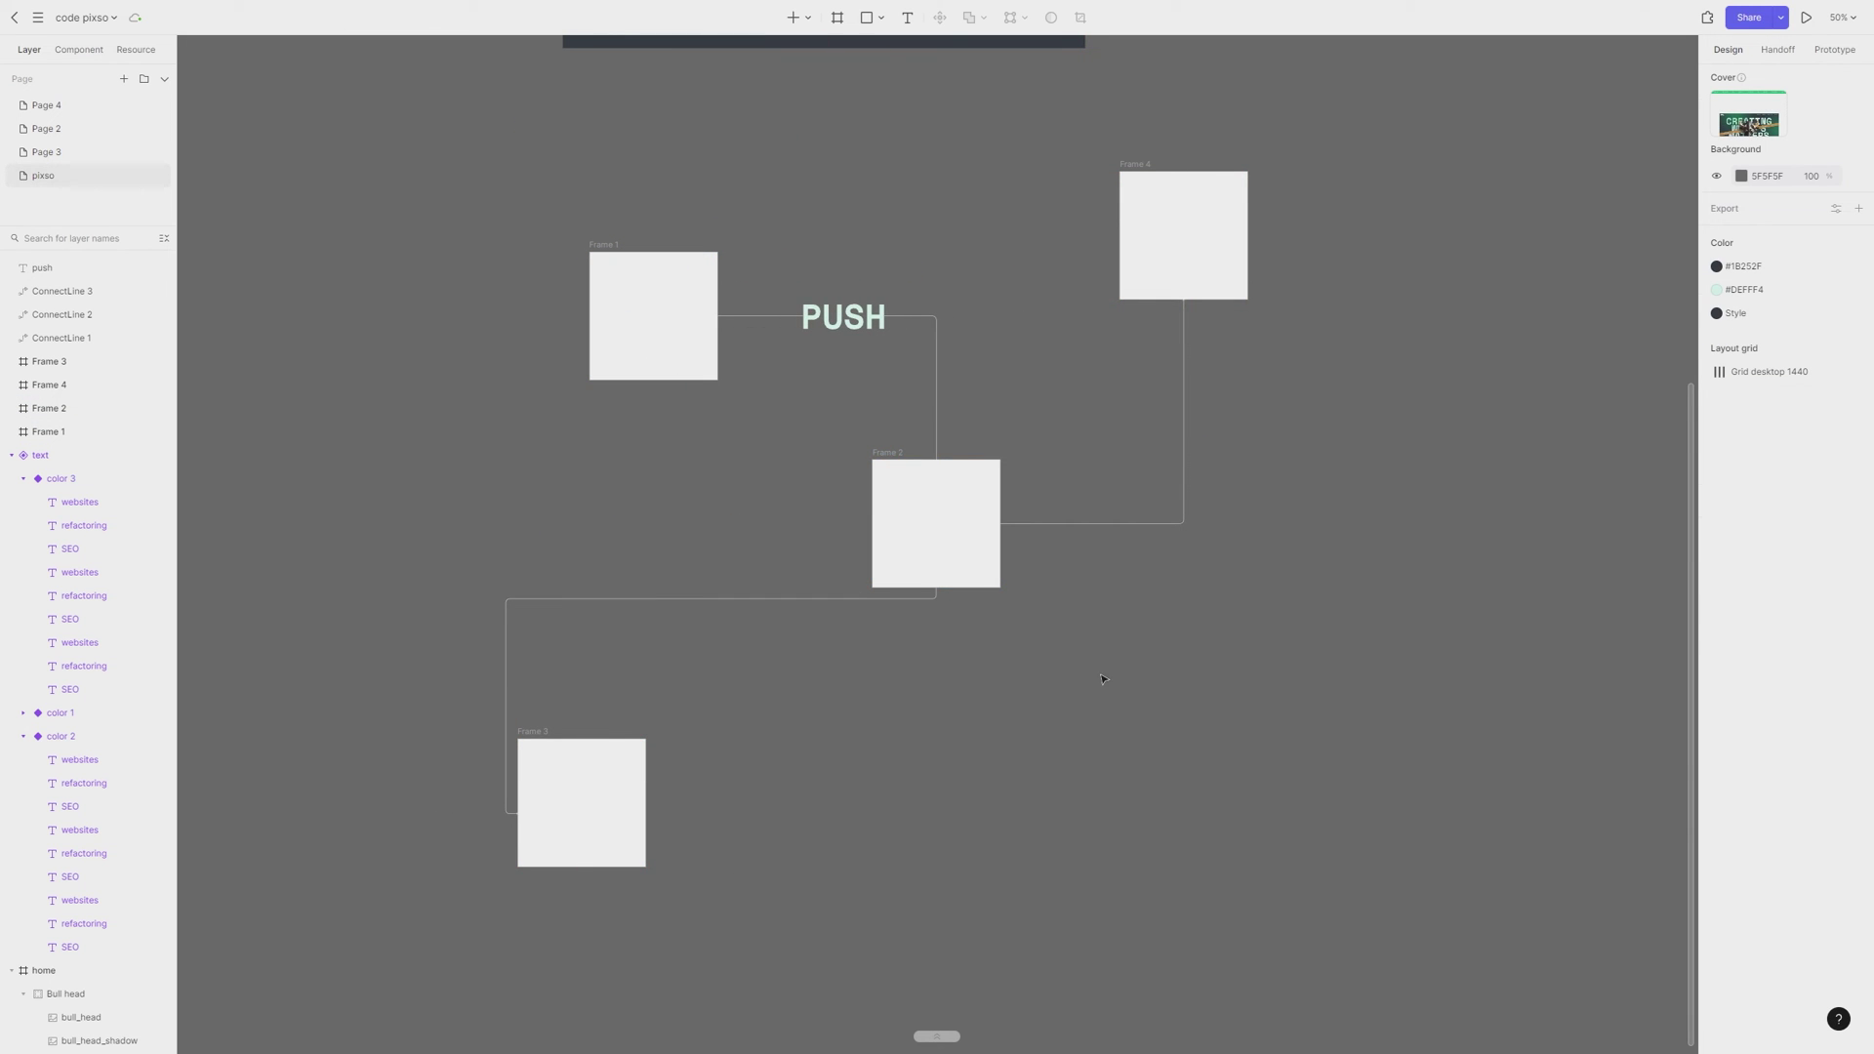
{"action": "scroll", "coordinate": [1350, 567], "scroll_direction": "right", "scroll_amount": 10}
{"action": "scroll", "coordinate": [870, 276], "scroll_direction": "up", "scroll_amount": 2}
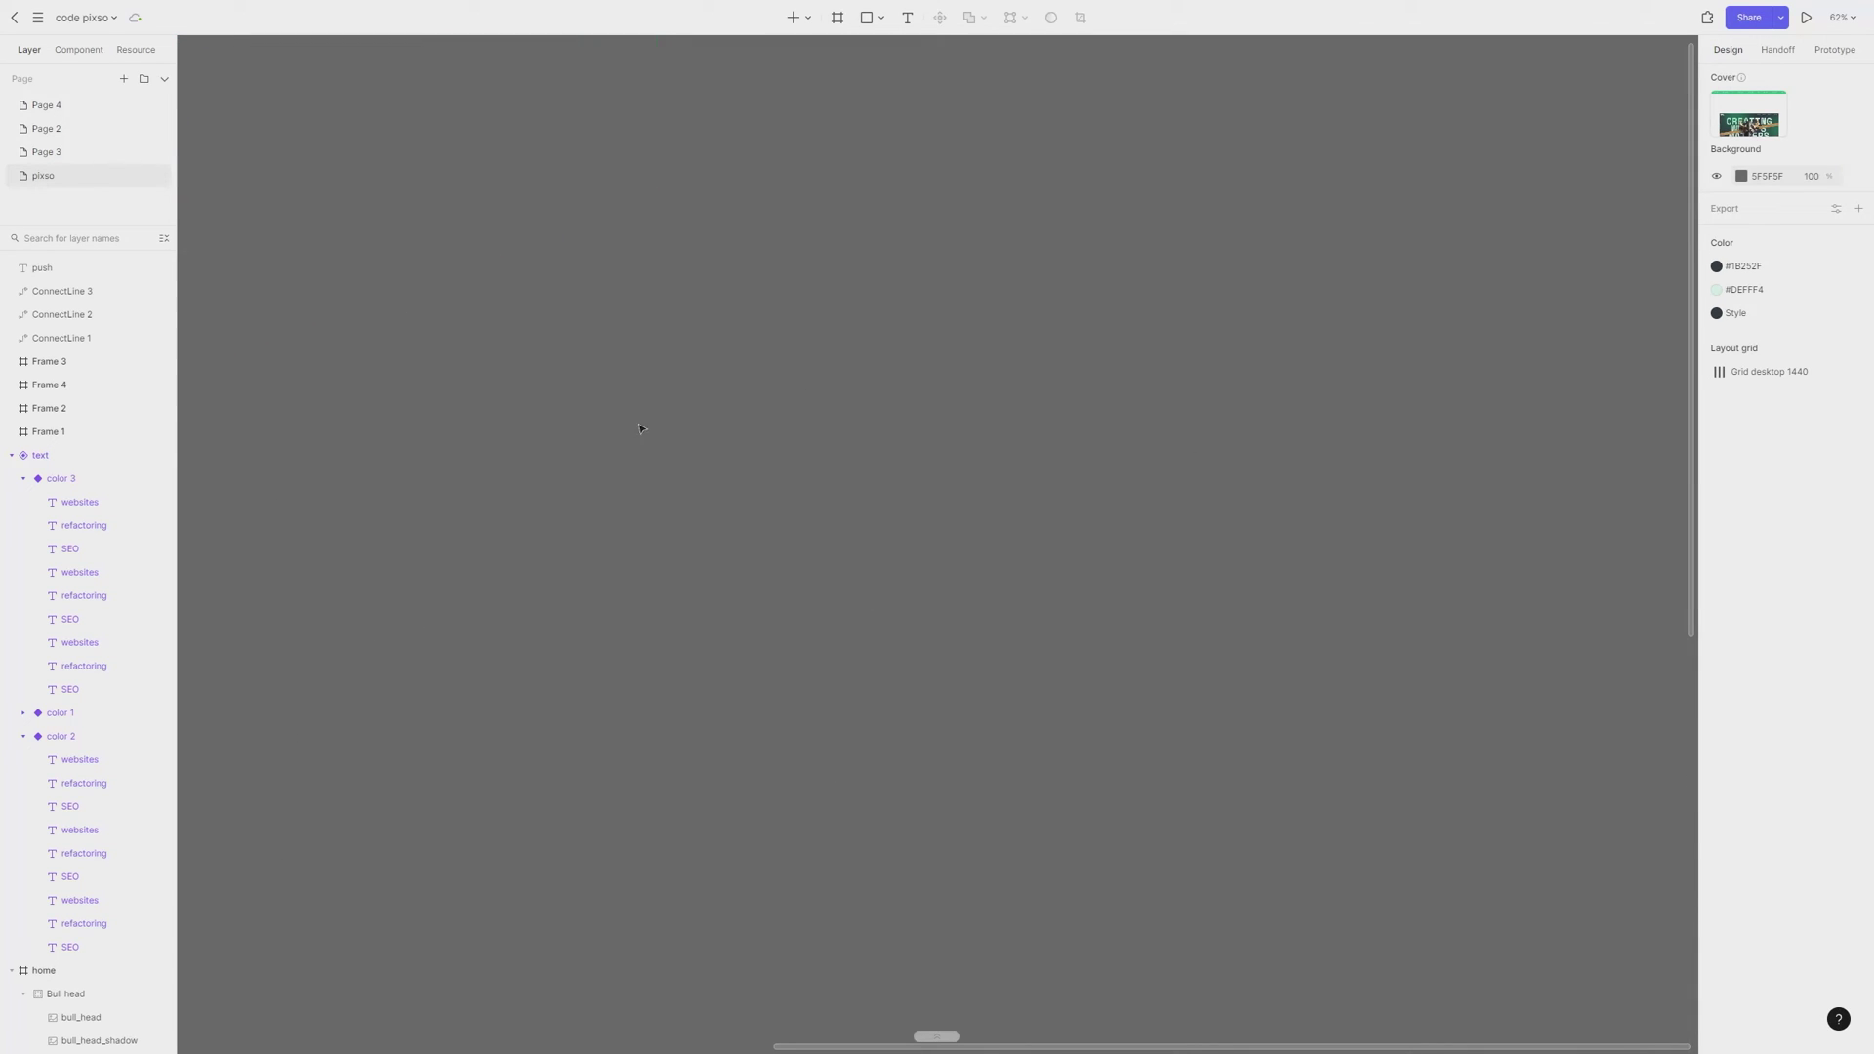
Draw the first curved loop of a pen path and set its stroke width to 32
{"action": "left_click", "coordinate": [675, 372]}
{"action": "left_click_drag", "start_coordinate": [826, 271], "coordinate": [858, 272]}
{"action": "mouse_move", "coordinate": [1102, 311]}
{"action": "left_mouse_down"}
{"action": "mouse_move", "coordinate": [1215, 459]}
{"action": "mouse_move", "coordinate": [1211, 585]}
{"action": "left_mouse_up"}
{"action": "left_click_drag", "start_coordinate": [1075, 657], "coordinate": [976, 688]}
{"action": "left_click_drag", "start_coordinate": [737, 717], "coordinate": [811, 771]}
{"action": "left_click_drag", "start_coordinate": [665, 602], "coordinate": [723, 557]}
{"action": "left_click_drag", "start_coordinate": [816, 473], "coordinate": [843, 497]}
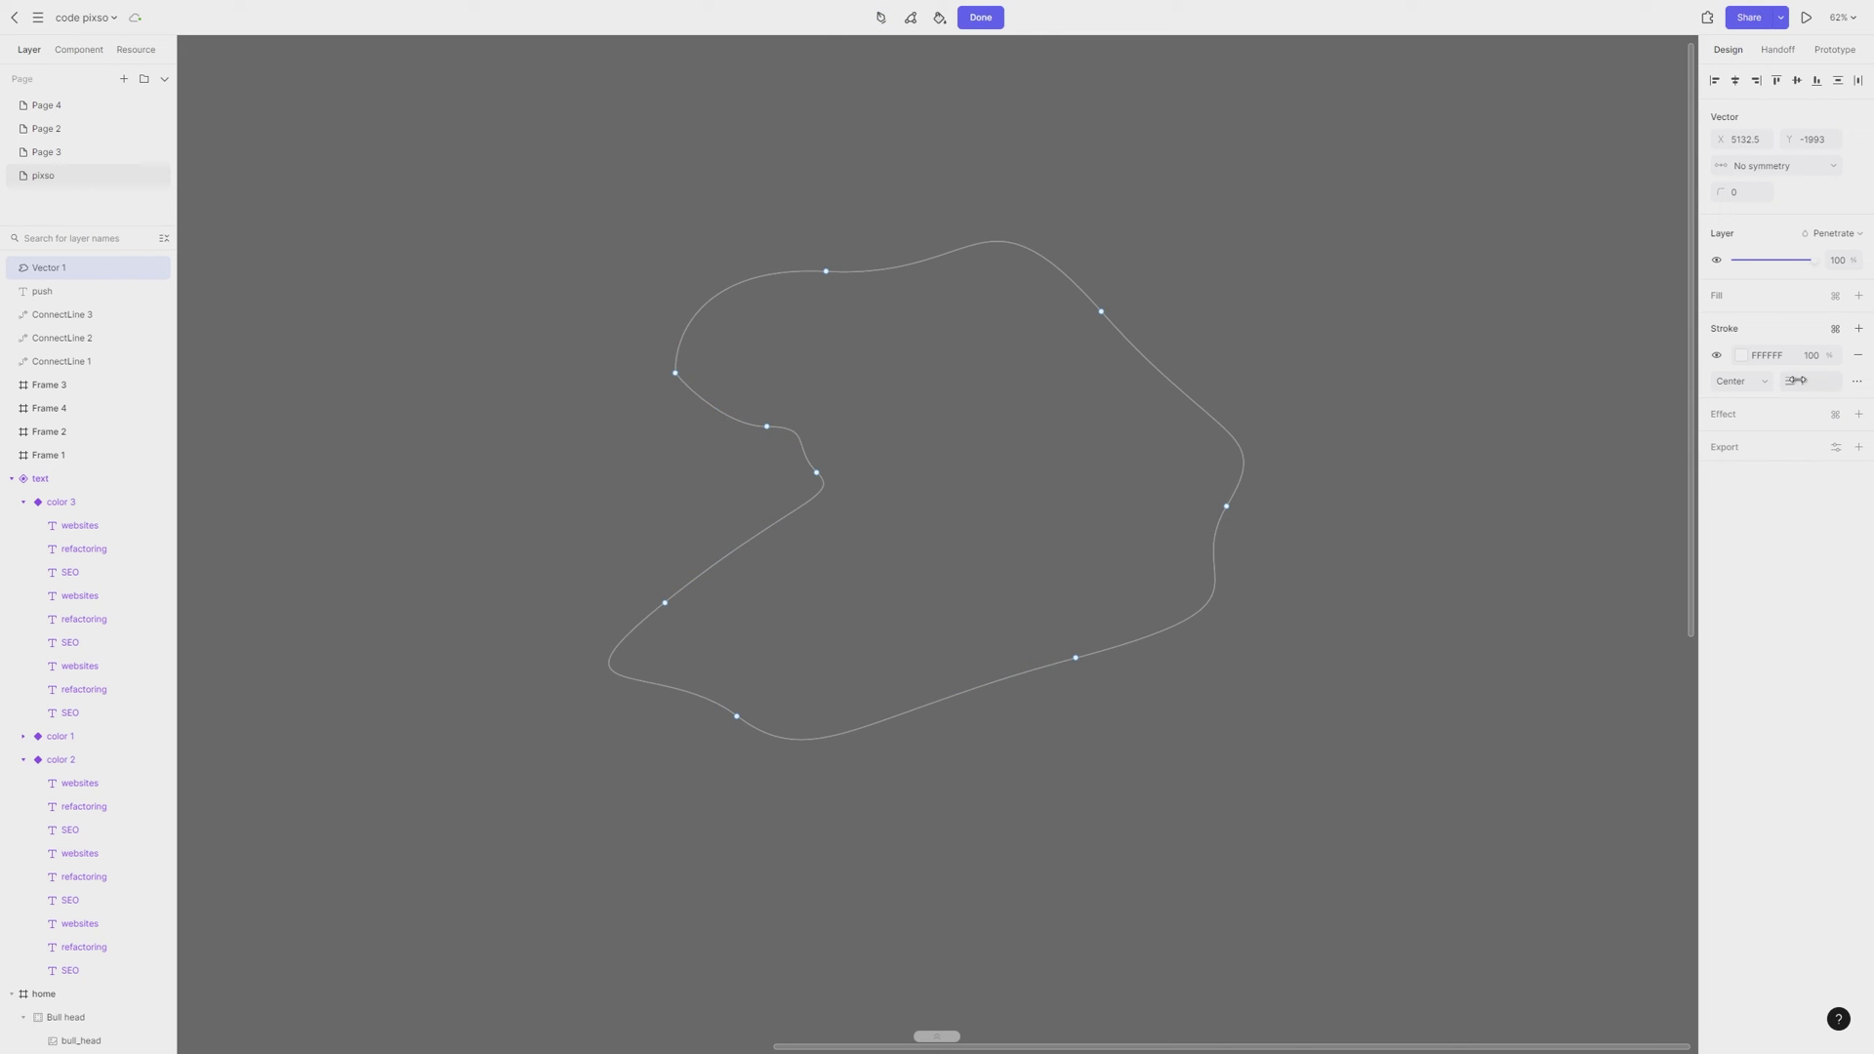
{"action": "left_click_drag", "start_coordinate": [1796, 381], "coordinate": [1835, 381]}
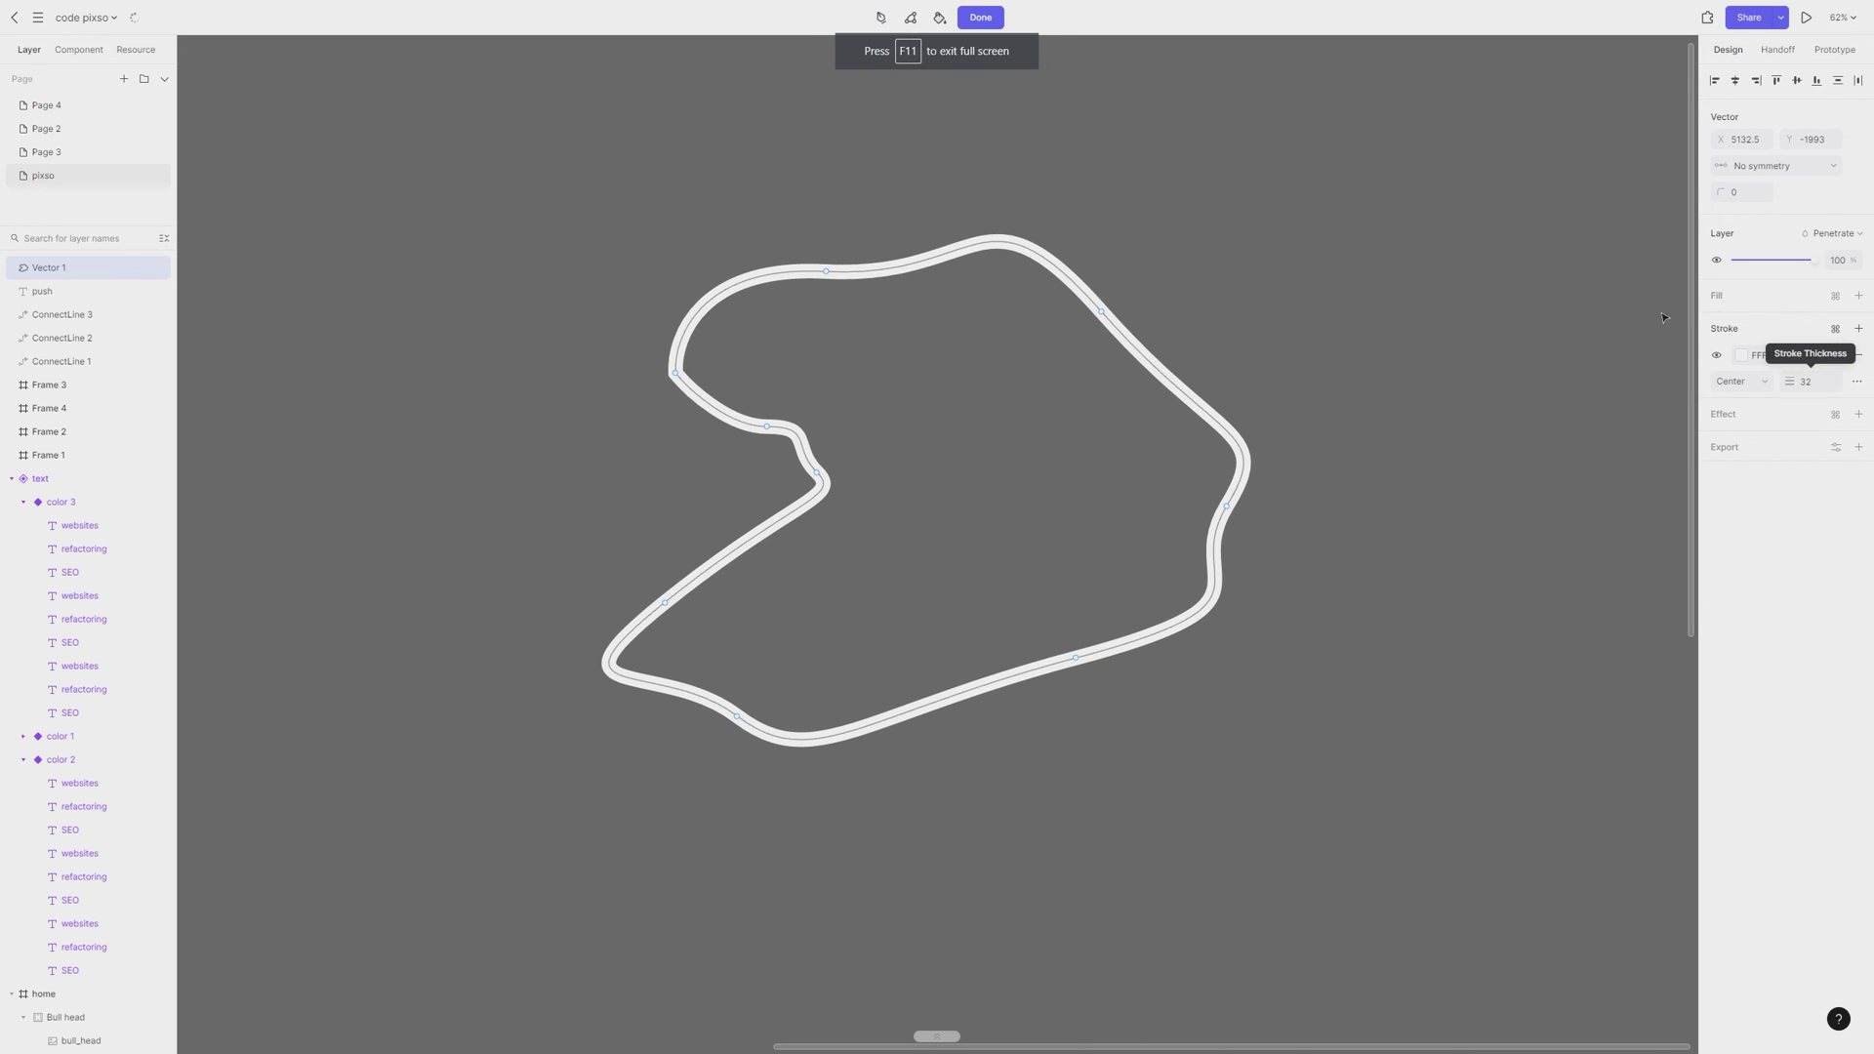
Extend the path with further overlapping loops to the right, bottom and top, then finish it
{"action": "left_click", "coordinate": [819, 495]}
{"action": "left_click_drag", "start_coordinate": [873, 534], "coordinate": [1013, 536]}
{"action": "left_click", "coordinate": [1023, 506]}
{"action": "left_click_drag", "start_coordinate": [1156, 226], "coordinate": [1214, 234]}
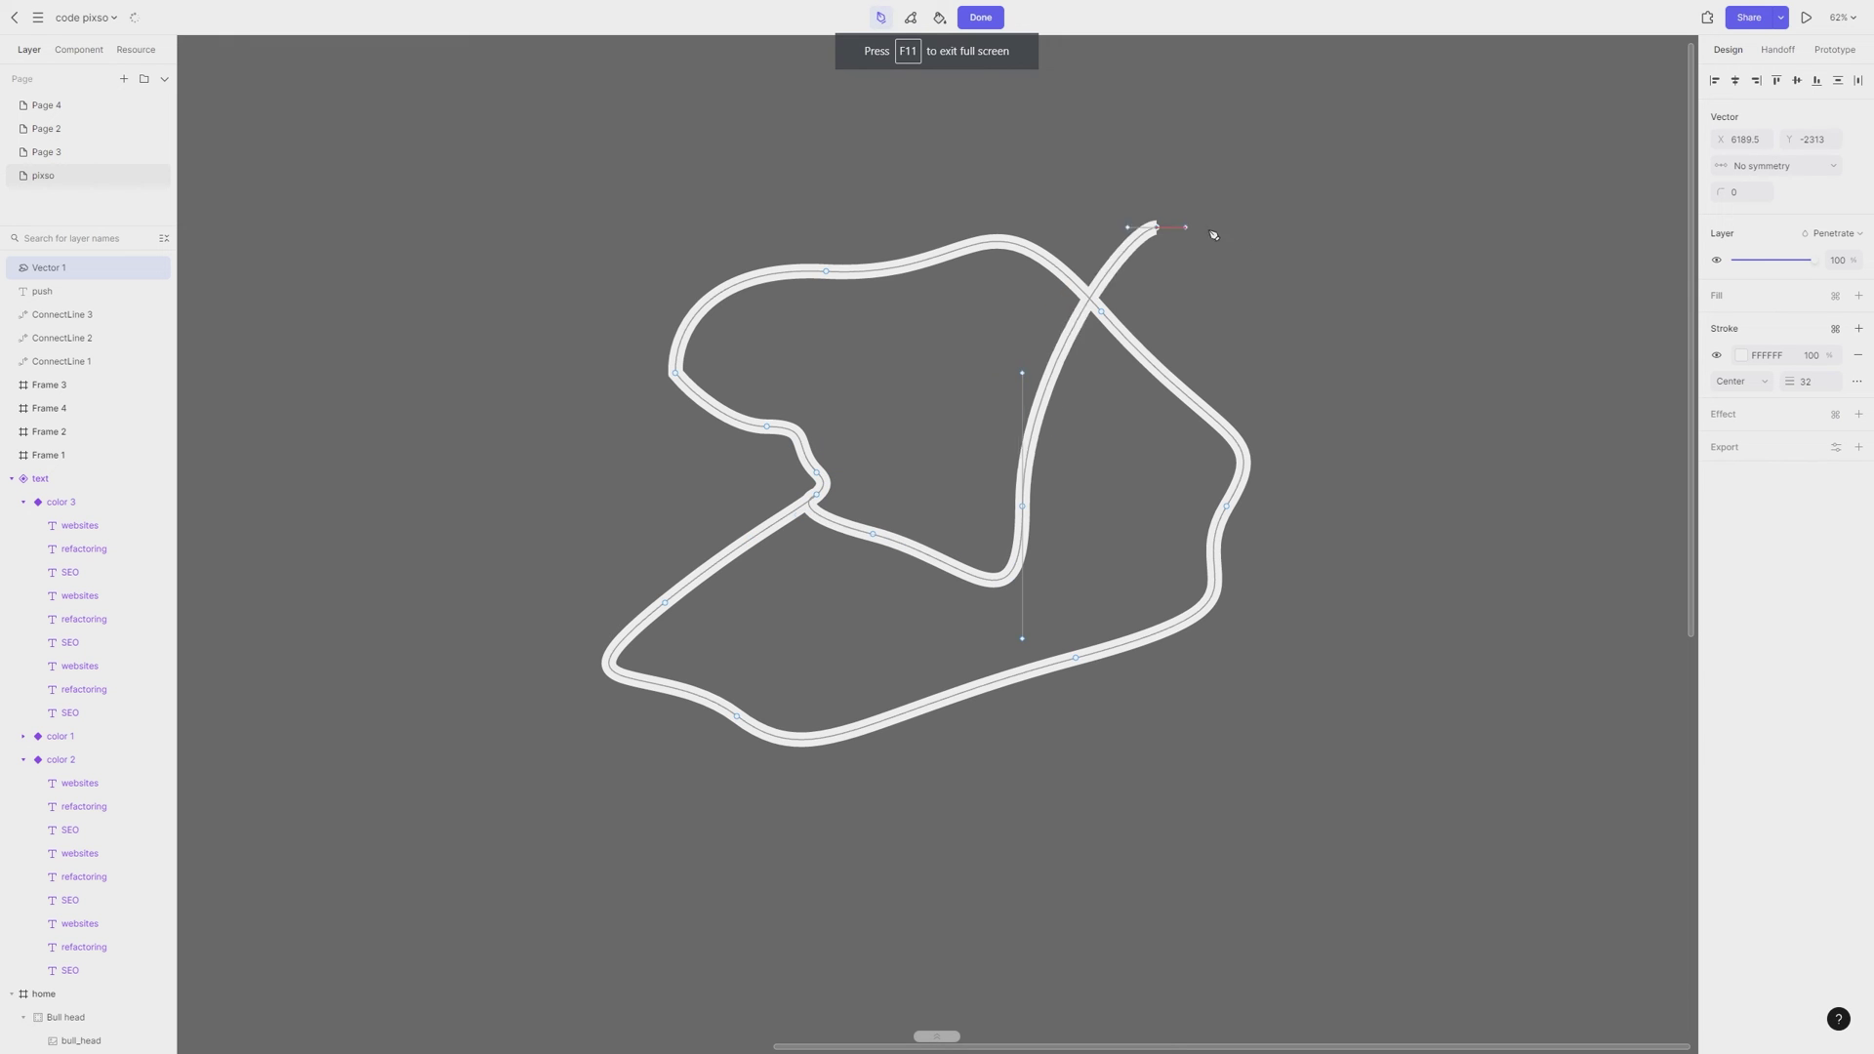
{"action": "left_click_drag", "start_coordinate": [1320, 338], "coordinate": [1301, 436]}
{"action": "left_click", "coordinate": [1169, 506]}
{"action": "left_click_drag", "start_coordinate": [1075, 679], "coordinate": [1084, 771]}
{"action": "left_click_drag", "start_coordinate": [889, 826], "coordinate": [822, 841]}
{"action": "left_click", "coordinate": [717, 621]}
{"action": "left_click_drag", "start_coordinate": [592, 473], "coordinate": [586, 419]}
{"action": "left_click", "coordinate": [773, 273]}
{"action": "left_click_drag", "start_coordinate": [925, 343], "coordinate": [962, 482]}
{"action": "left_click_drag", "start_coordinate": [958, 189], "coordinate": [832, 286]}
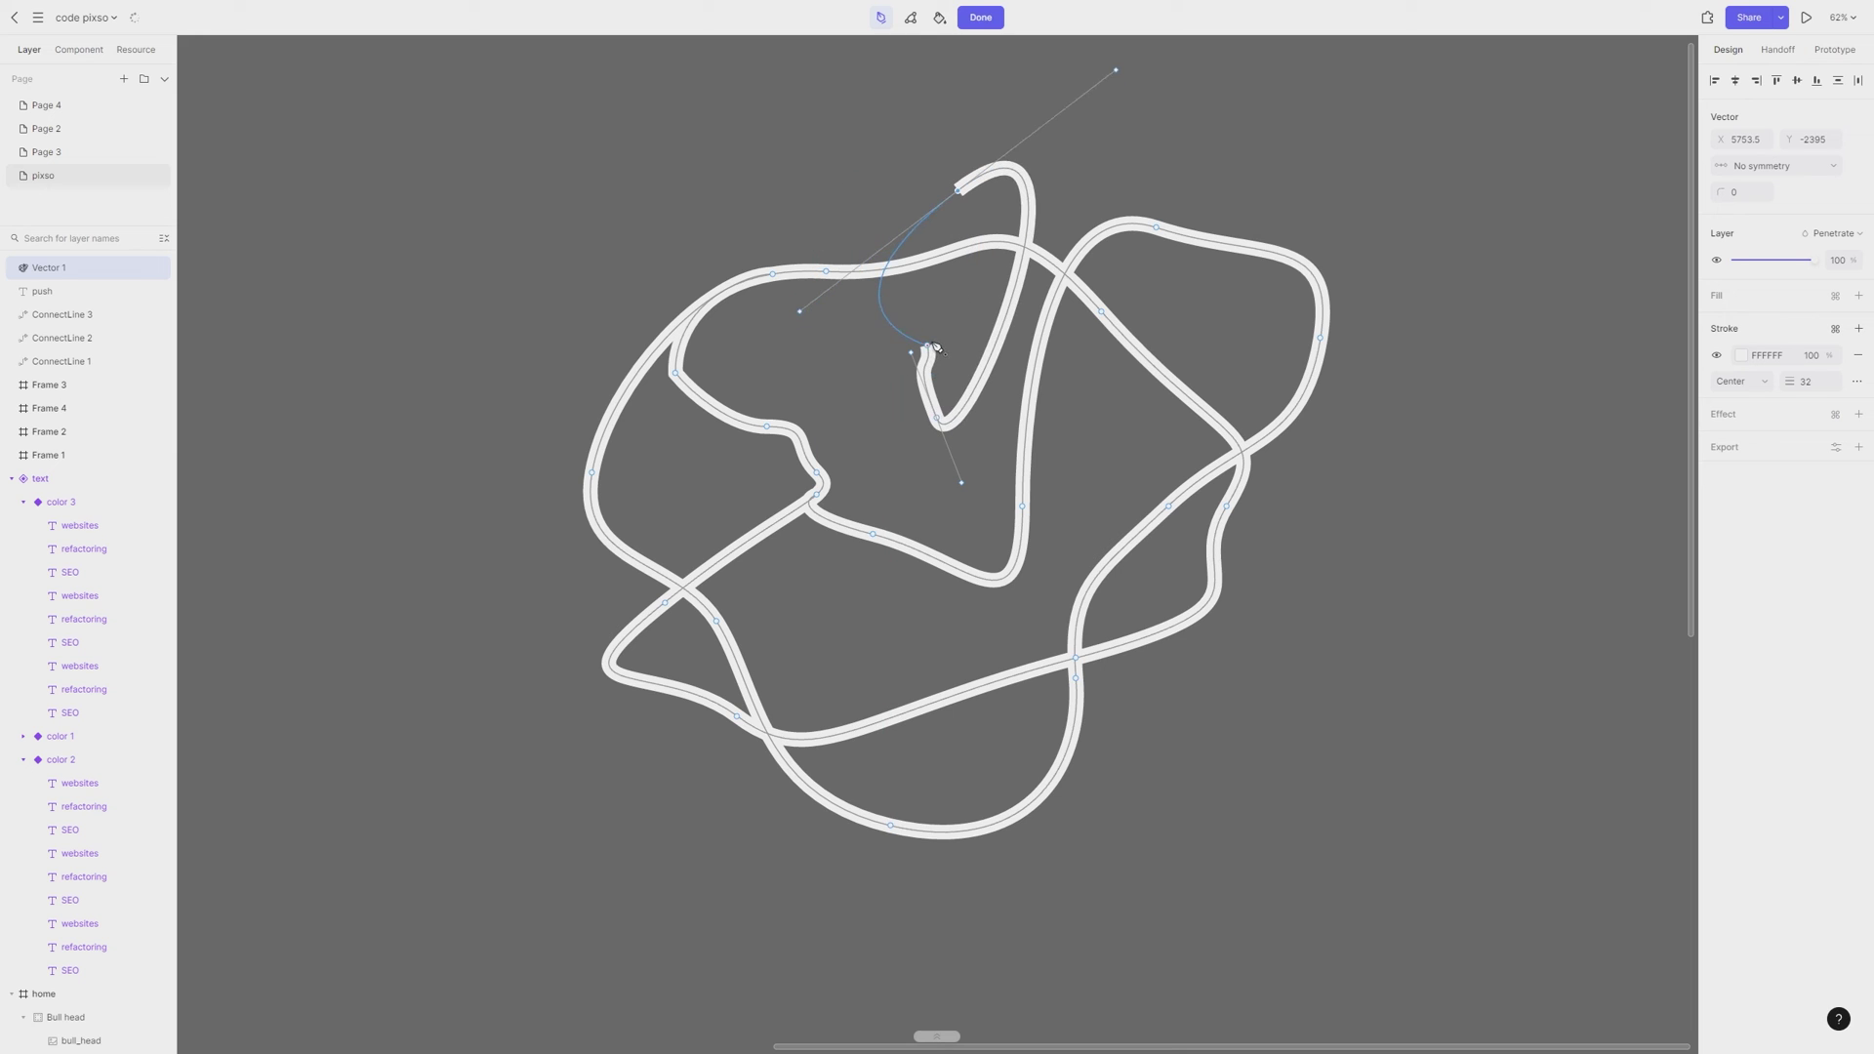
{"action": "key", "text": "Escape"}
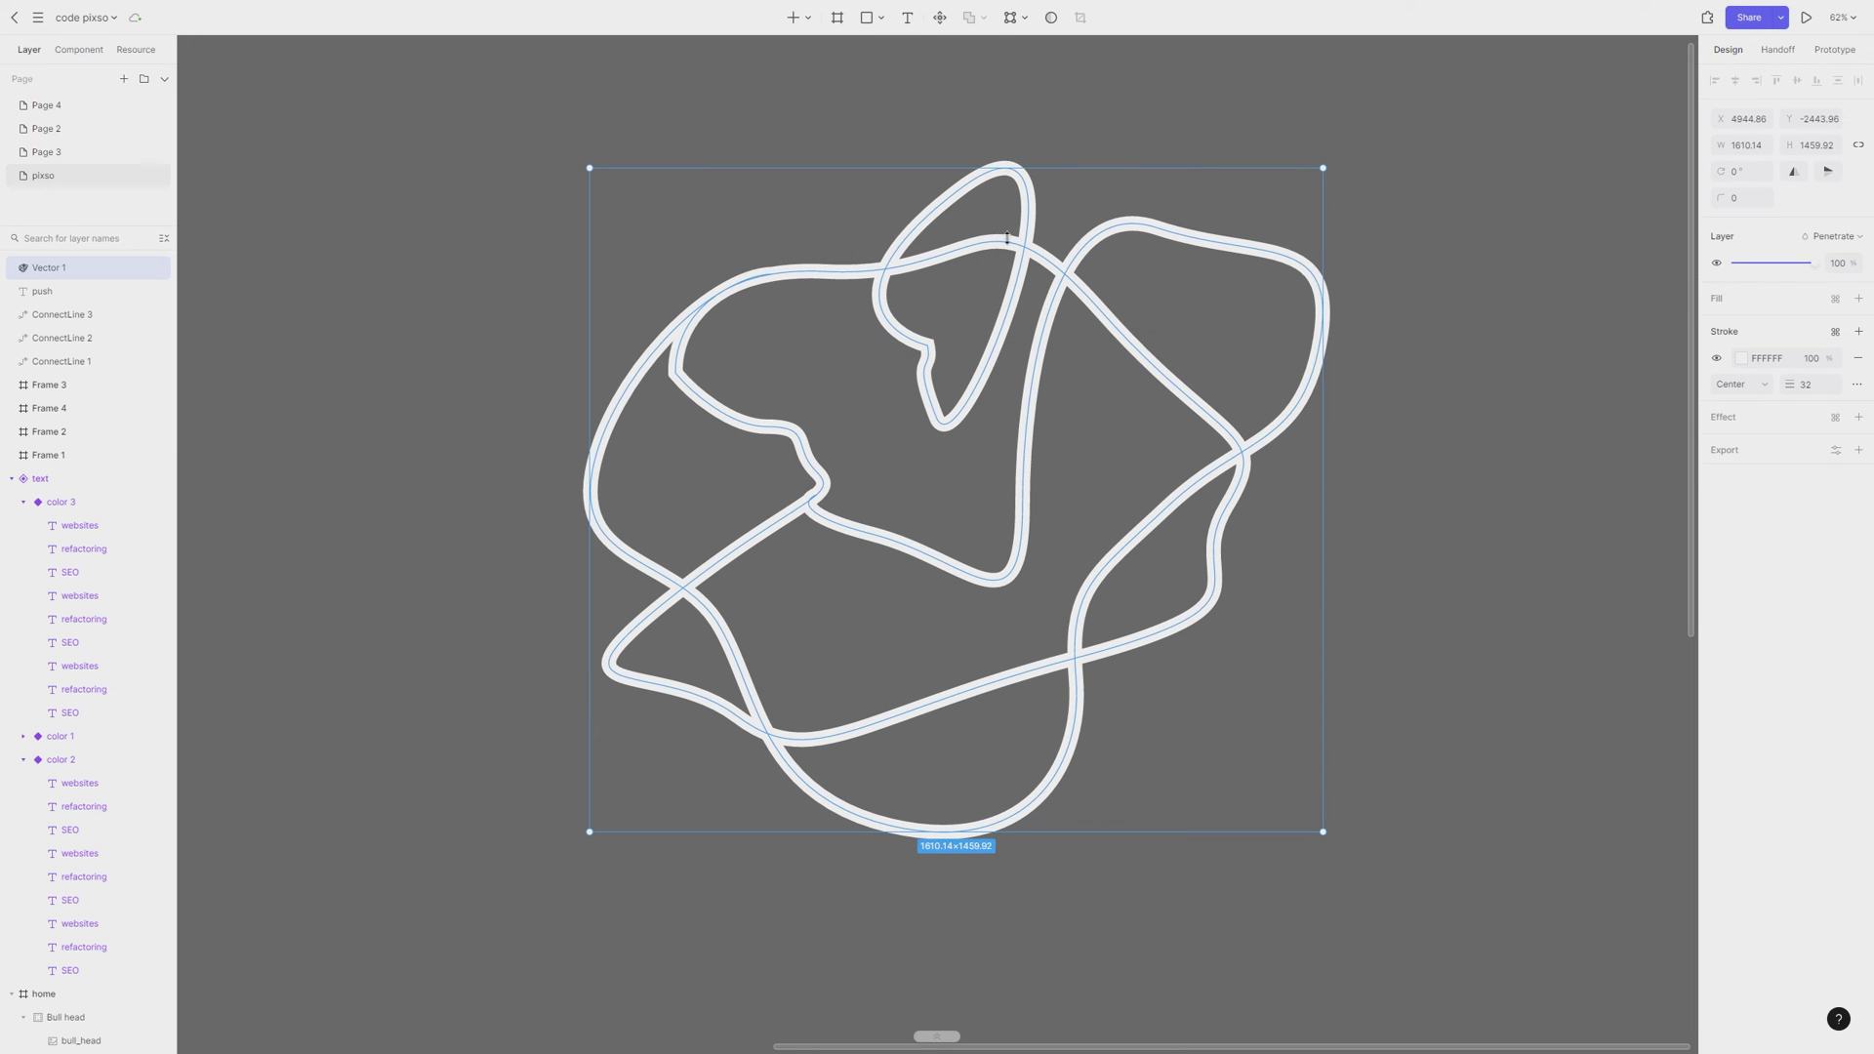
Fill Vector 1's upper, upper-right, right-middle and lower-left enclosed regions with C4C4C4 grey
{"action": "double_click", "coordinate": [1016, 301]}
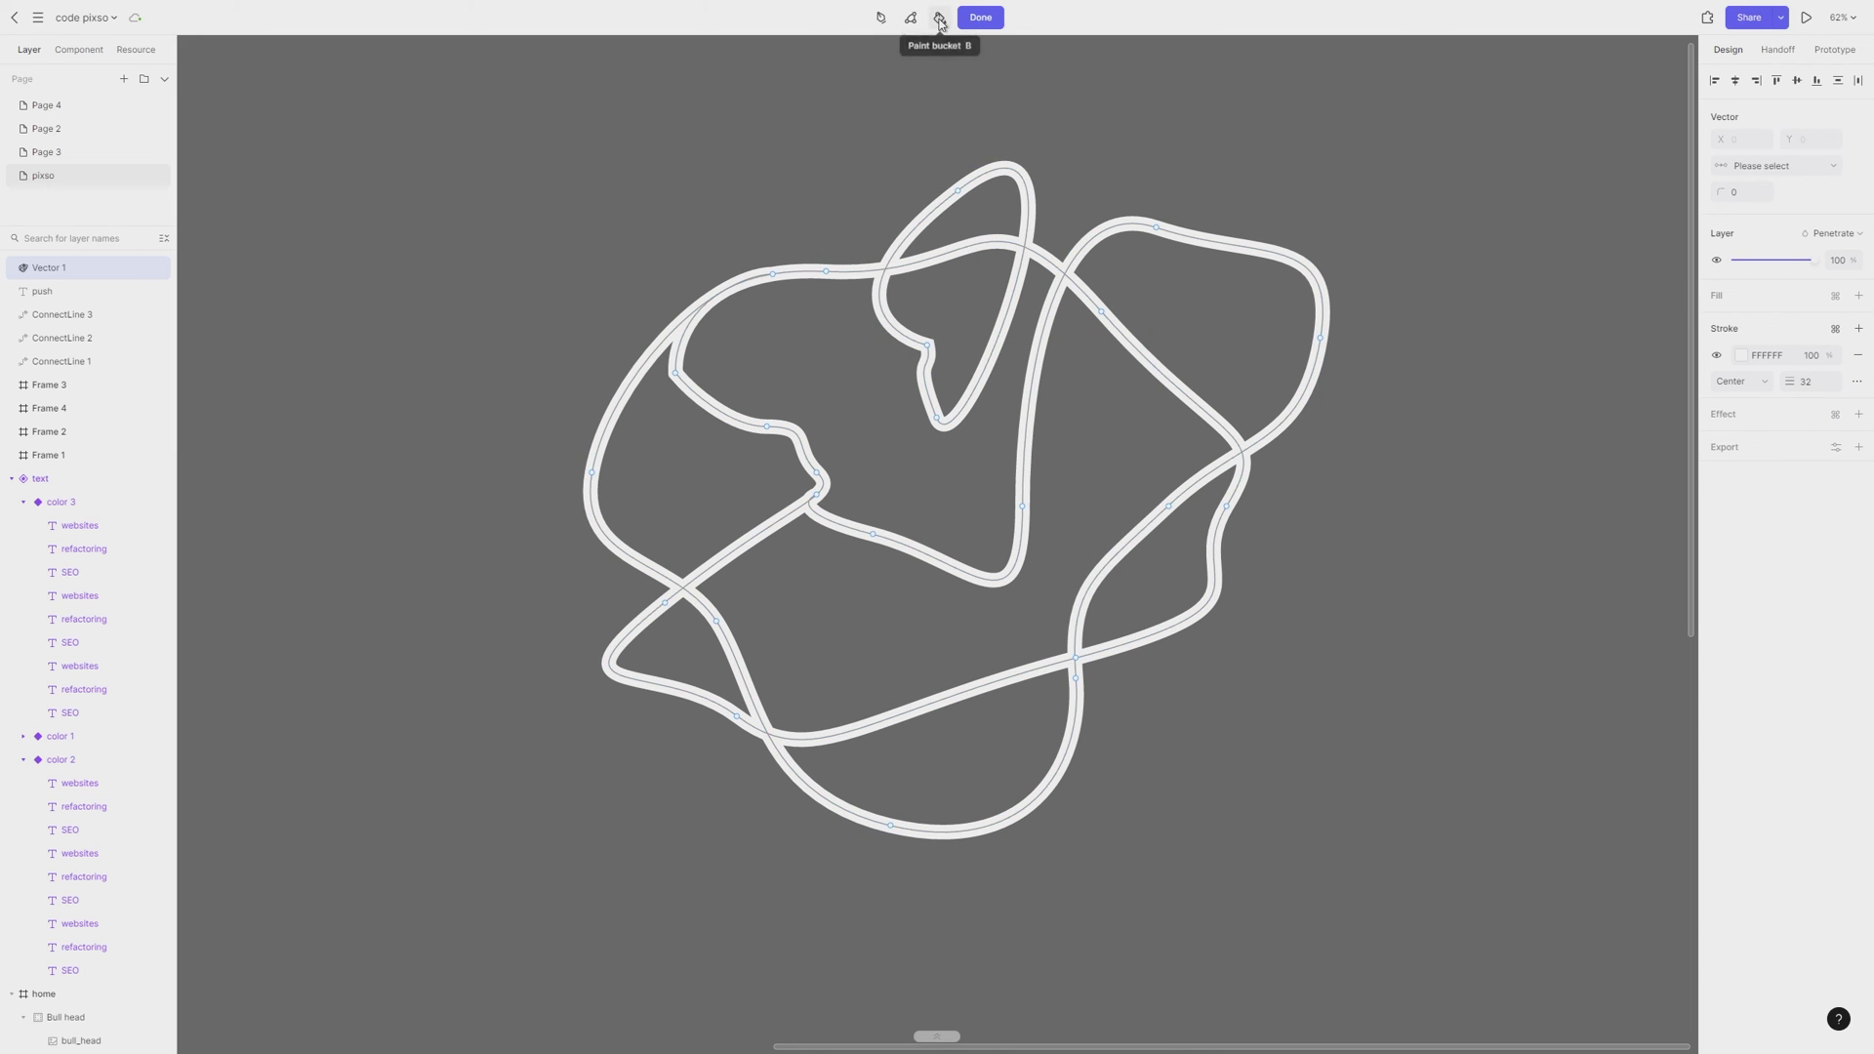
{"action": "left_click", "coordinate": [939, 21]}
{"action": "left_click", "coordinate": [841, 361]}
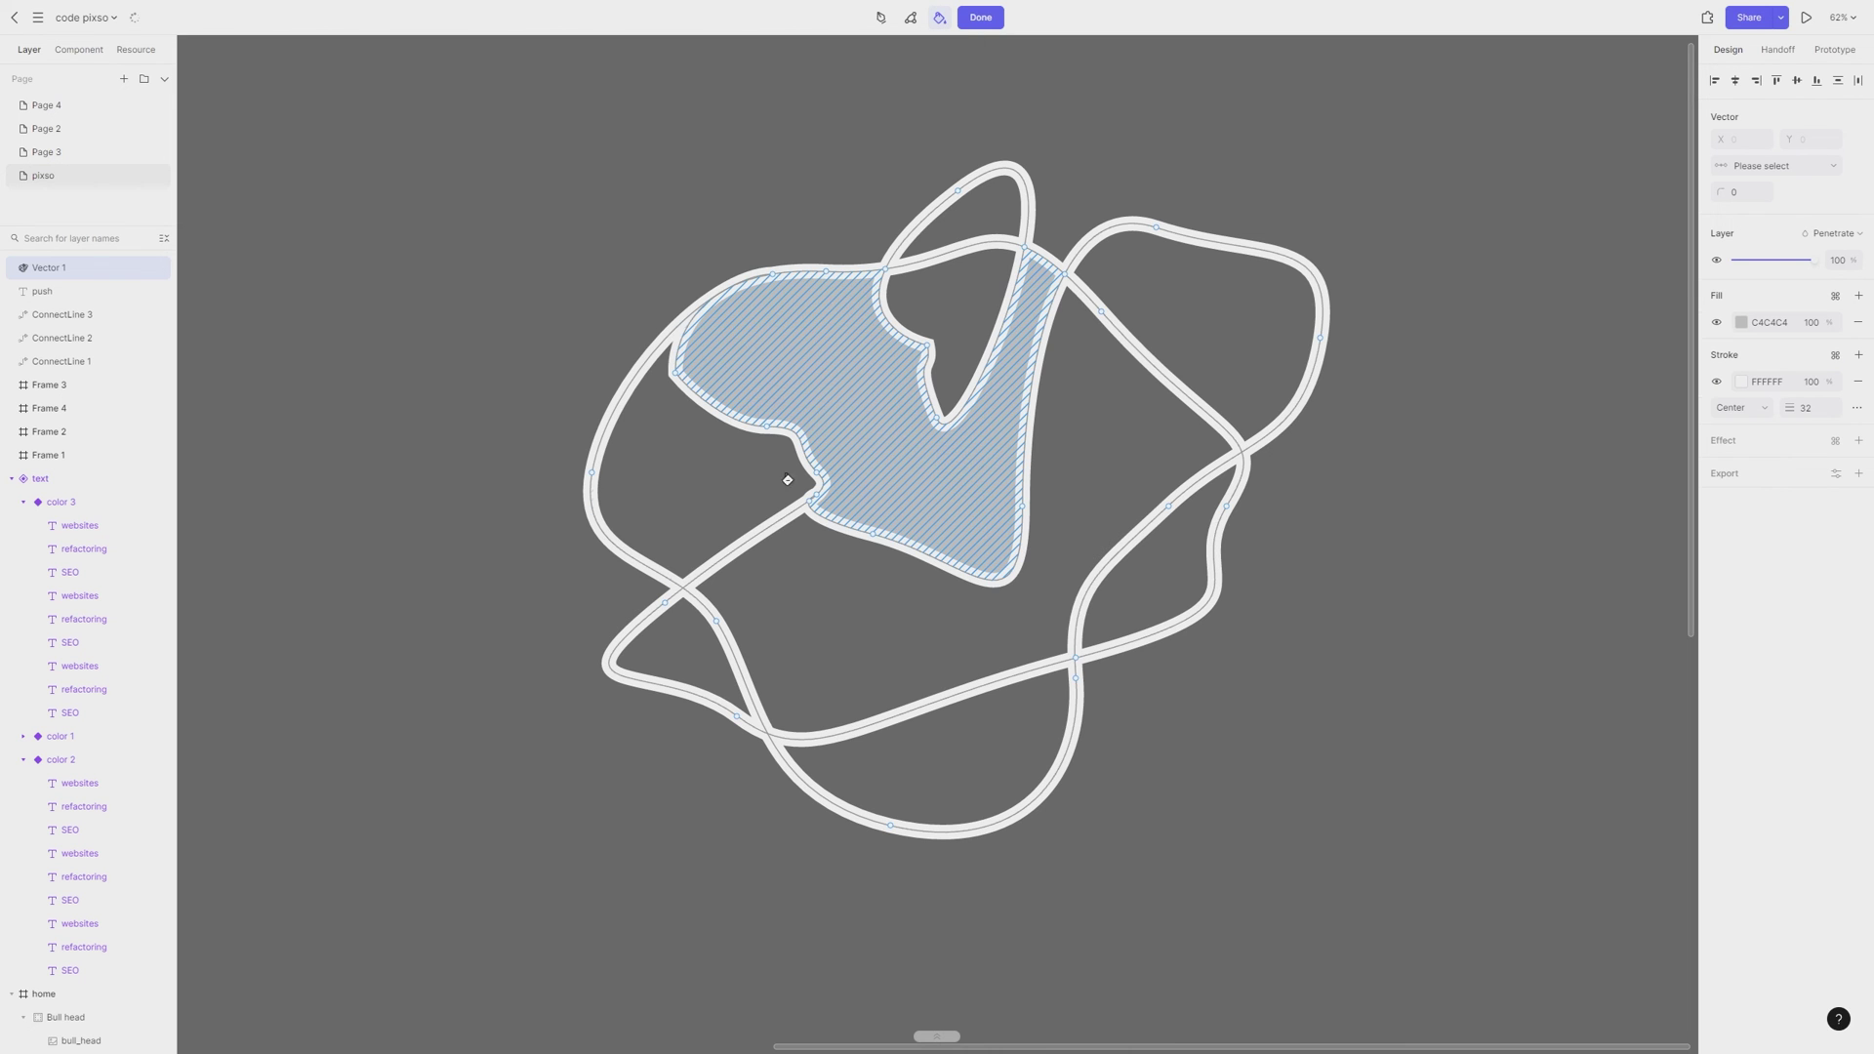
{"action": "left_click", "coordinate": [1209, 302]}
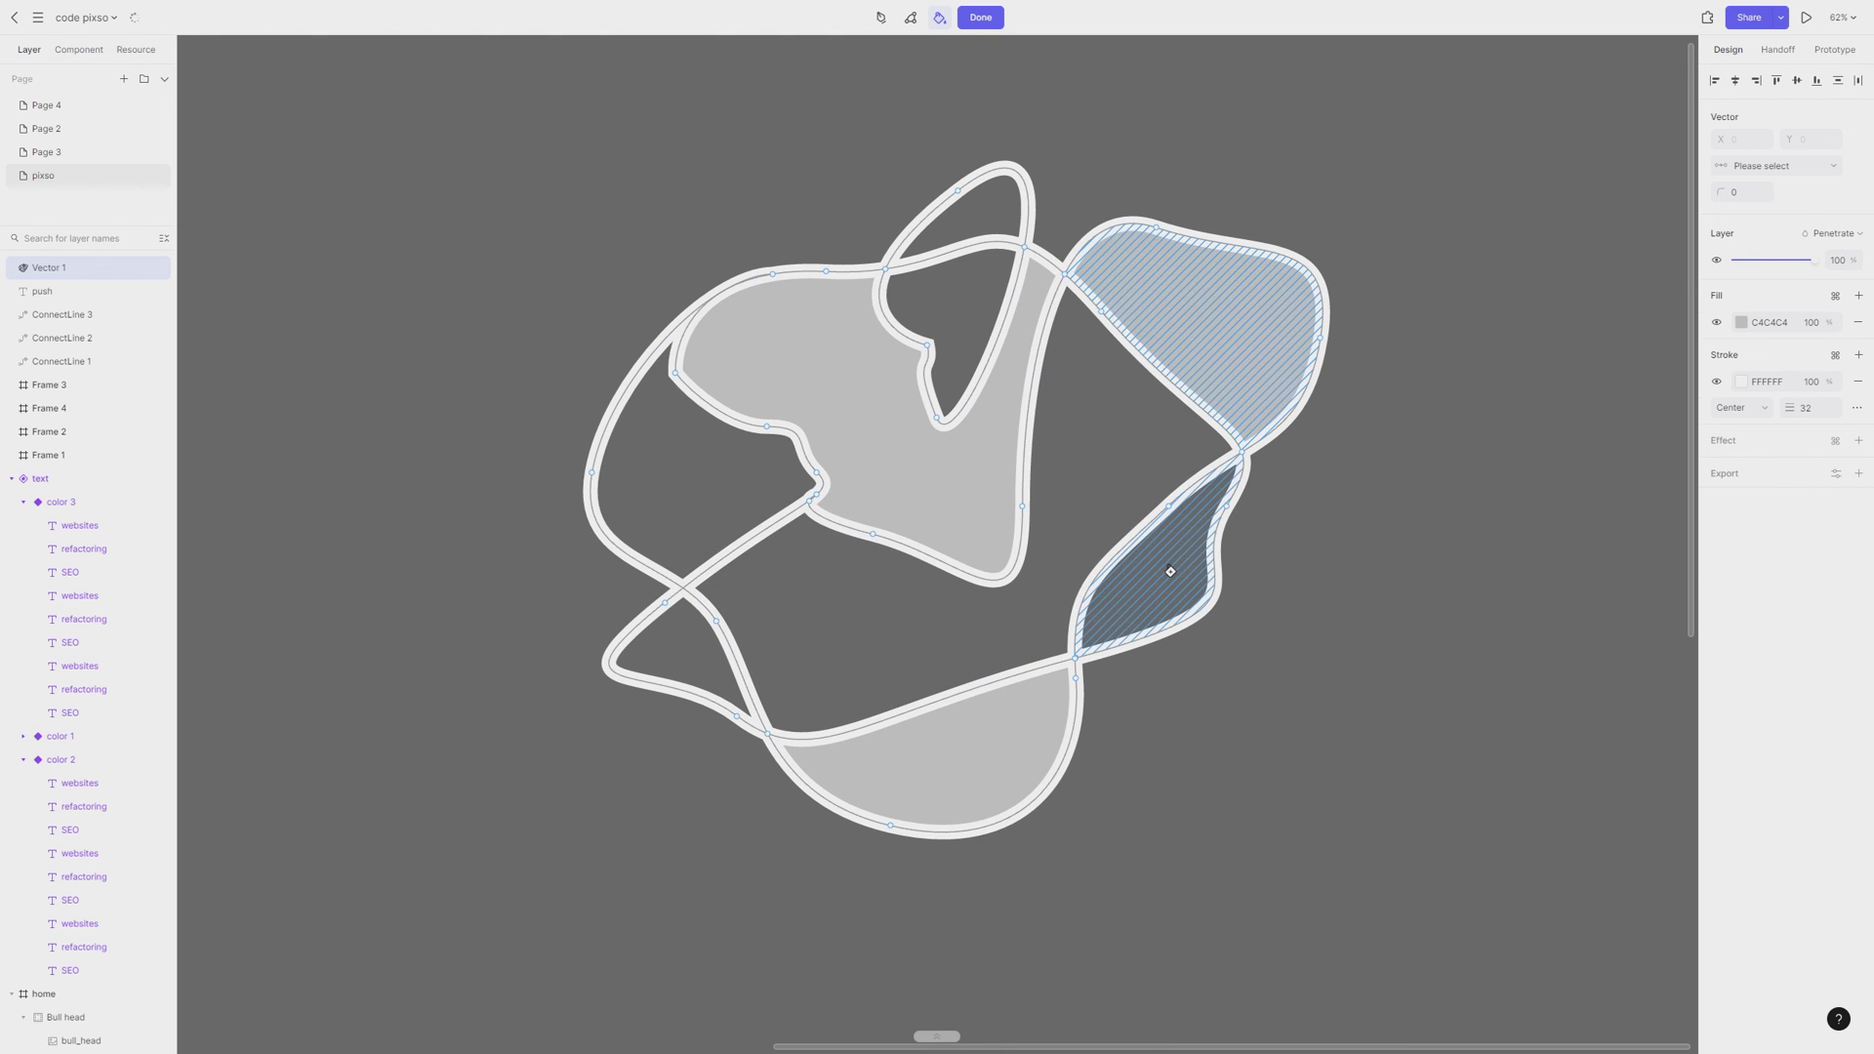
{"action": "left_click", "coordinate": [1168, 566]}
{"action": "left_click", "coordinate": [675, 632]}
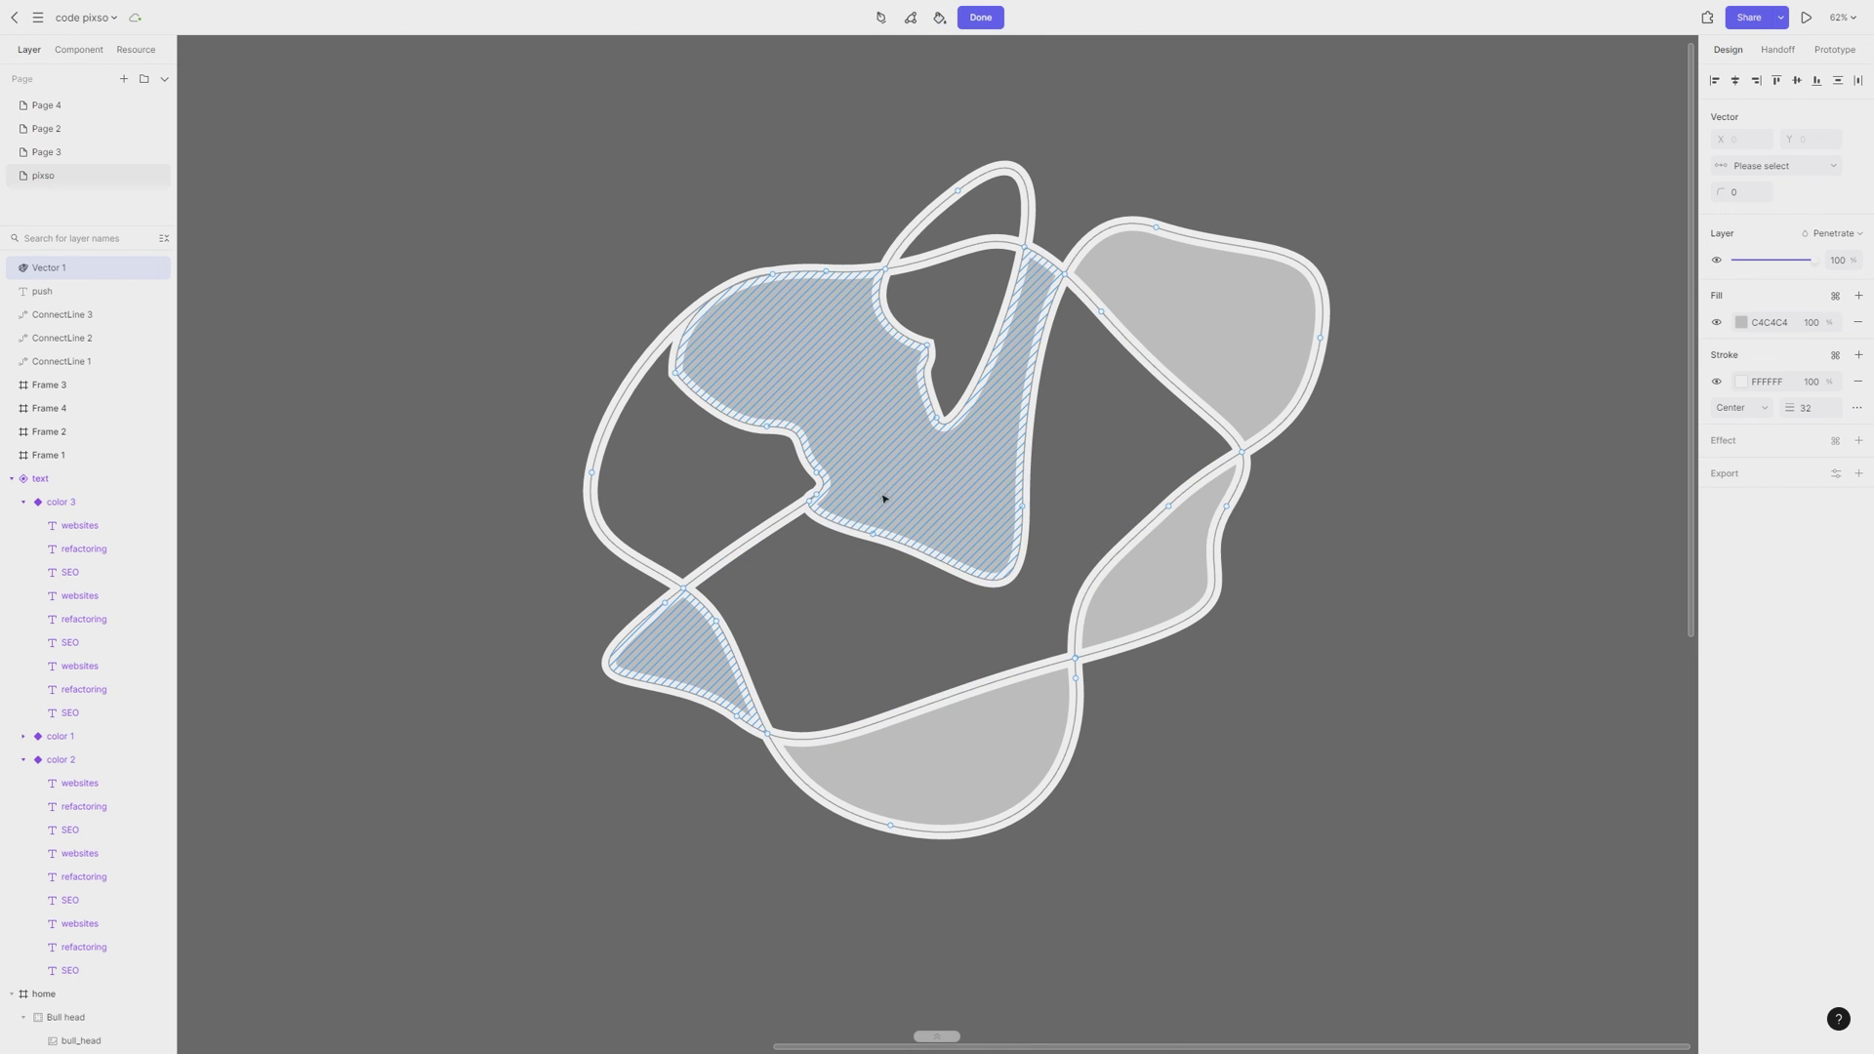
Drag the central, upper-right, bottom and left regions to morph the shape to 1704.82 × 1365.76
{"action": "left_click_drag", "start_coordinate": [873, 445], "coordinate": [884, 405]}
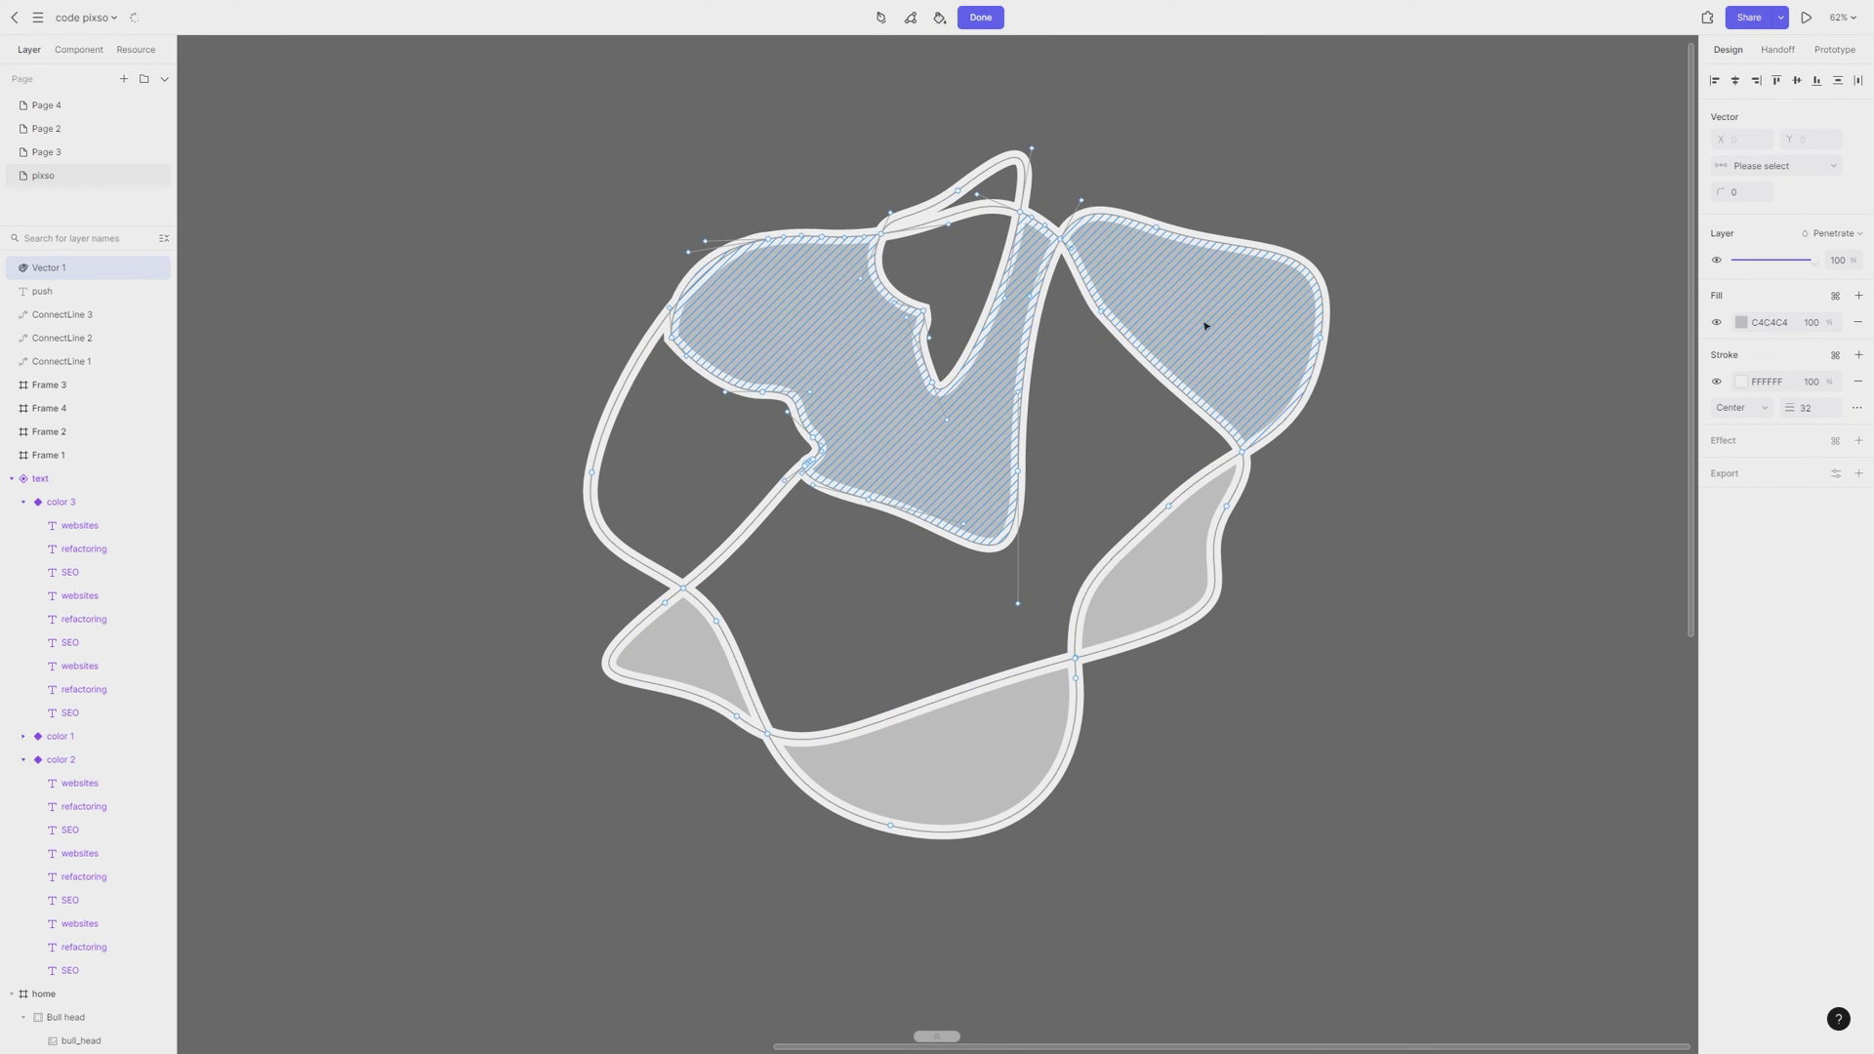
{"action": "mouse_move", "coordinate": [1205, 322]}
{"action": "left_mouse_down"}
{"action": "mouse_move", "coordinate": [1242, 263]}
{"action": "mouse_move", "coordinate": [1137, 635]}
{"action": "mouse_move", "coordinate": [1022, 566]}
{"action": "left_mouse_up"}
{"action": "left_click_drag", "start_coordinate": [975, 816], "coordinate": [1054, 778]}
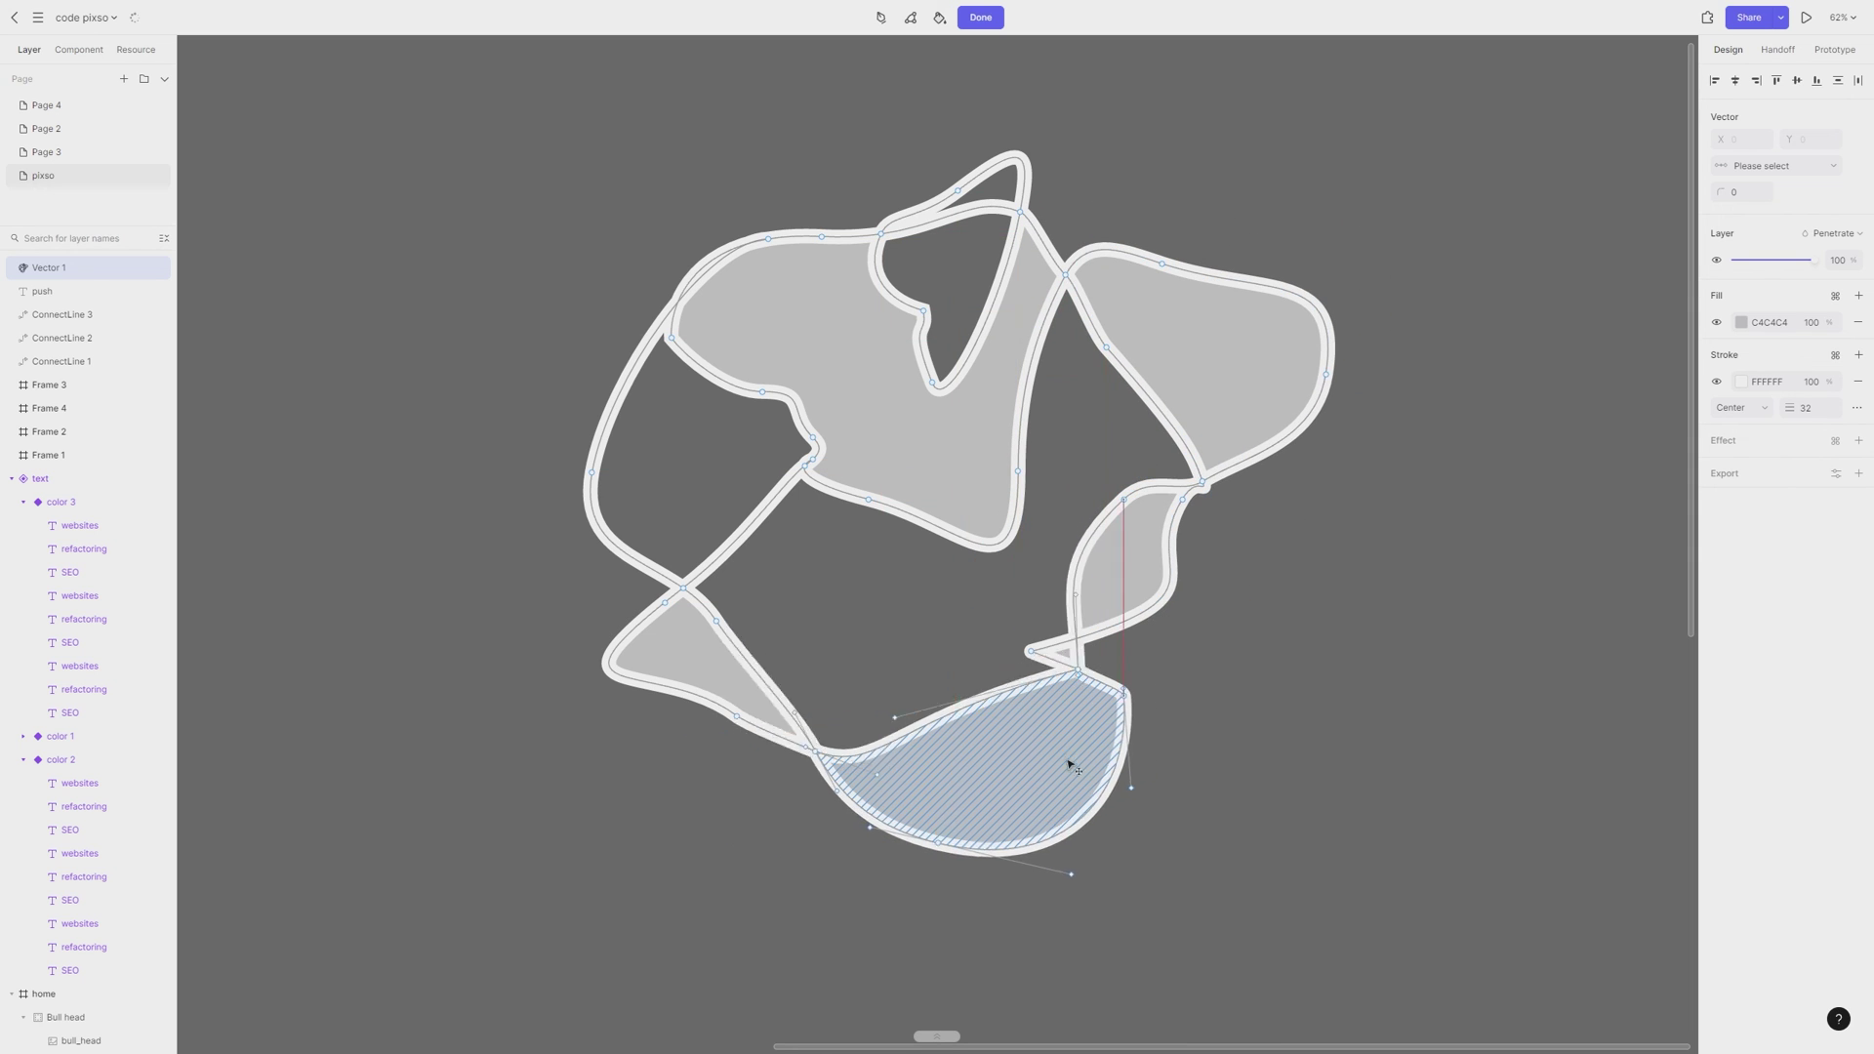
{"action": "left_click_drag", "start_coordinate": [745, 657], "coordinate": [629, 674]}
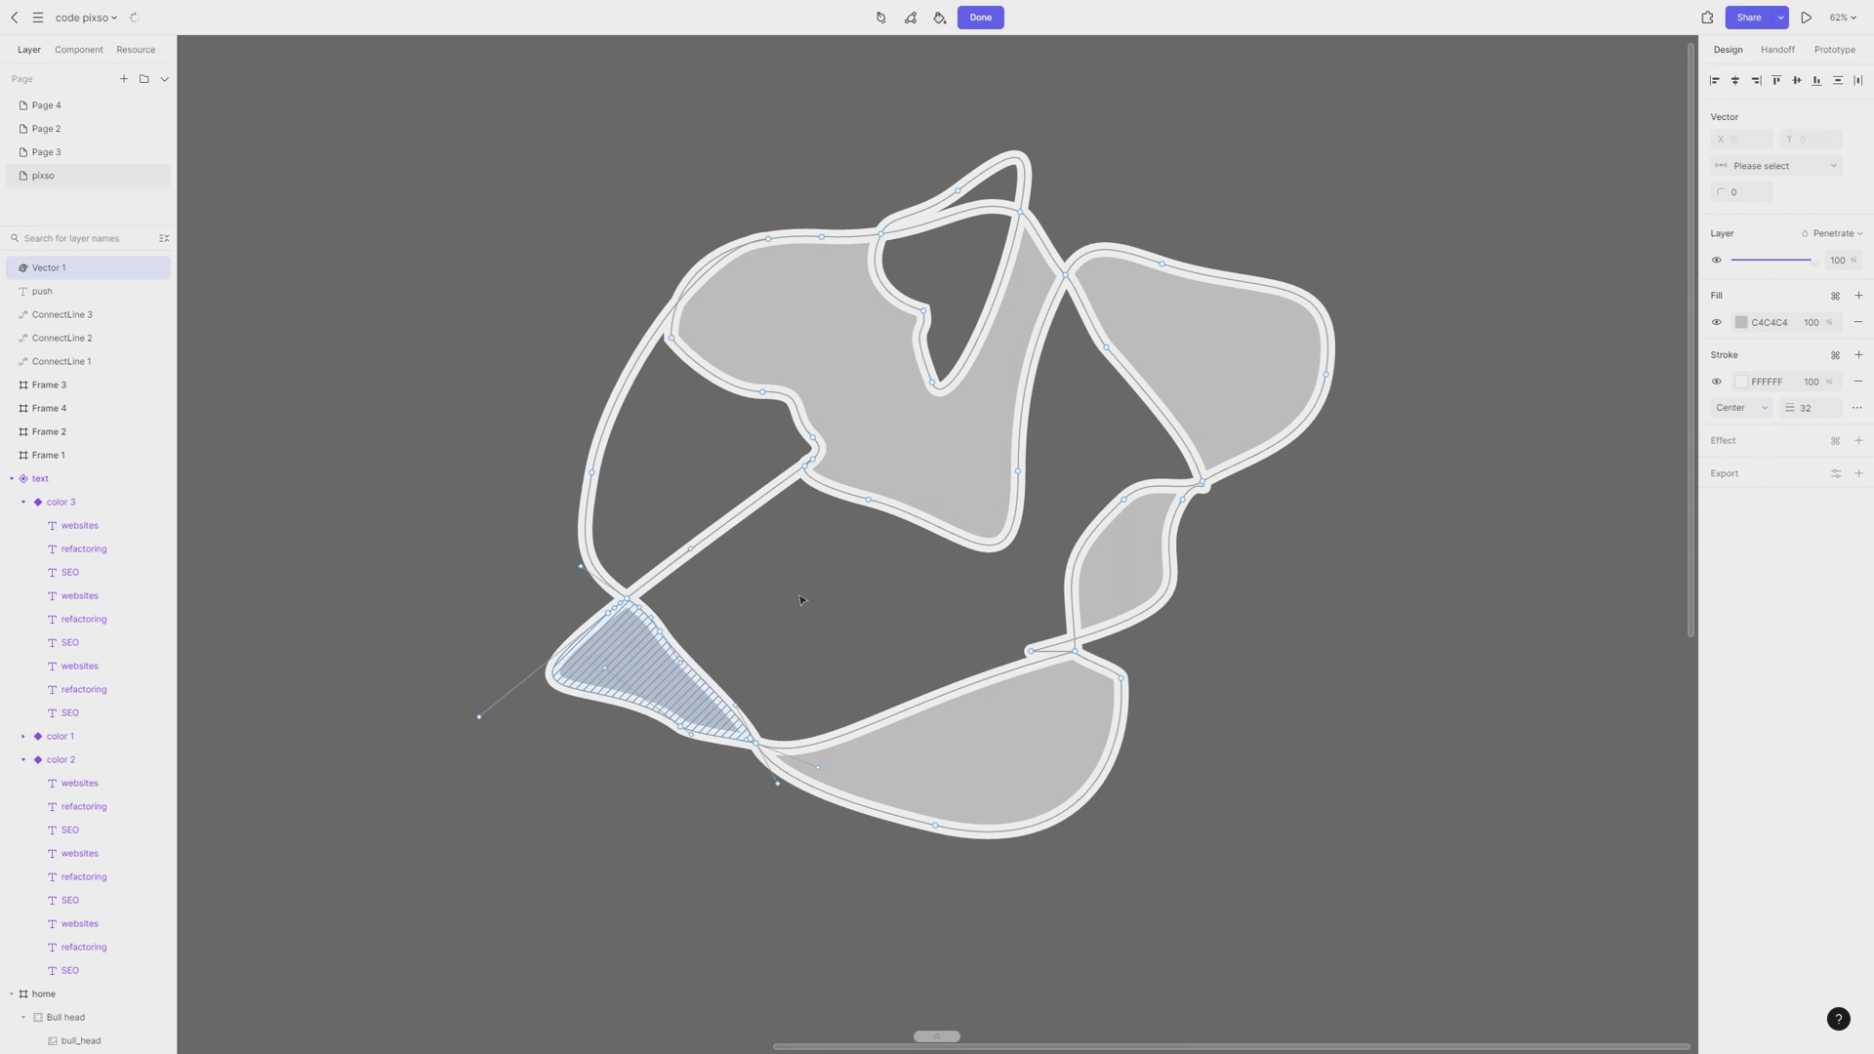
{"action": "left_click", "coordinate": [992, 745]}
{"action": "left_click_drag", "start_coordinate": [992, 745], "coordinate": [1034, 719]}
{"action": "key", "text": "Escape"}
{"action": "key", "text": "Escape"}
Drag four of Vector 1's anchors outward into spikes, growing it to 1930.03 × 1401.05
{"action": "left_click", "coordinate": [924, 460]}
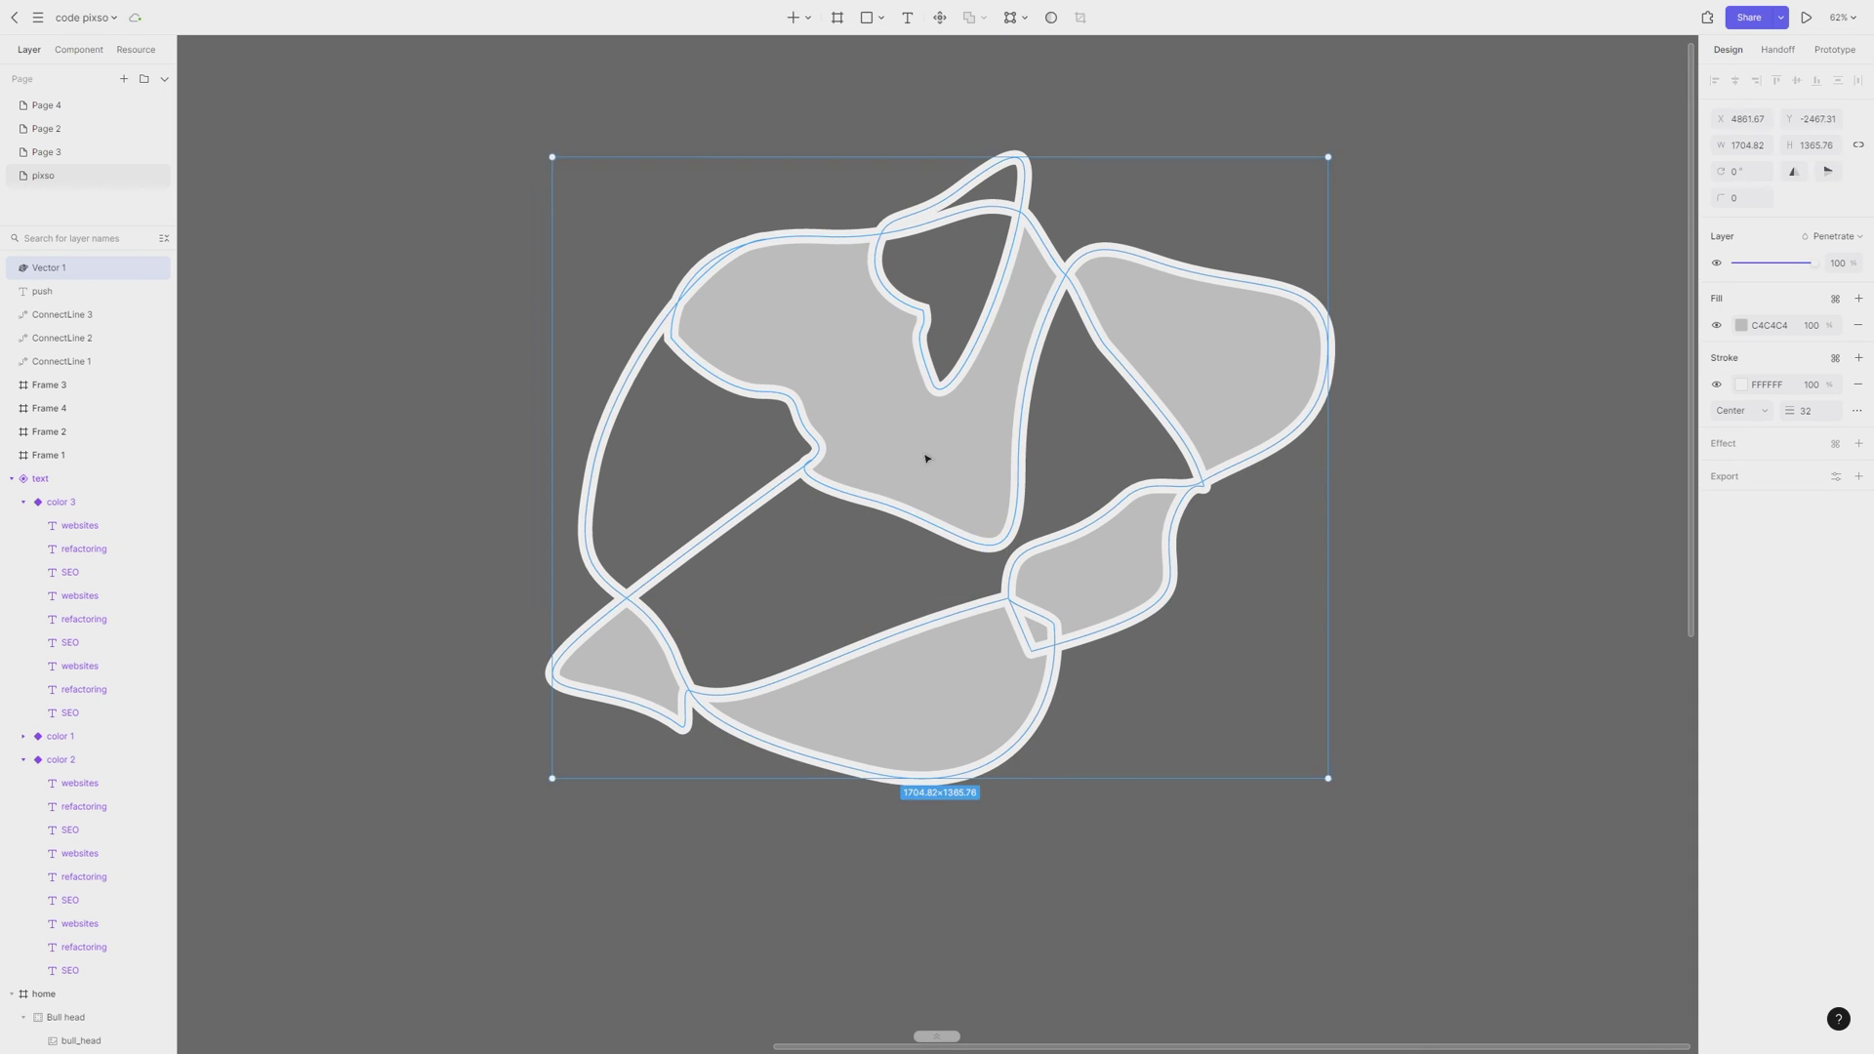
{"action": "double_click", "coordinate": [928, 452]}
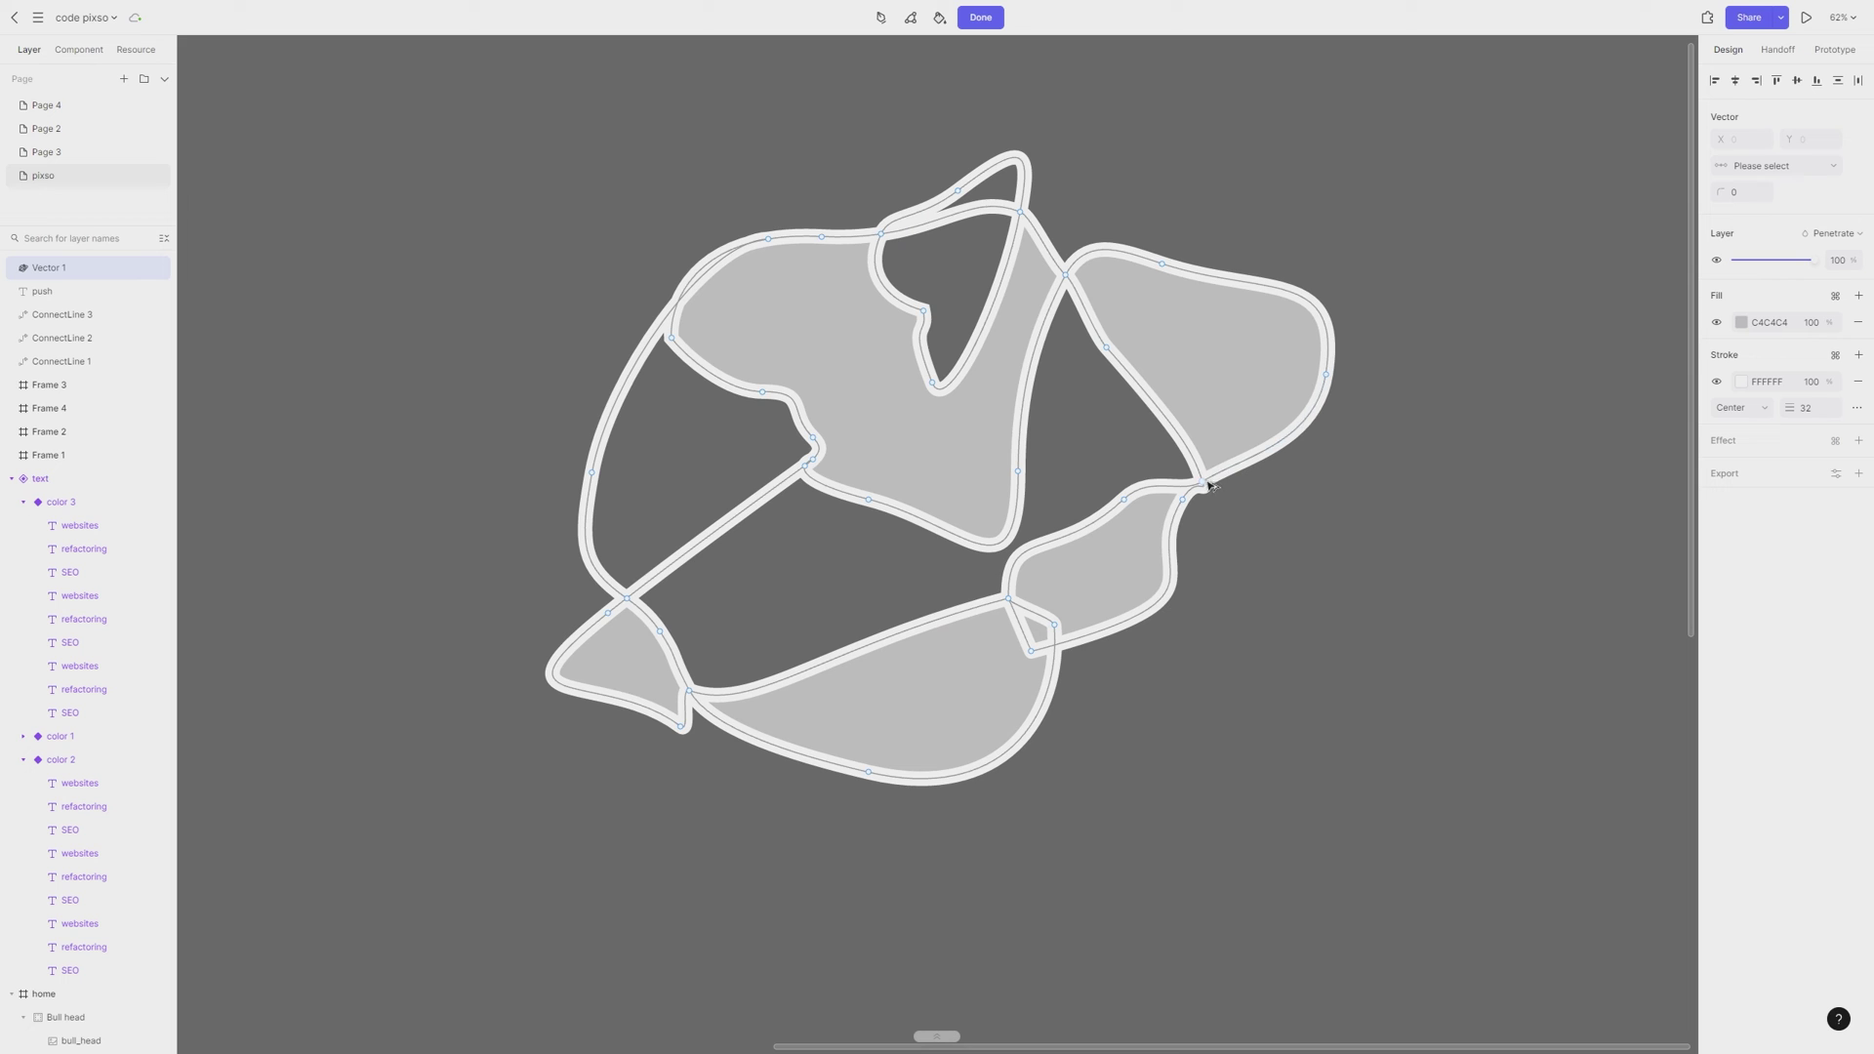
{"action": "left_click_drag", "start_coordinate": [1202, 482], "coordinate": [1337, 613]}
{"action": "left_click_drag", "start_coordinate": [1009, 604], "coordinate": [1184, 778]}
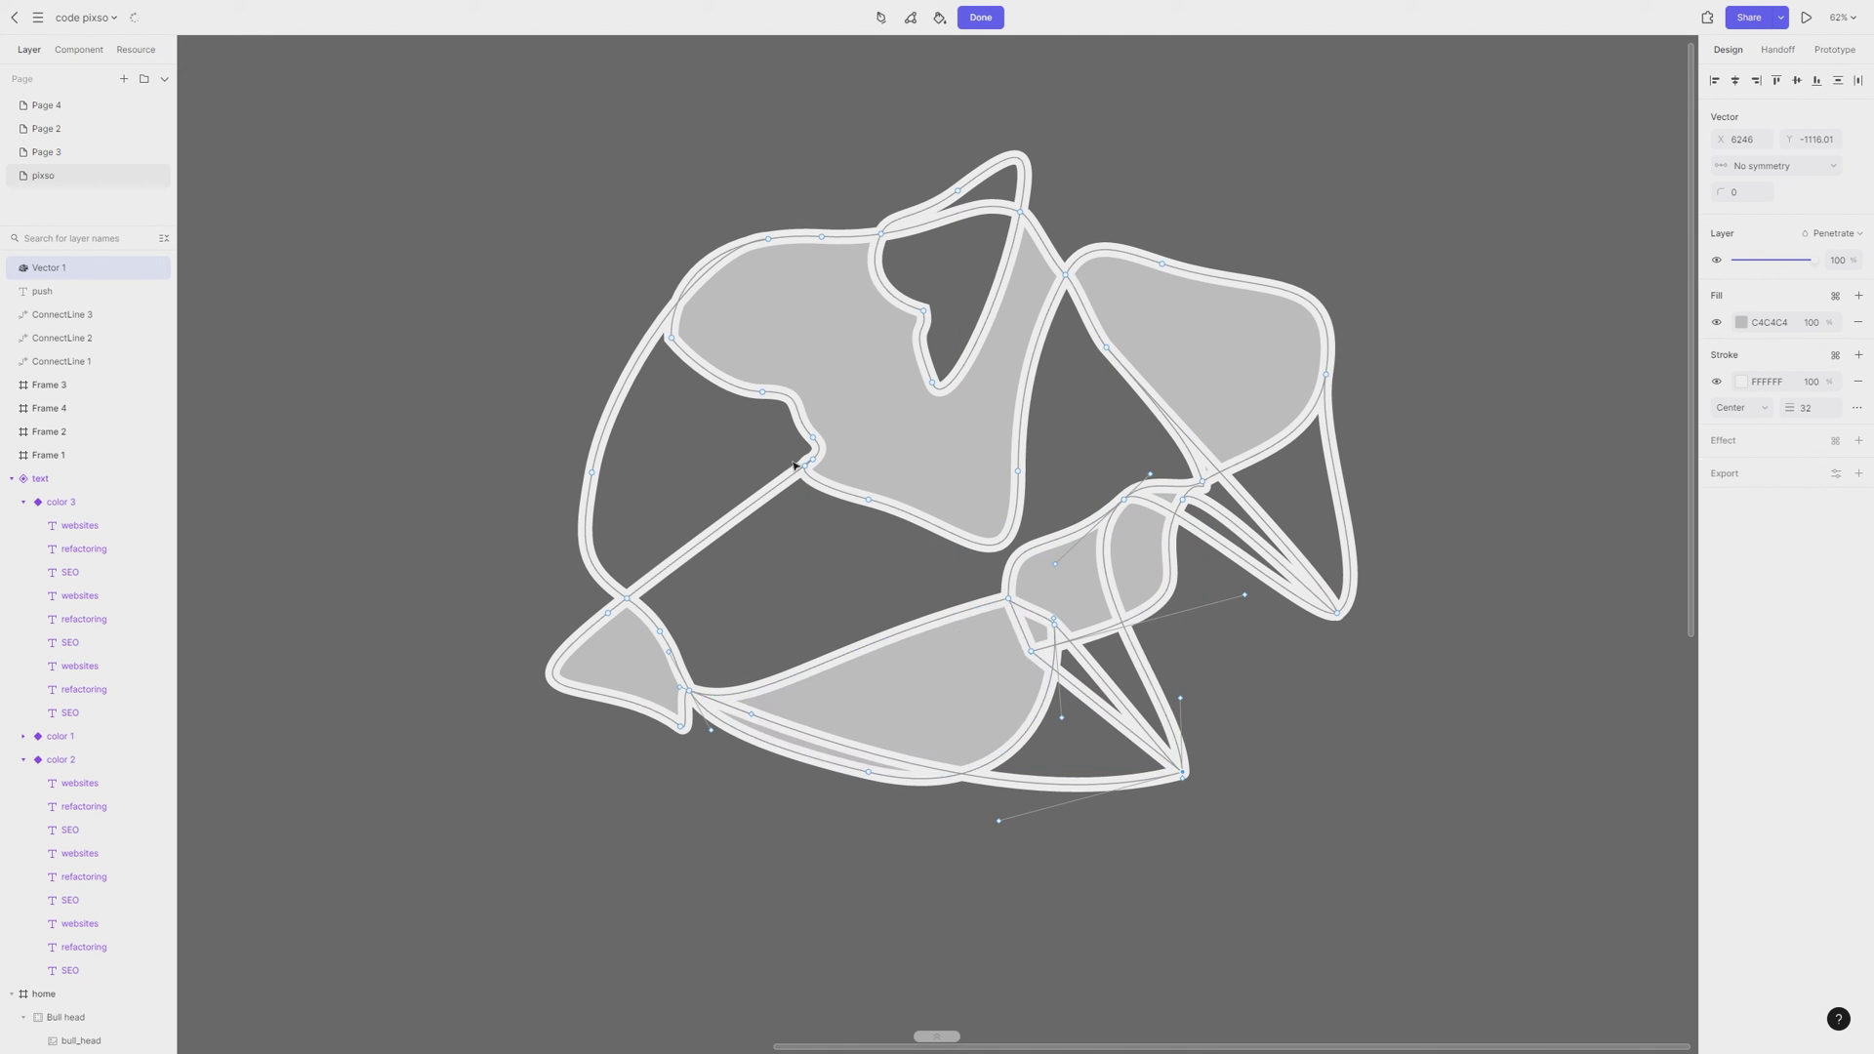
{"action": "left_click_drag", "start_coordinate": [807, 465], "coordinate": [472, 363]}
{"action": "left_click_drag", "start_coordinate": [1020, 211], "coordinate": [1290, 192]}
{"action": "key", "text": "Escape"}
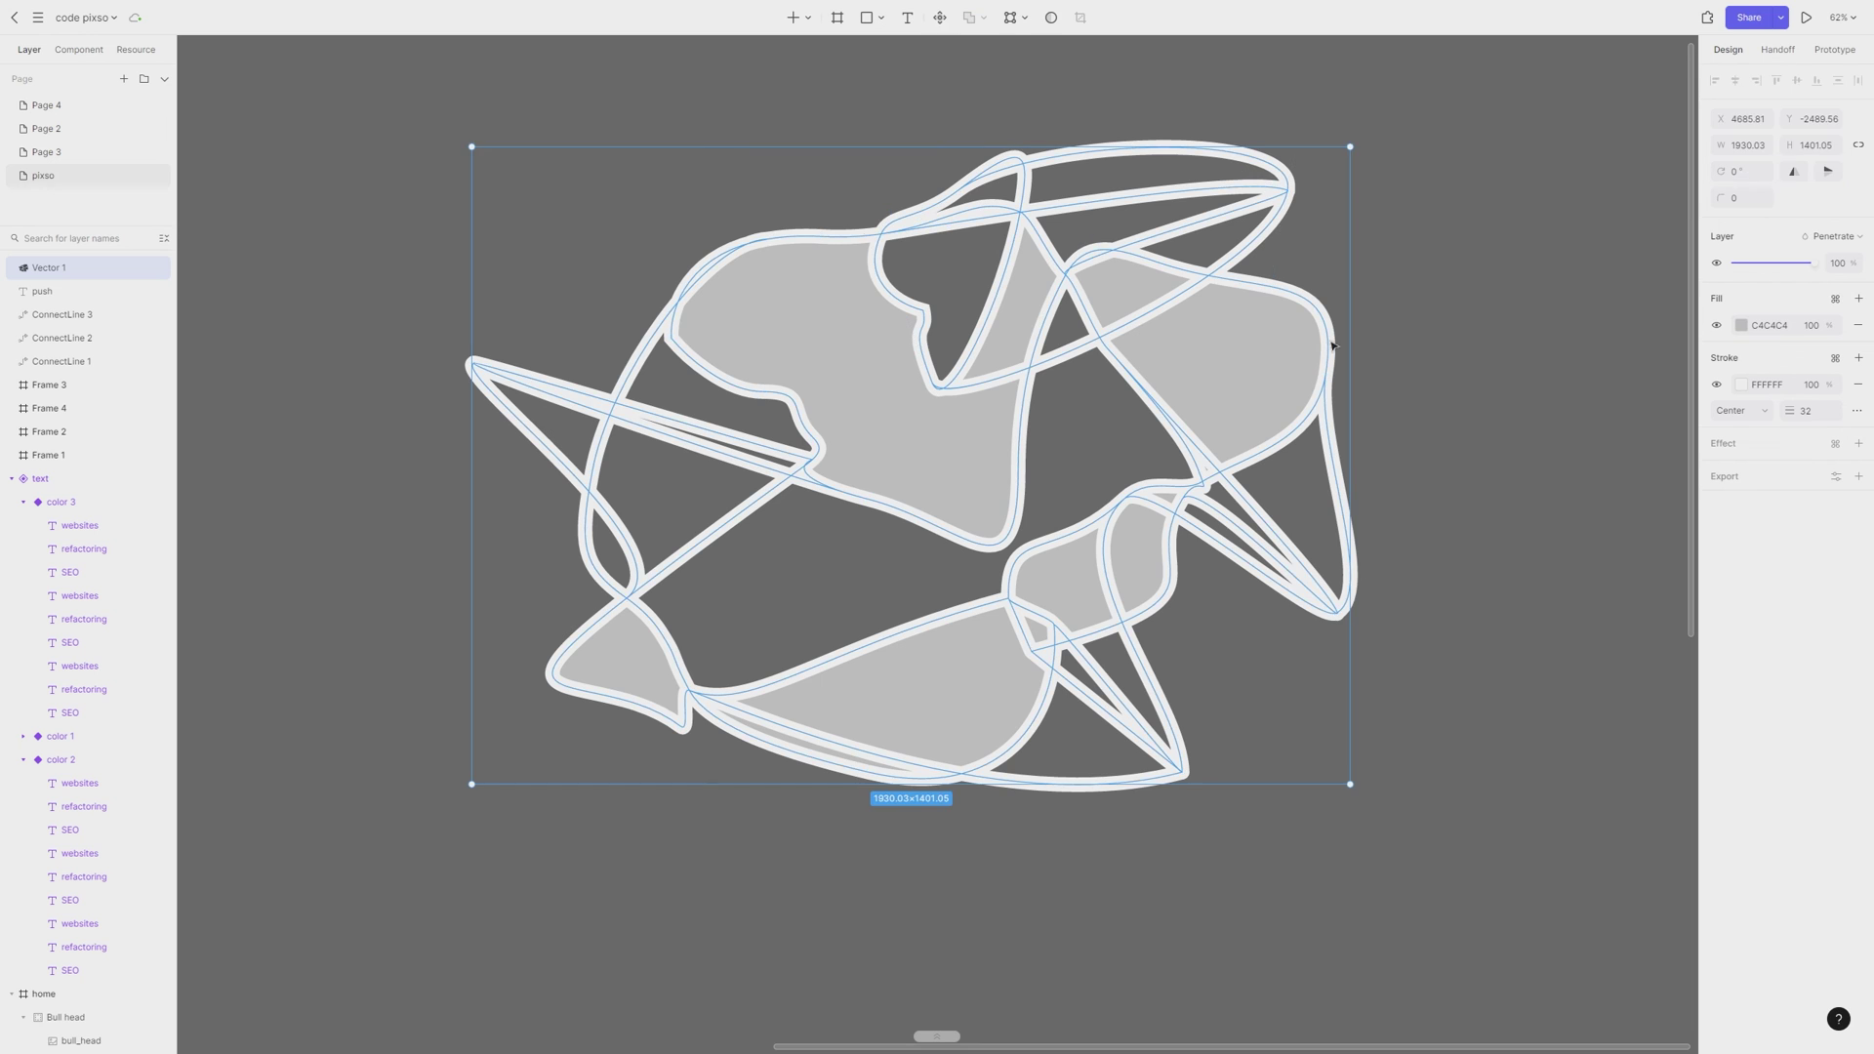
{"action": "key", "text": "Escape"}
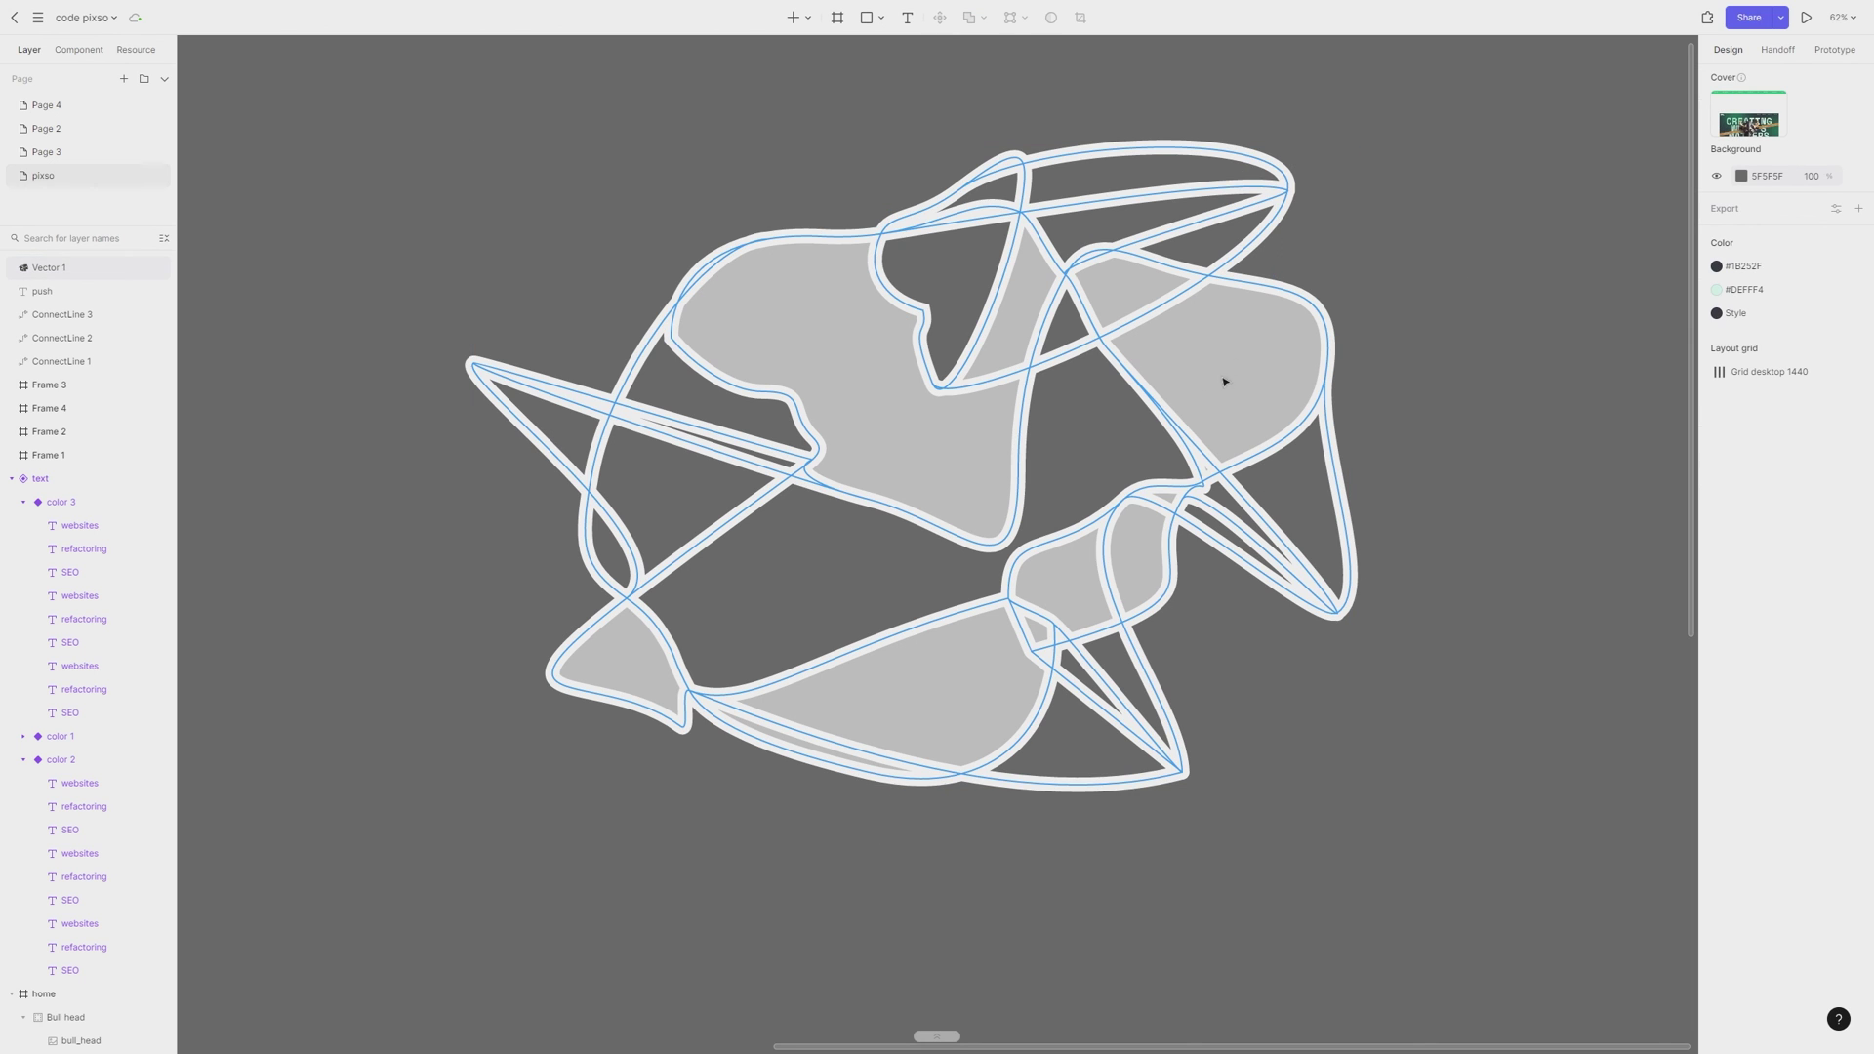
{"action": "left_click", "coordinate": [1240, 349]}
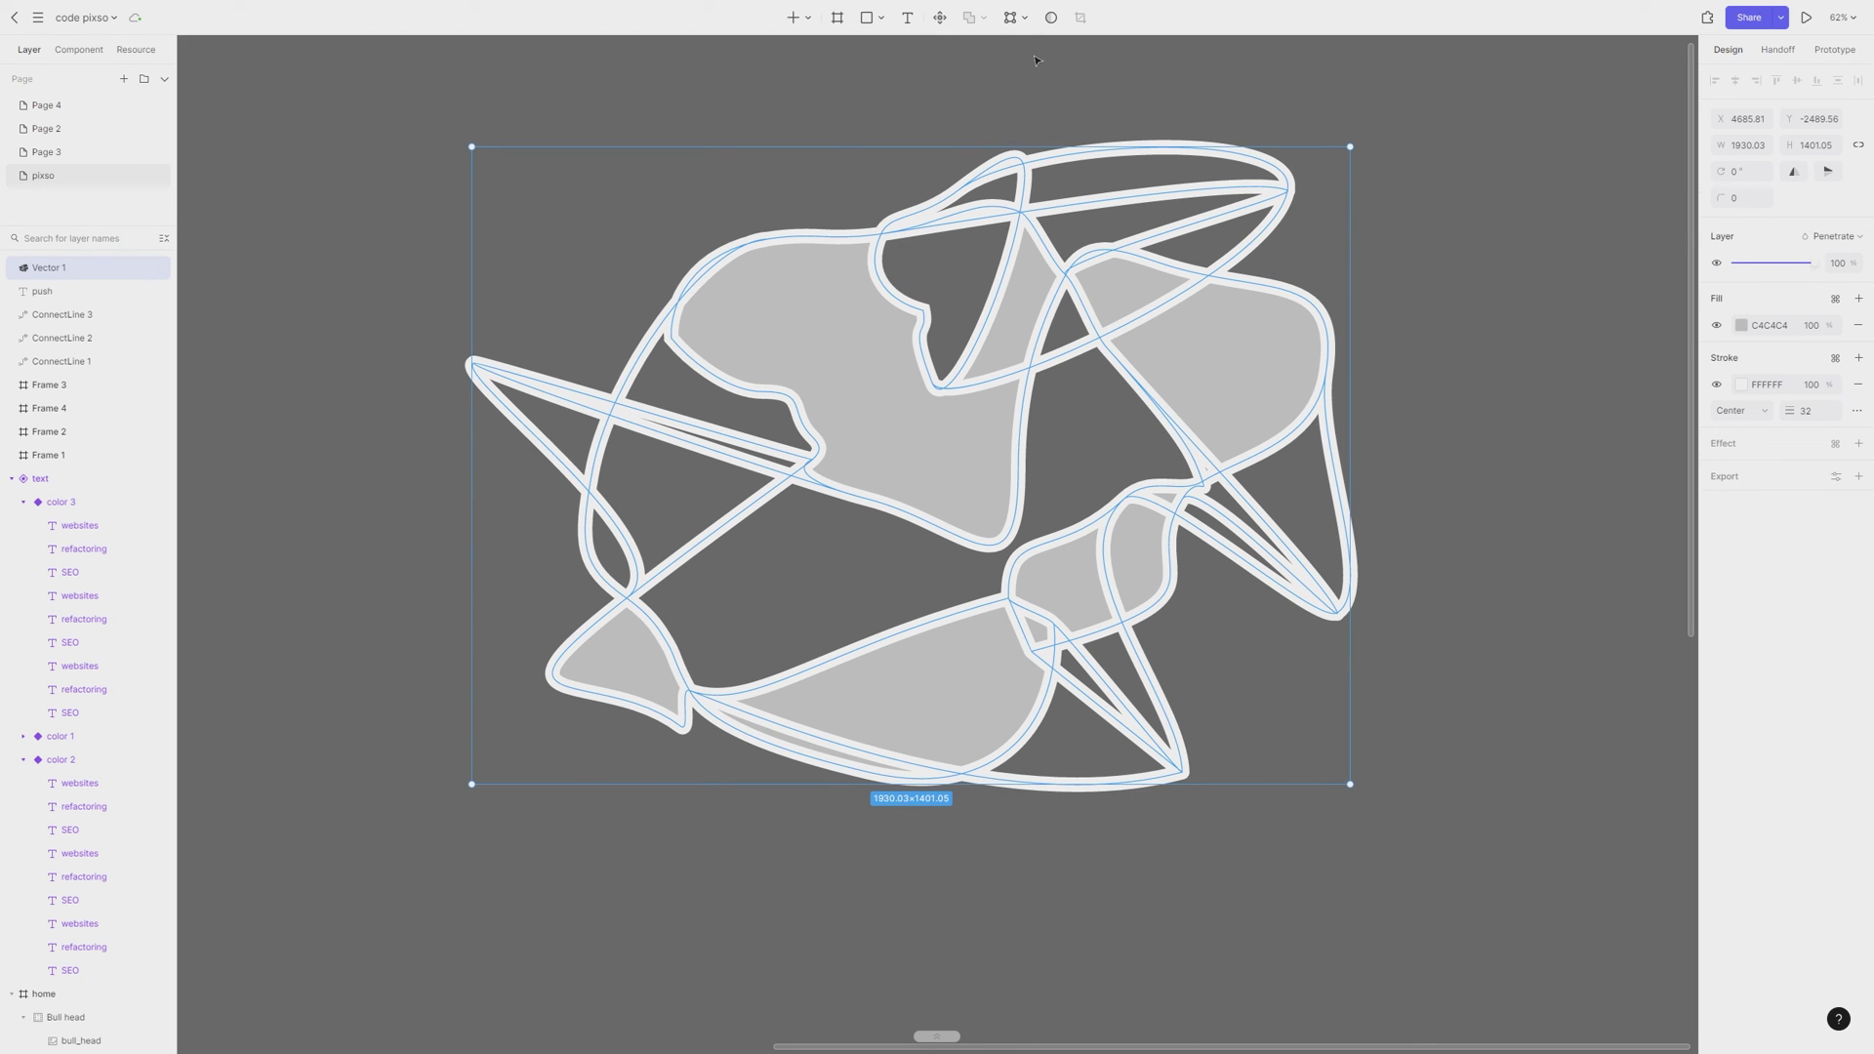
Morph Vector 1 into a wider, flatter trapezoid with a narrow top, about 2362.85 × 866.86
{"action": "left_click", "coordinate": [1027, 19]}
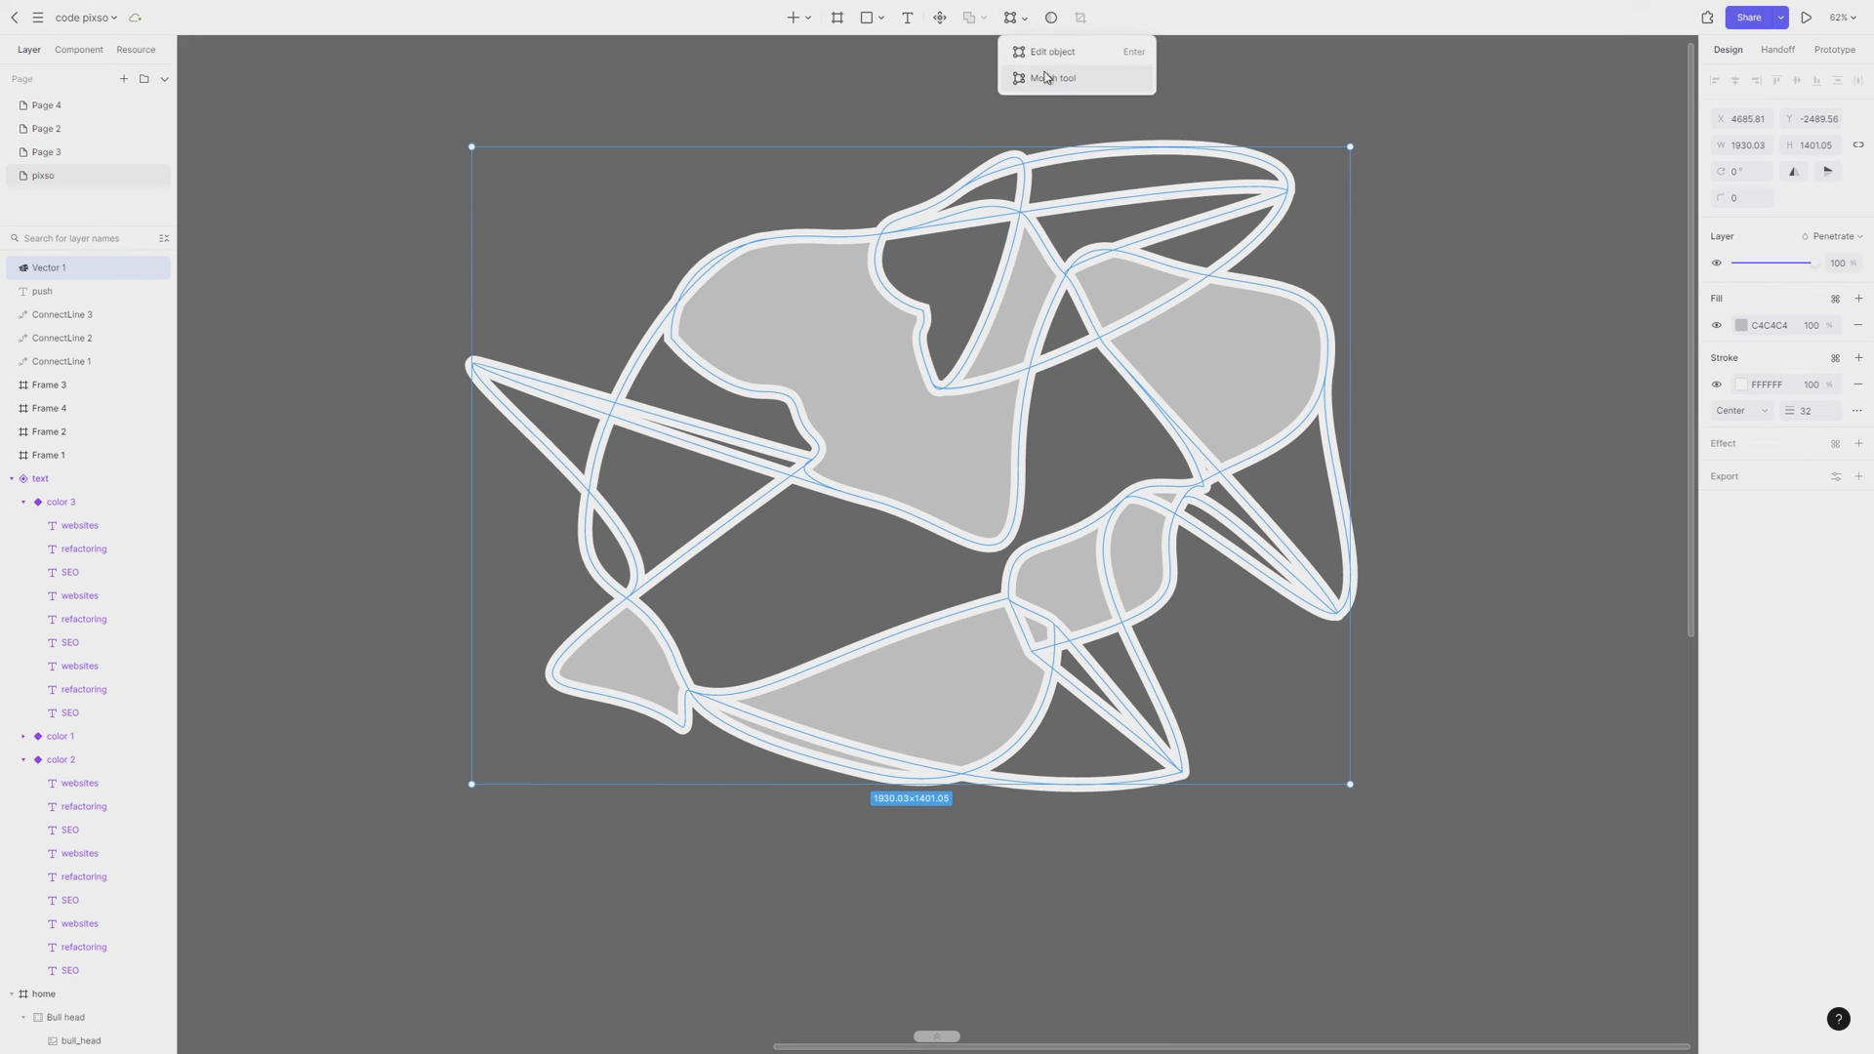
{"action": "left_click", "coordinate": [1053, 83]}
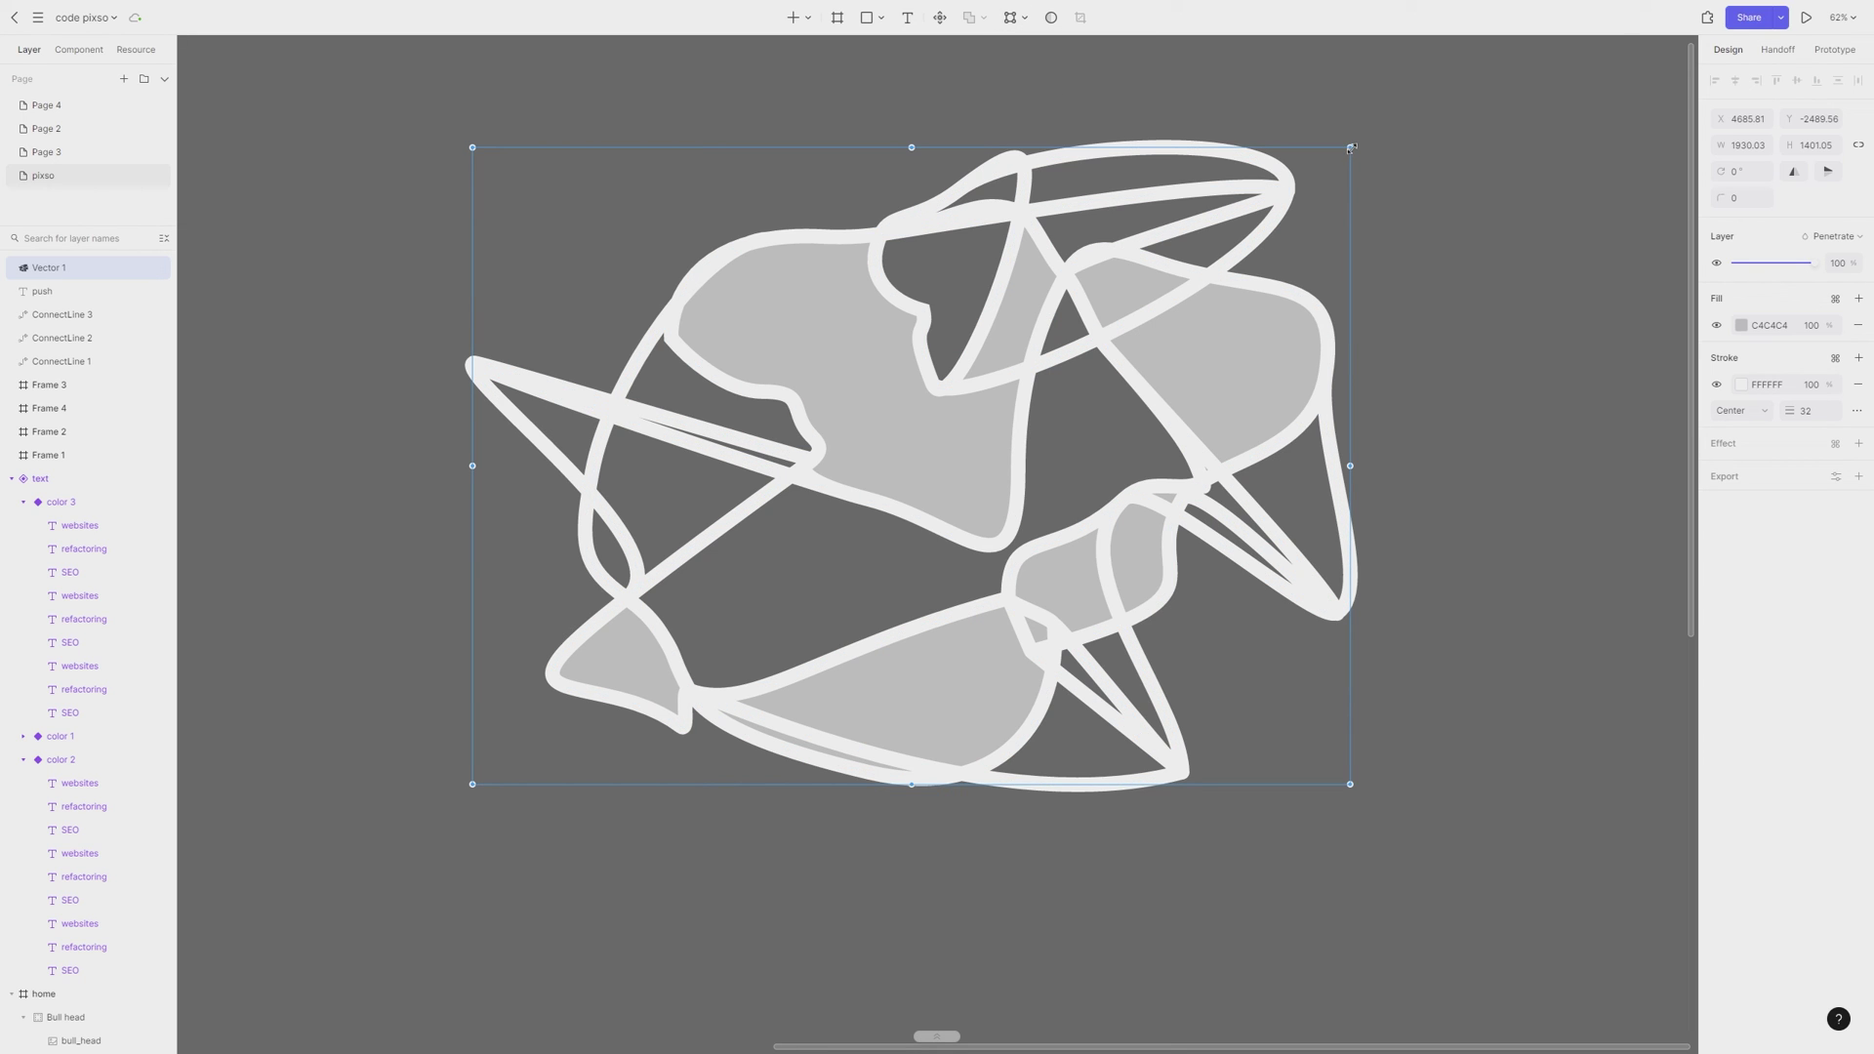
{"action": "left_click_drag", "start_coordinate": [1352, 147], "coordinate": [980, 146]}
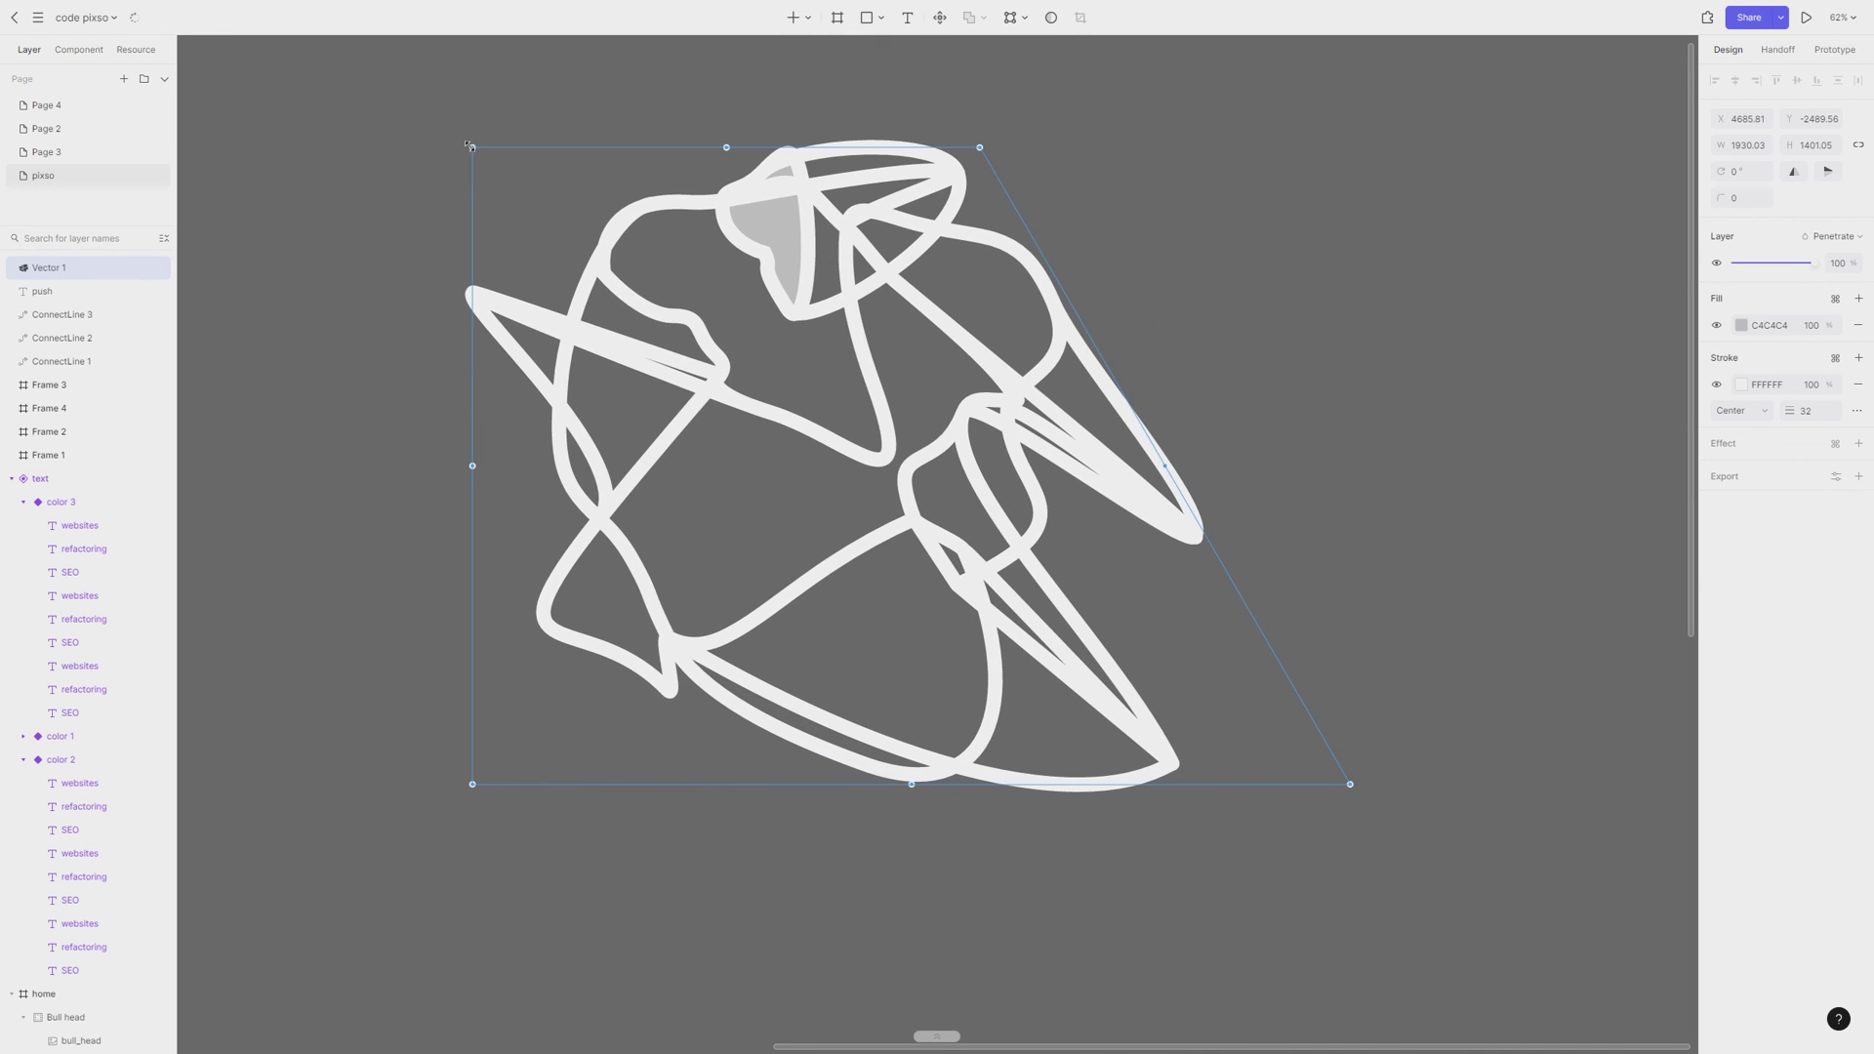
{"action": "left_click_drag", "start_coordinate": [470, 146], "coordinate": [725, 147]}
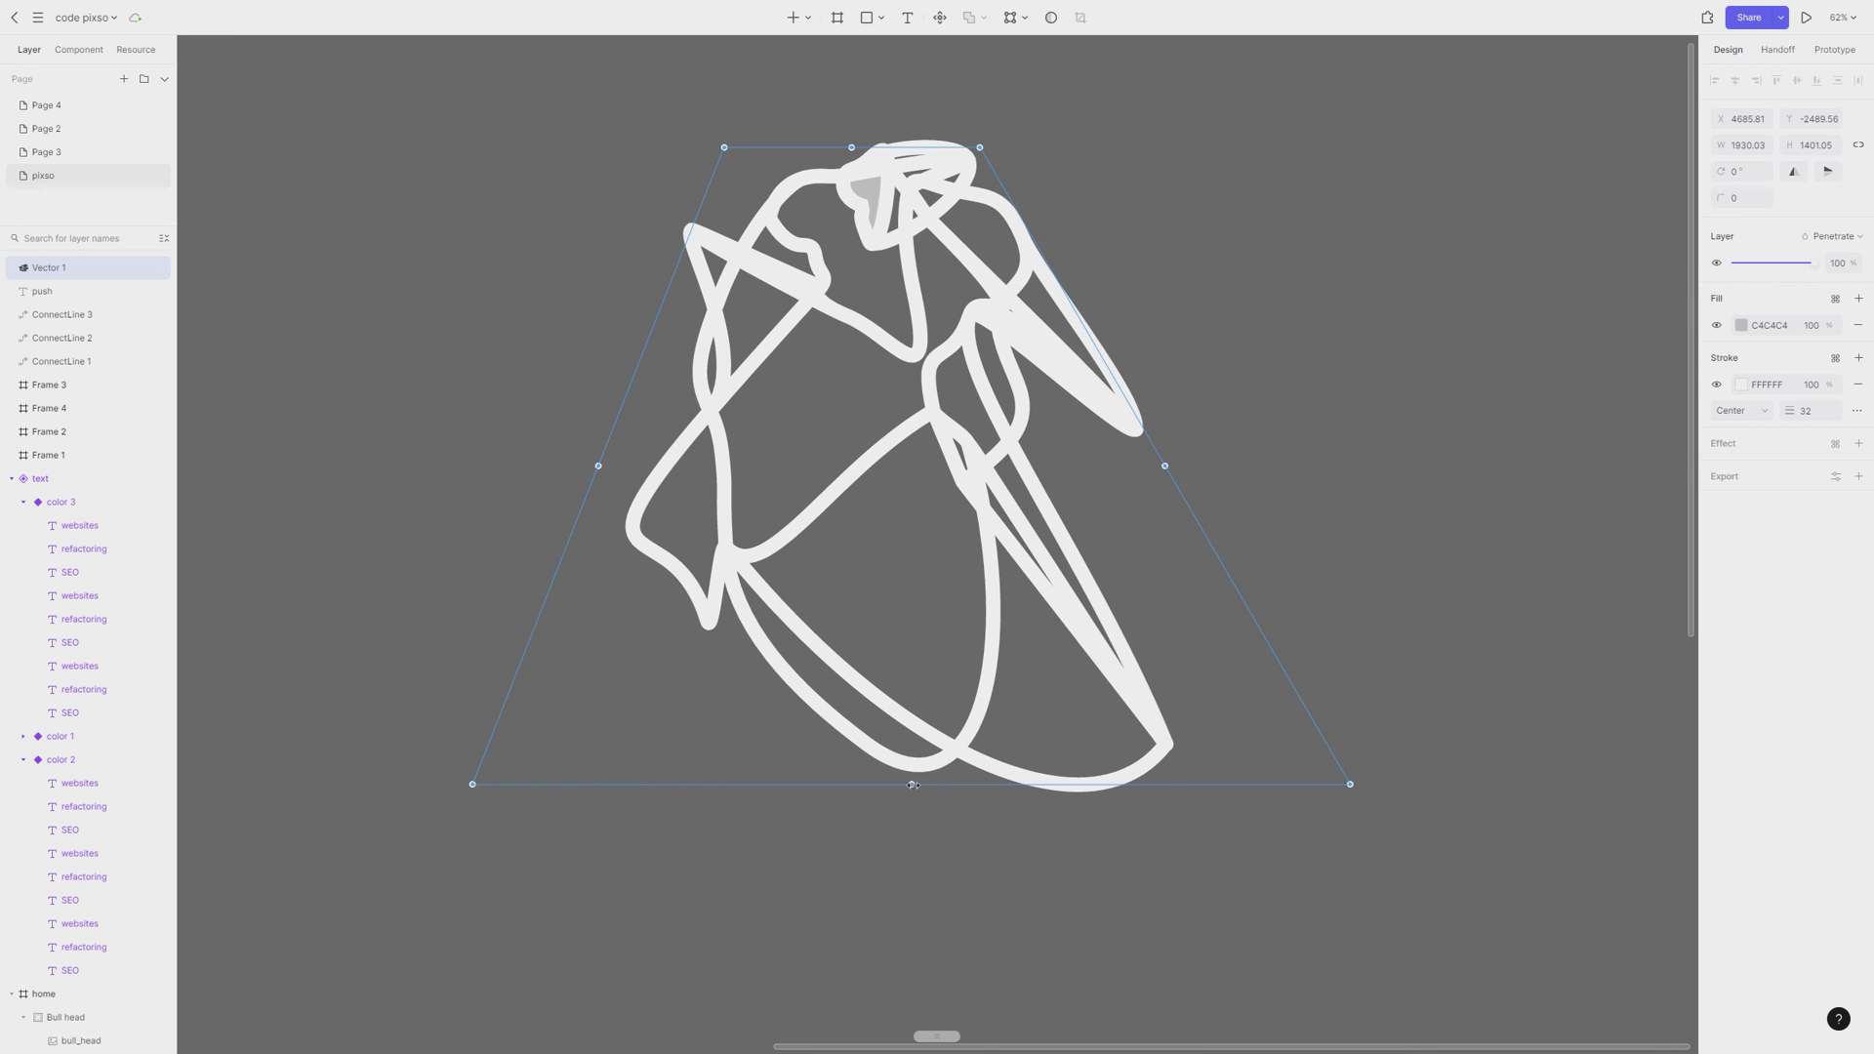
{"action": "left_click_drag", "start_coordinate": [913, 785], "coordinate": [912, 541]}
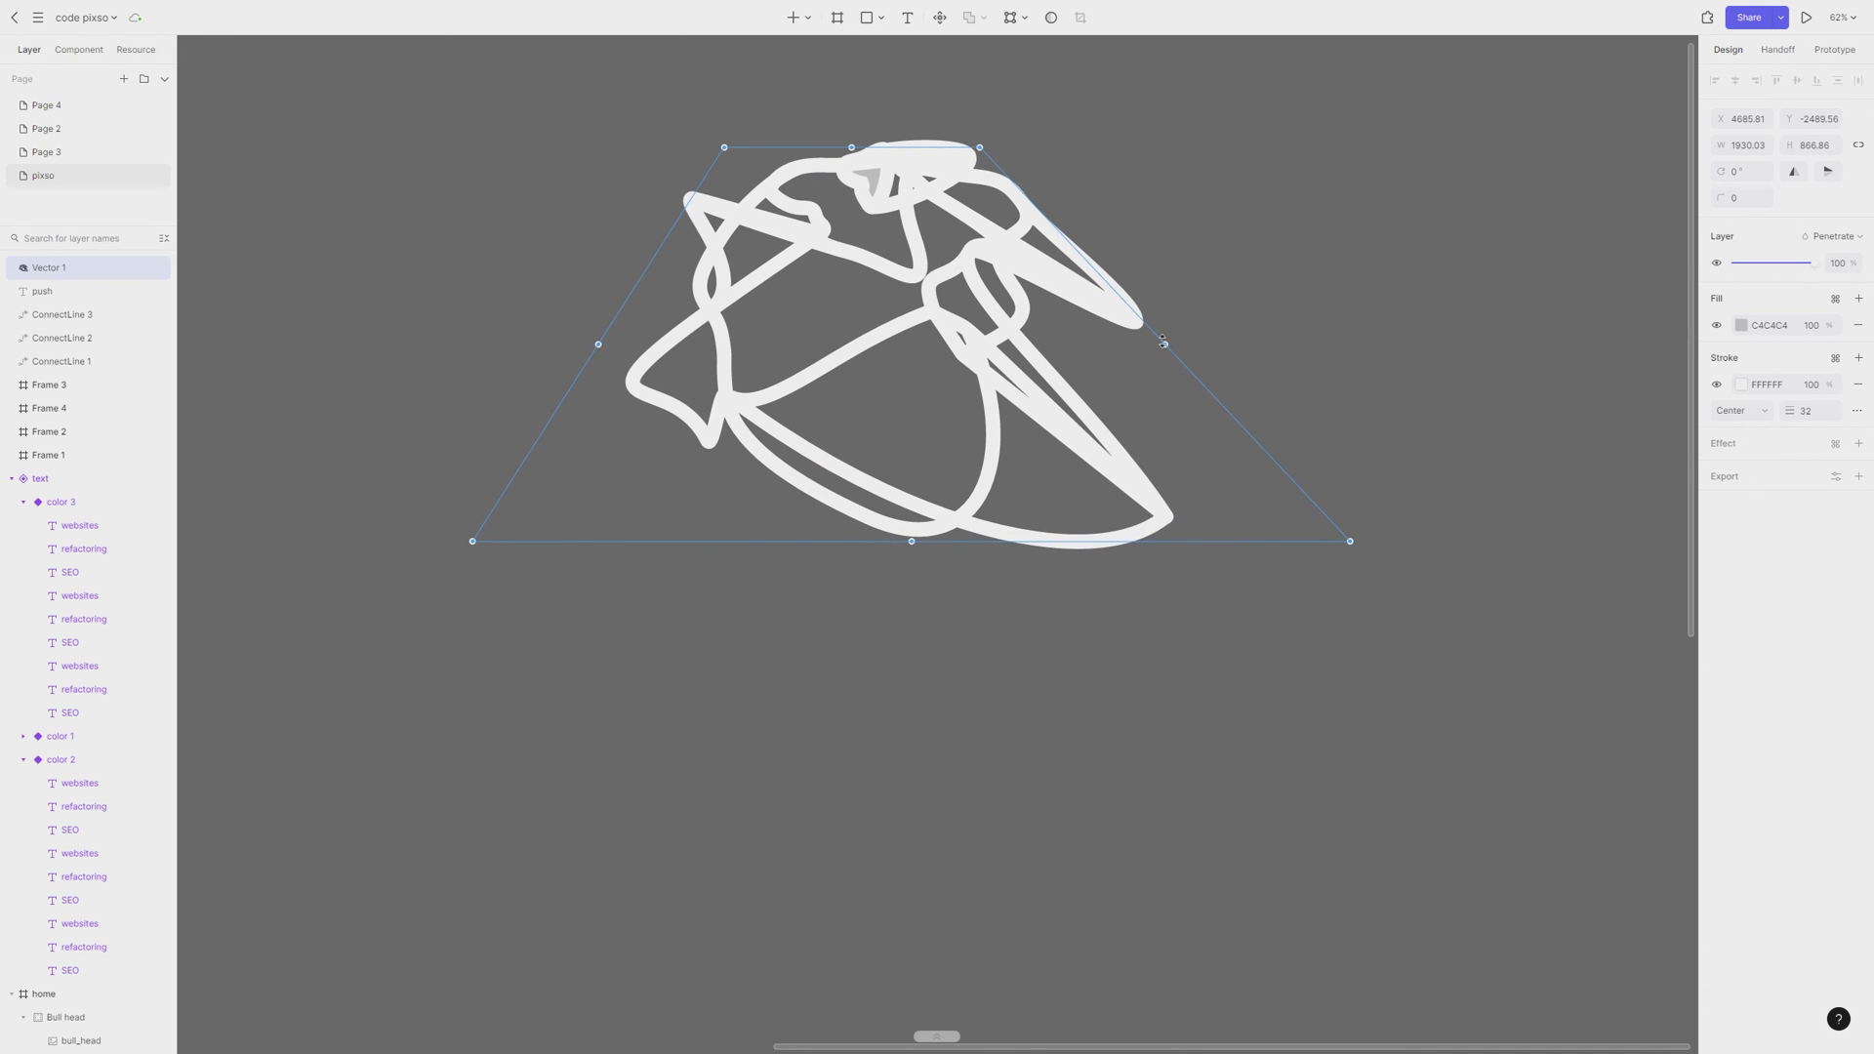
{"action": "left_click_drag", "start_coordinate": [1164, 342], "coordinate": [1362, 343]}
{"action": "left_click_drag", "start_coordinate": [1187, 149], "coordinate": [1045, 356]}
{"action": "key", "text": "Return"}
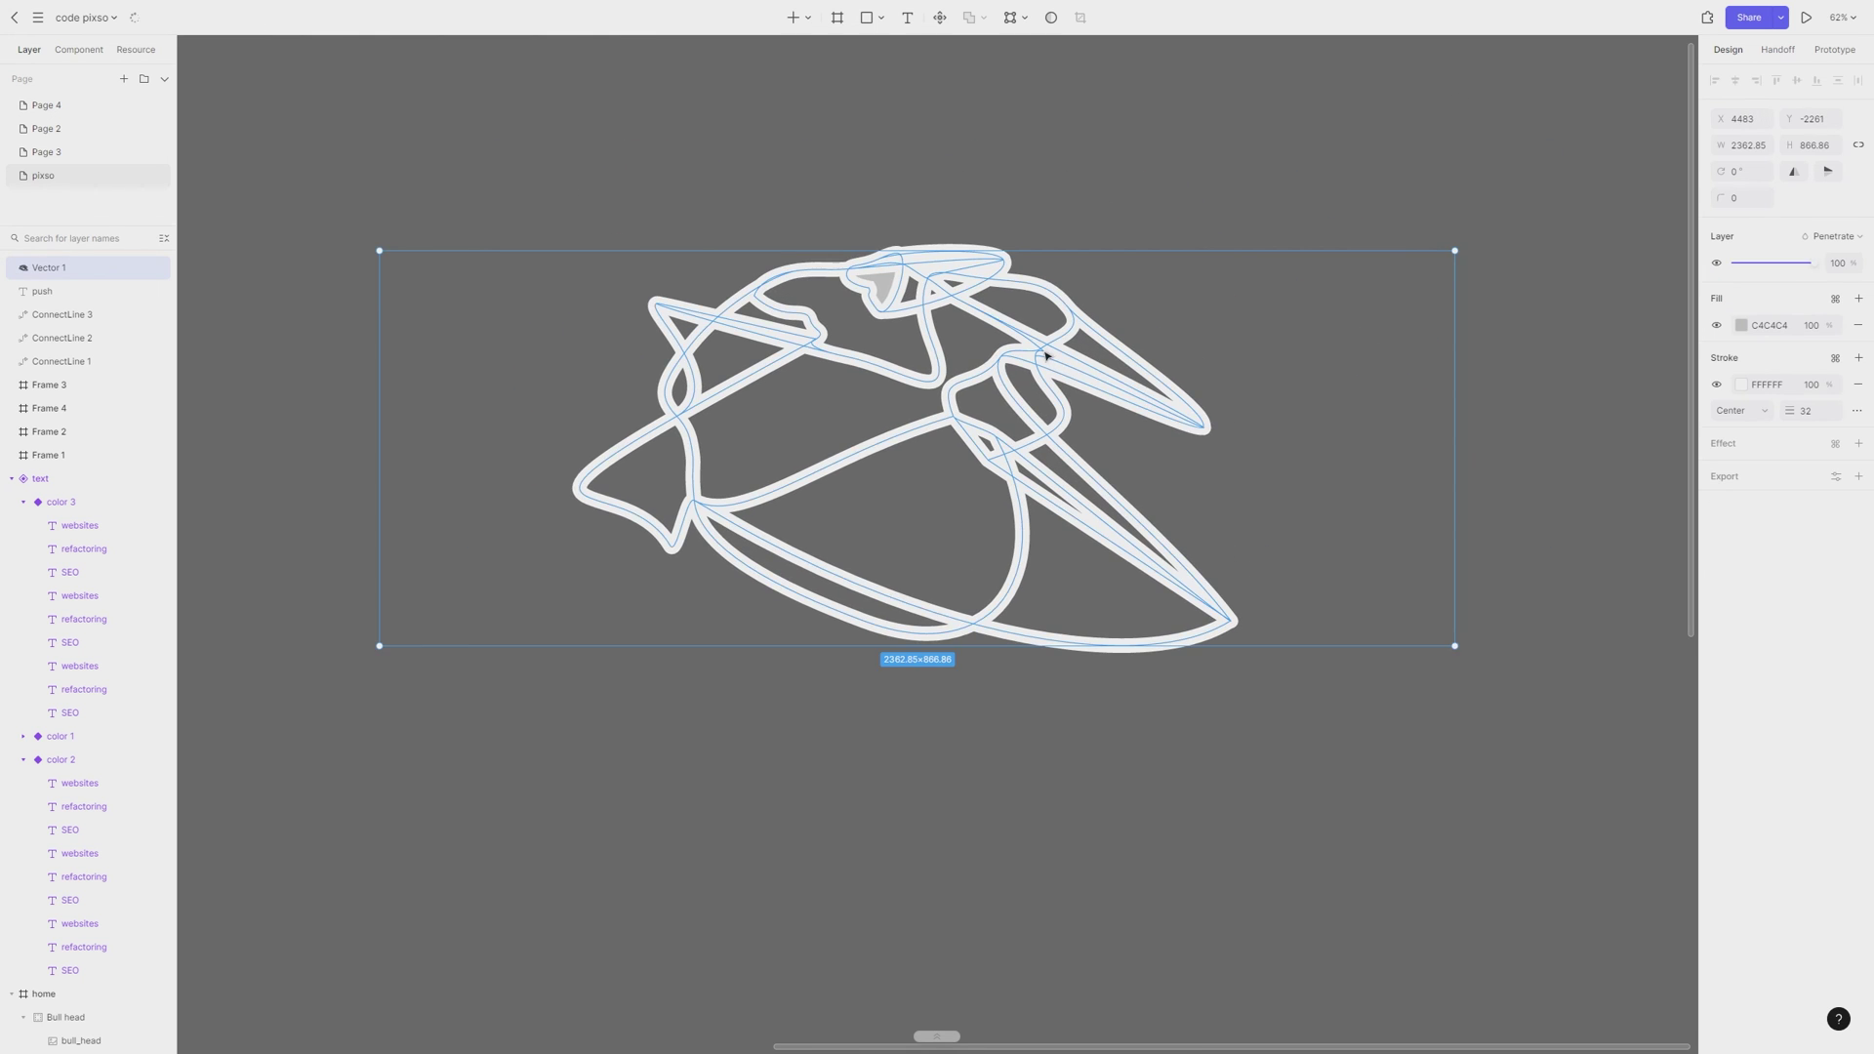
Drag Vector 1's anchors and segments out into long spikes pointing left, right and downward
{"action": "double_click", "coordinate": [1045, 357]}
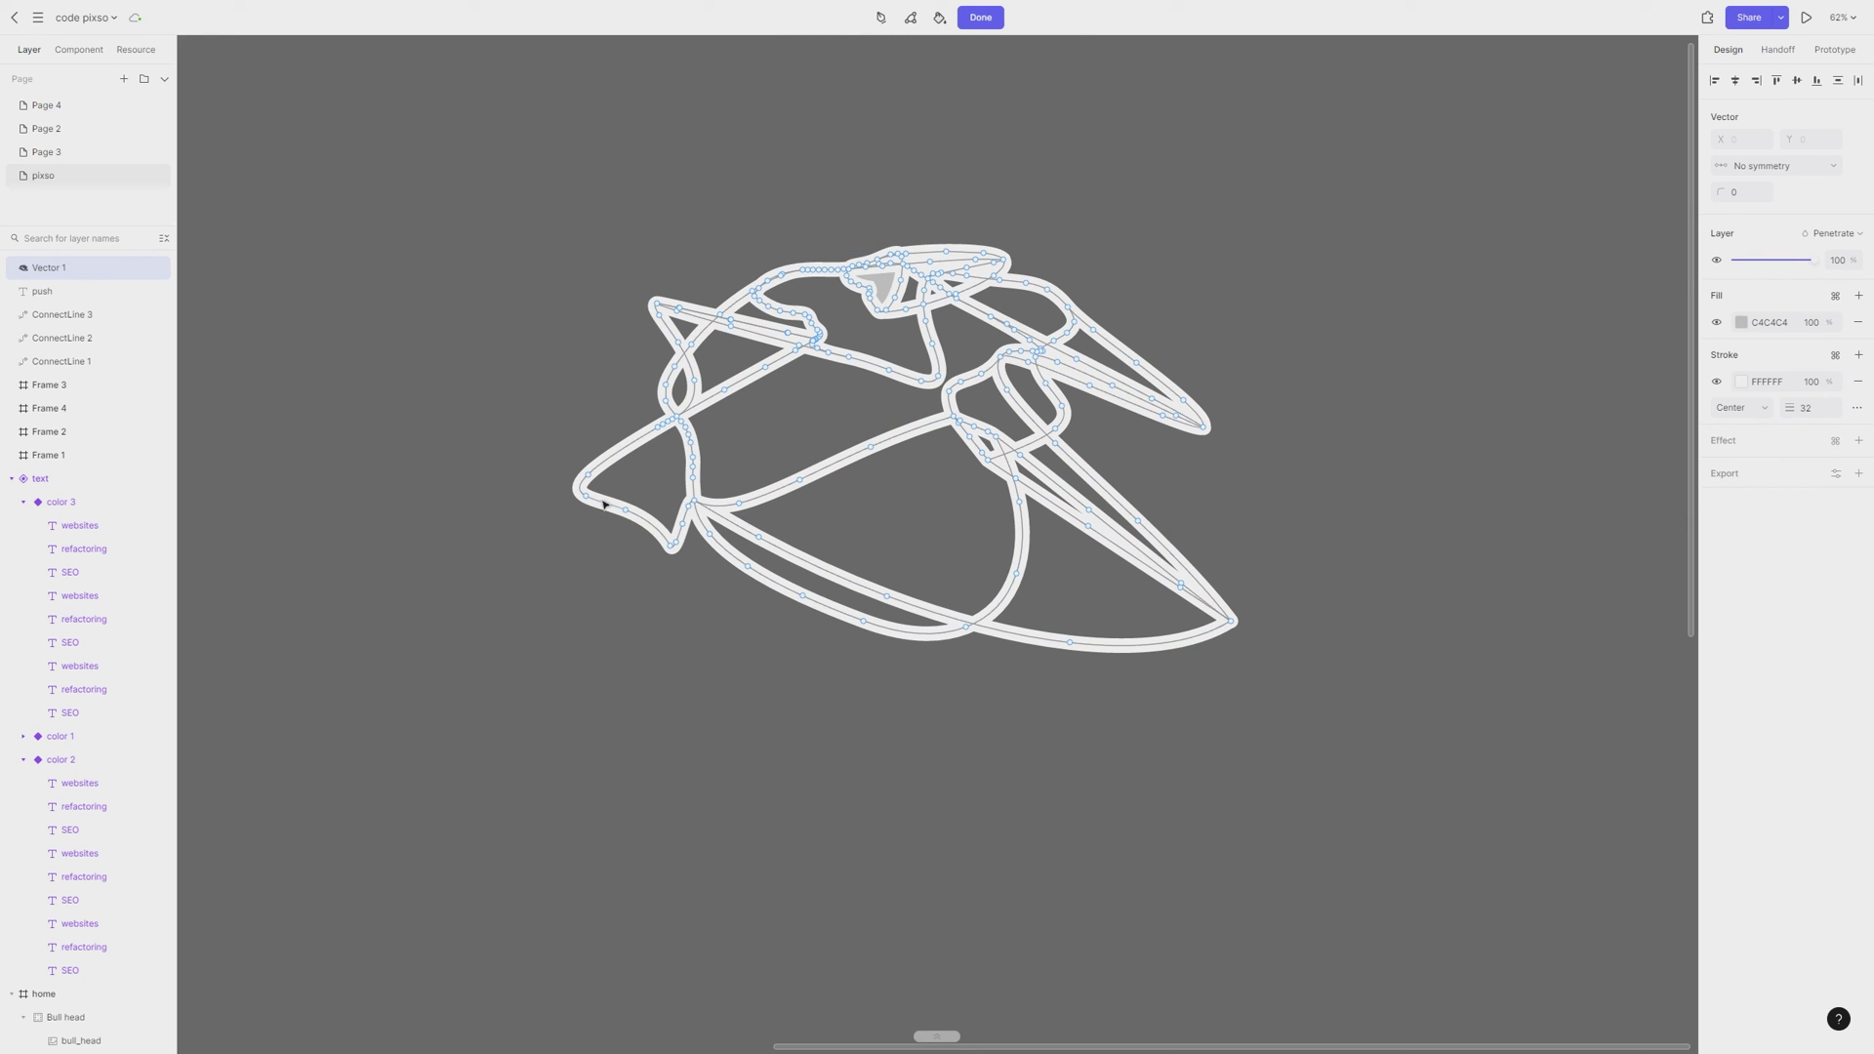
{"action": "left_click_drag", "start_coordinate": [603, 504], "coordinate": [511, 567]}
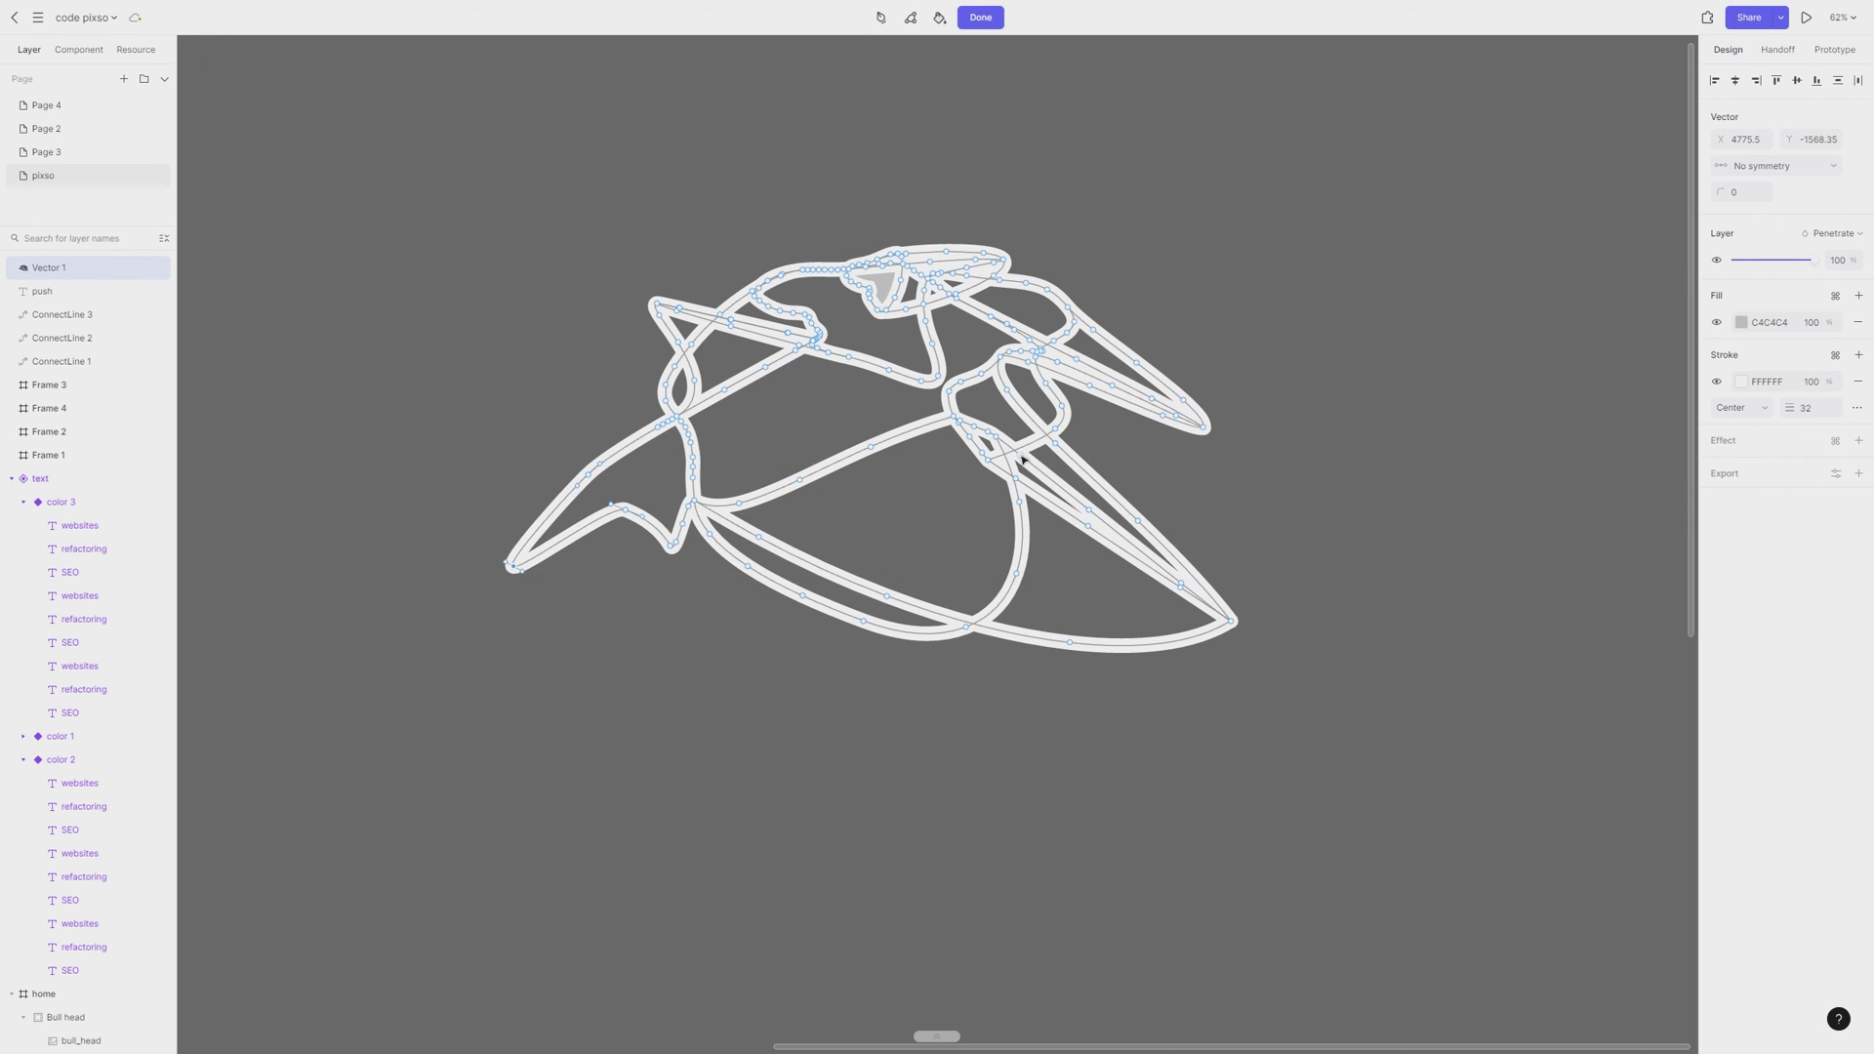
{"action": "left_click_drag", "start_coordinate": [1022, 458], "coordinate": [1266, 468]}
{"action": "left_click_drag", "start_coordinate": [1183, 400], "coordinate": [1248, 303]}
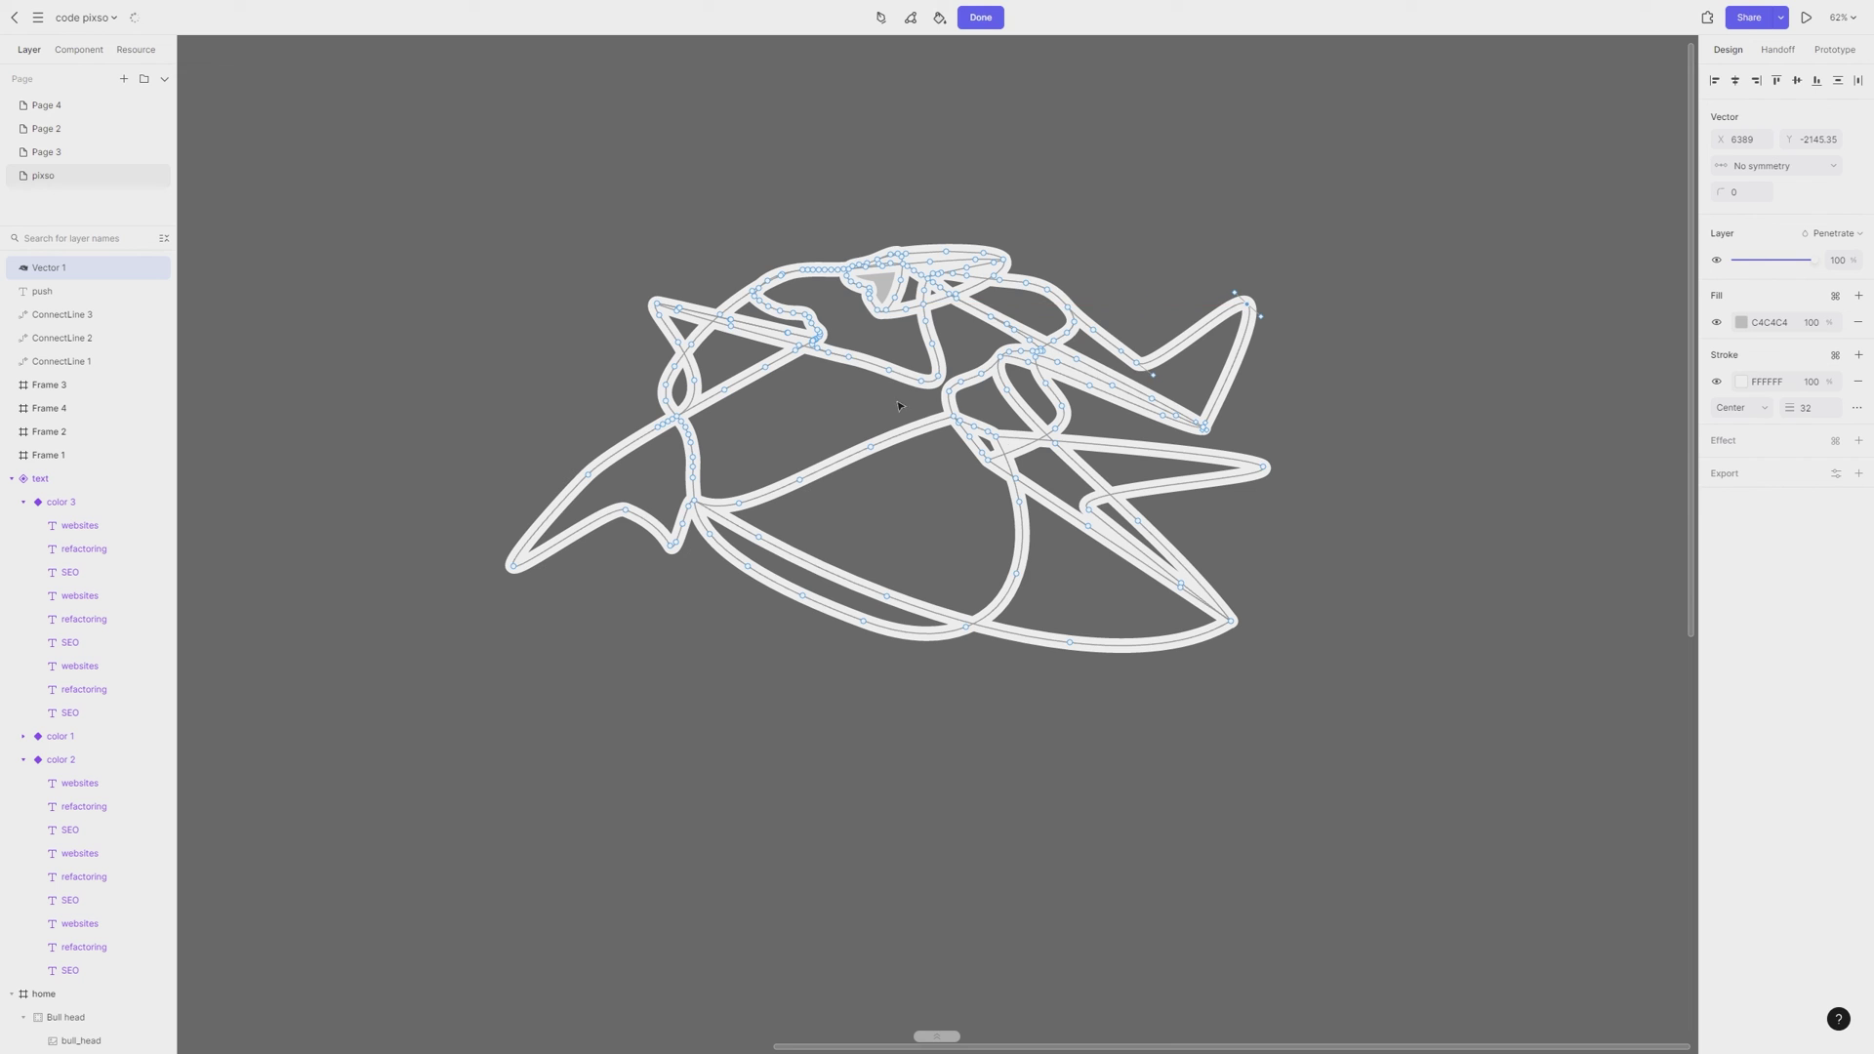
{"action": "left_click_drag", "start_coordinate": [855, 359], "coordinate": [683, 643]}
{"action": "left_click_drag", "start_coordinate": [991, 461], "coordinate": [859, 747]}
{"action": "left_click_drag", "start_coordinate": [1091, 529], "coordinate": [1071, 734]}
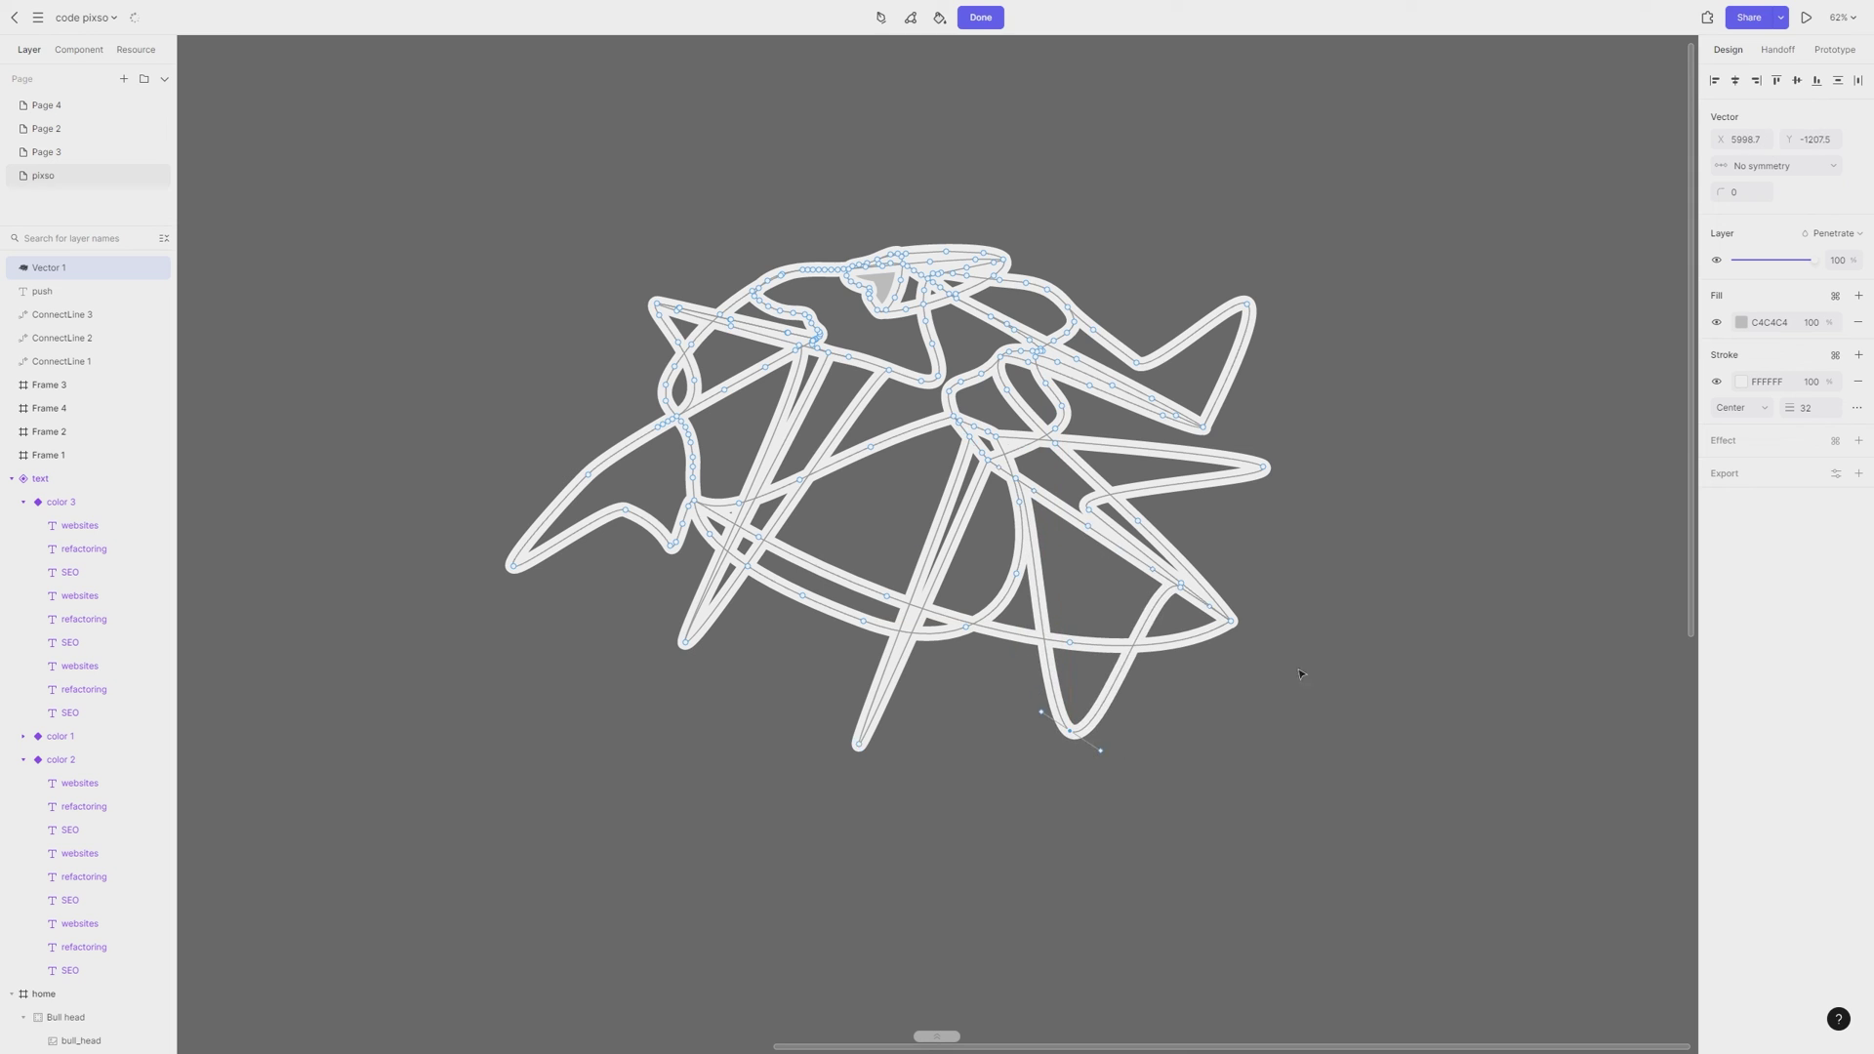
{"action": "key", "text": "Escape"}
{"action": "key", "text": "Escape"}
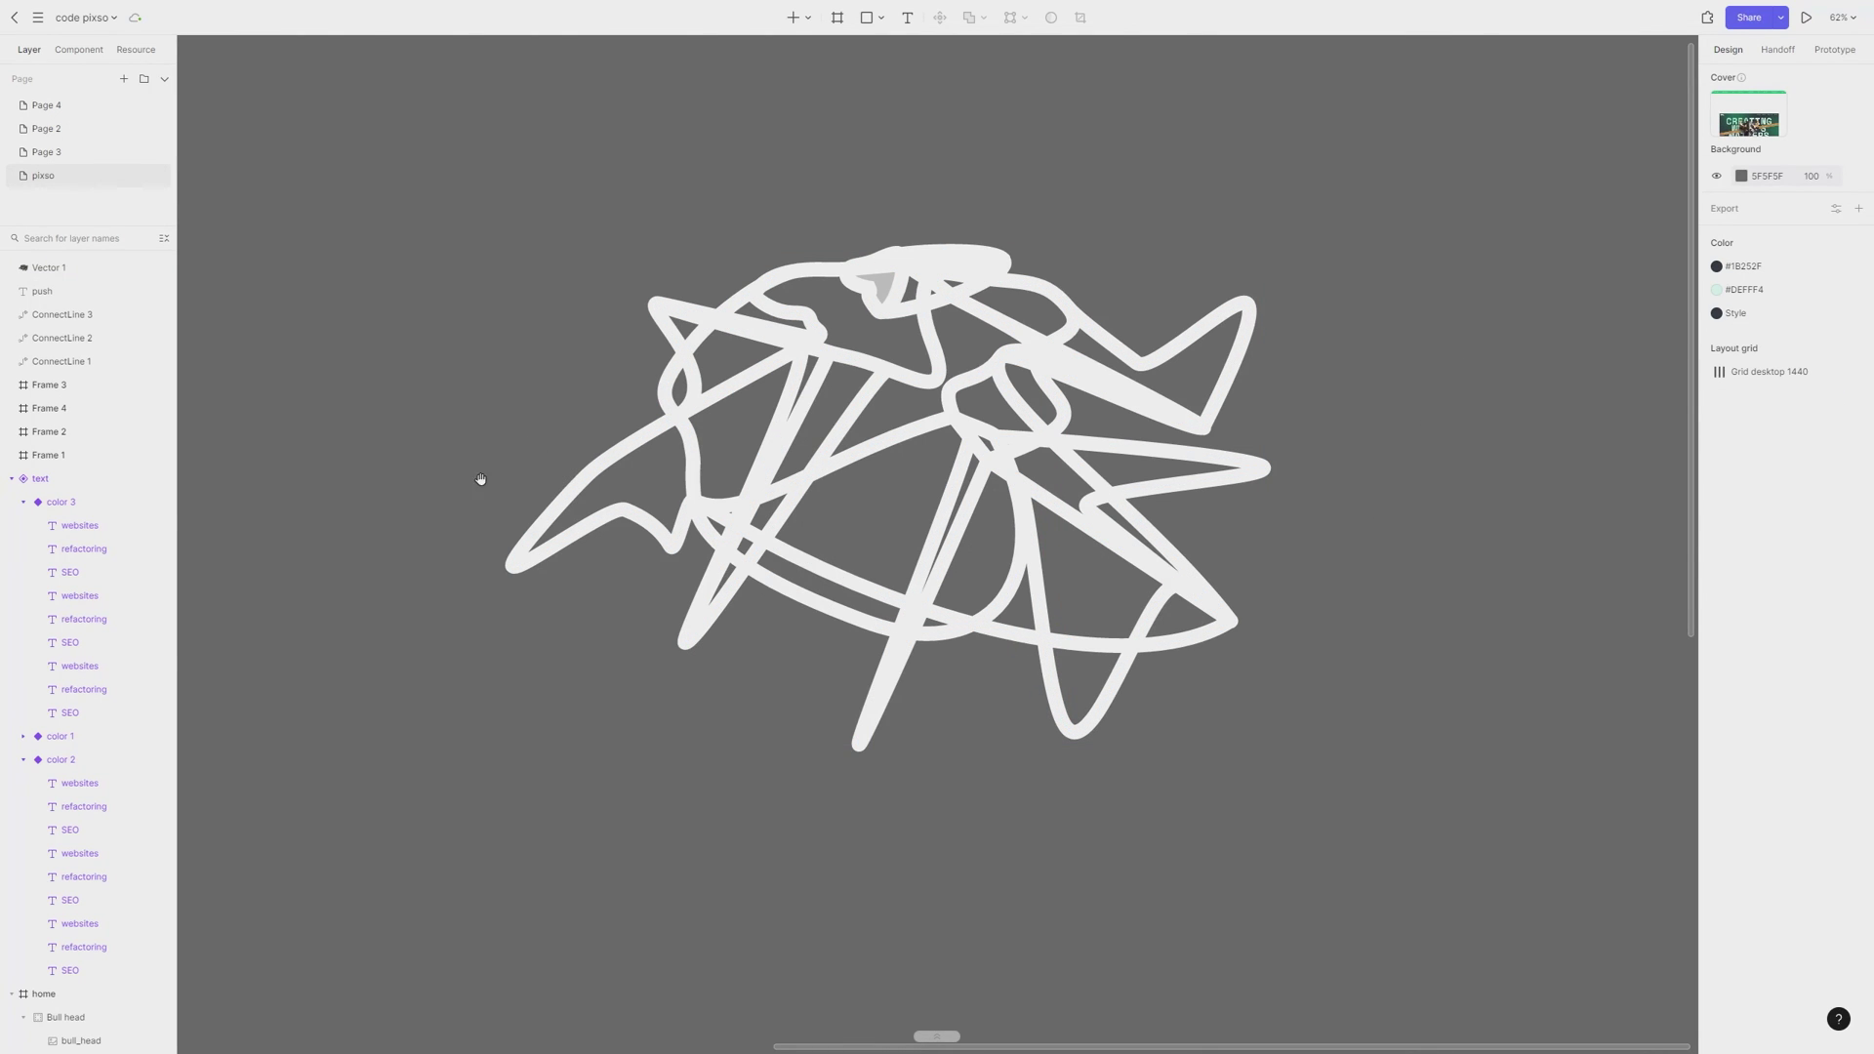
Give Bull head the Web export preset (2x, 1x, 1x PNG) with High-quality image compression
{"action": "key", "text": "n"}
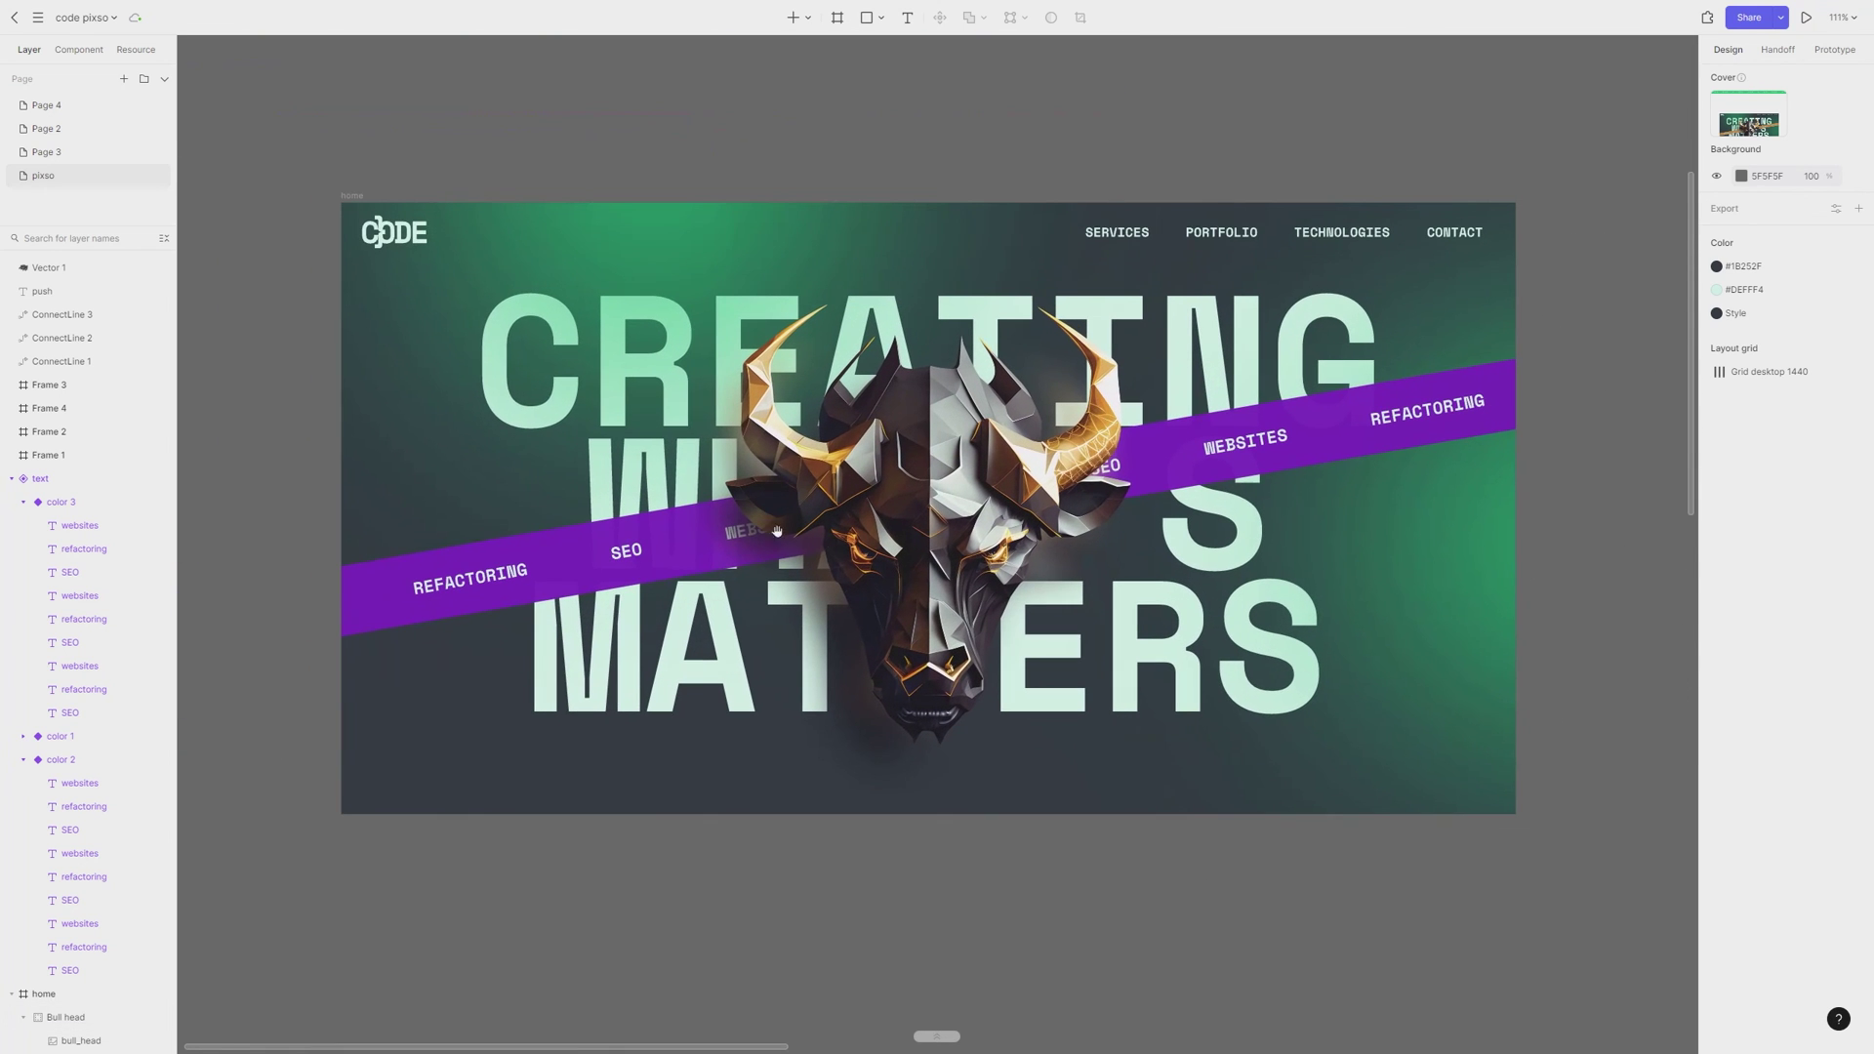
{"action": "left_click", "coordinate": [938, 514]}
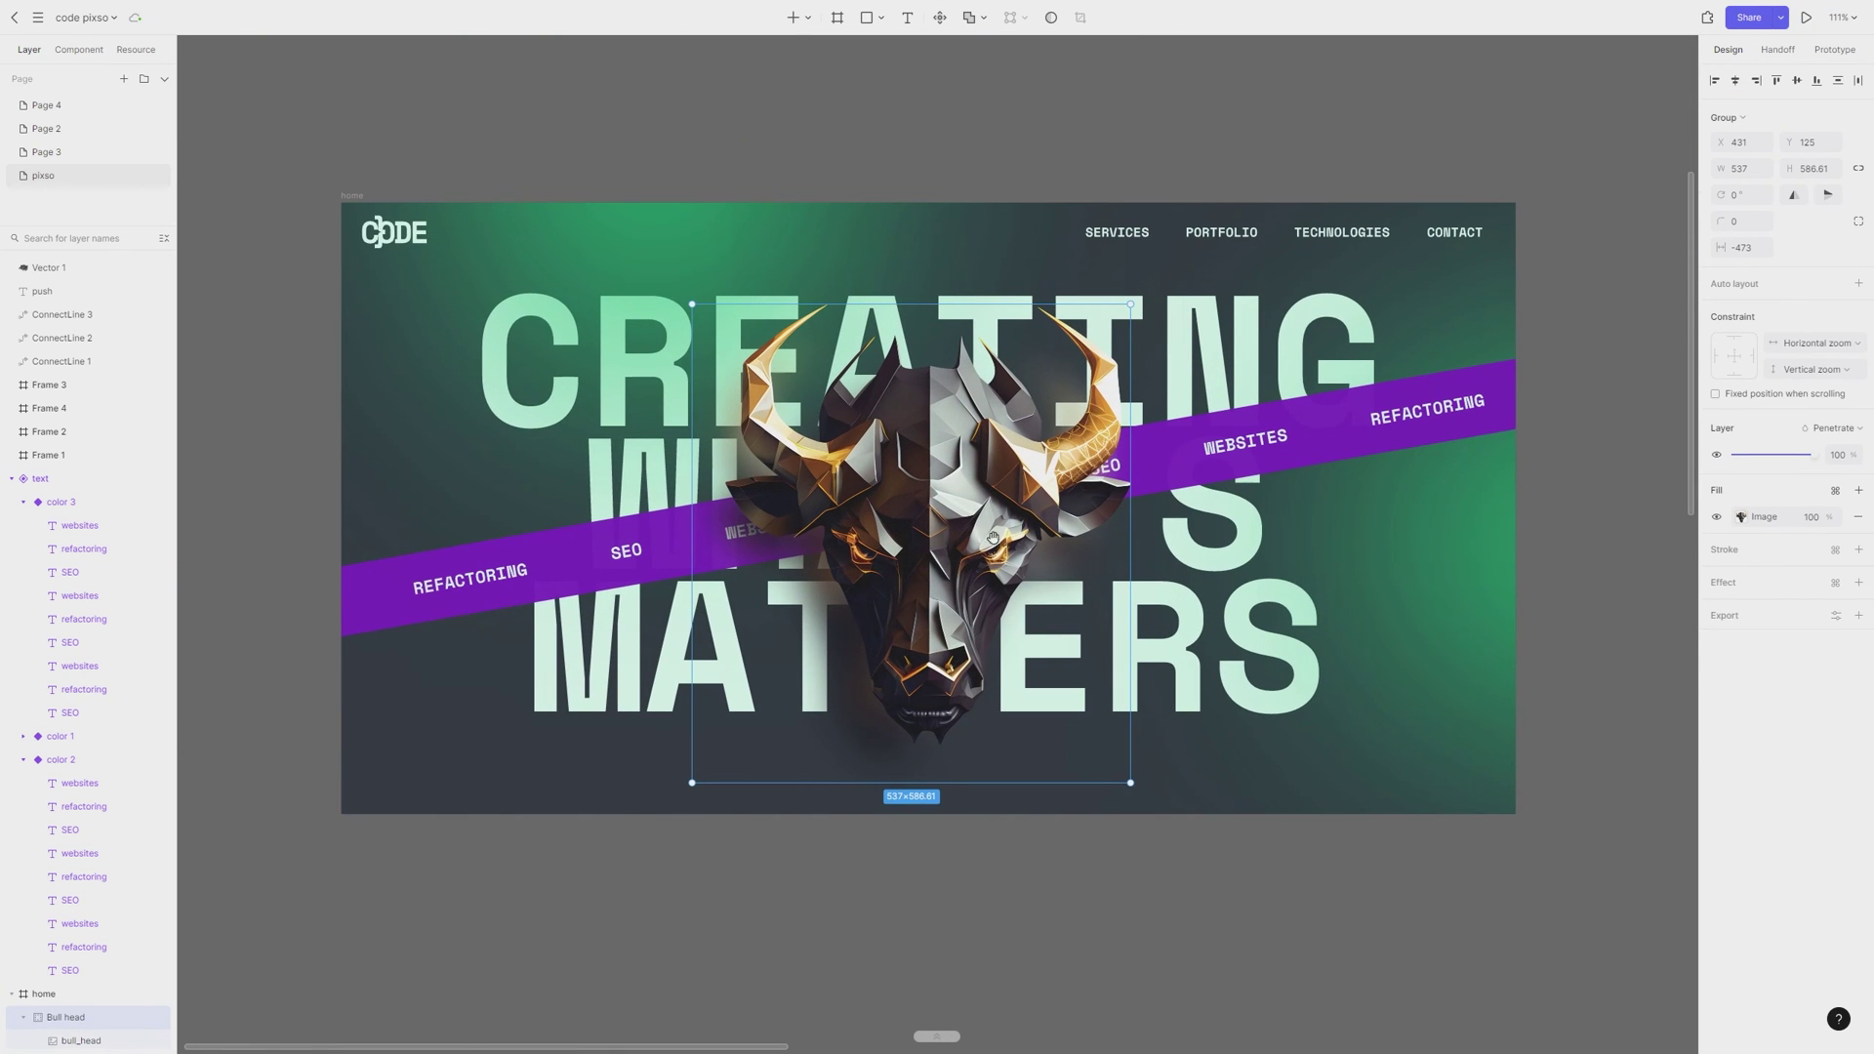
{"action": "scroll", "coordinate": [1171, 566], "scroll_direction": "down", "scroll_amount": 1}
{"action": "scroll", "coordinate": [1171, 566], "scroll_direction": "right", "scroll_amount": 1}
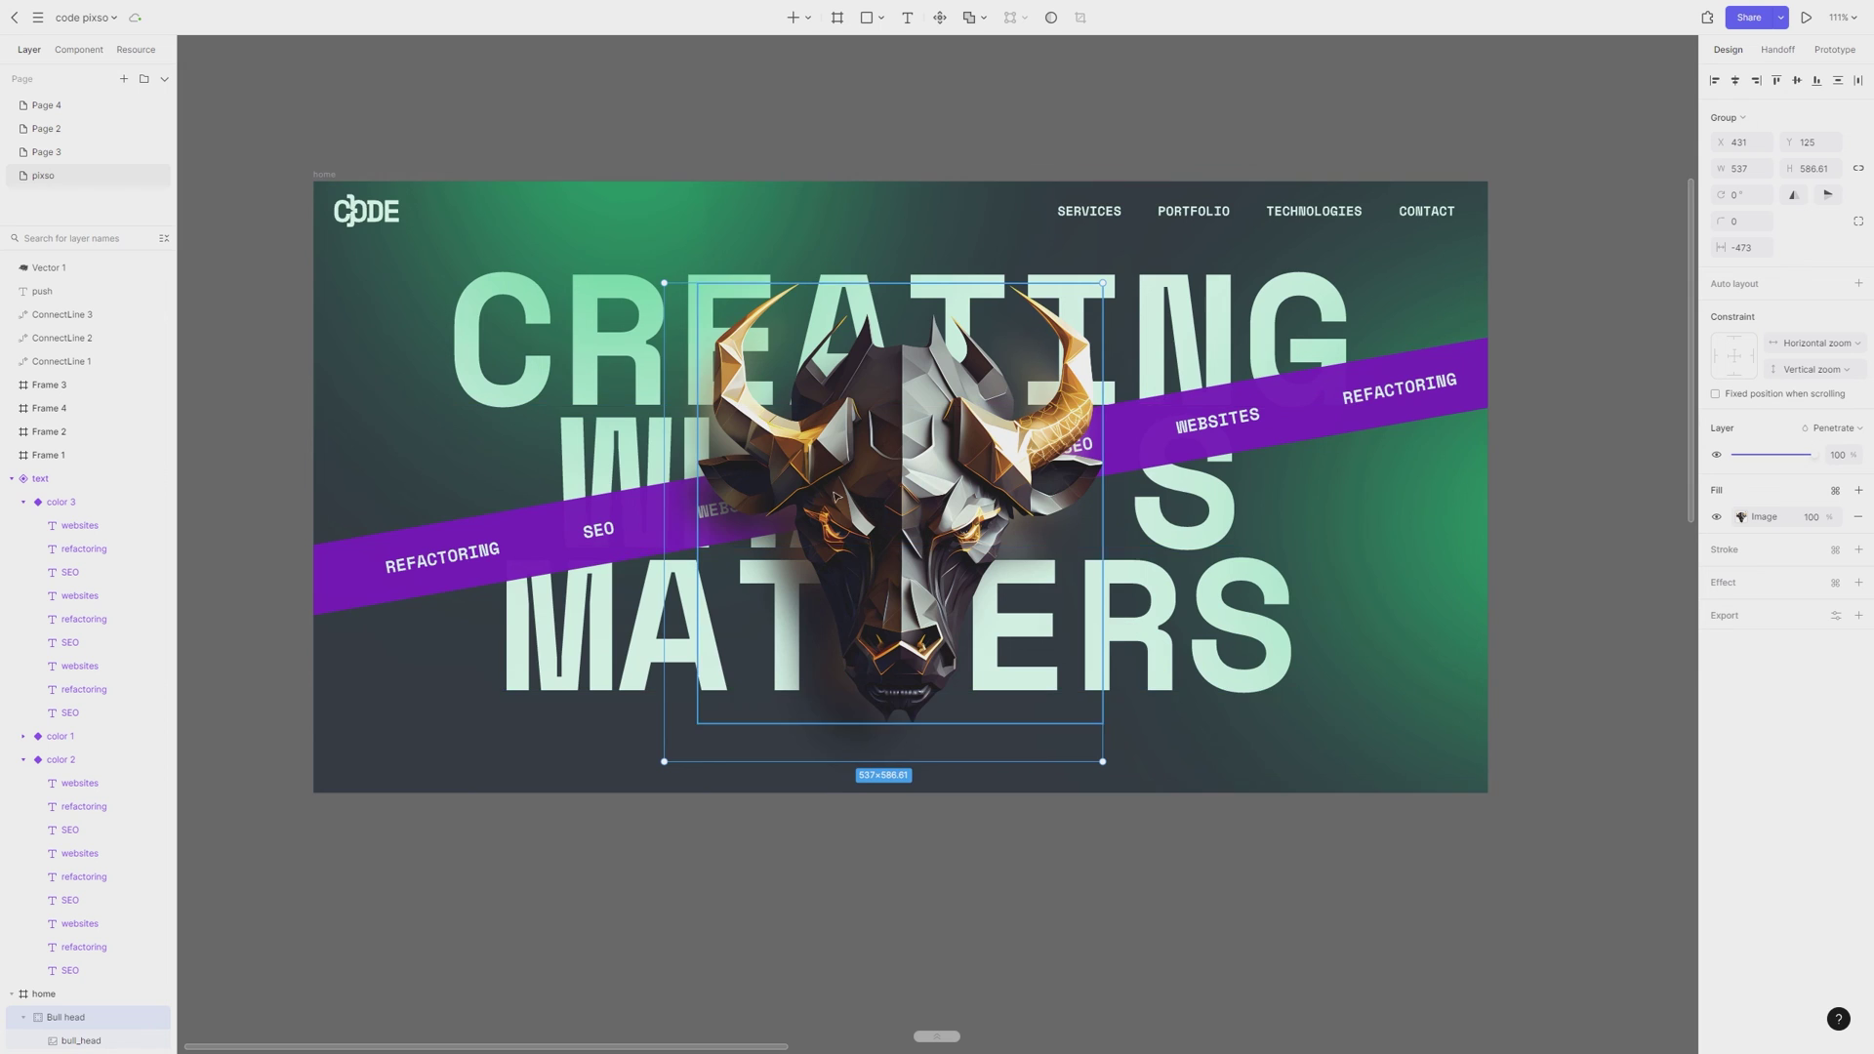
{"action": "scroll", "coordinate": [984, 473], "scroll_direction": "up", "scroll_amount": 1}
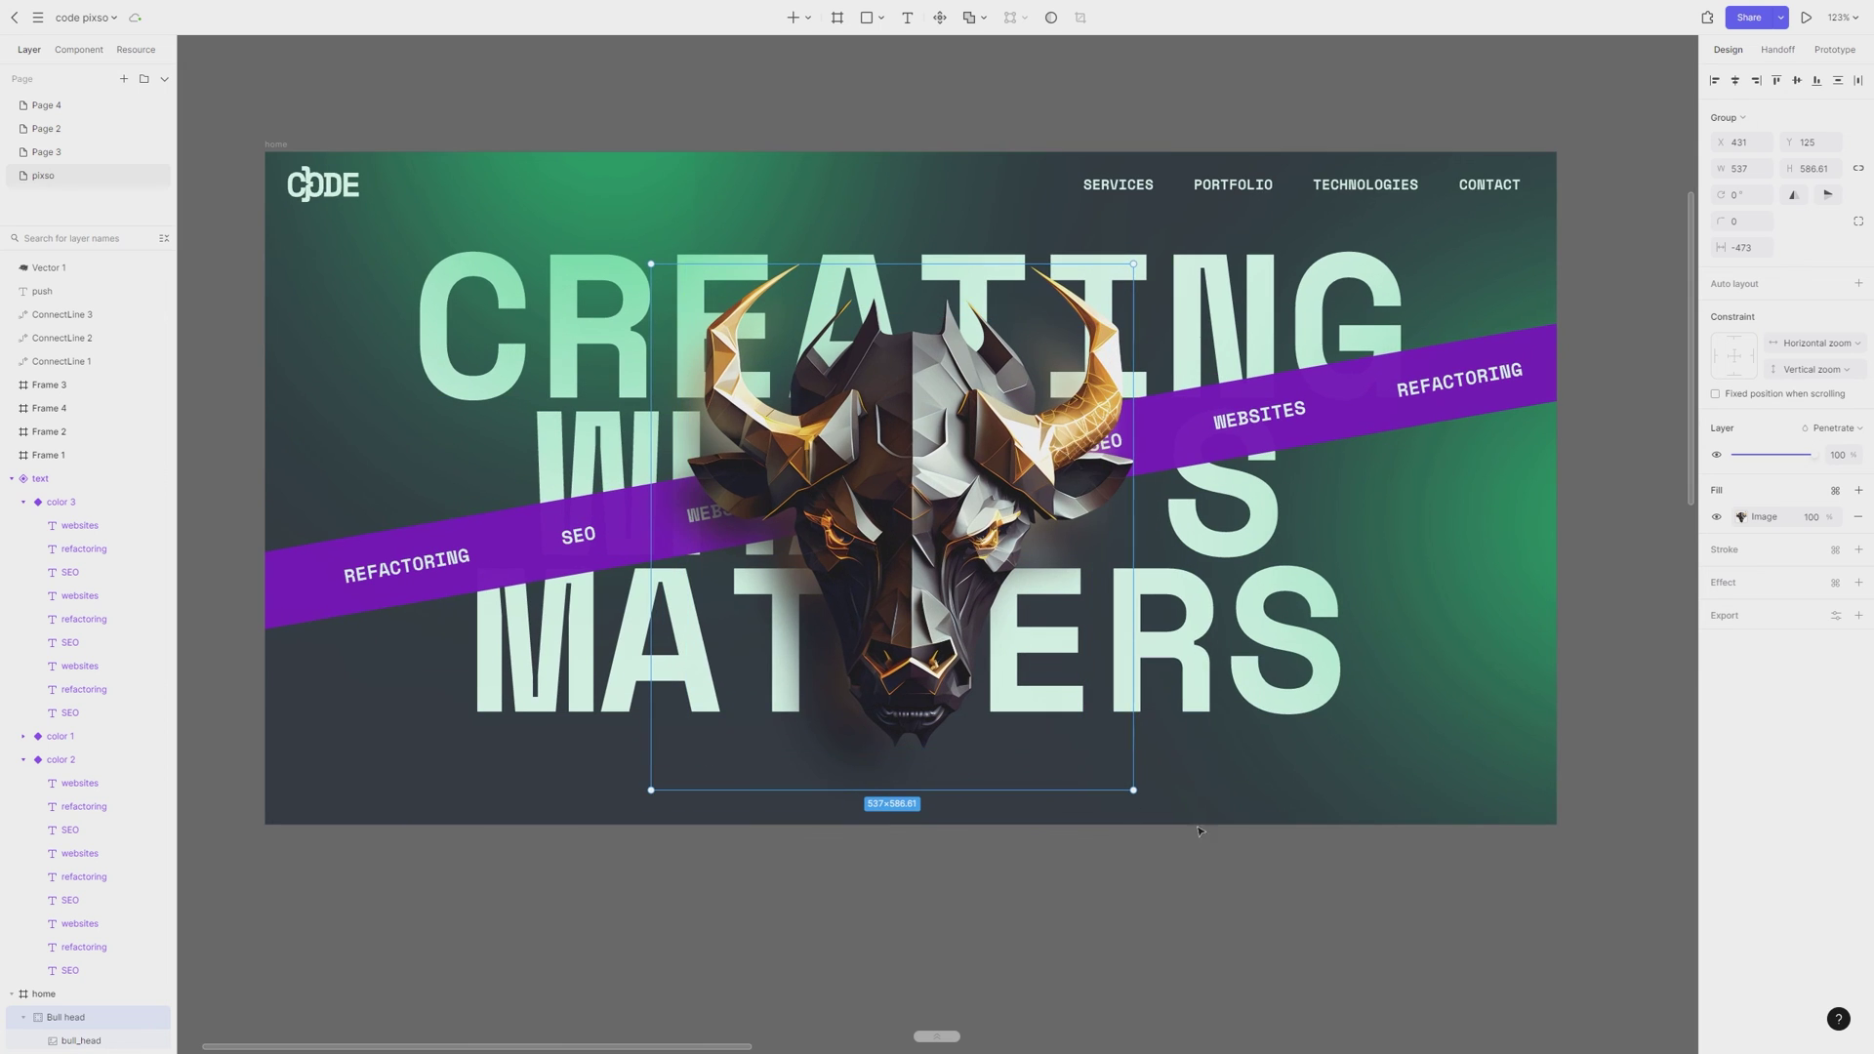
{"action": "left_click", "coordinate": [1726, 619]}
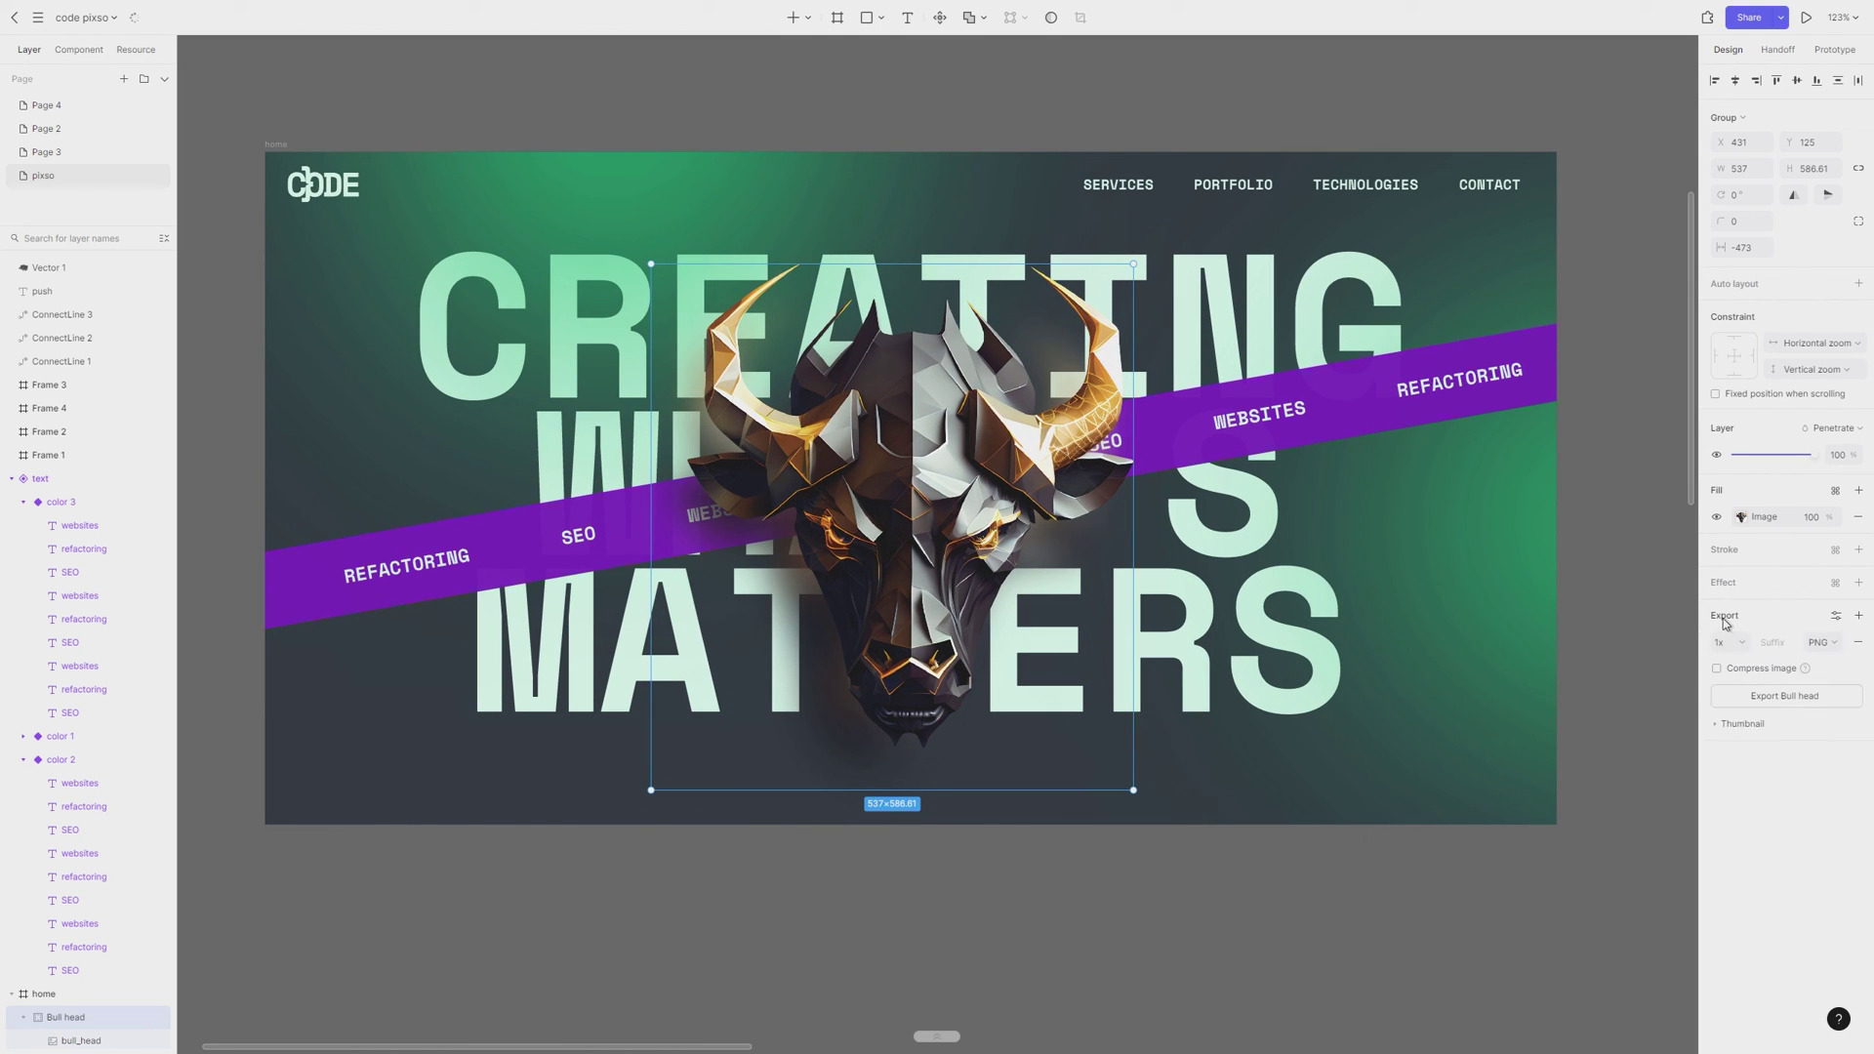
{"action": "left_click", "coordinate": [1835, 616]}
{"action": "left_click", "coordinate": [1829, 690]}
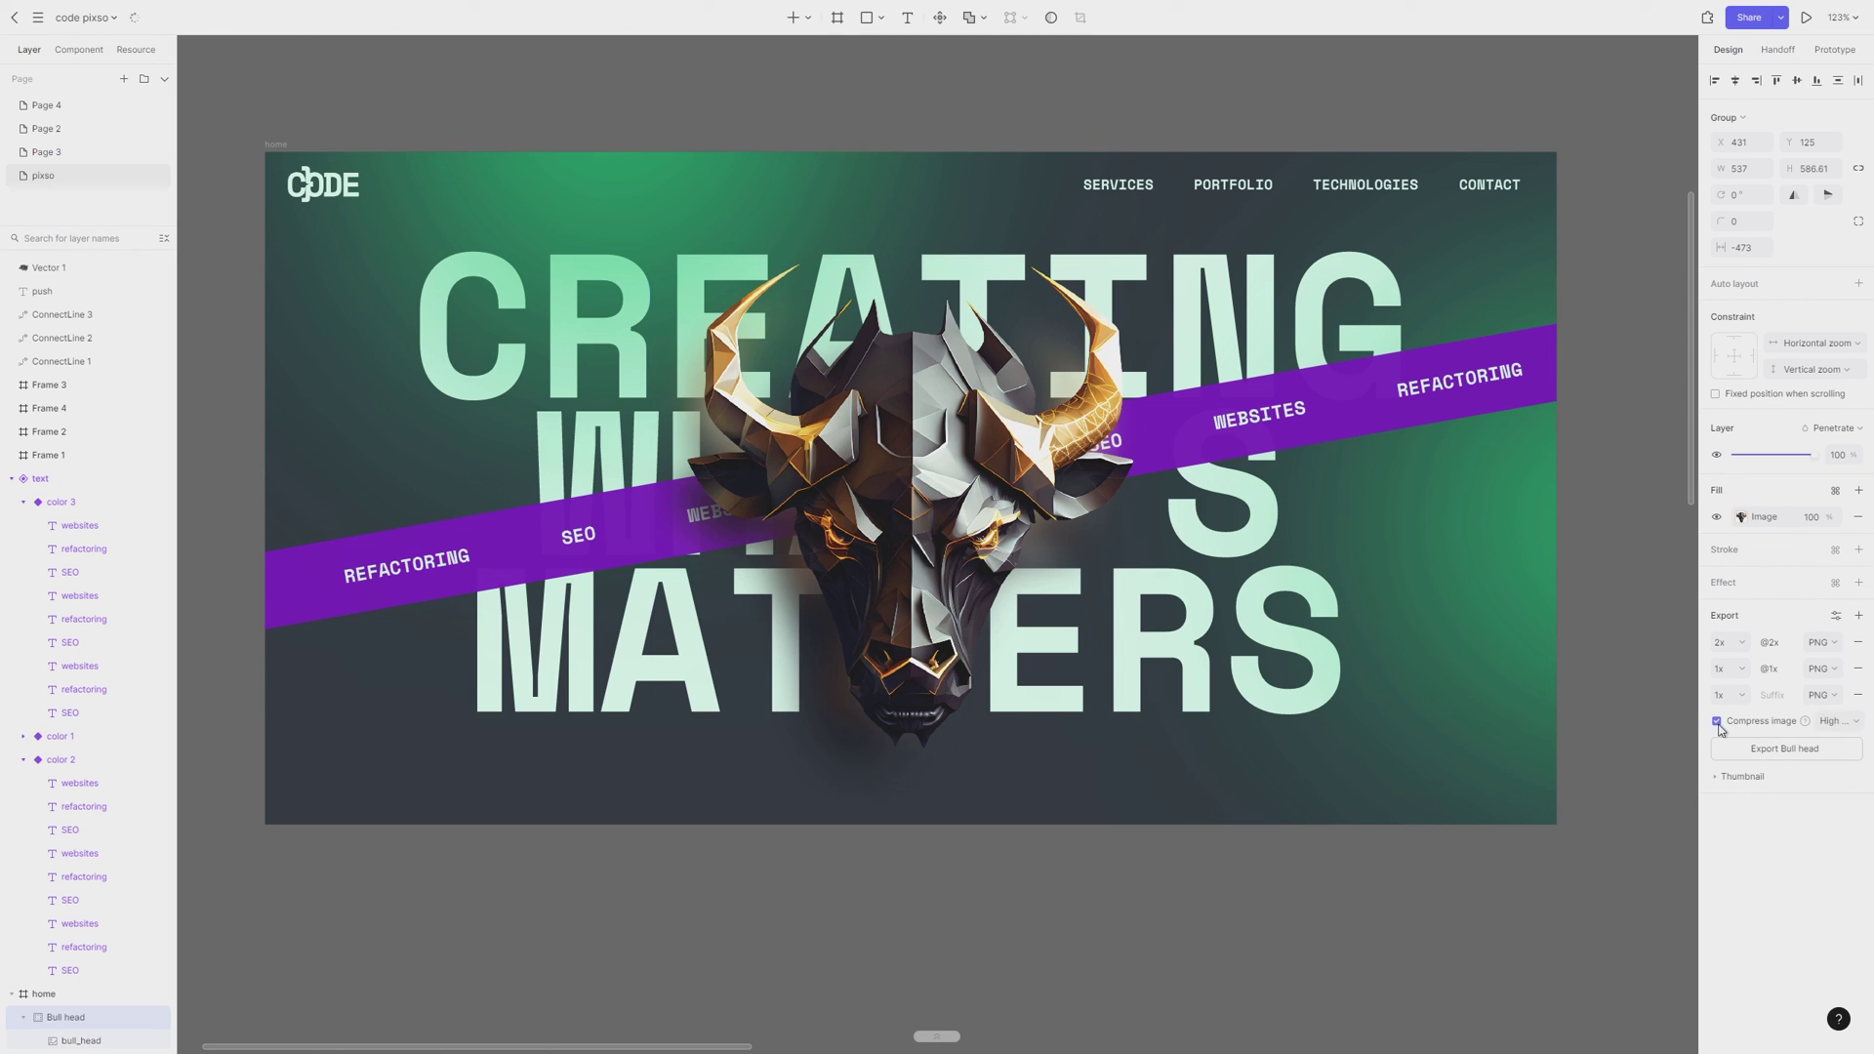
{"action": "left_click", "coordinate": [1720, 727]}
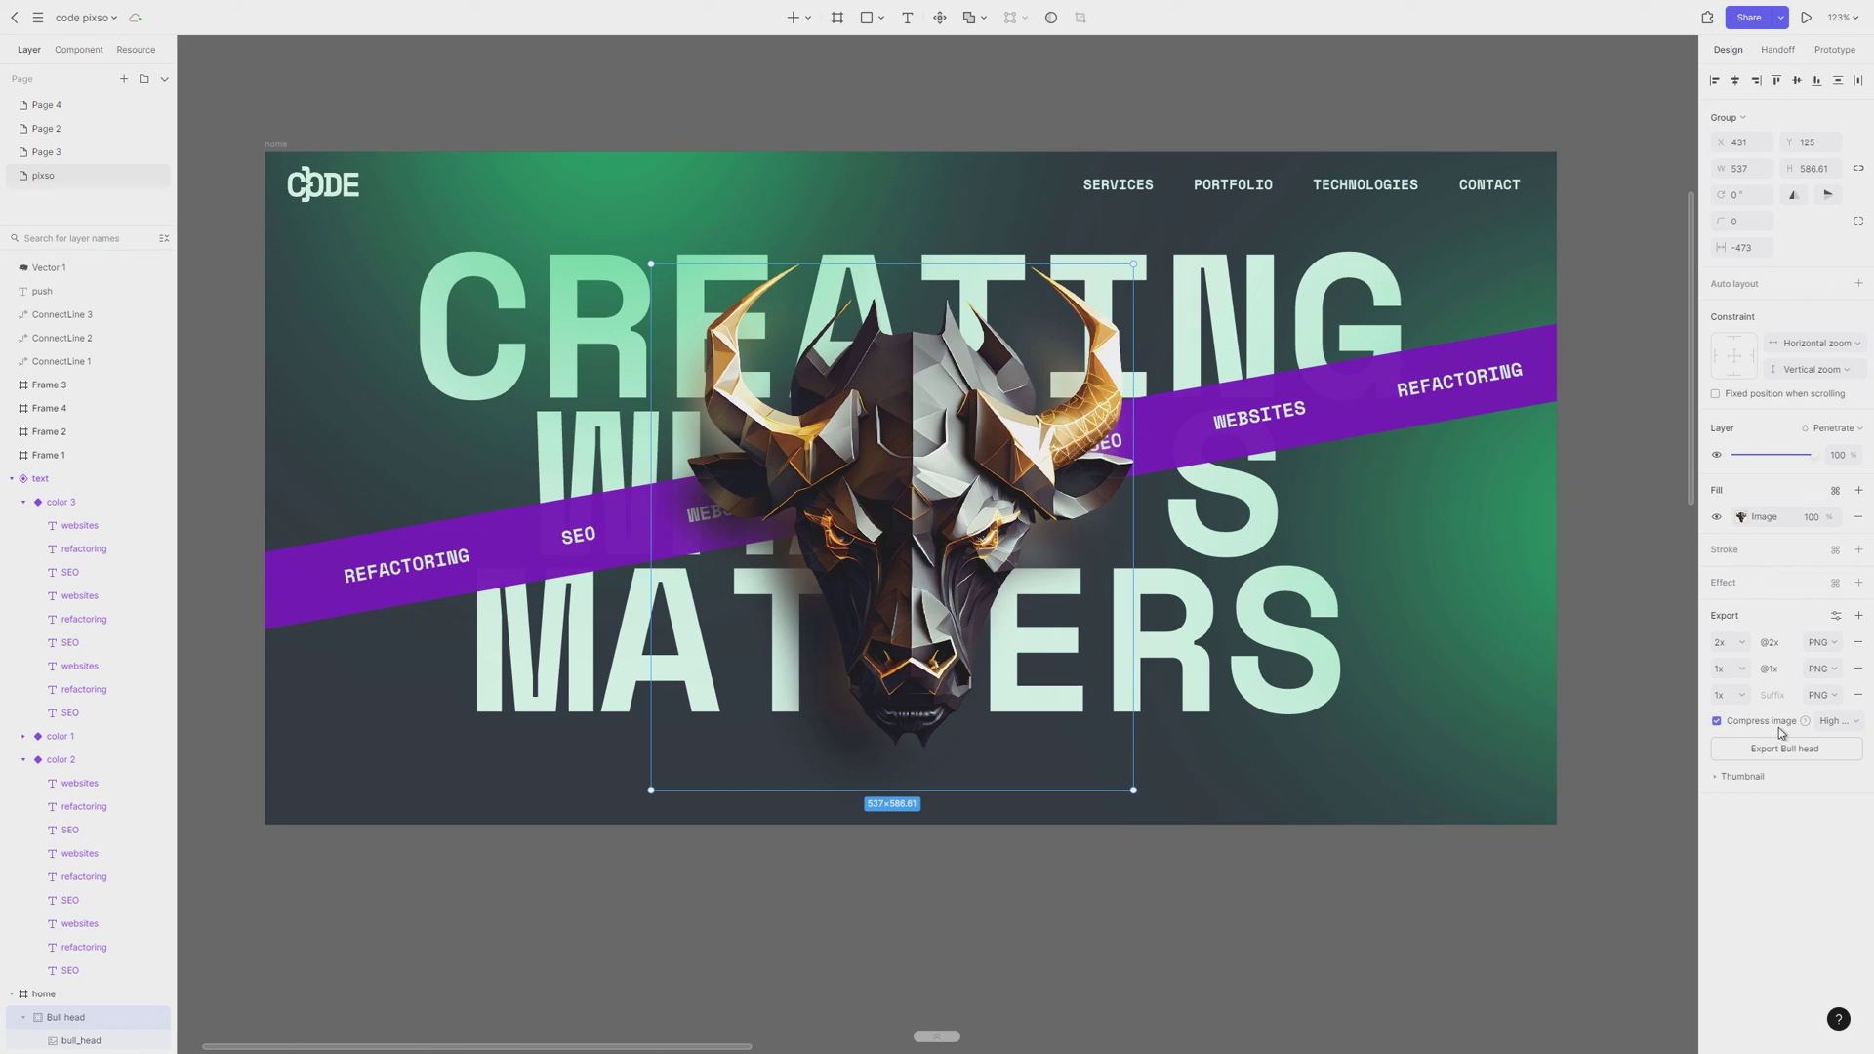
{"action": "left_click", "coordinate": [1843, 722]}
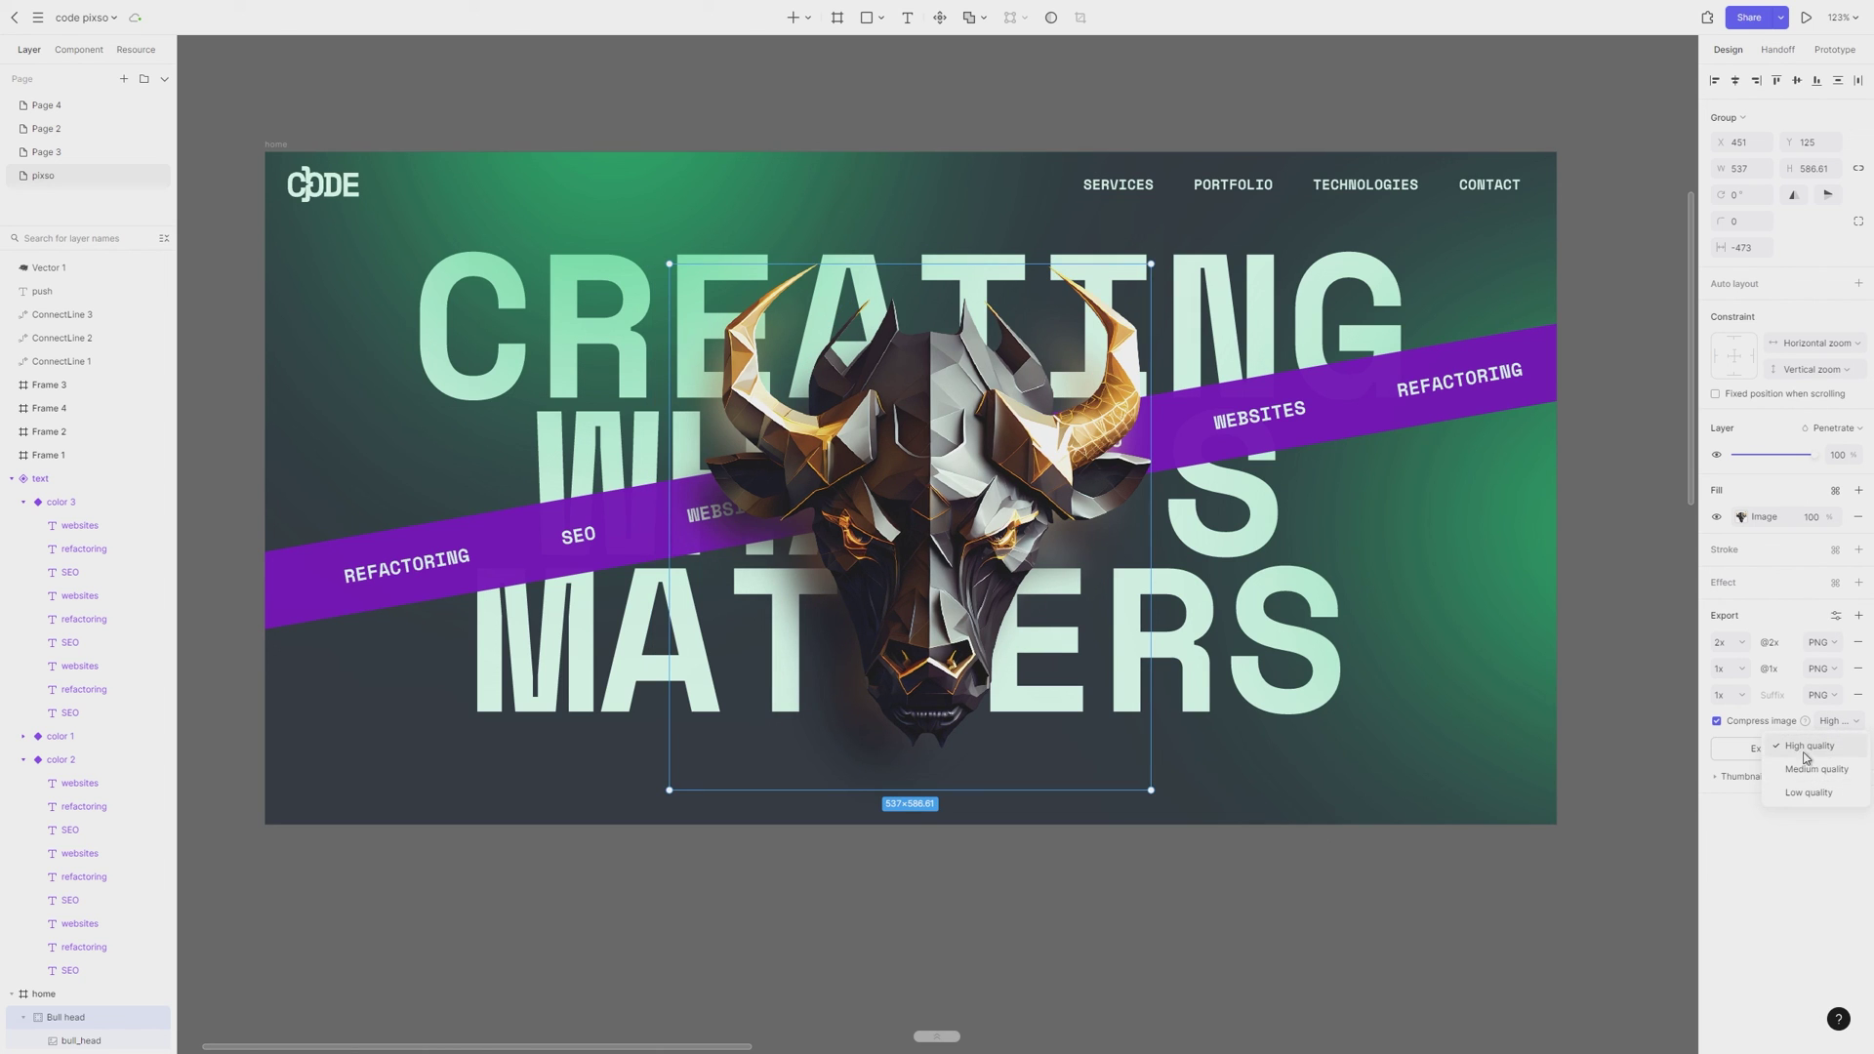
{"action": "left_click", "coordinate": [1806, 746]}
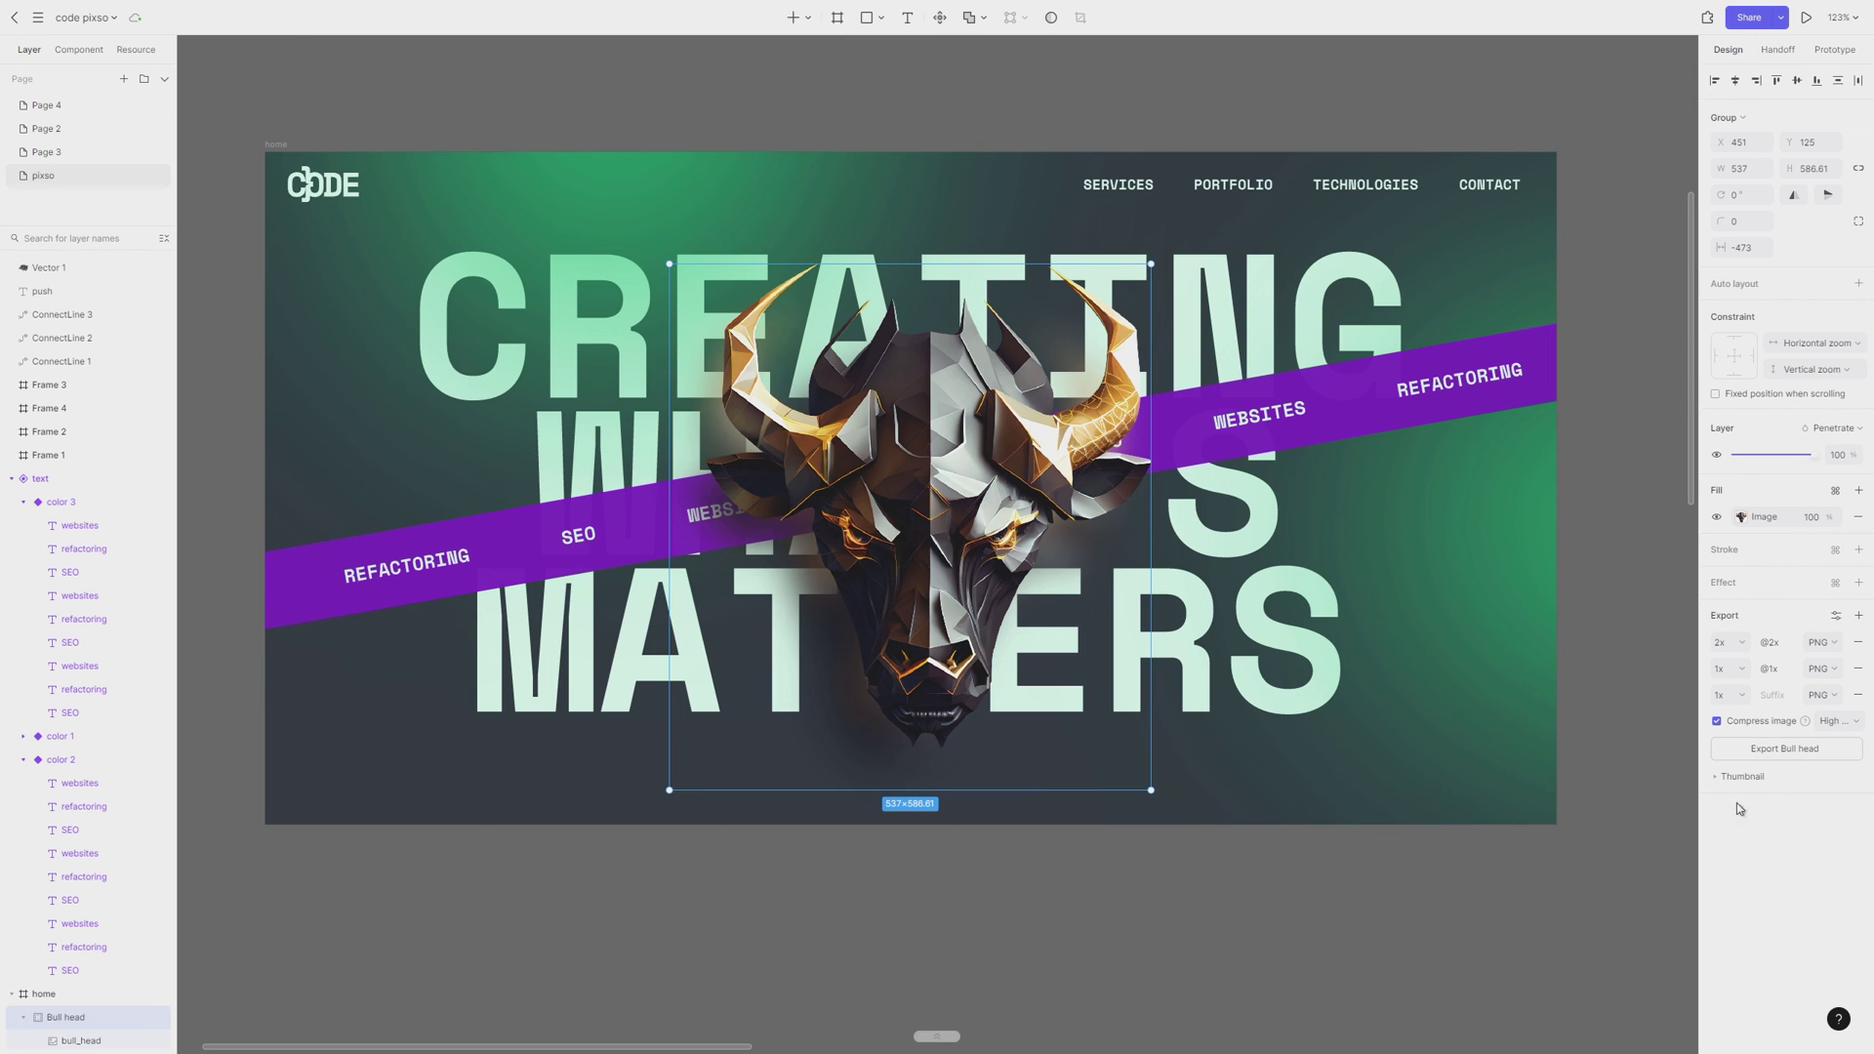
{"action": "left_click", "coordinate": [1599, 882]}
{"action": "scroll", "coordinate": [1367, 903], "scroll_direction": "down", "scroll_amount": 2}
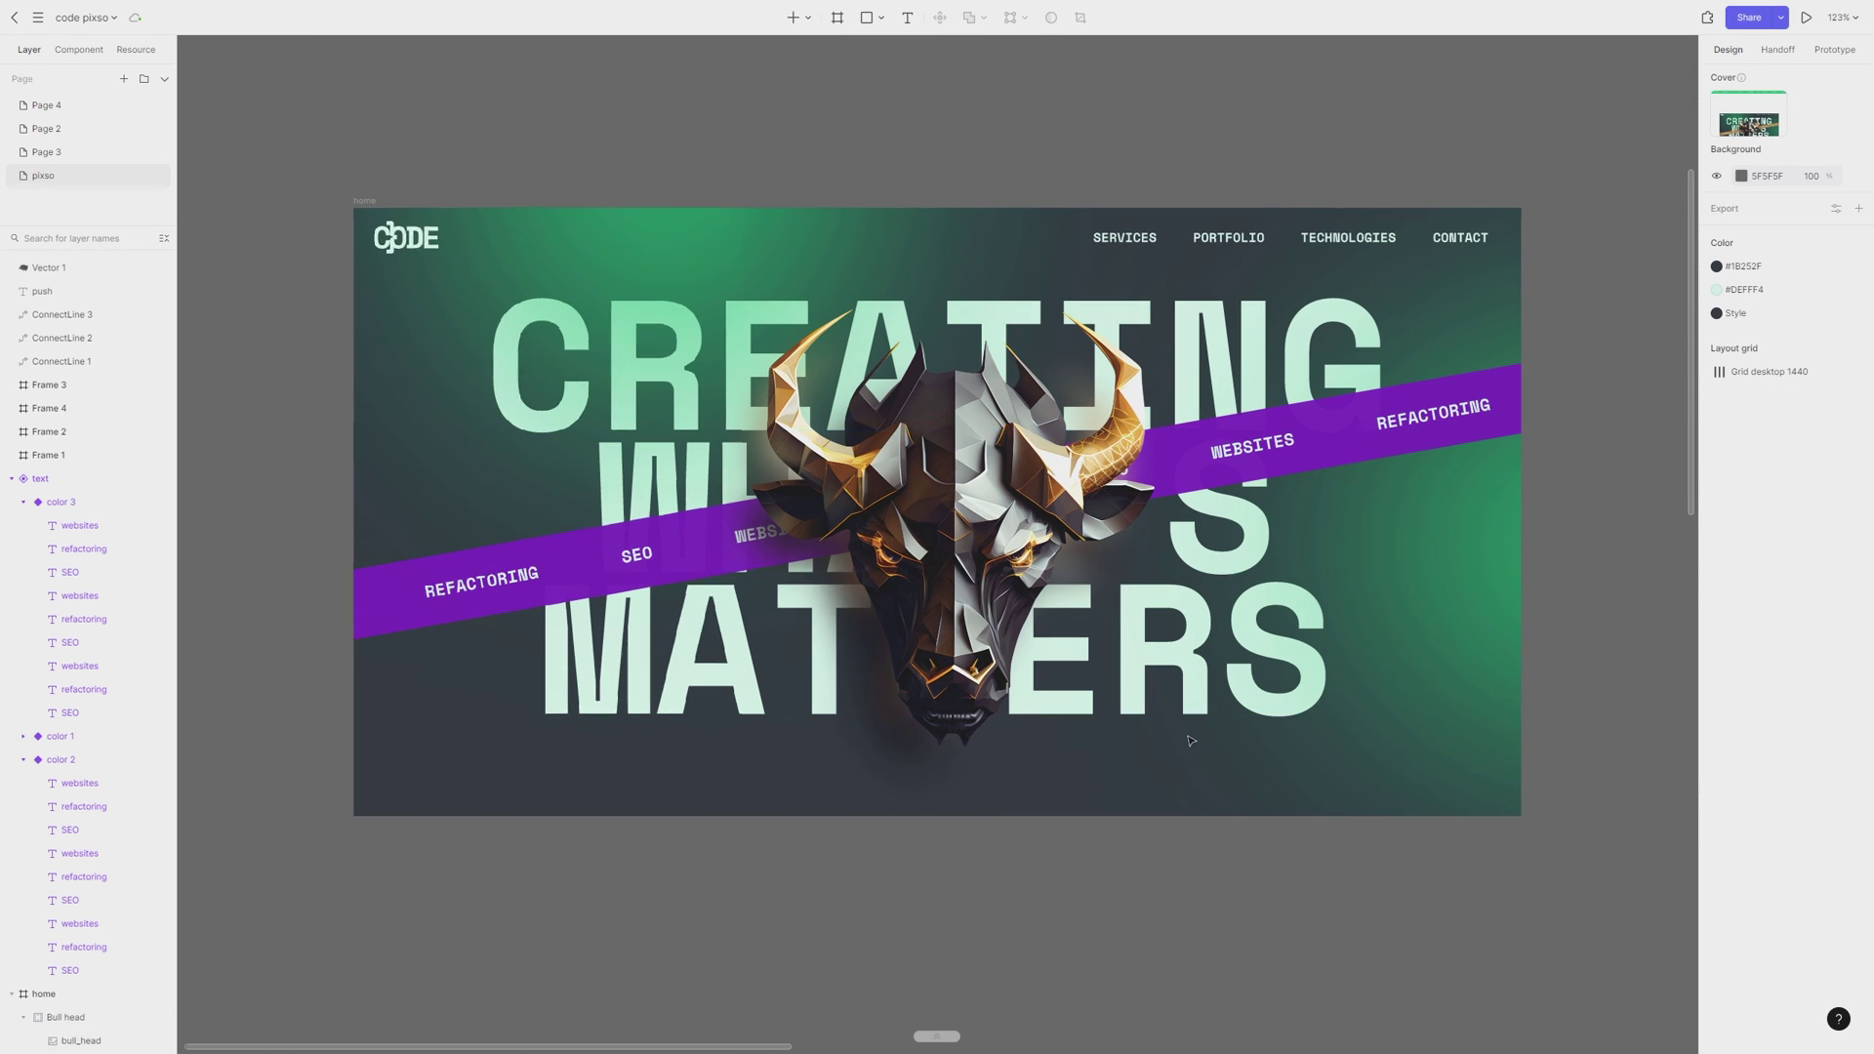